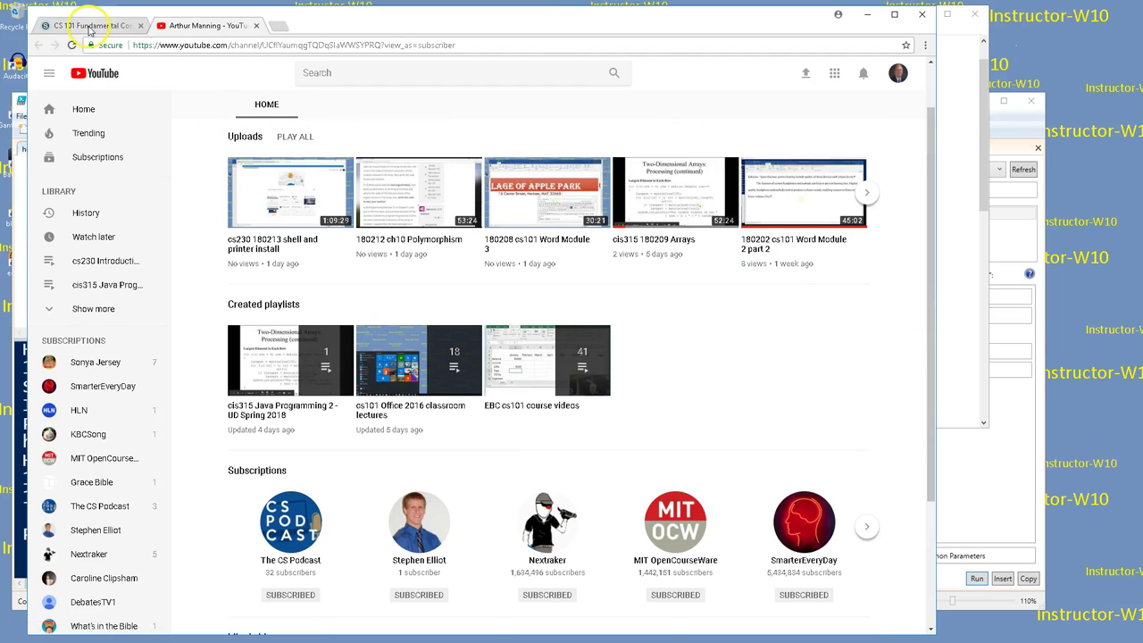
- Open the CS 101 assignment schedule from the Welcome folder in its own browser tab
left_click(89, 26)
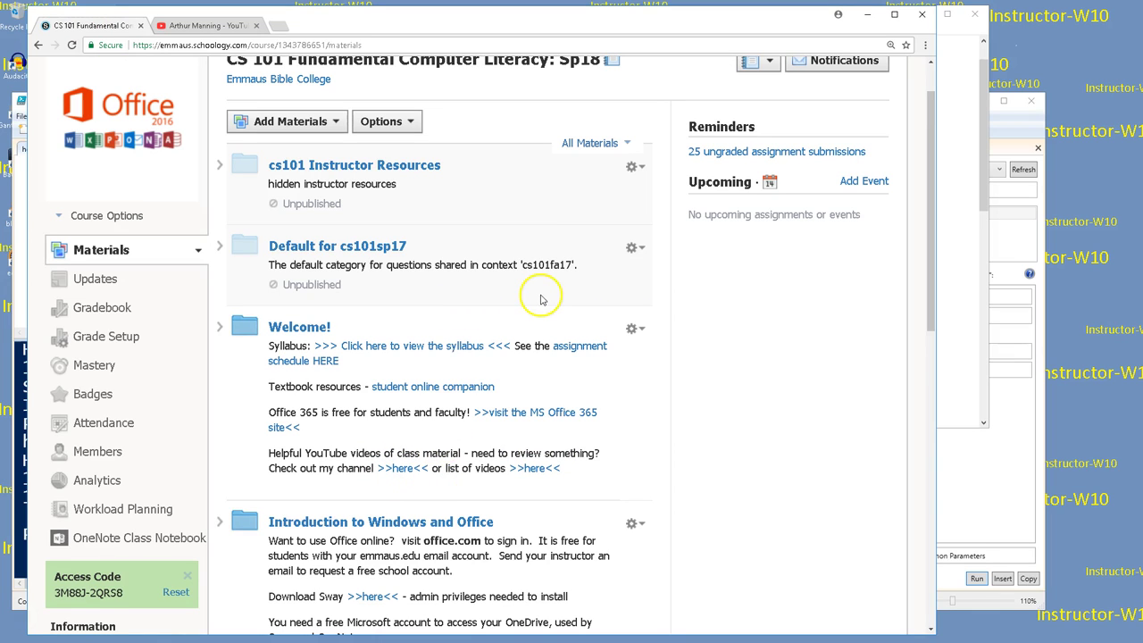
left_click(579, 348)
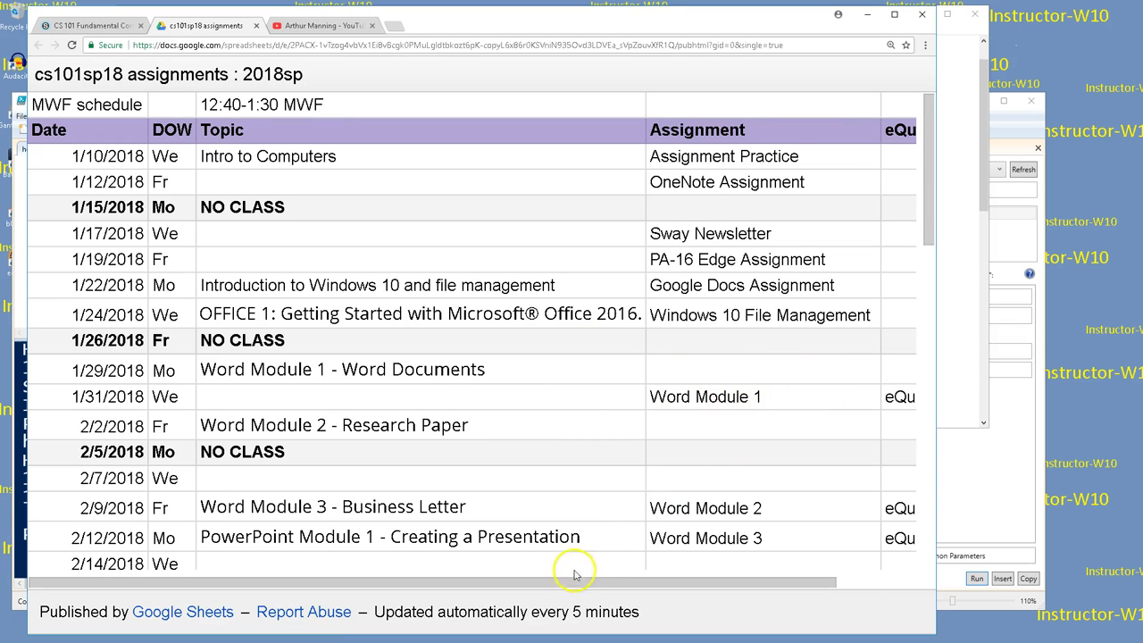
left_click_drag(623, 582, 528, 566)
left_click(89, 25)
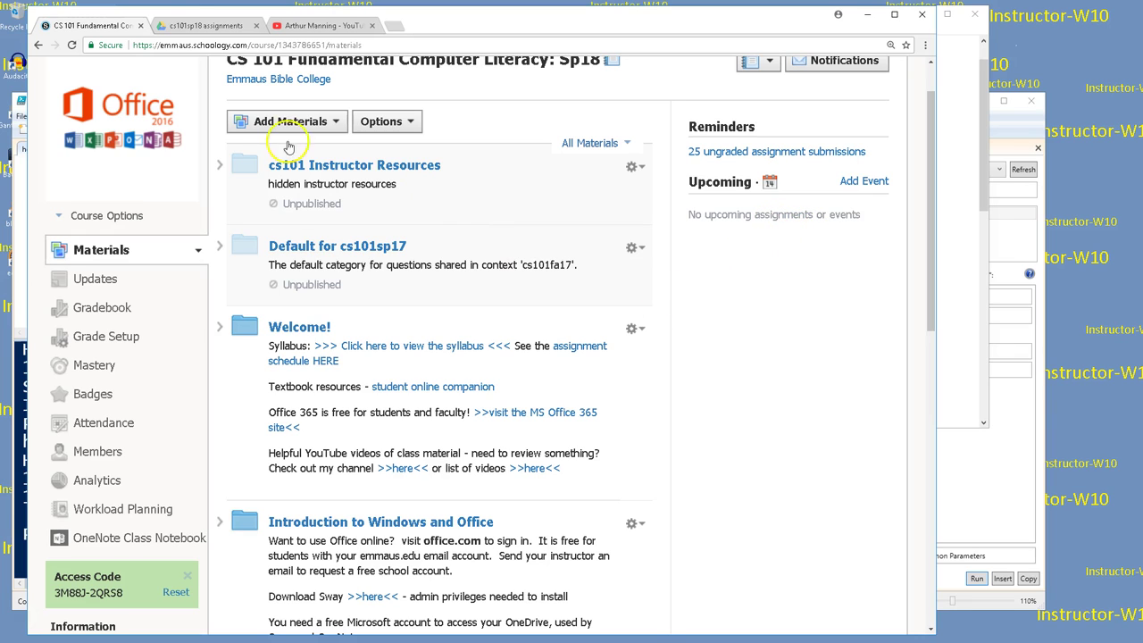
- Scroll the cs101sp18 assignments sheet down to the PowerPoint Module 1–3 rows
left_click(197, 27)
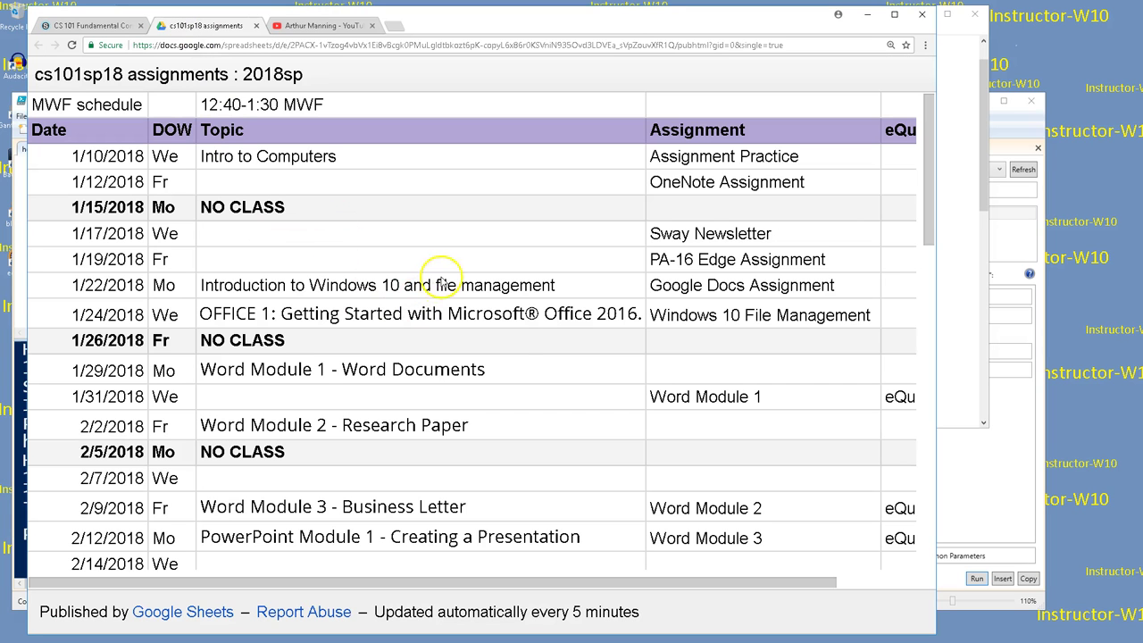
left_click_drag(442, 578, 422, 596)
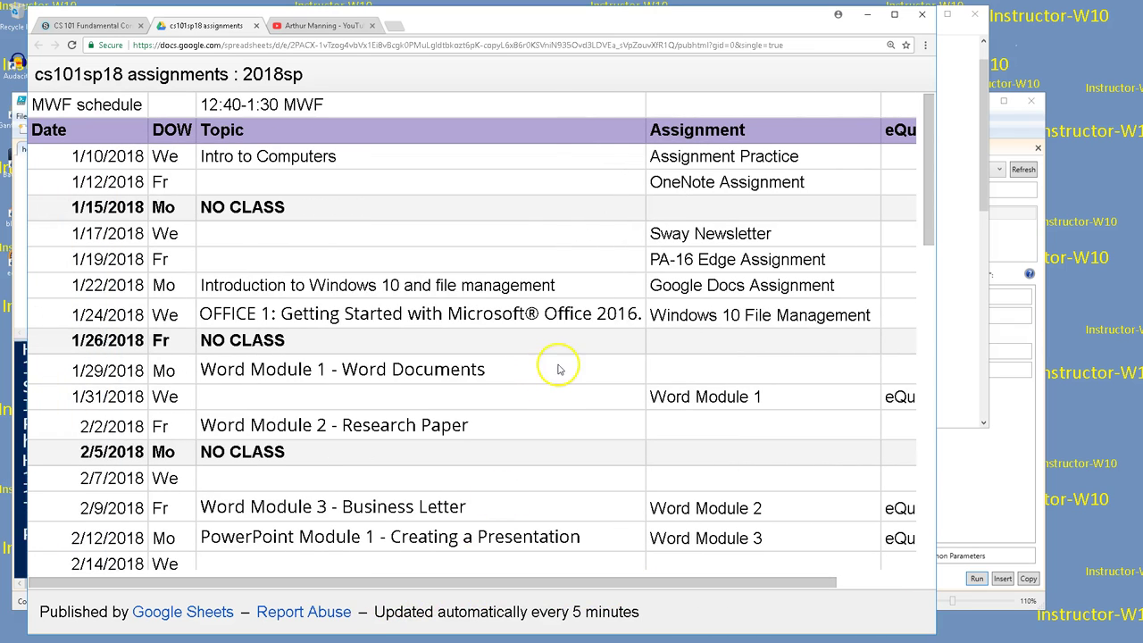
scroll(456, 478, "down", 1)
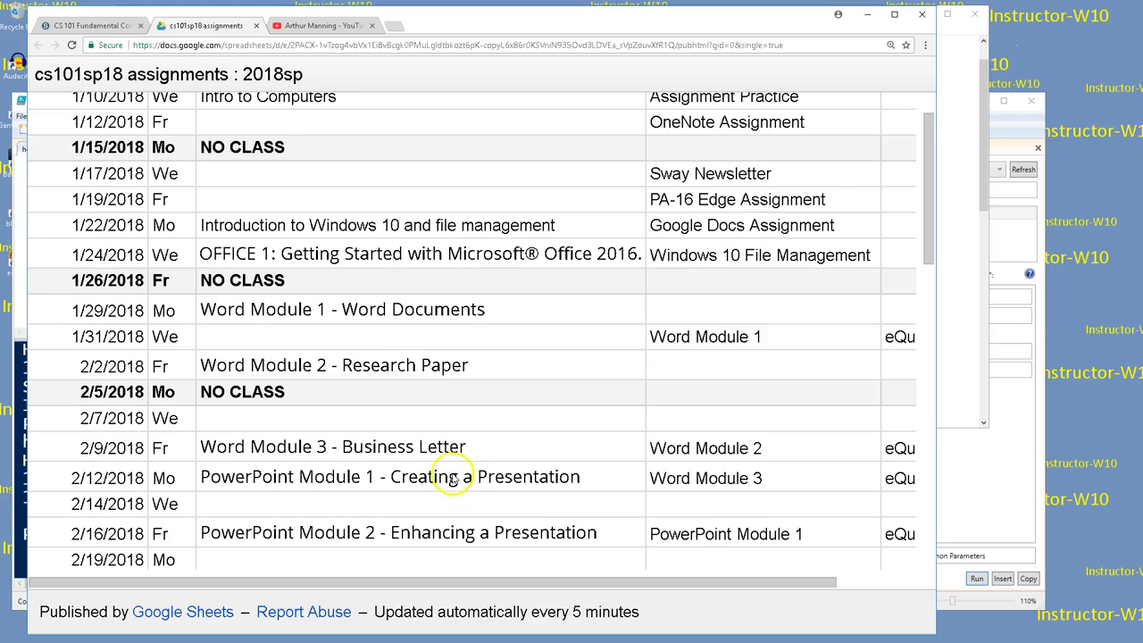
scroll(242, 429, "down", 1)
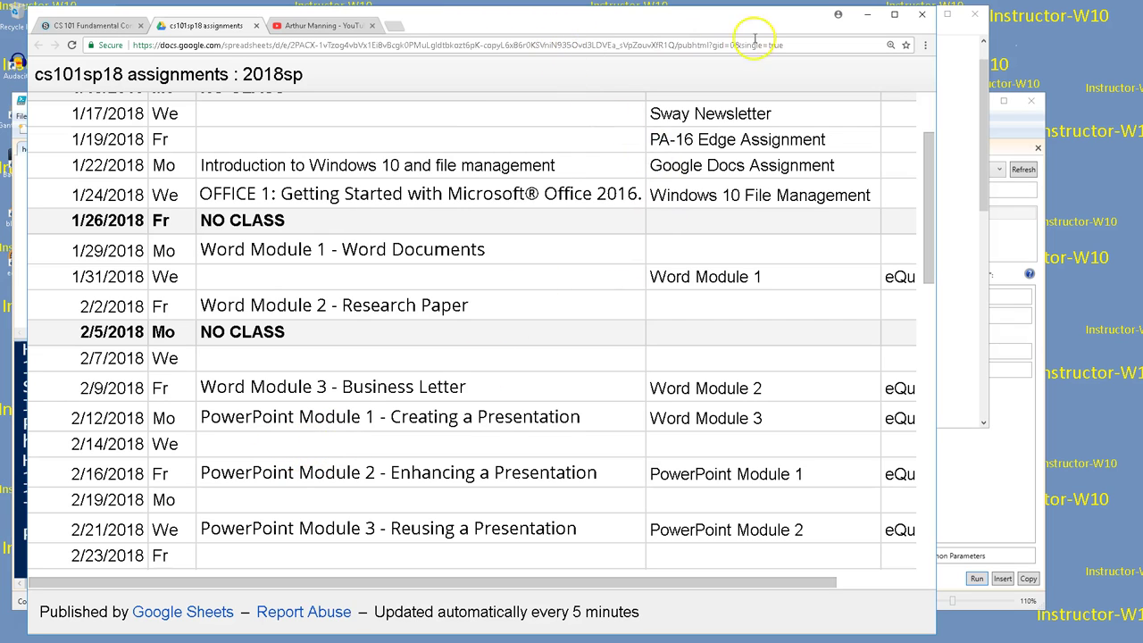
mouse_move(13, 142)
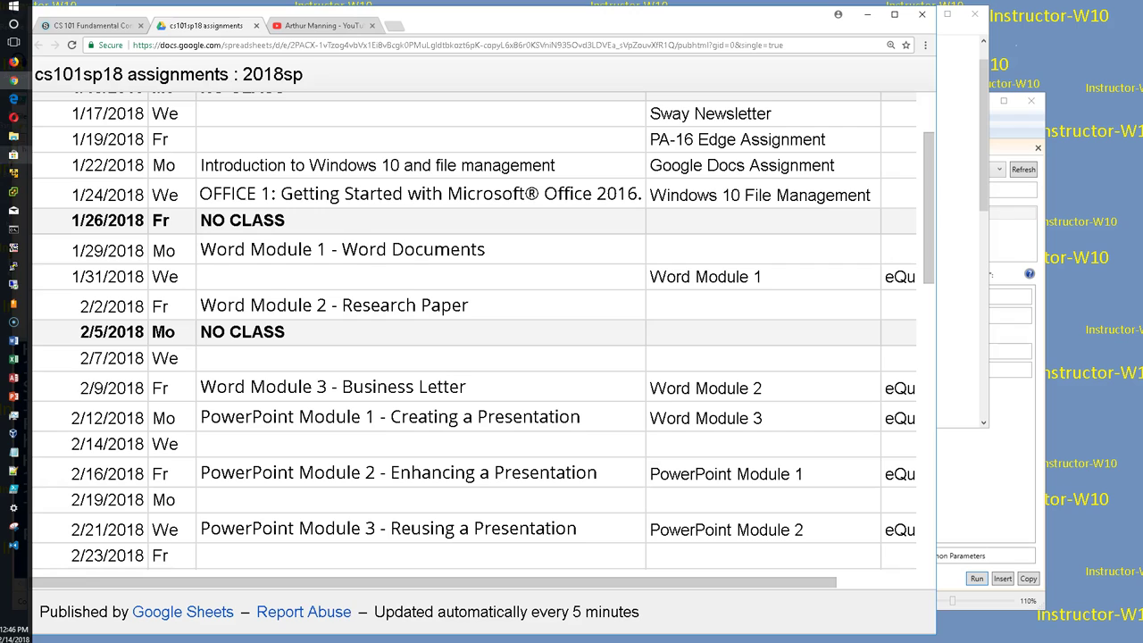
- Search the Start menu for 'powerp' and launch PowerPoint 2016
left_click(14, 10)
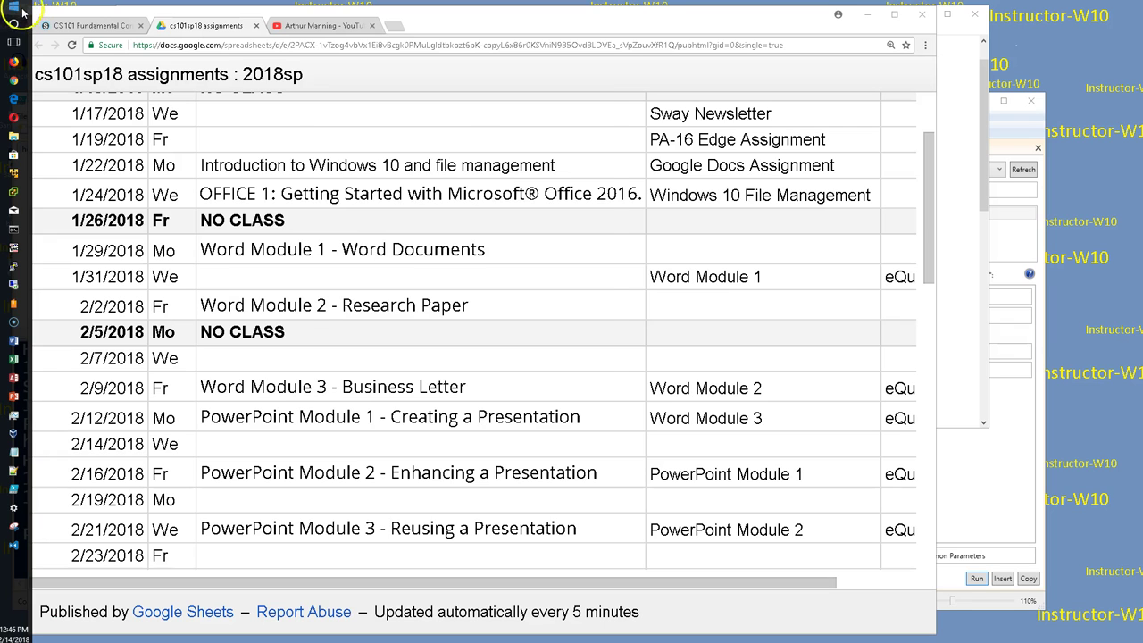
left_click(16, 11)
left_click(16, 11)
left_click(17, 10)
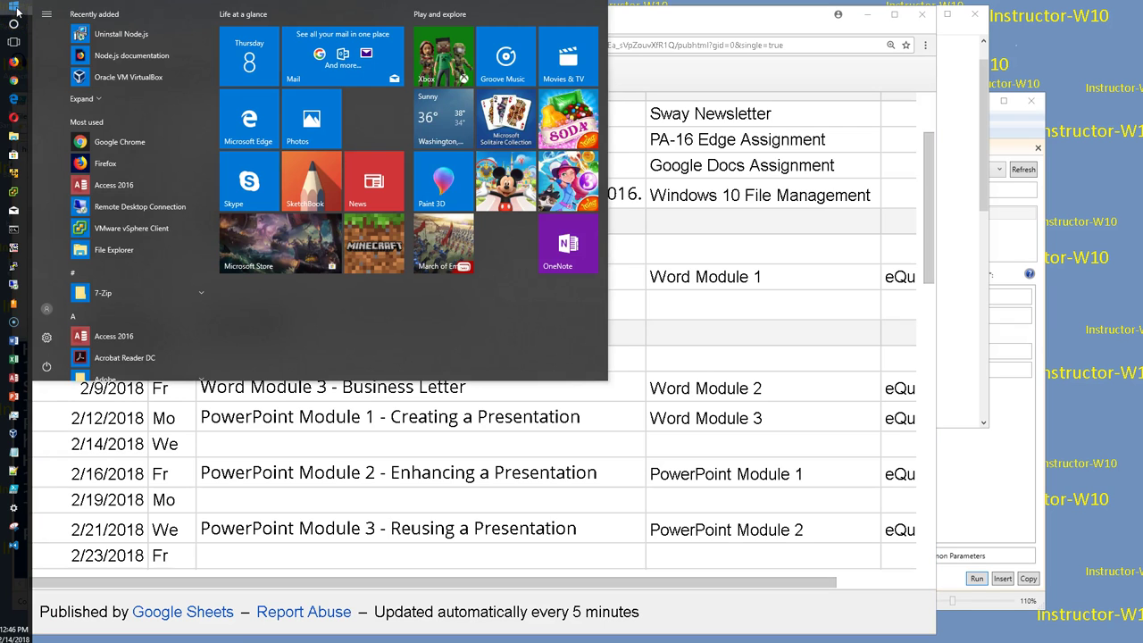
type("p;ow")
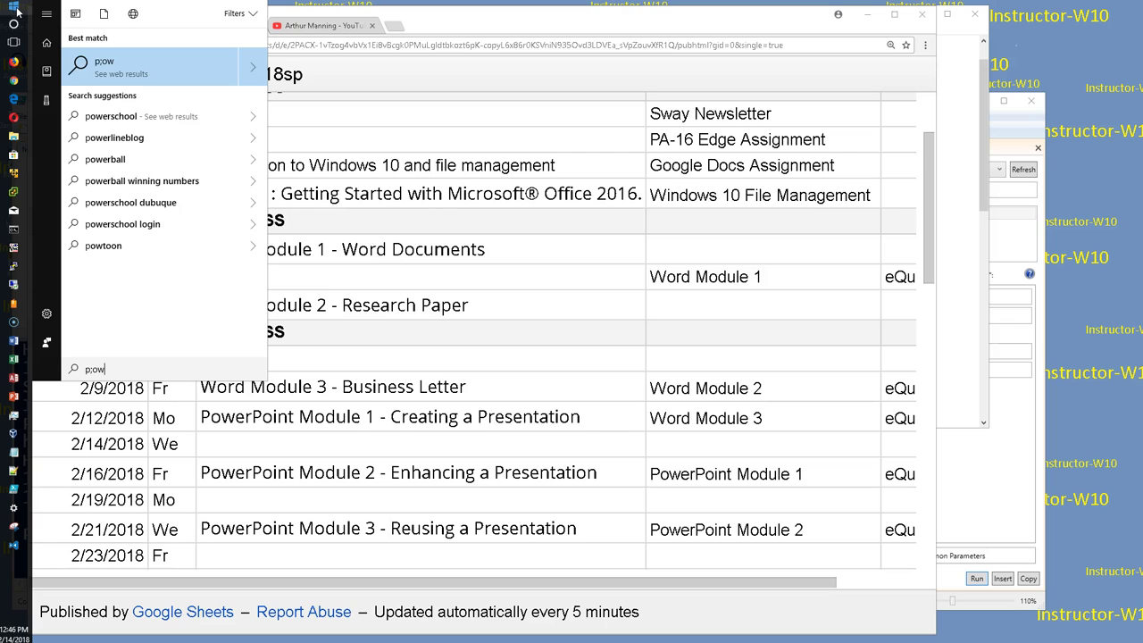
key("BackSpace")
key("BackSpace")
key("BackSpace")
type("power")
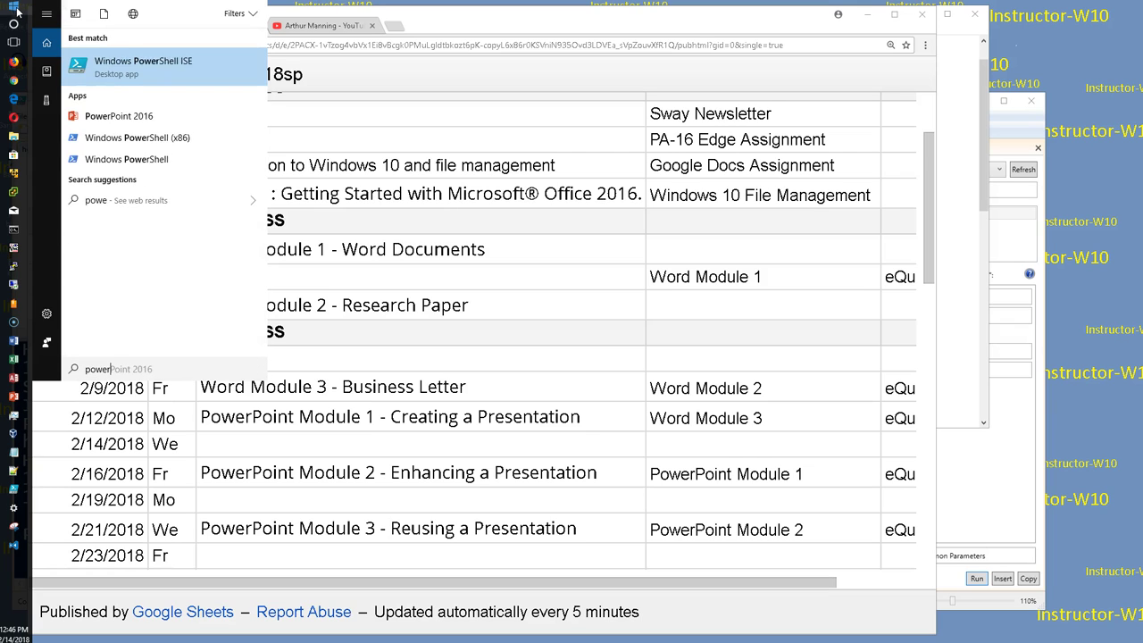
type("p")
left_click(105, 61)
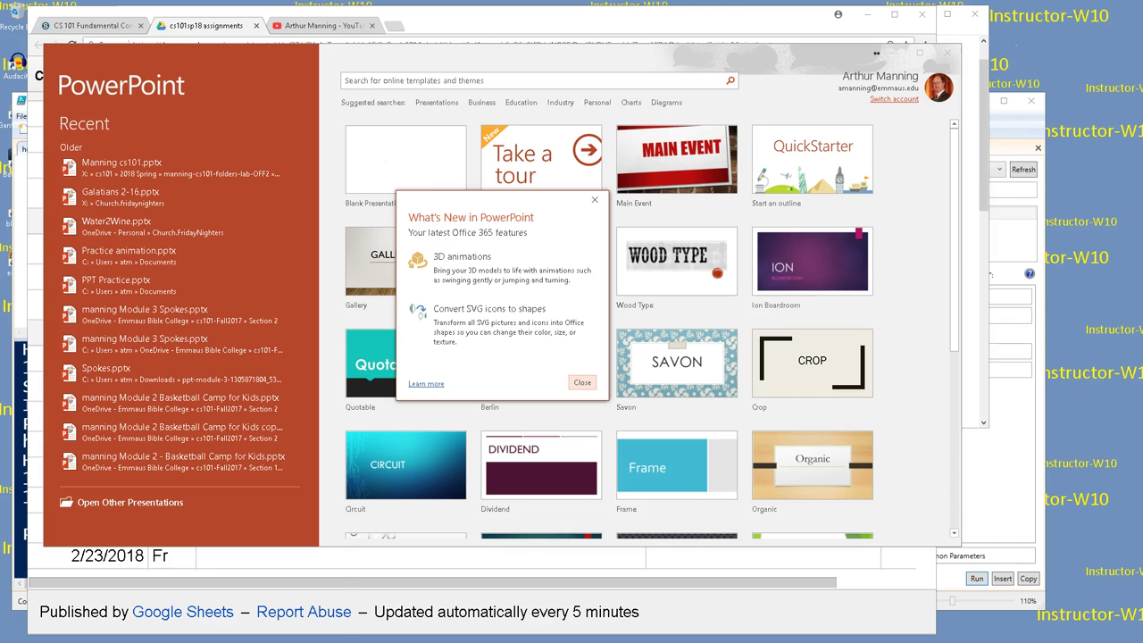
- Scroll through Figure 1-1's five Autumn Family Programs sample slides in Bookshelf
left_click_drag(876, 53, 447, 25)
scroll(676, 237, "down", 2)
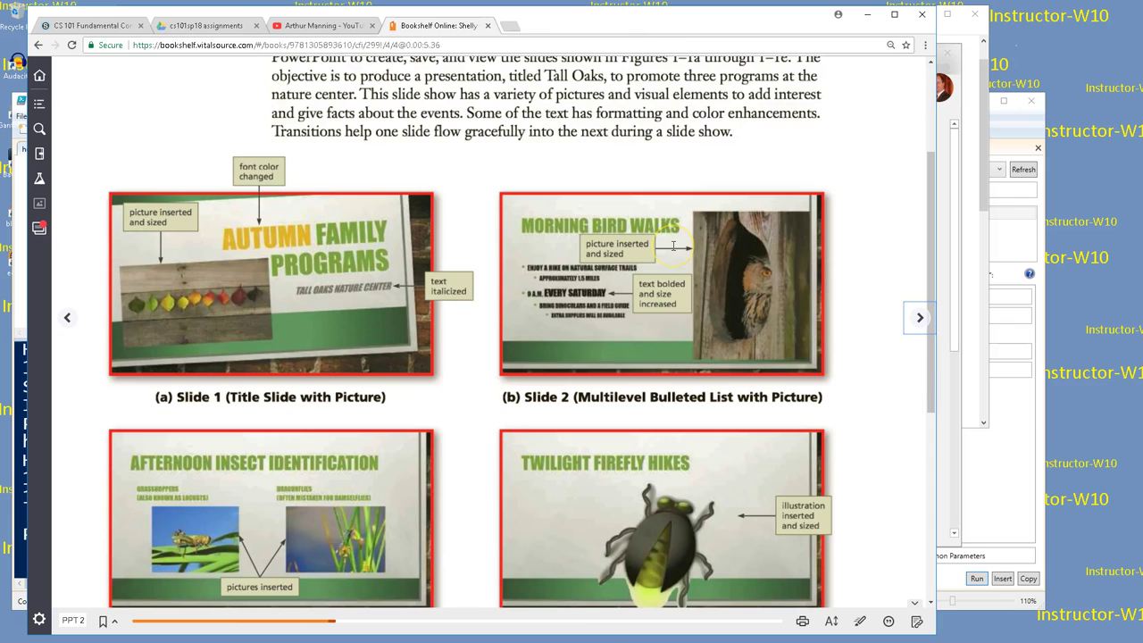
scroll(674, 244, "down", 3)
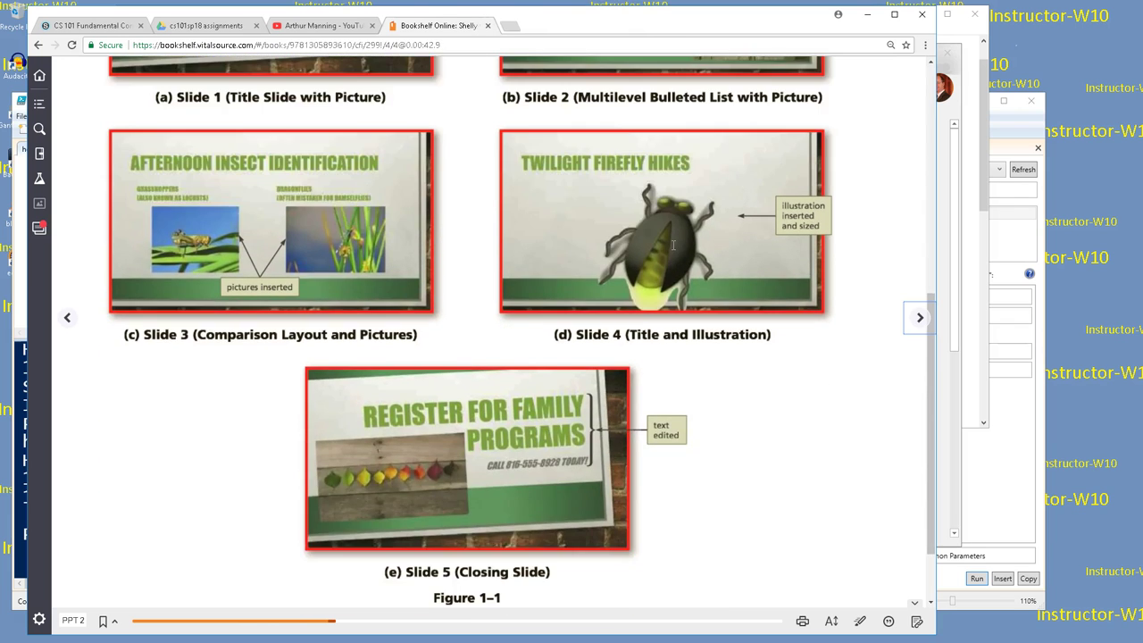
scroll(674, 244, "up", 4)
scroll(673, 245, "up", 1)
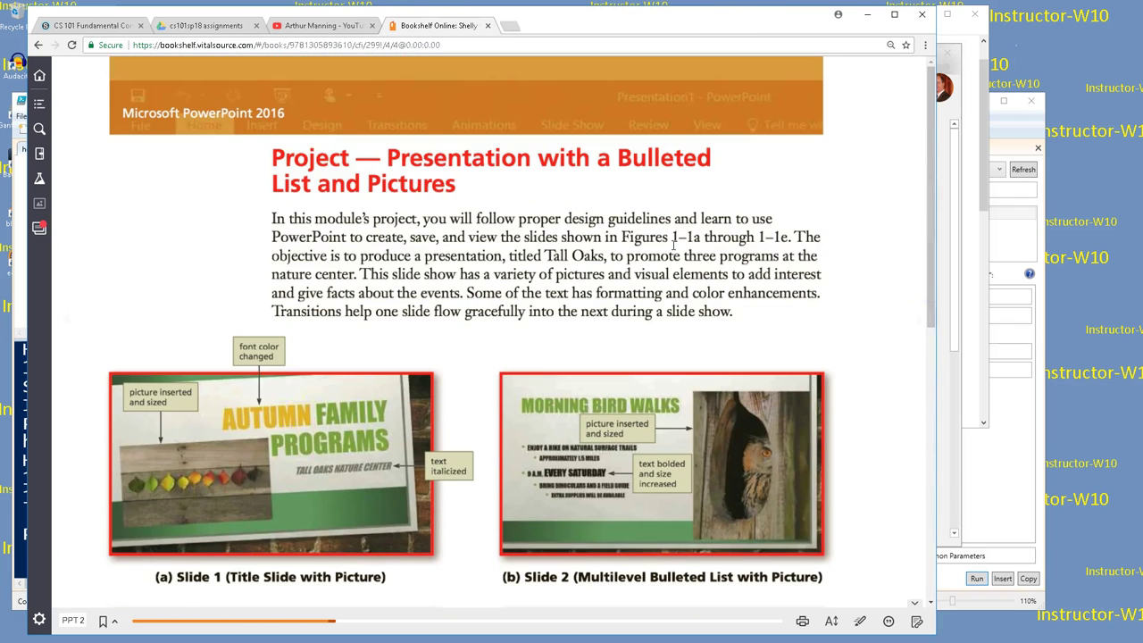
scroll(674, 245, "down", 3)
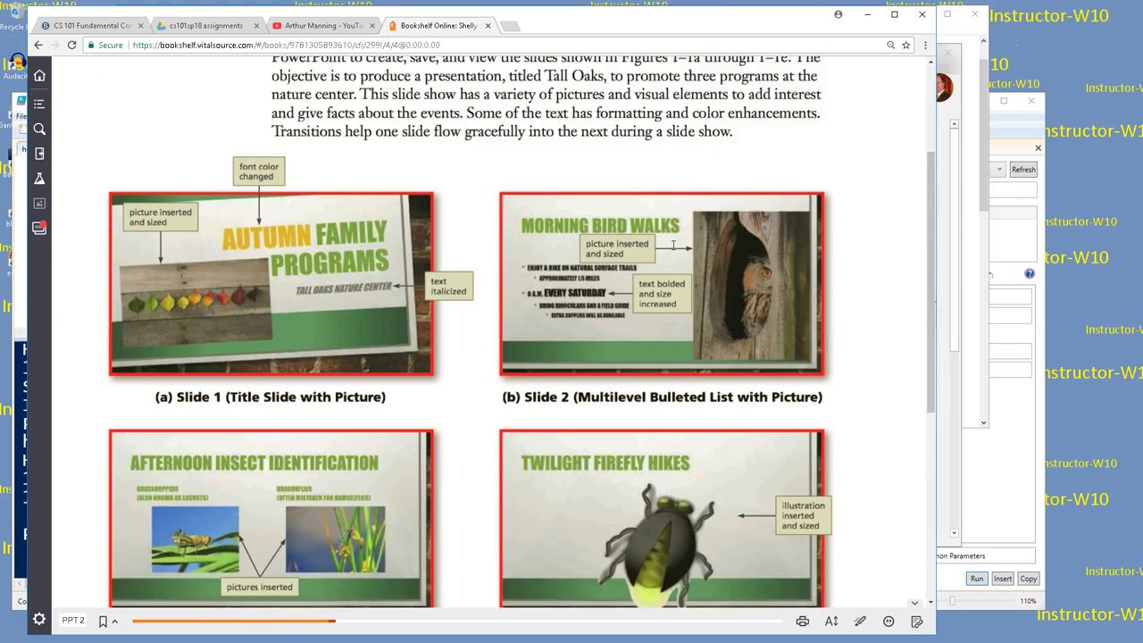
scroll(674, 245, "down", 3)
scroll(673, 245, "up", 2)
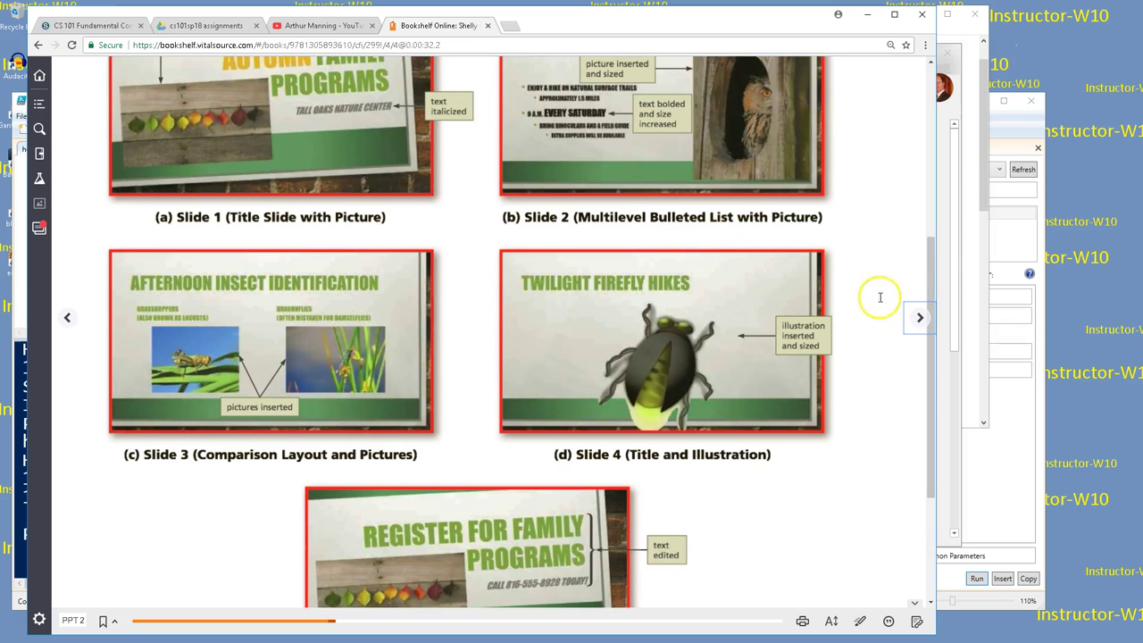
- Page back to the module Objectives, widen the textbook, and move it into its own window
left_click(67, 319)
scroll(446, 304, "down", 5)
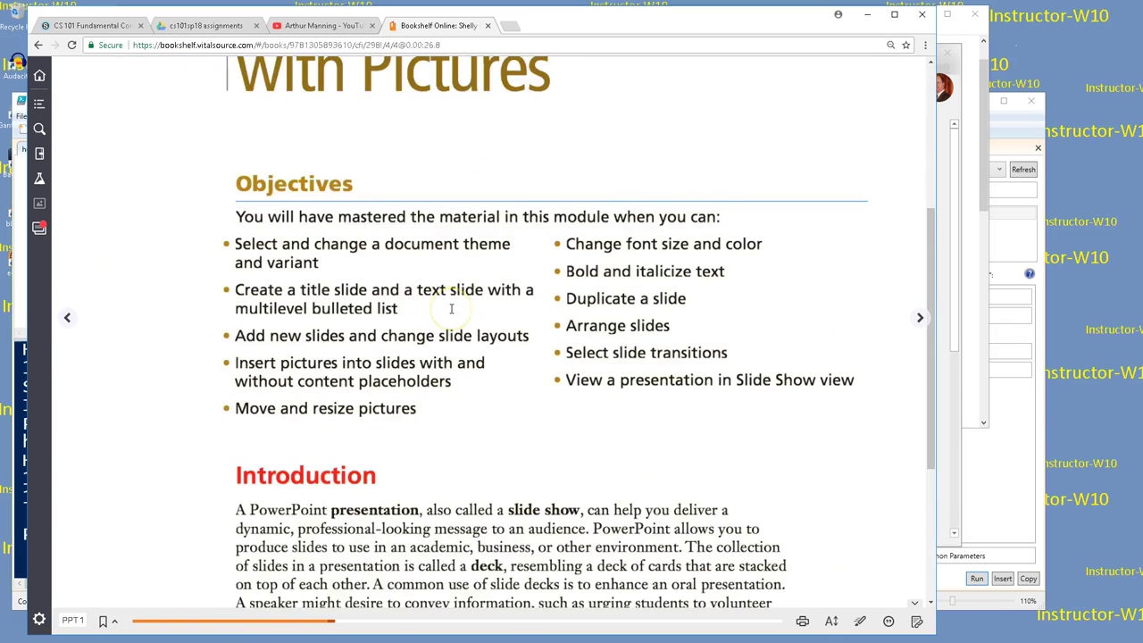
scroll(451, 309, "up", 2)
left_click_drag(934, 184, 1080, 193)
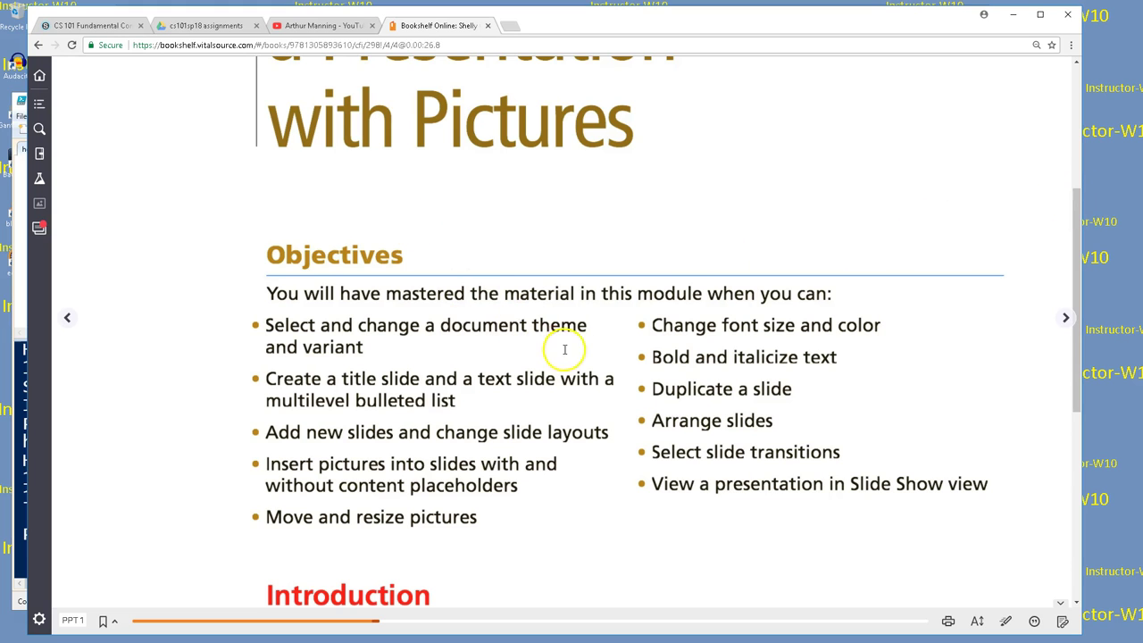
scroll(537, 378, "down", 1)
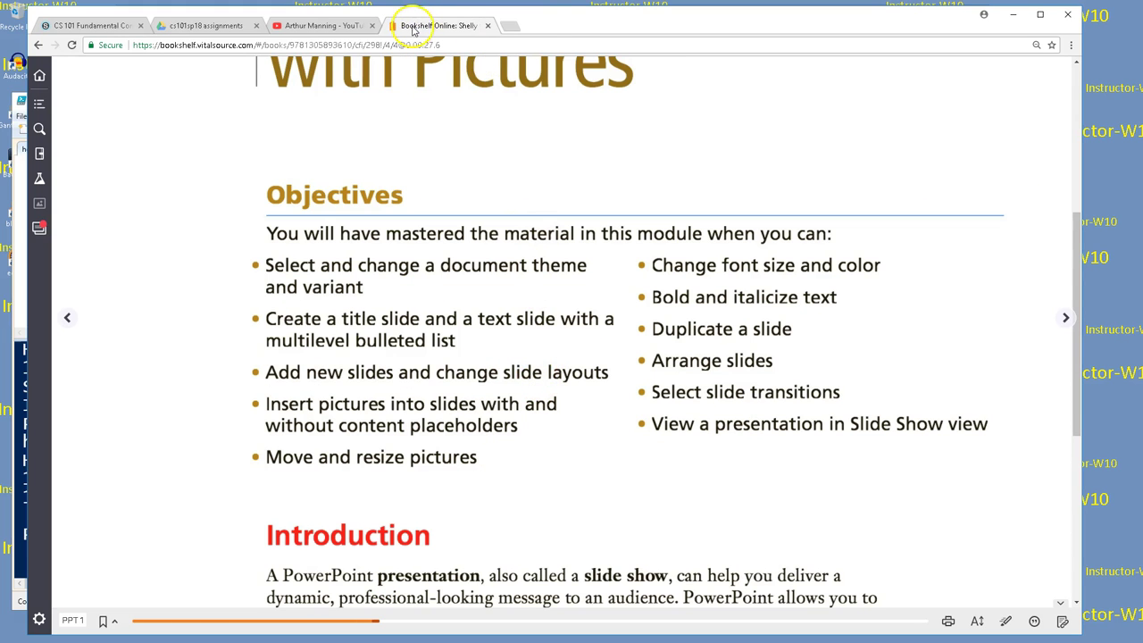
left_click_drag(418, 31, 1028, 11)
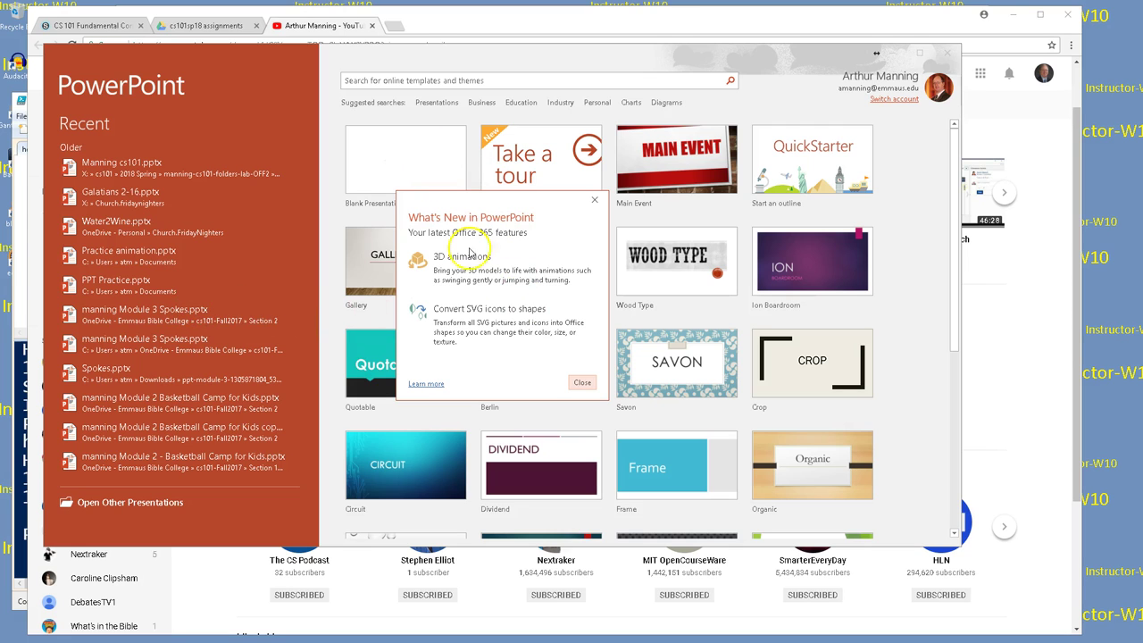
- Dismiss the What's New notice, then move the PowerPoint window up and enlarge it
left_click(586, 384)
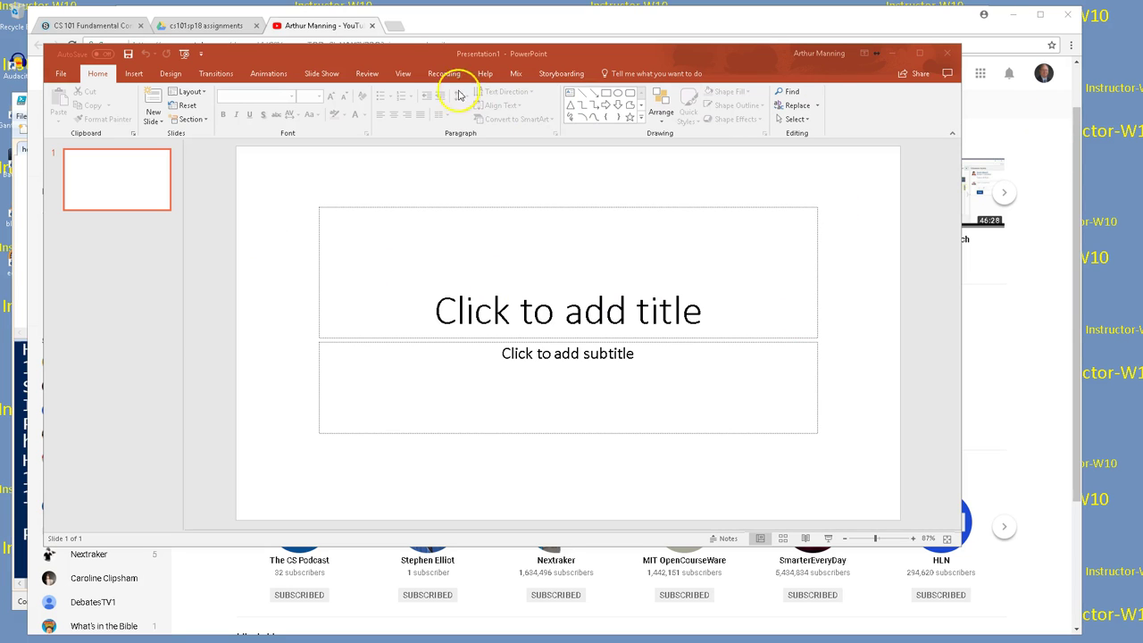
left_click_drag(409, 51, 389, 13)
left_click_drag(941, 508, 1124, 631)
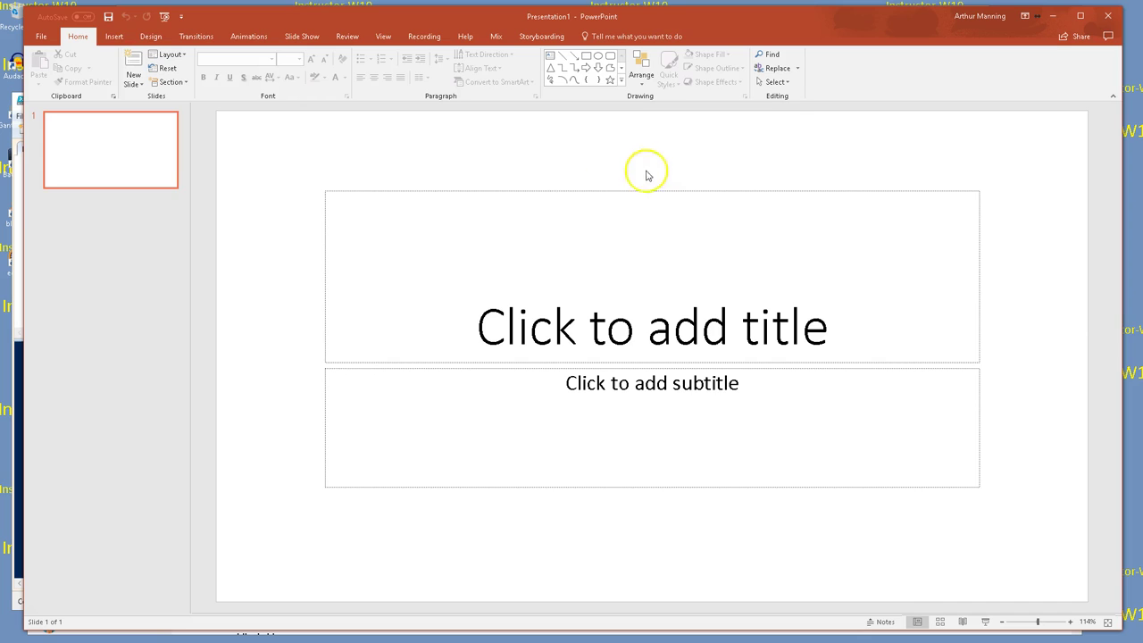
- Apply the red theme from the Design tab's Themes gallery, leaving the variants unchanged
left_click(149, 37)
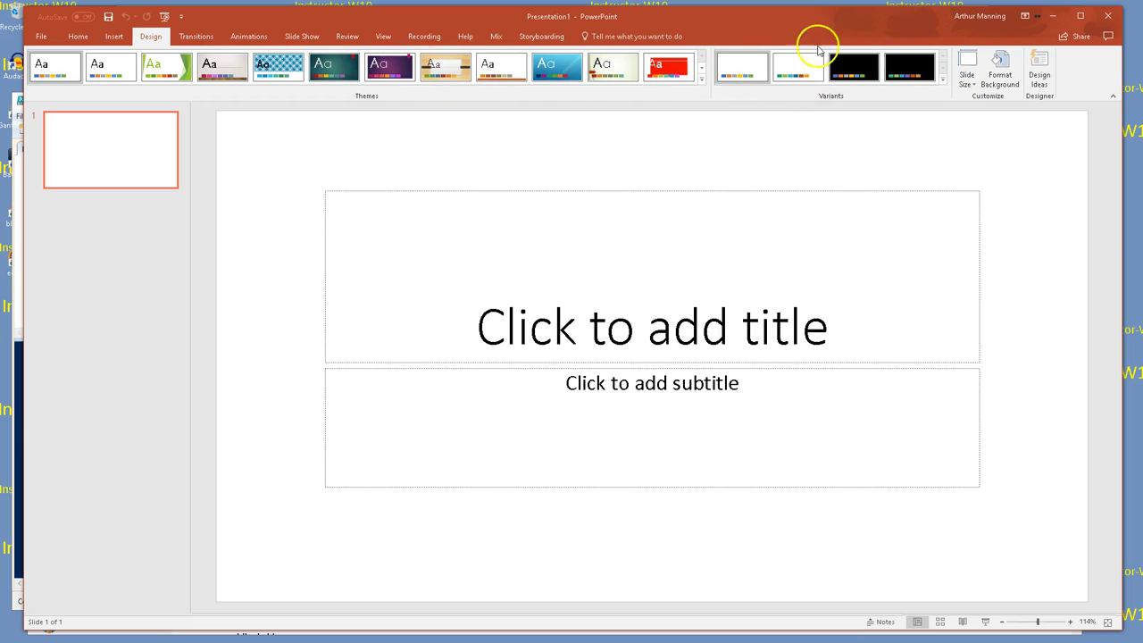
left_click(662, 70)
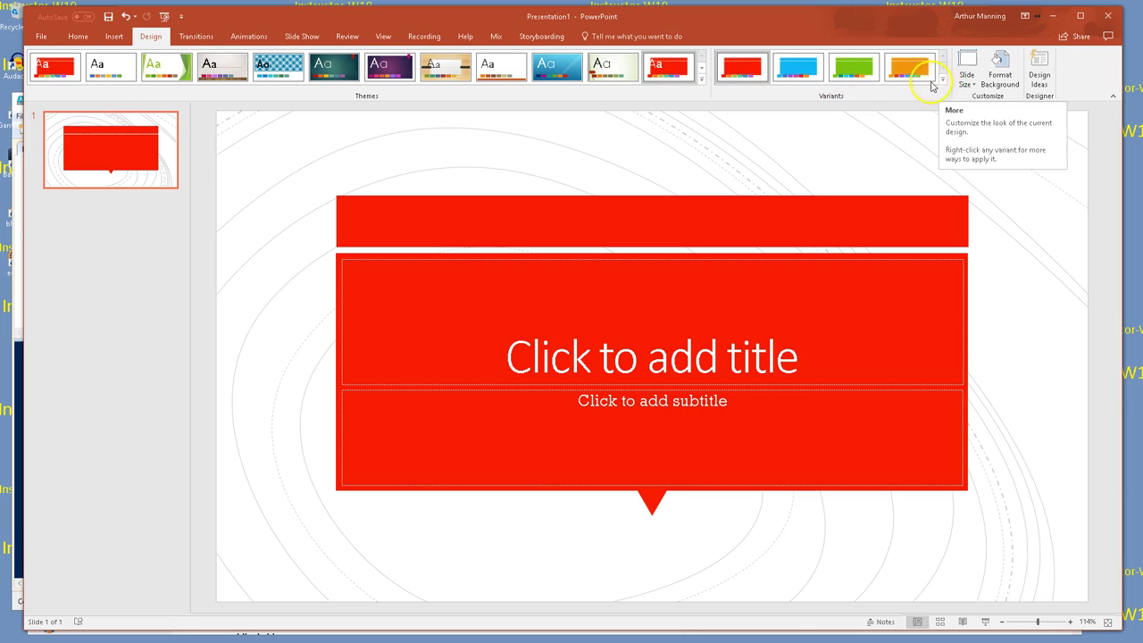
left_click(941, 80)
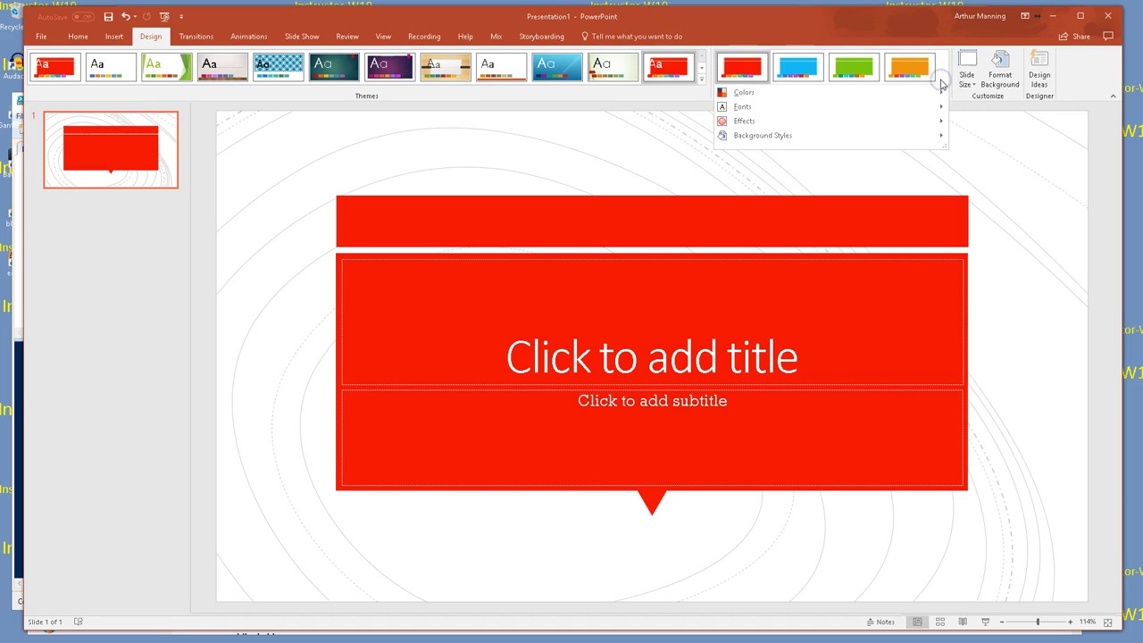
left_click(626, 107)
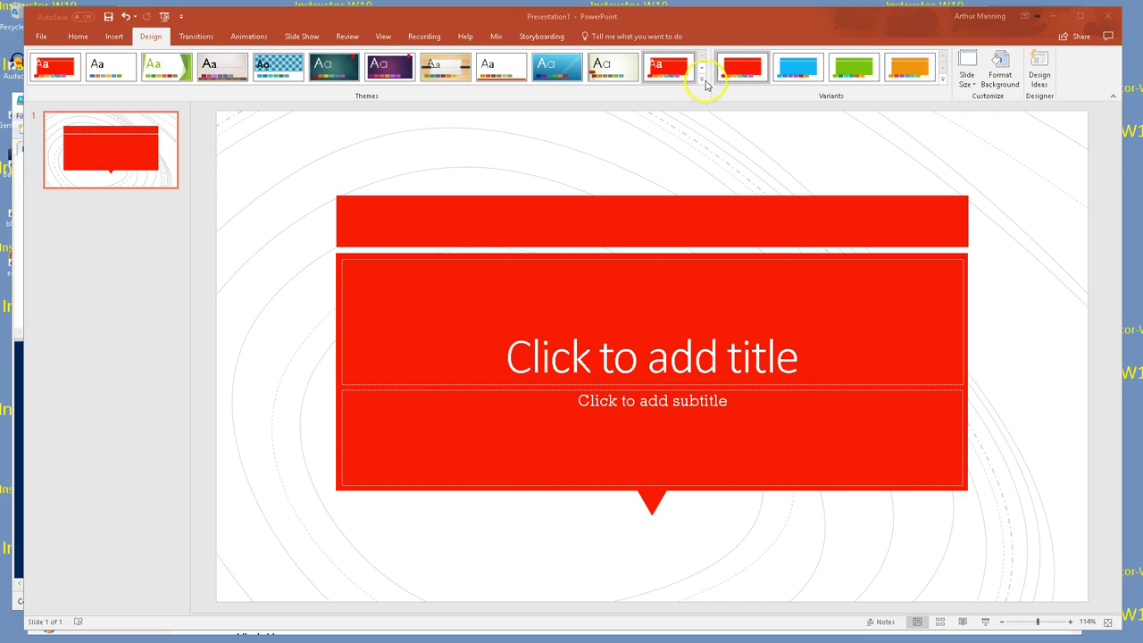
- Apply the Berlin theme with its green colour variant, then close the full Themes gallery
left_click(702, 80)
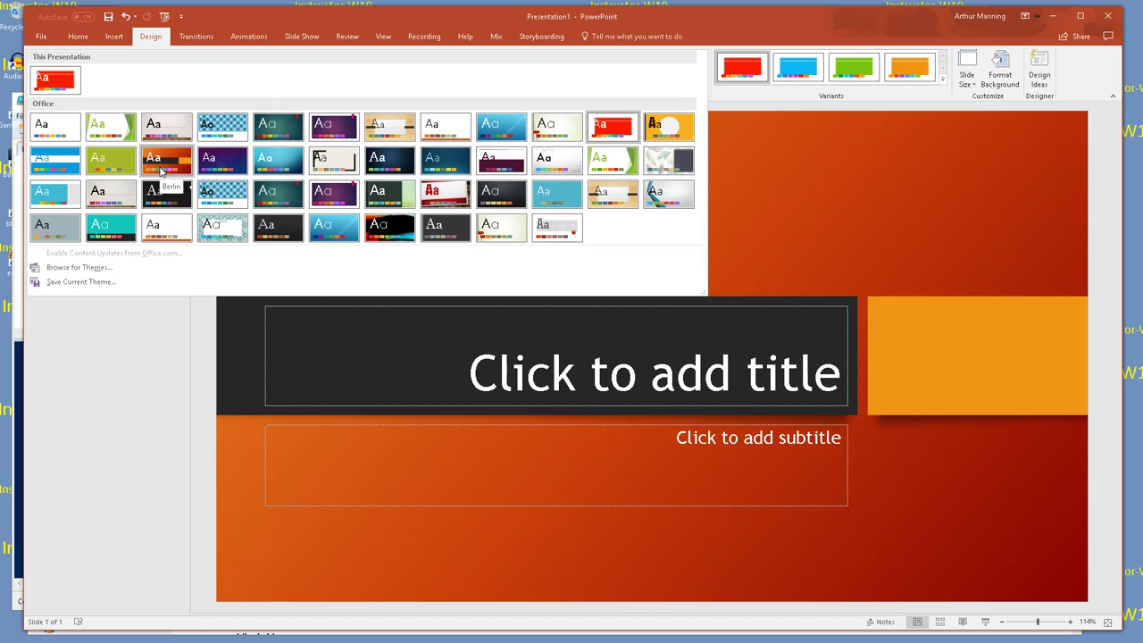
left_click(161, 170)
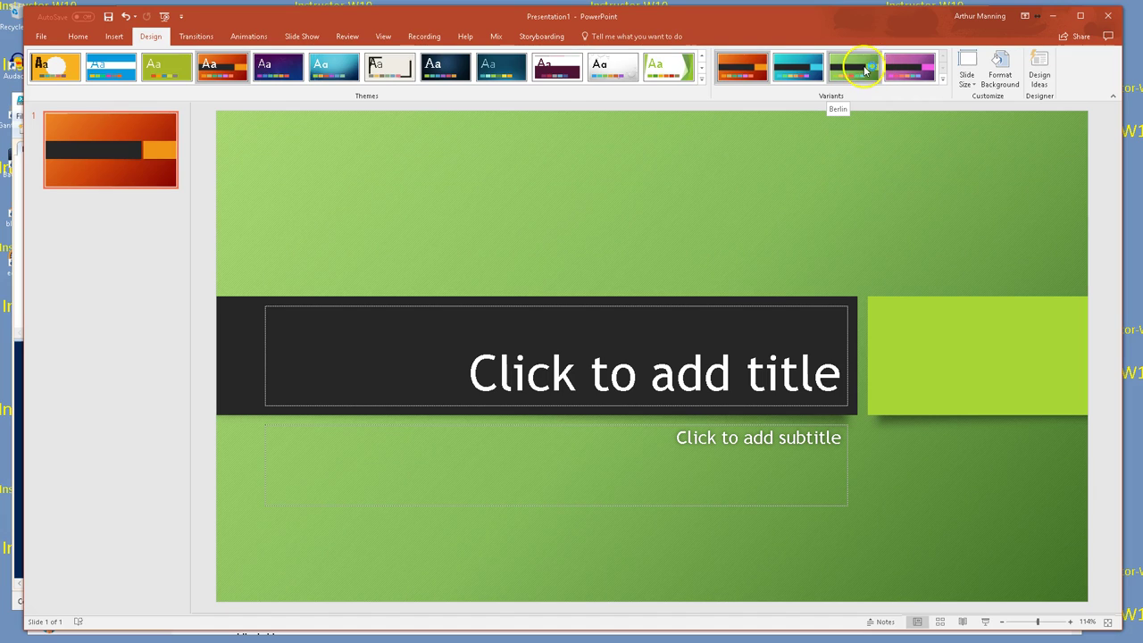
left_click(861, 72)
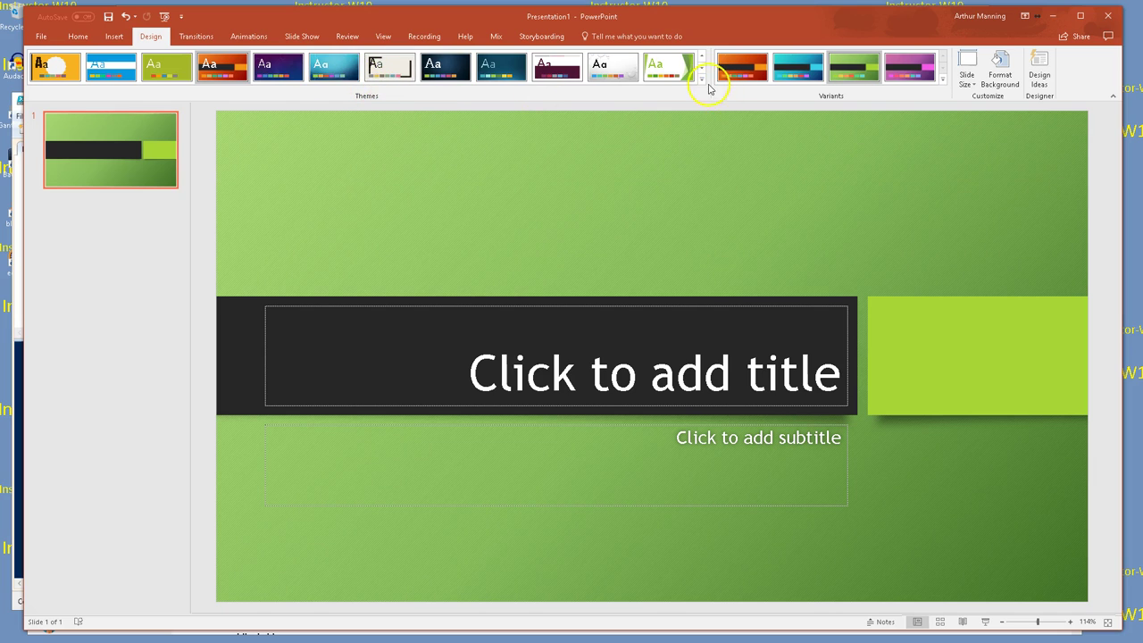
left_click(702, 80)
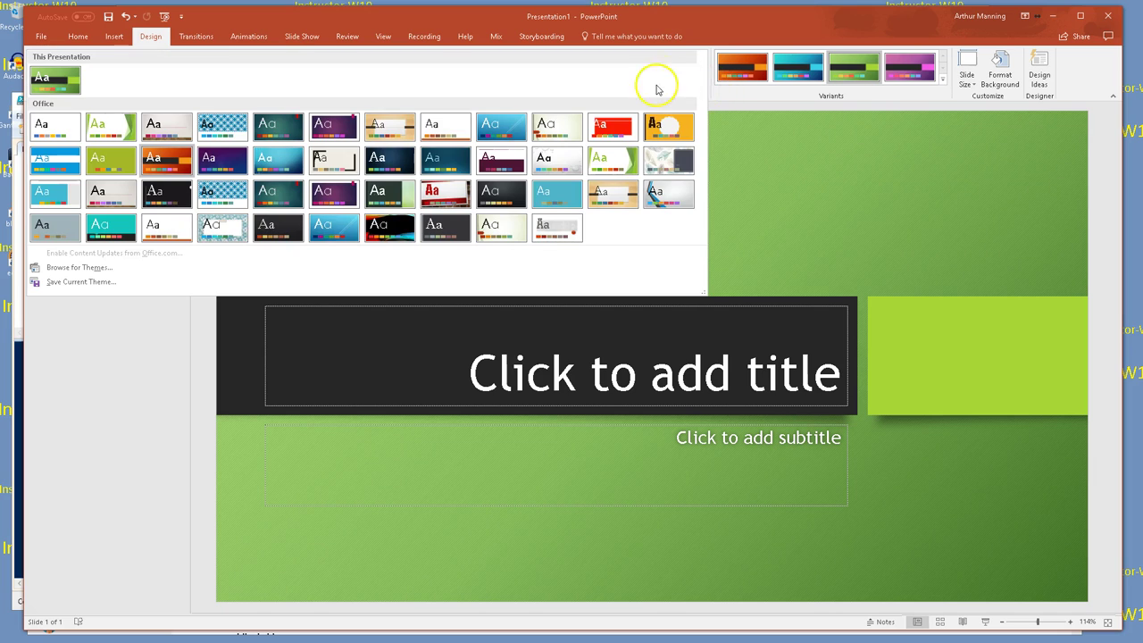
left_click(895, 128)
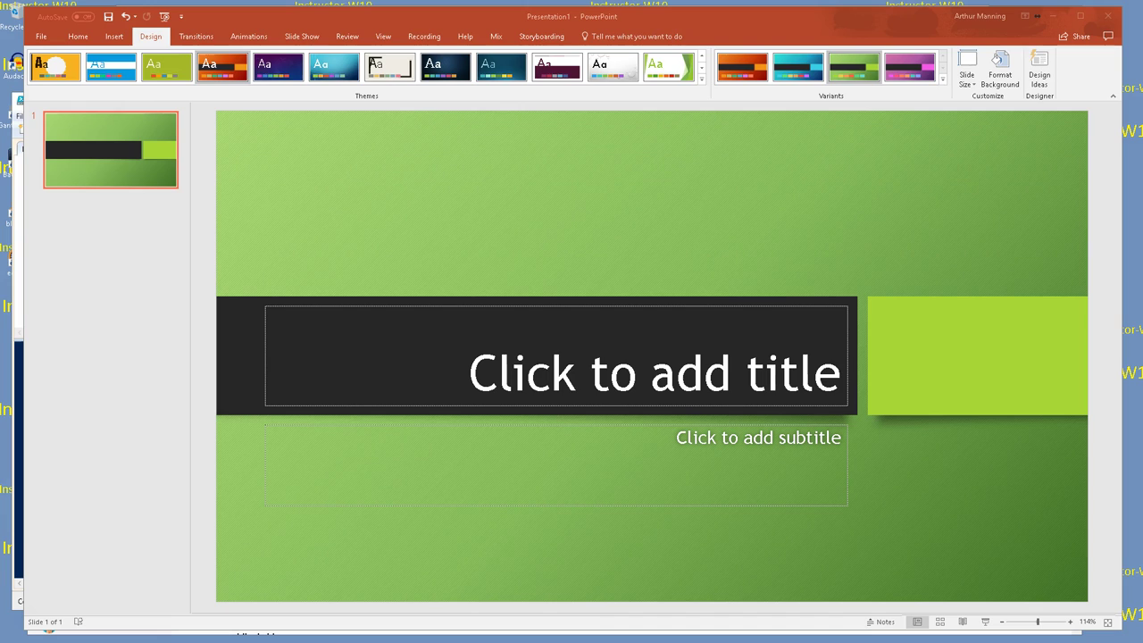
- Type 'Autumn Family Programs' into the title placeholder
left_click(499, 370)
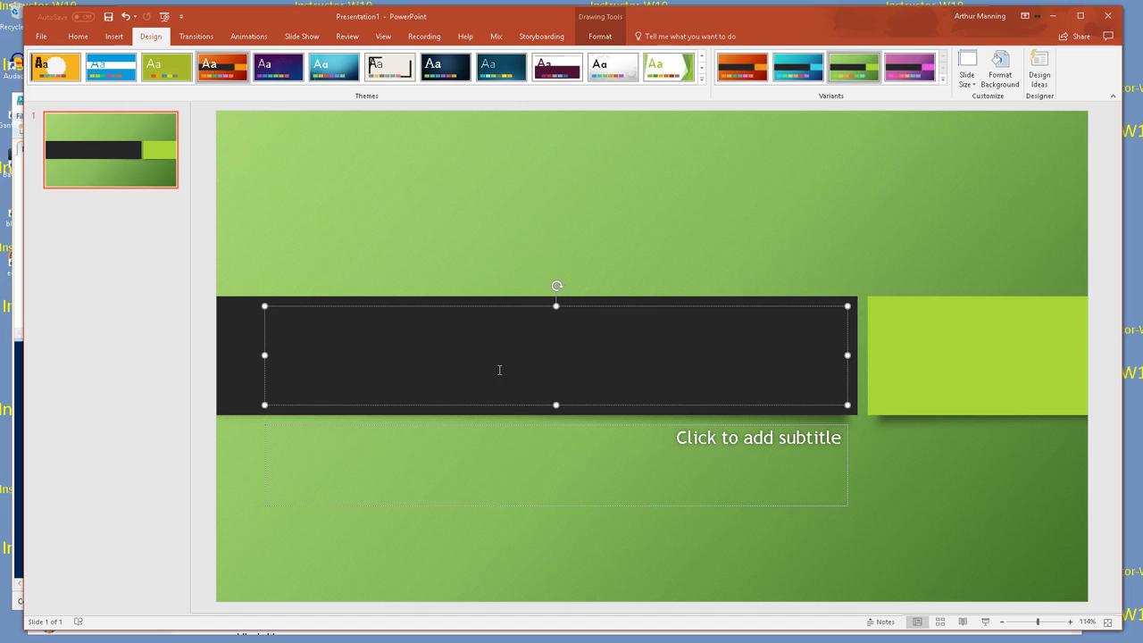
type("Au")
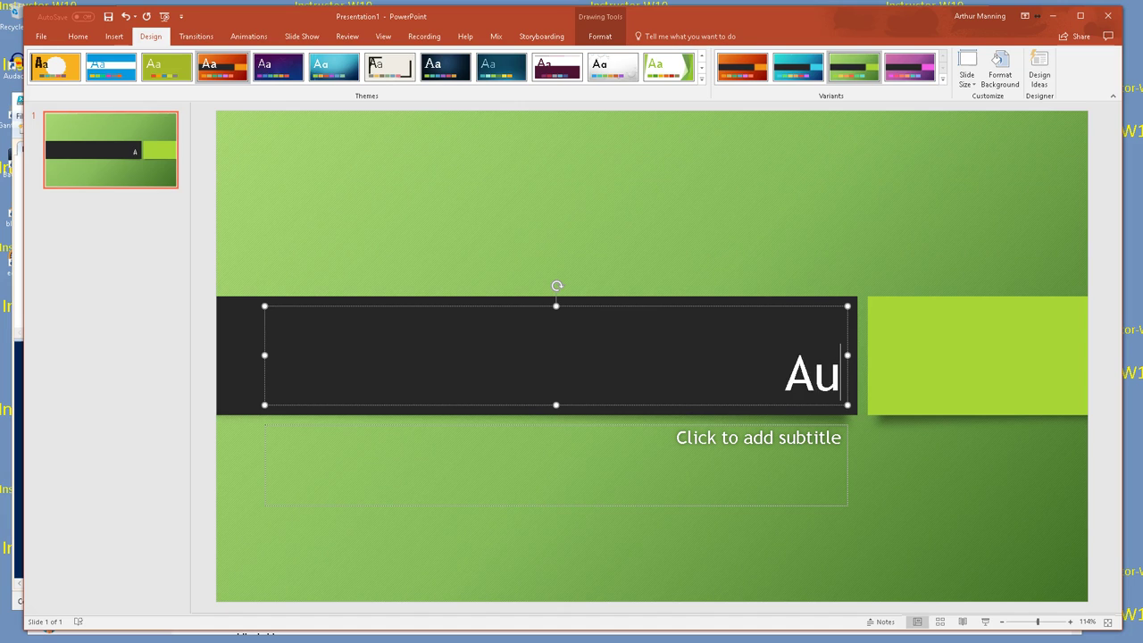
type("tumn Fa")
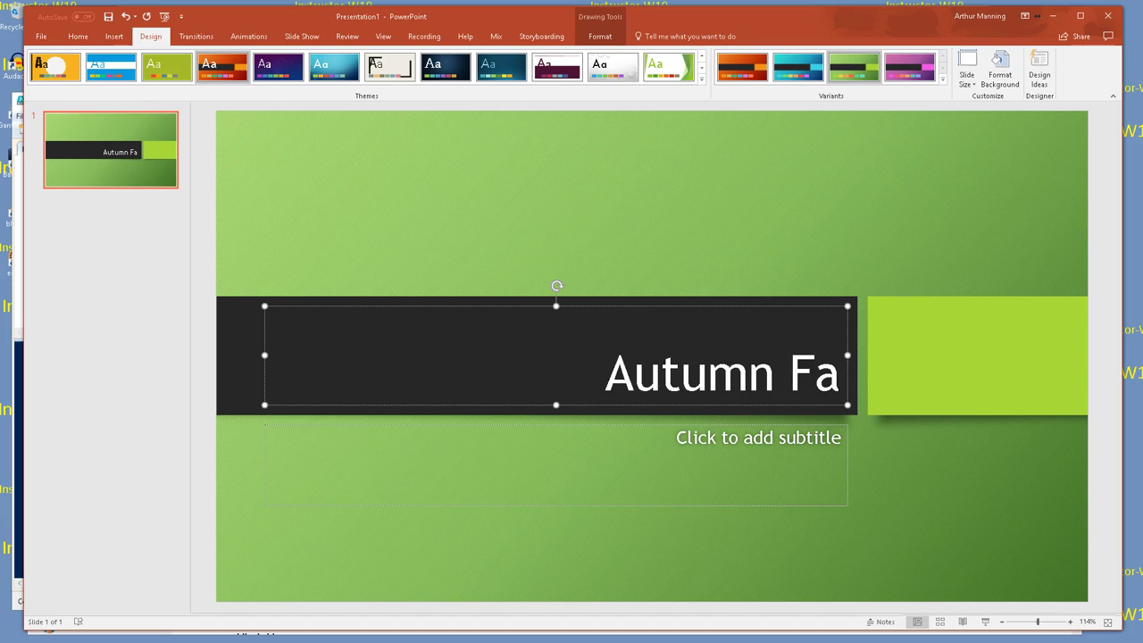
type("mily Programs")
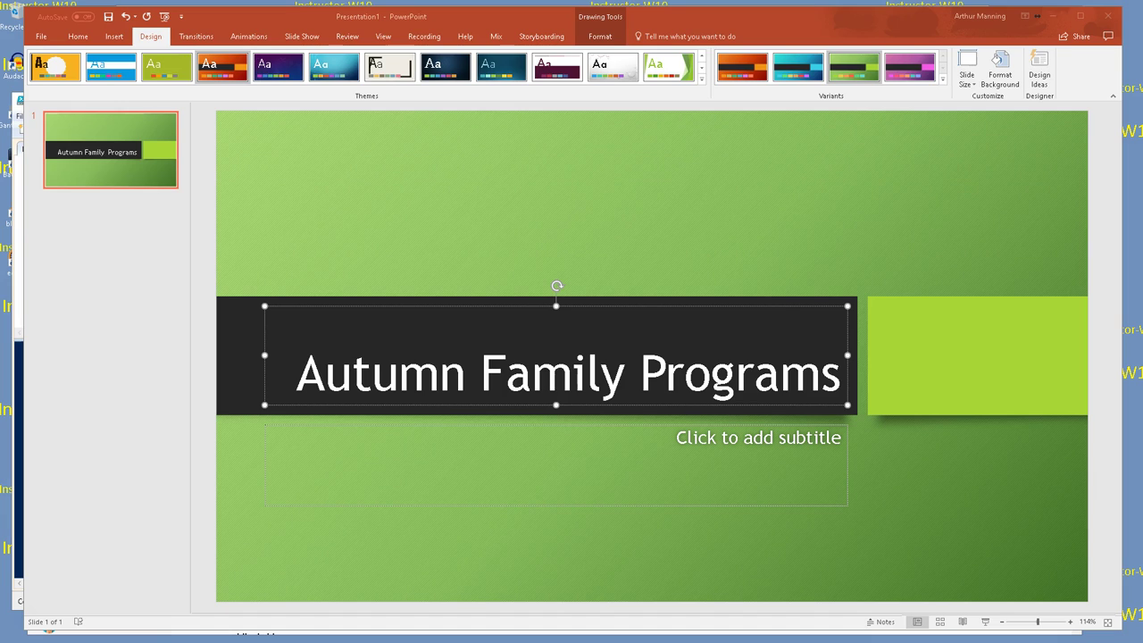
- Correct 'Familyy' to 'Family' so the title reads 'Autumn Family Programs'
left_click(620, 380)
type("y")
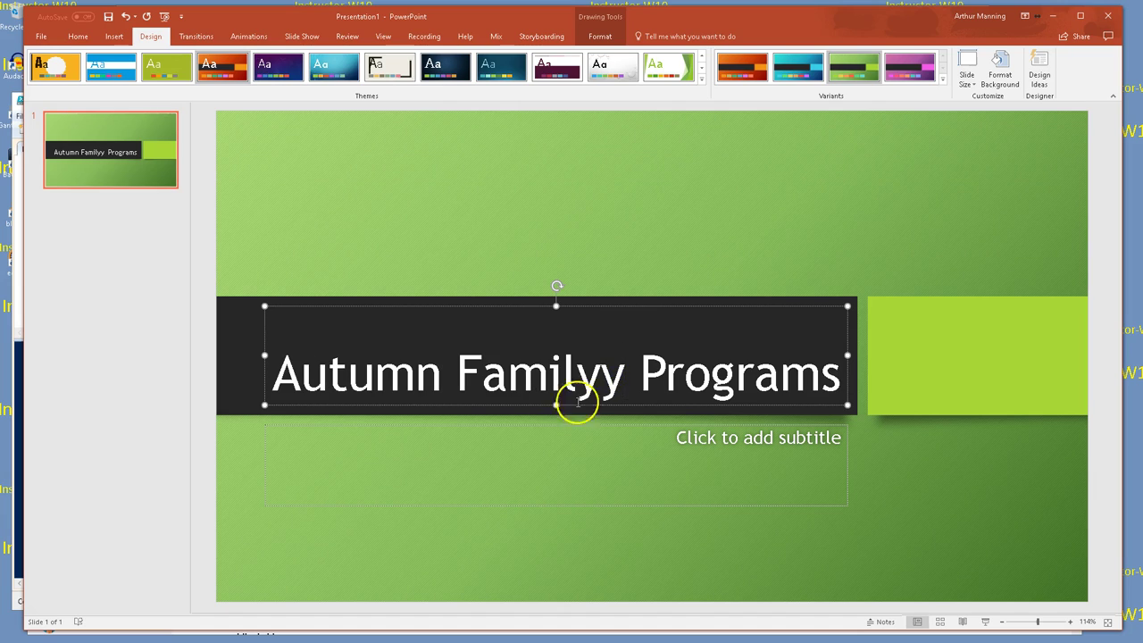
left_click(639, 381)
left_click(558, 383)
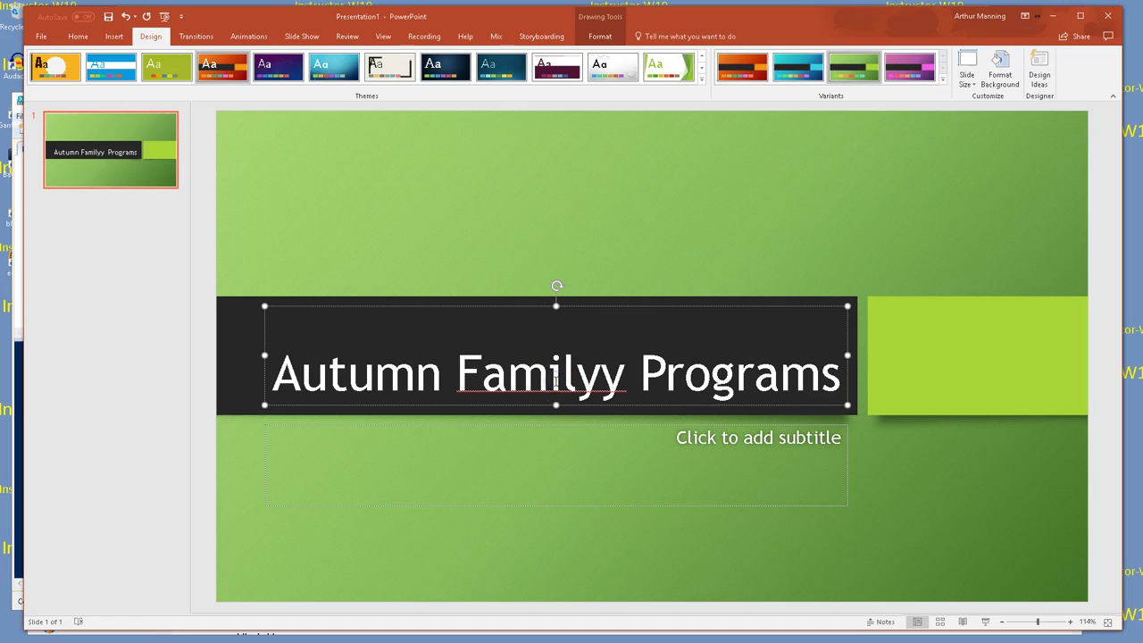
left_click(559, 379)
left_click(612, 377)
key("BackSpace")
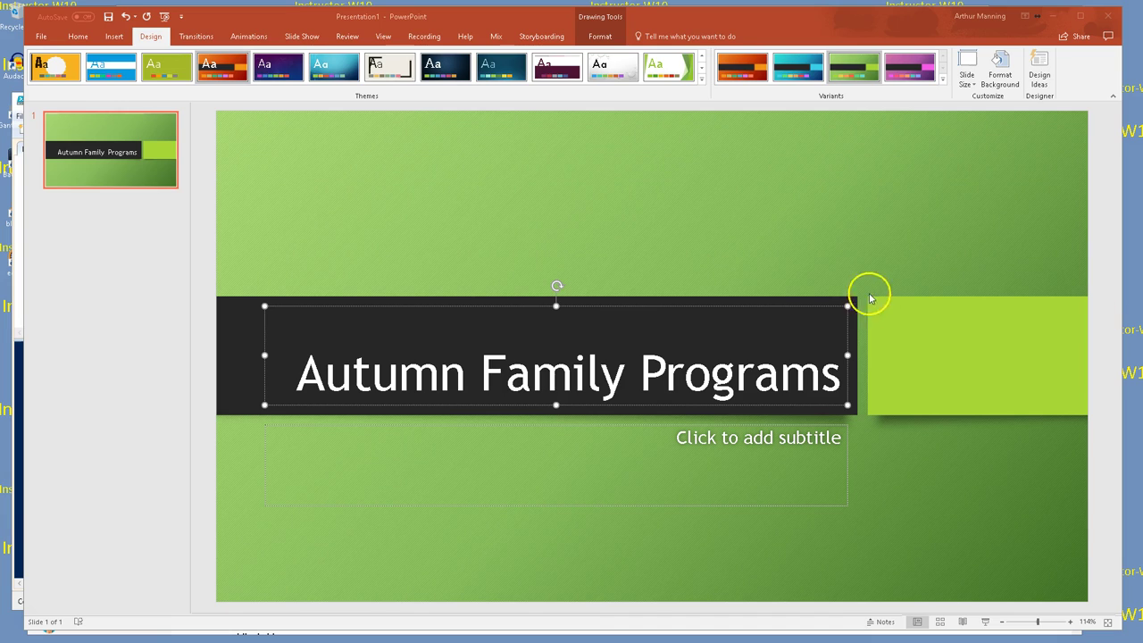
left_click(747, 439)
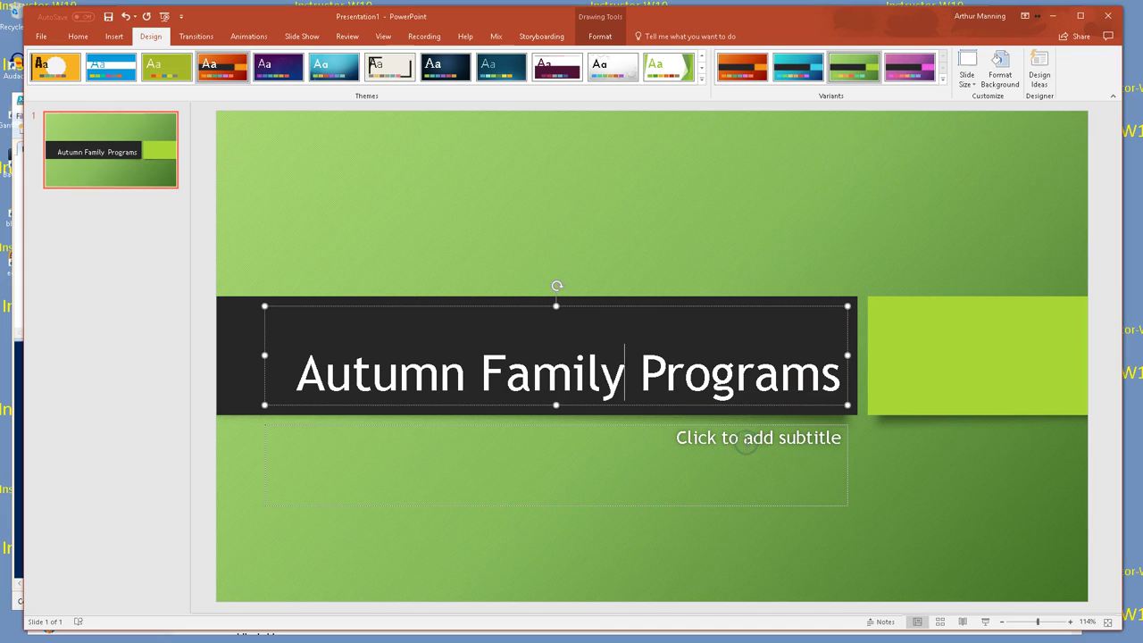
- Enter the subtitle 'Tall Oaks Nature Center' beneath the title
left_click(741, 444)
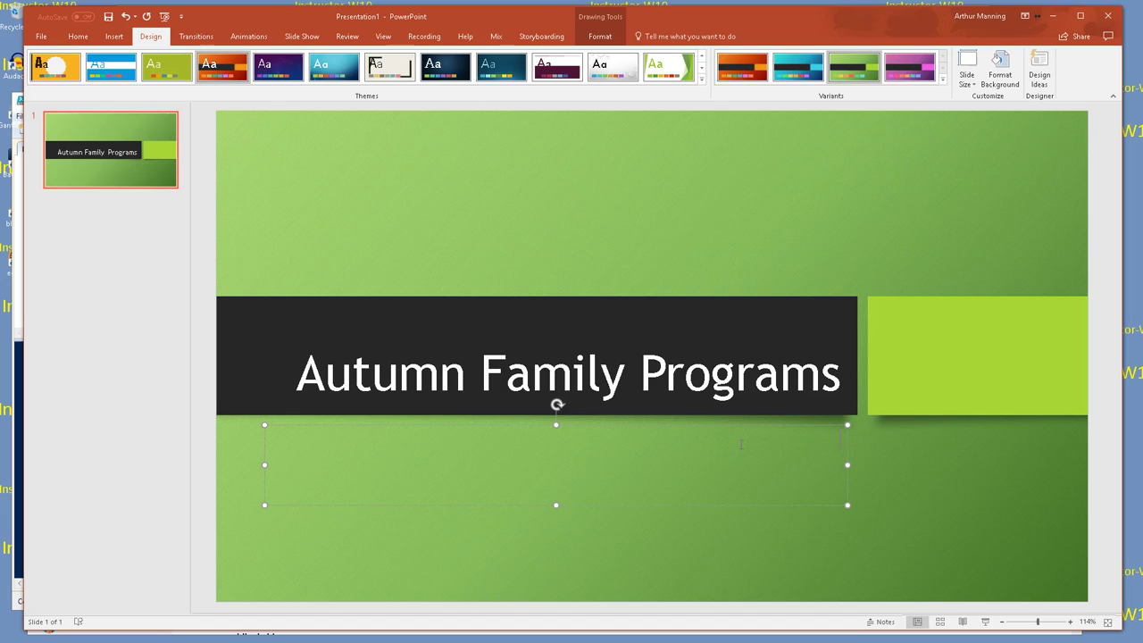
type("Tall Oaks Na")
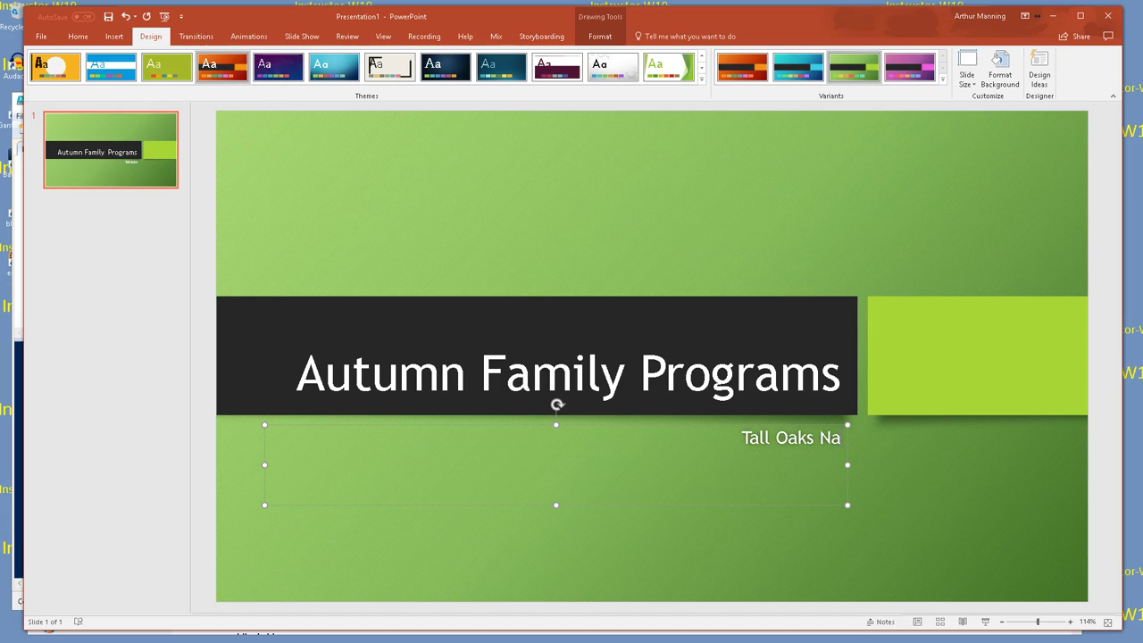
type("ture Center")
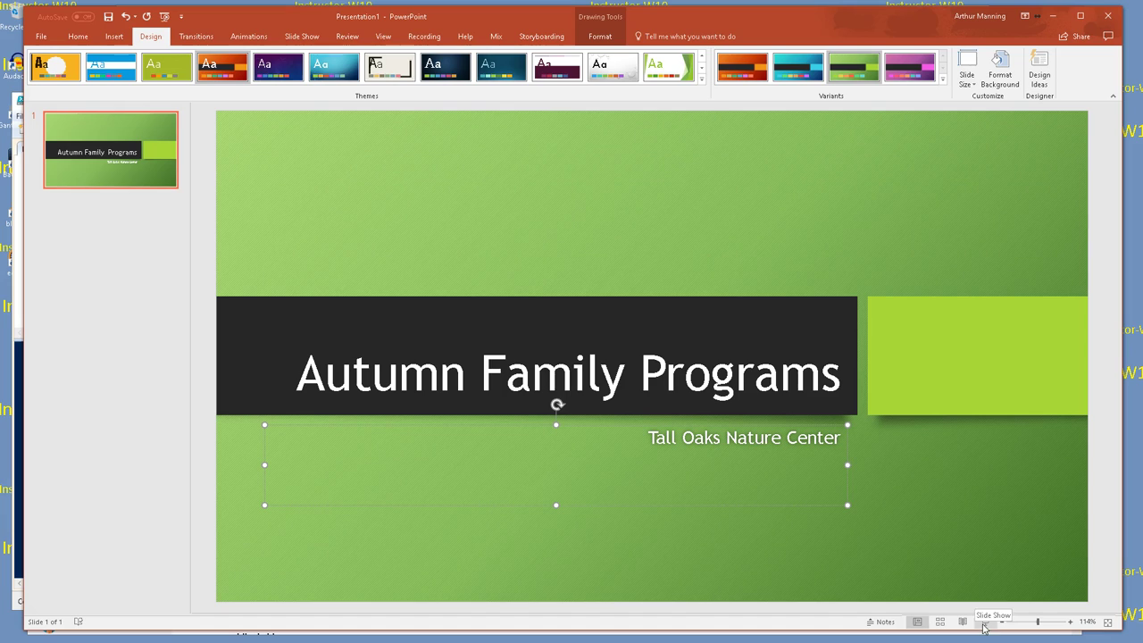
- Try to preview the title slide as a slide show from the status bar
left_click(986, 624)
left_click(986, 626)
left_click(987, 625)
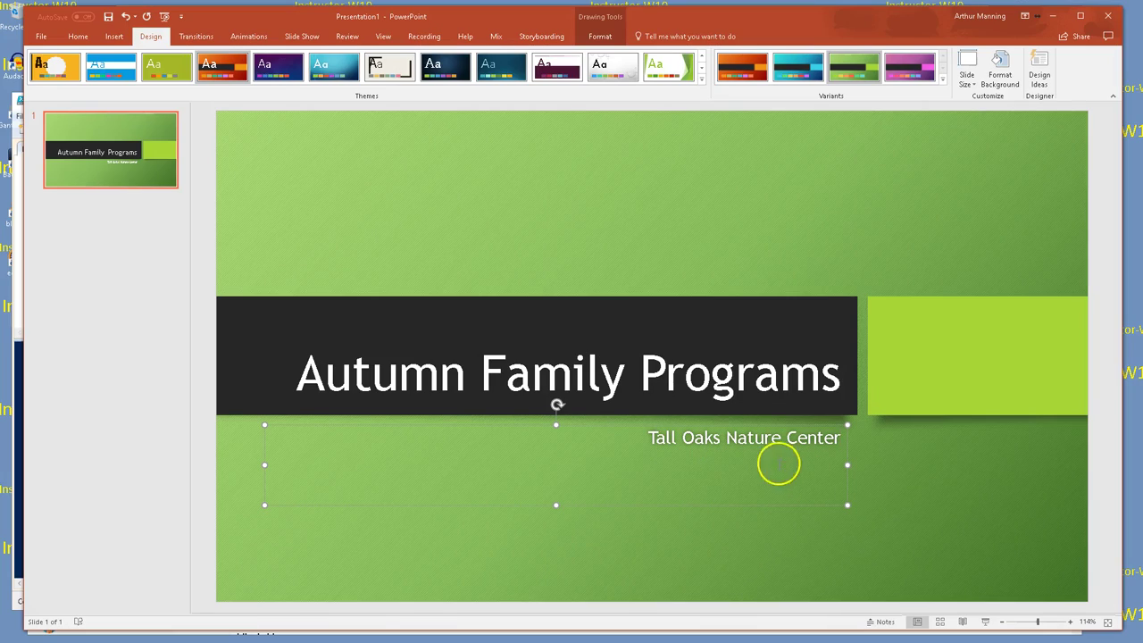
- Select the whole 'Tall Oaks Nature Center' subtitle and increase its font size one step
double_click(725, 442)
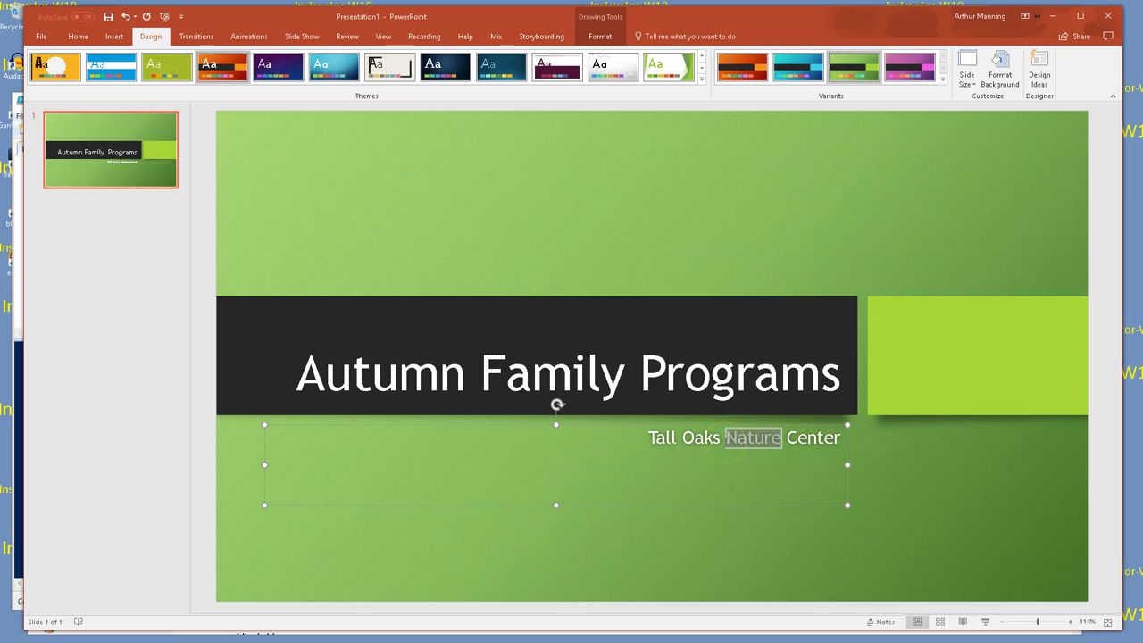
key("ctrl+a")
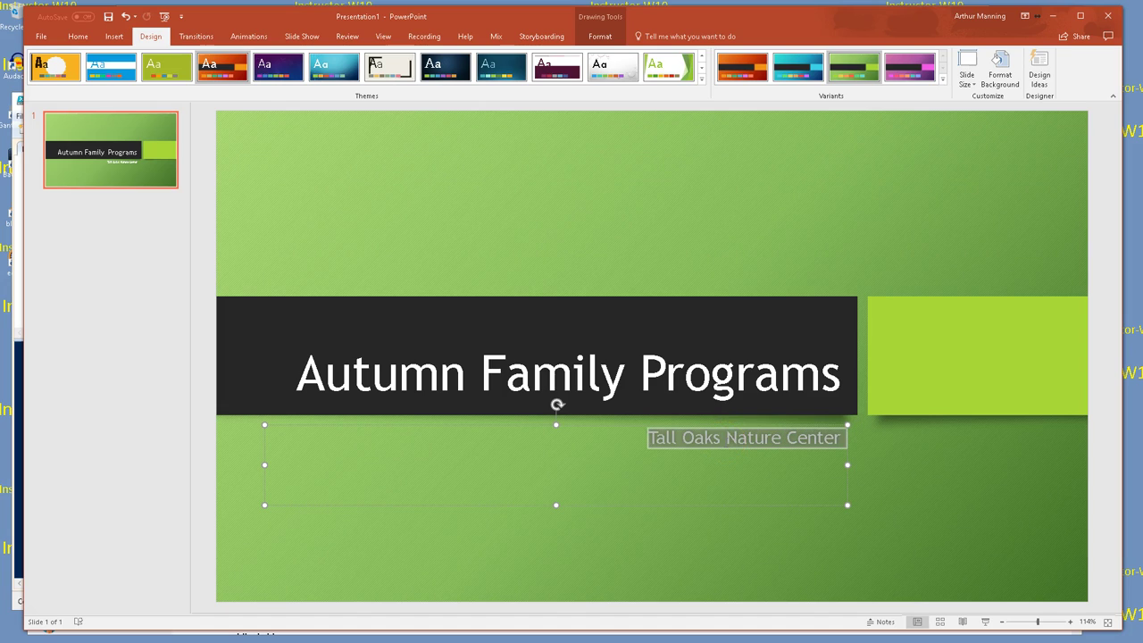
key("ctrl+shift+period")
key("ctrl+shift+period")
key("ctrl+shift+period")
key("ctrl+shift+period")
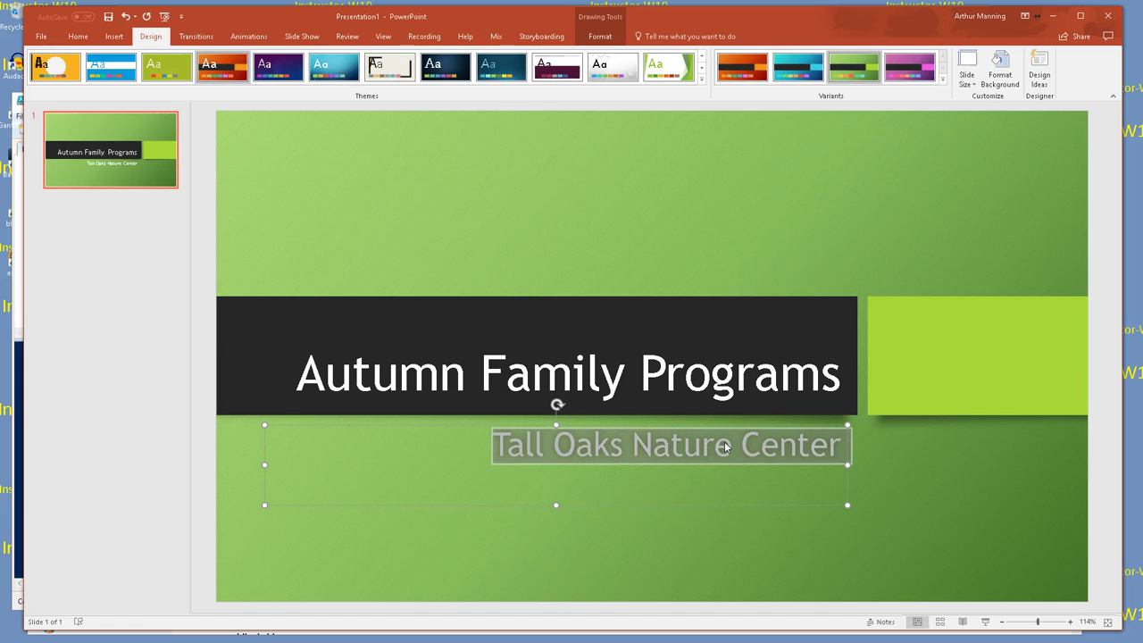
key("ctrl+shift+comma")
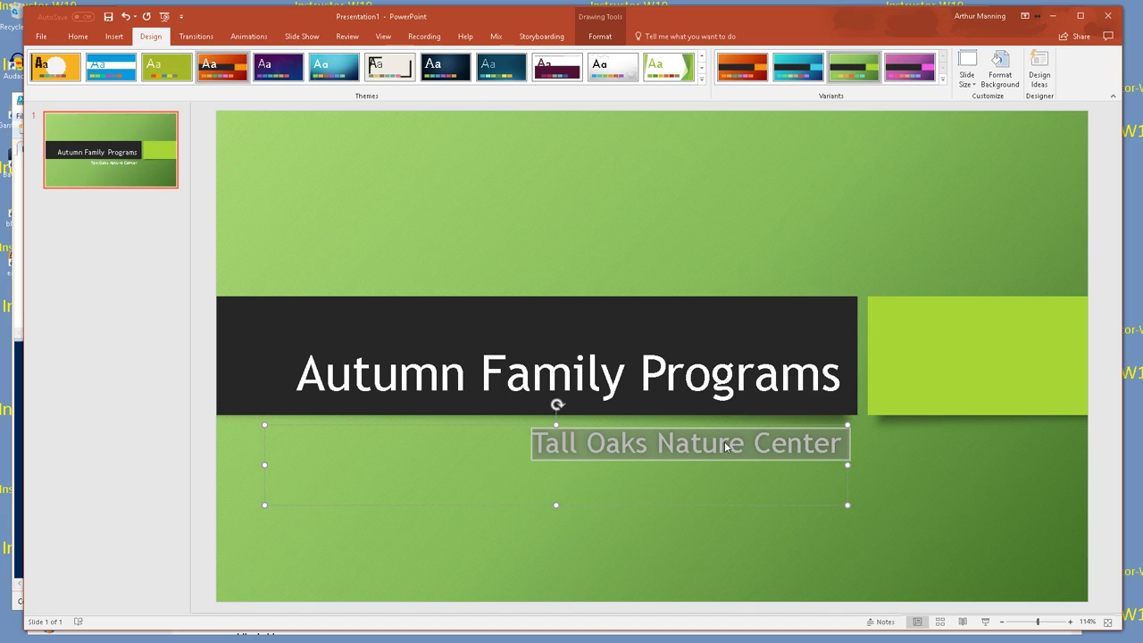
left_click(741, 485)
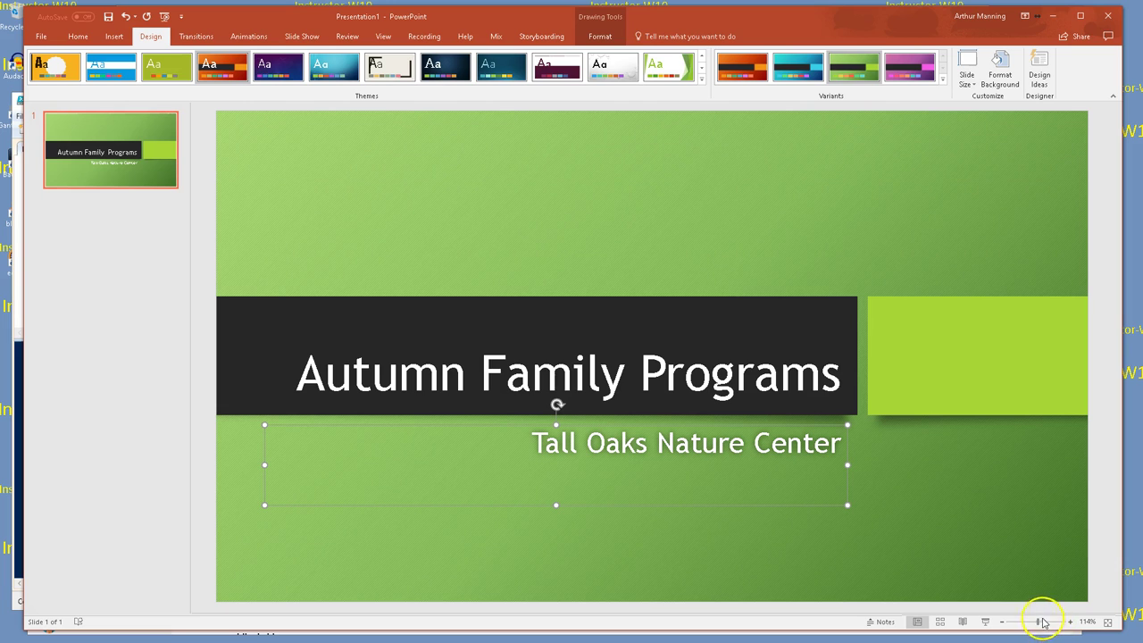
scroll(850, 419, "up", 1)
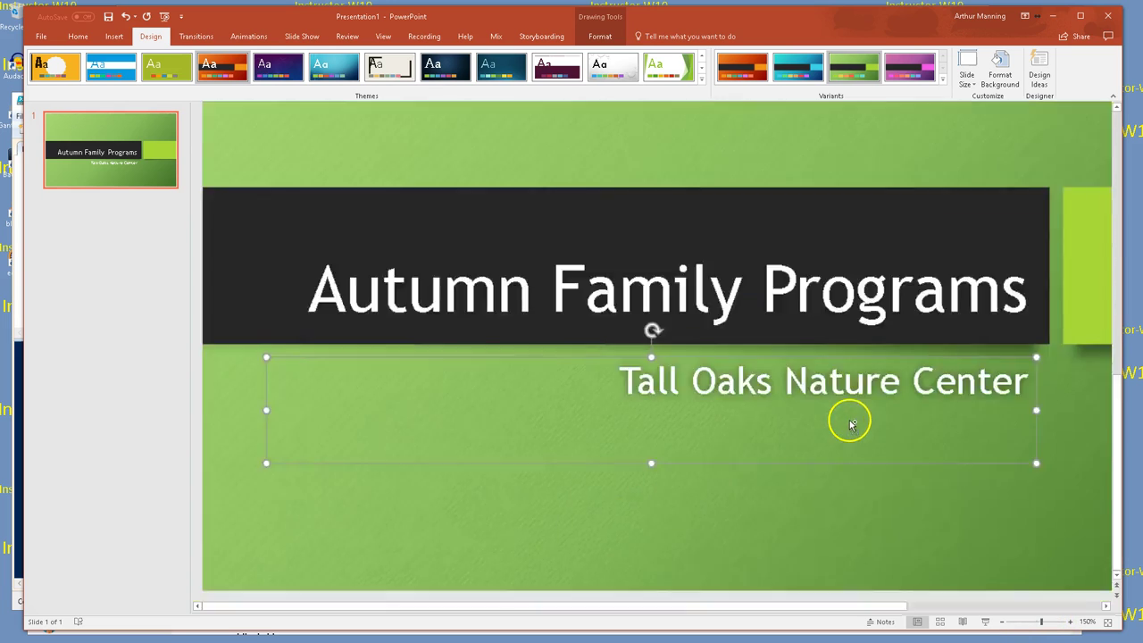
scroll(849, 420, "down", 2)
scroll(853, 420, "up", 1)
left_click(853, 421)
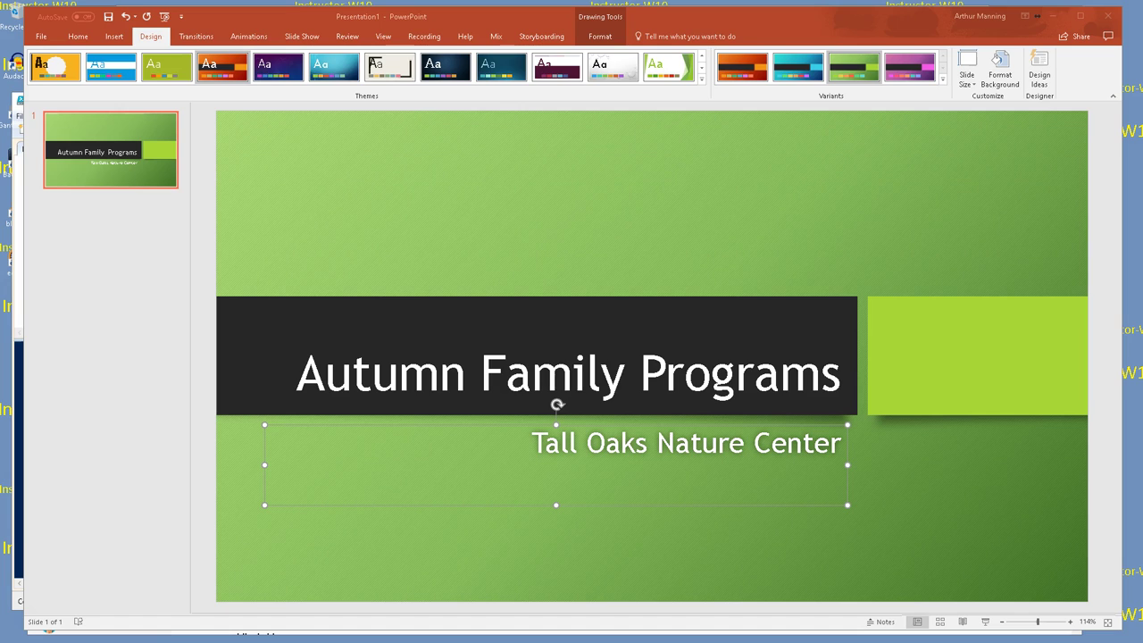
- Select the 'Tall Oaks Nature Center' subtitle line and italicize it from the mini toolbar
double_click(661, 442)
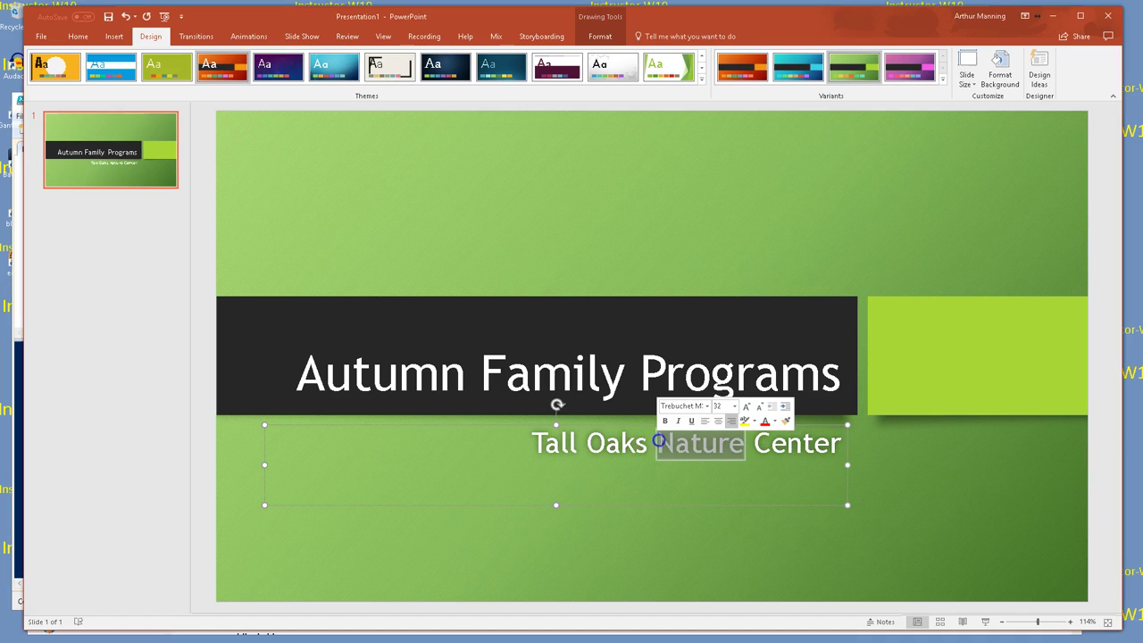
triple_click(660, 441)
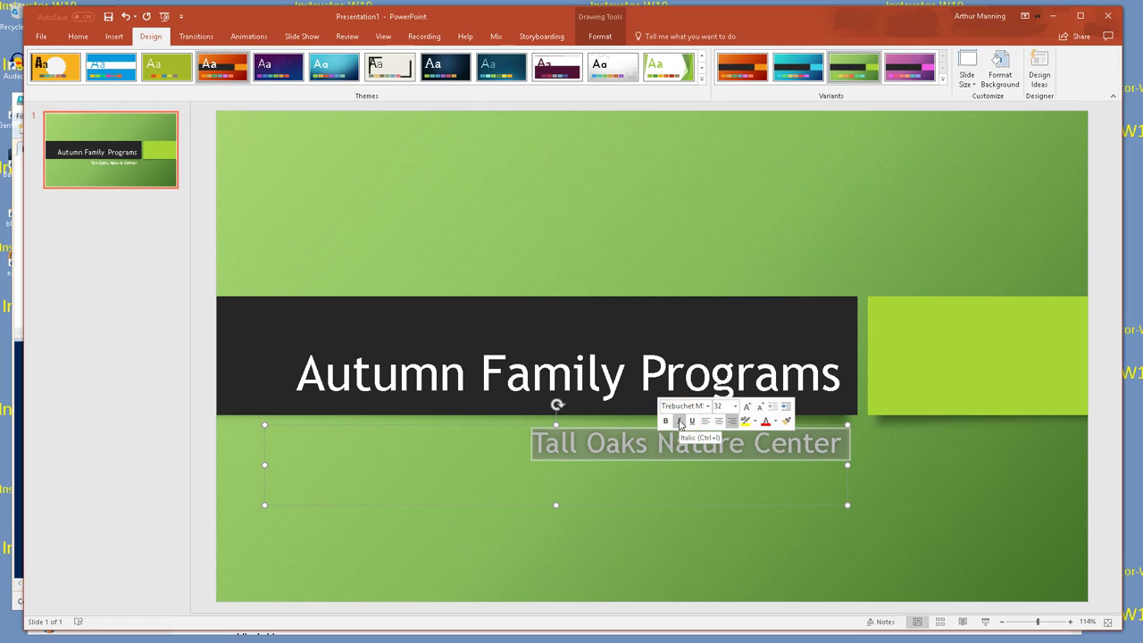
left_click(680, 421)
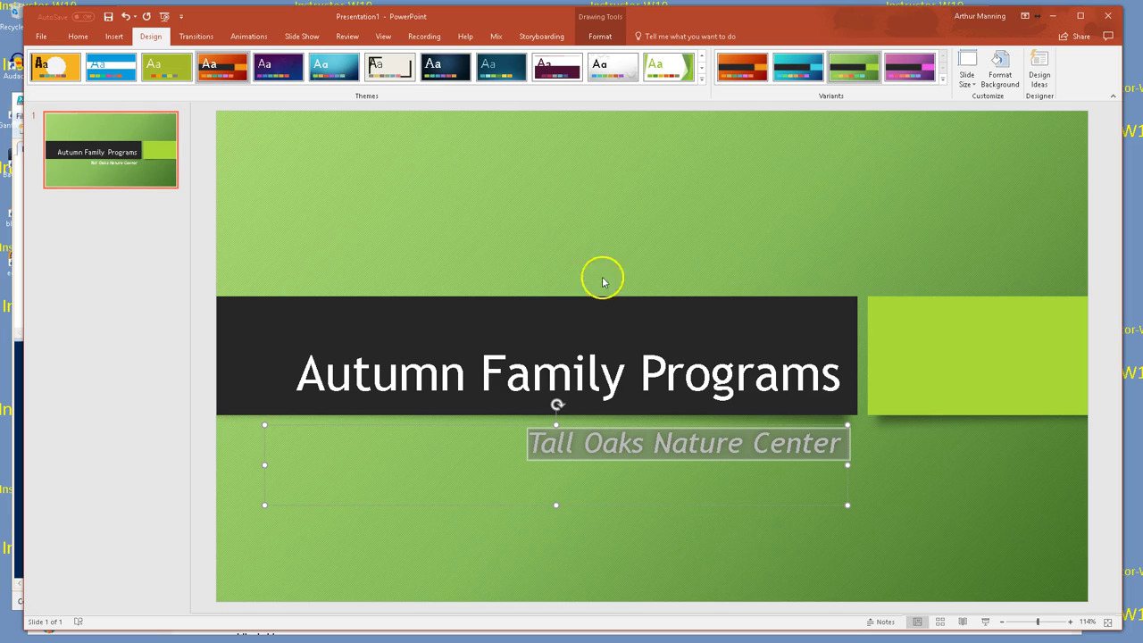
- Preview a dark blue theme, then undo it to keep the green Facet theme
left_click(444, 72)
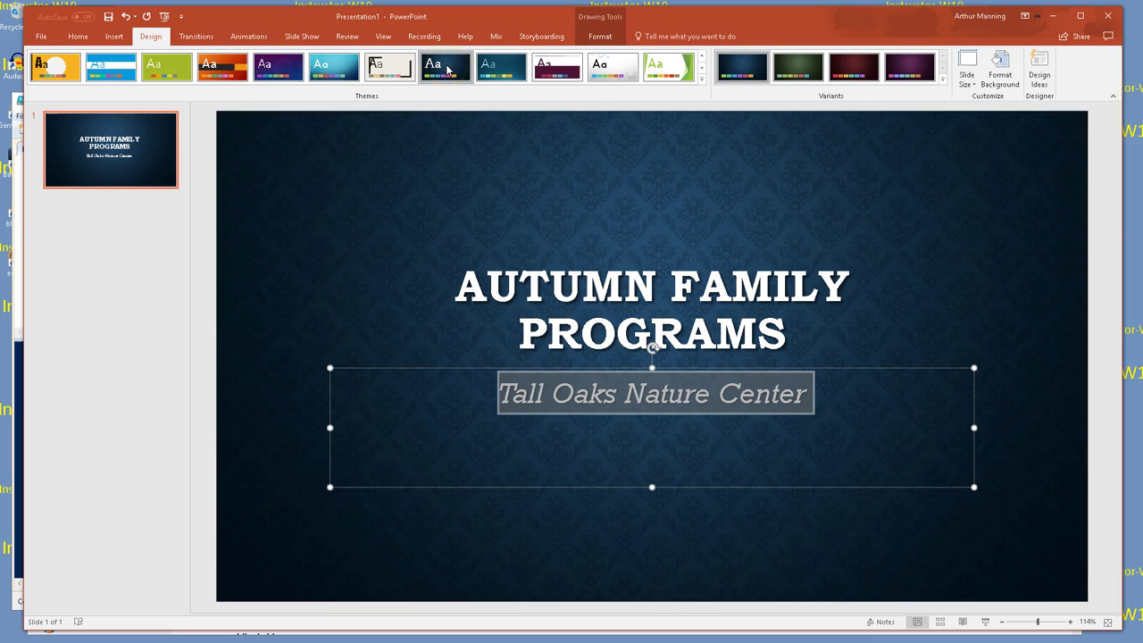
key("ctrl+z")
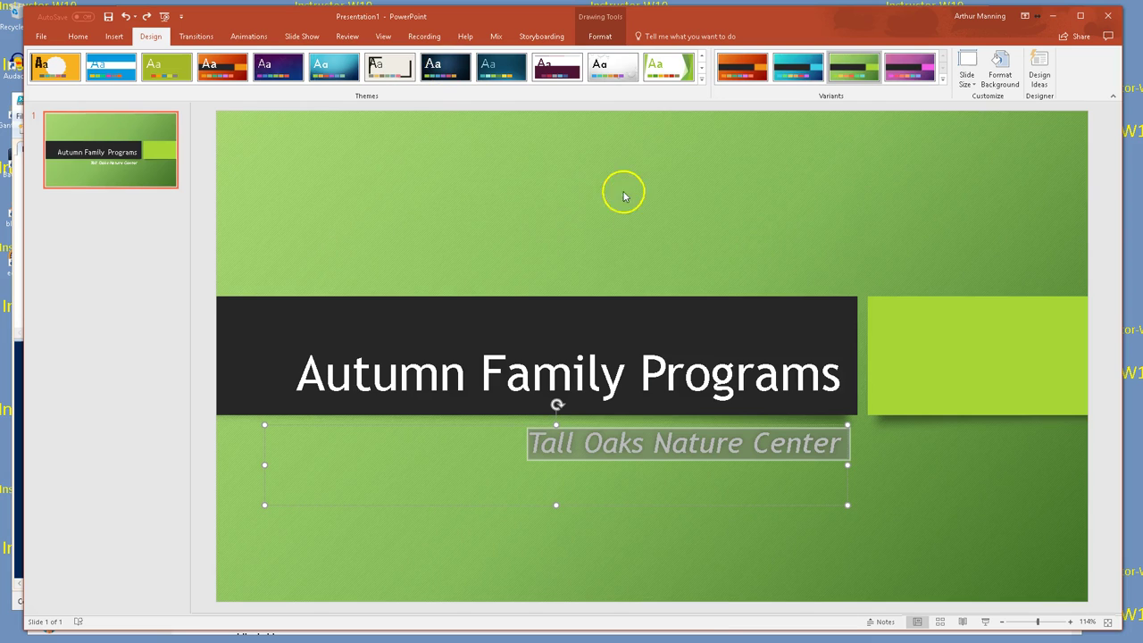
left_click(692, 496)
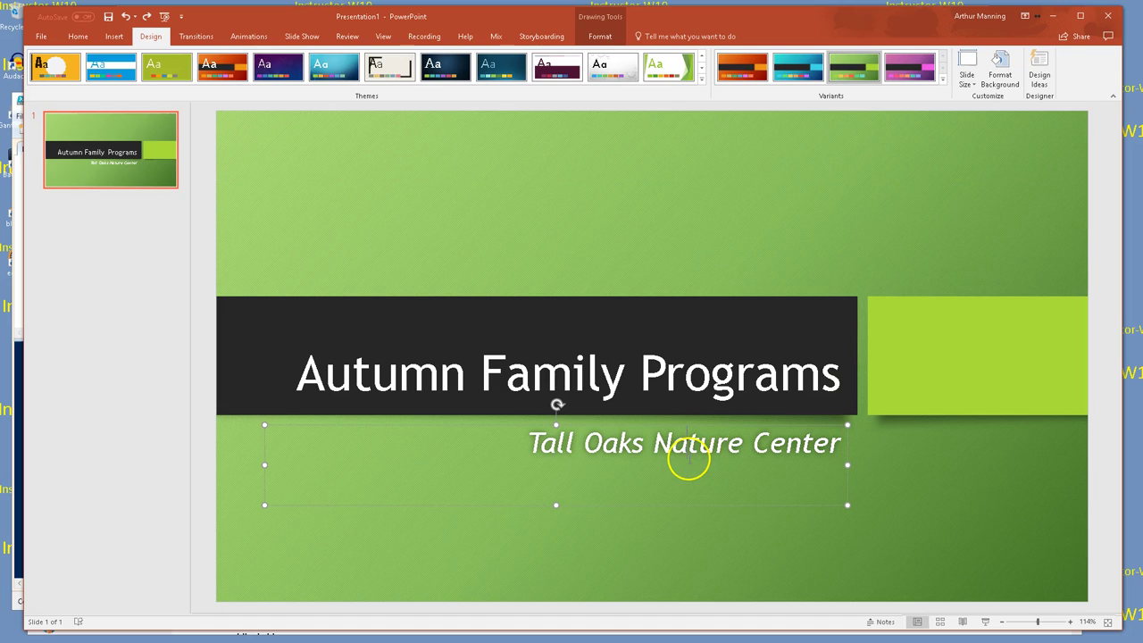
- Select all the subtitle text and set its font size to 36 pt
left_click(77, 35)
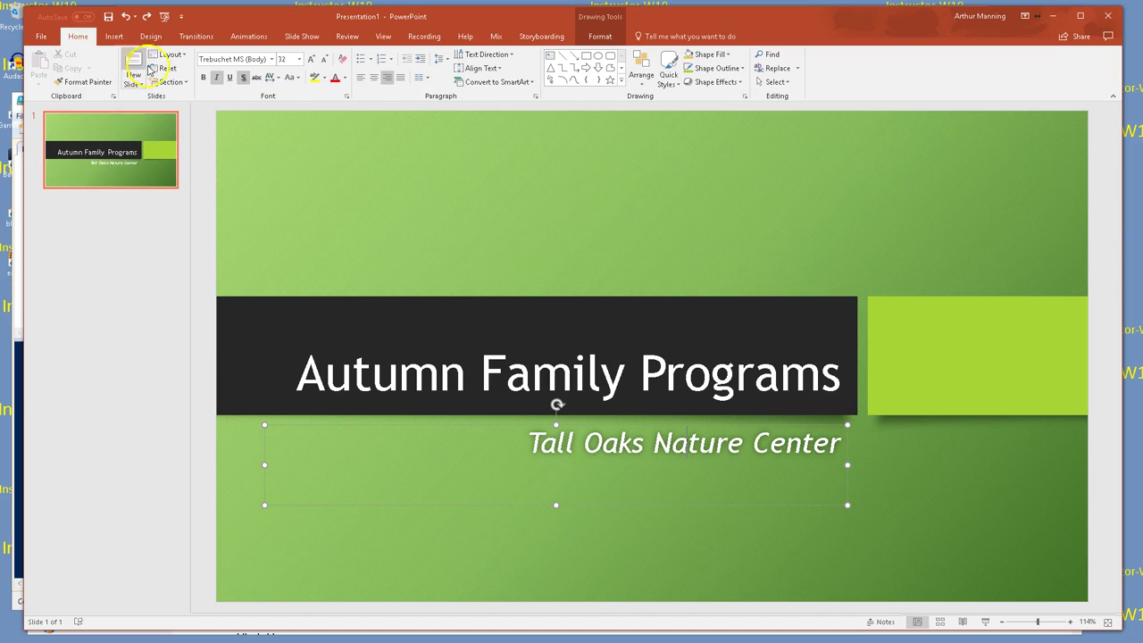
left_click(300, 59)
key("ctrl+a")
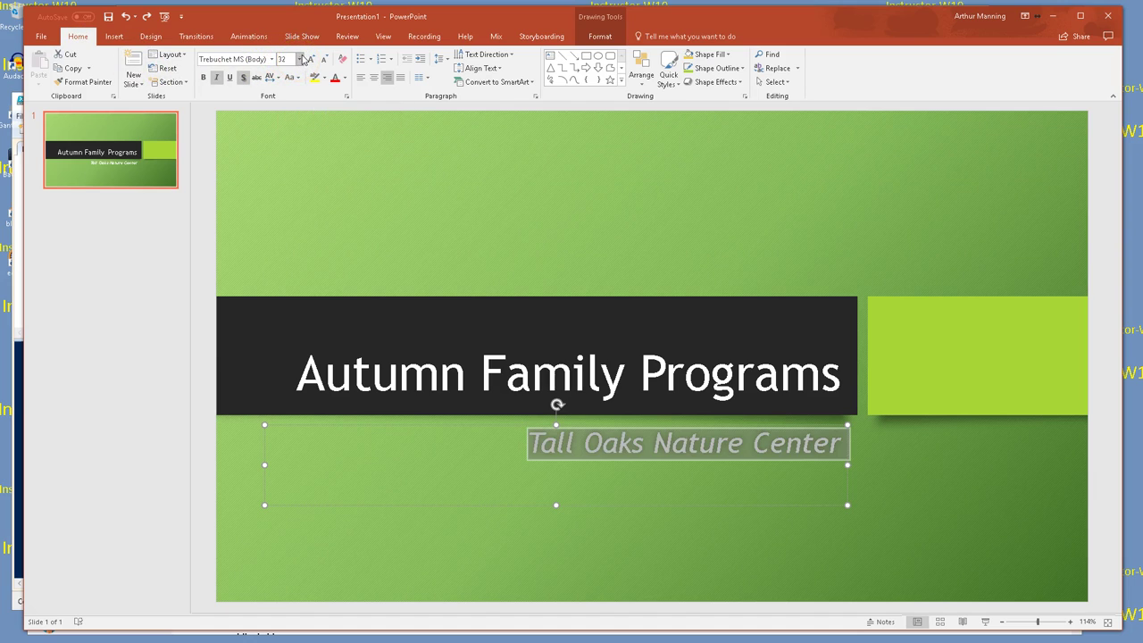
left_click(300, 60)
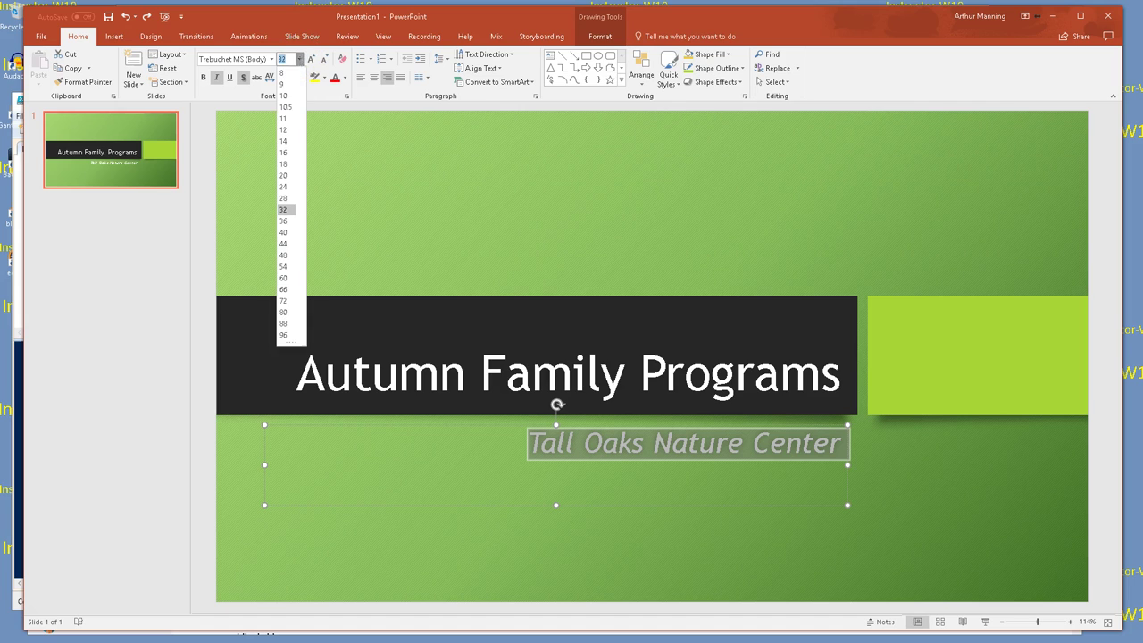
left_click(288, 229)
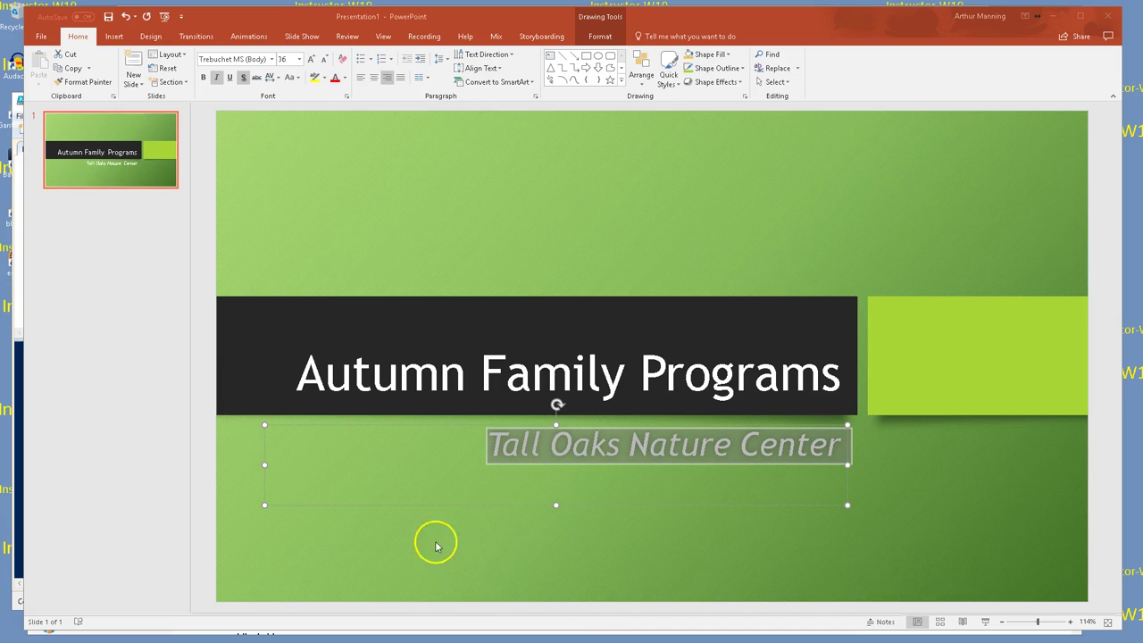
- Select 'Autumn' in the title and colour it Orange from the Standard Colors
left_click(363, 381)
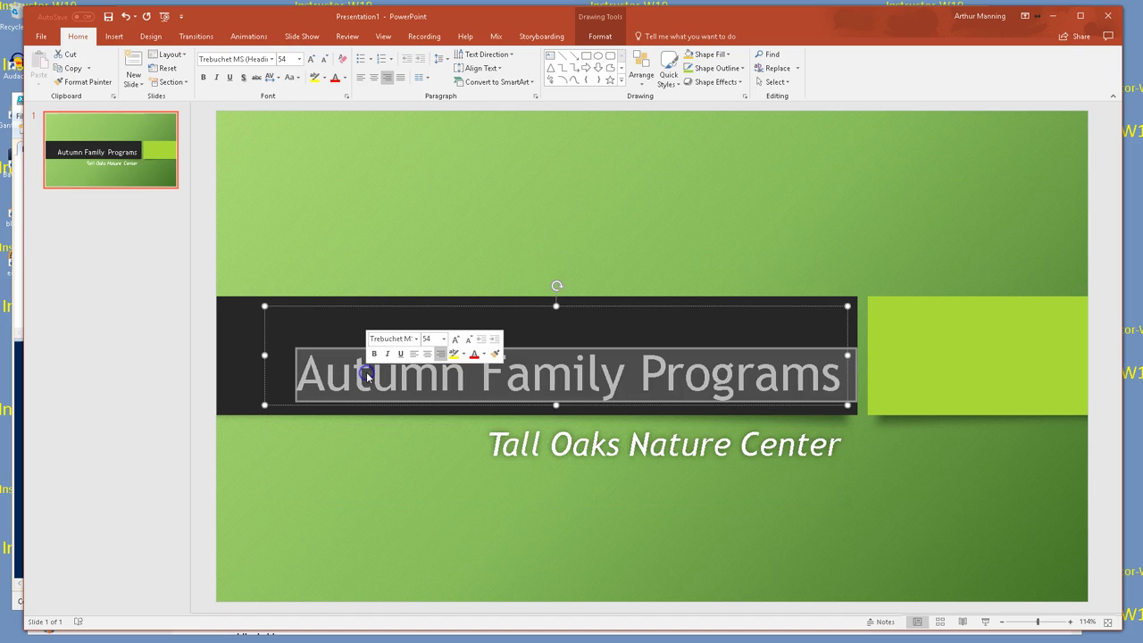
left_click(367, 377)
double_click(366, 377)
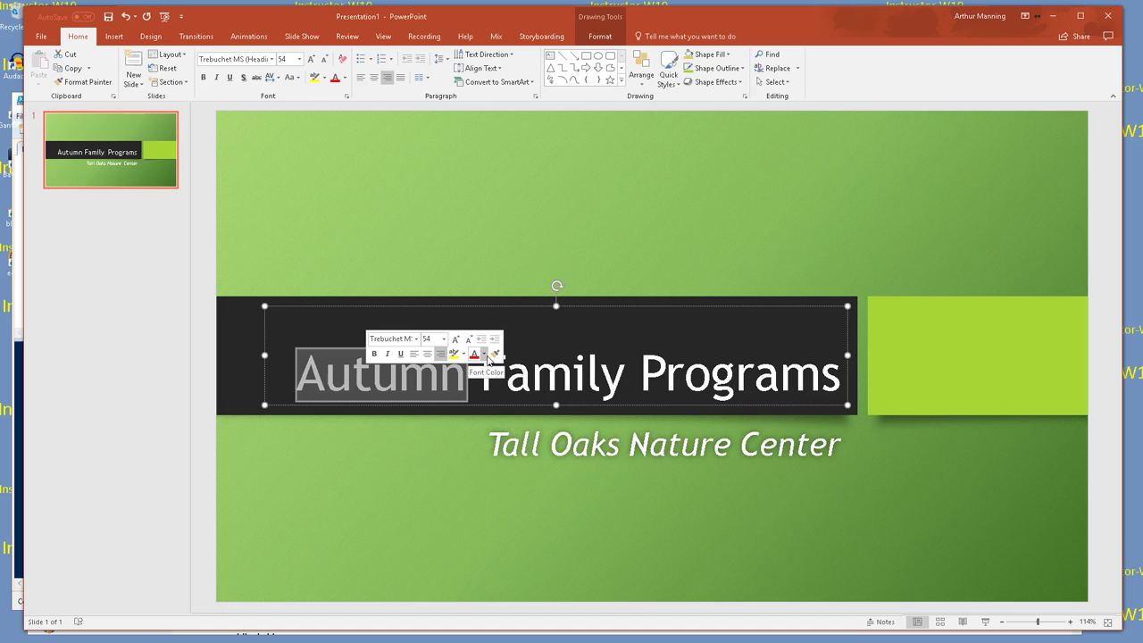
left_click(485, 357)
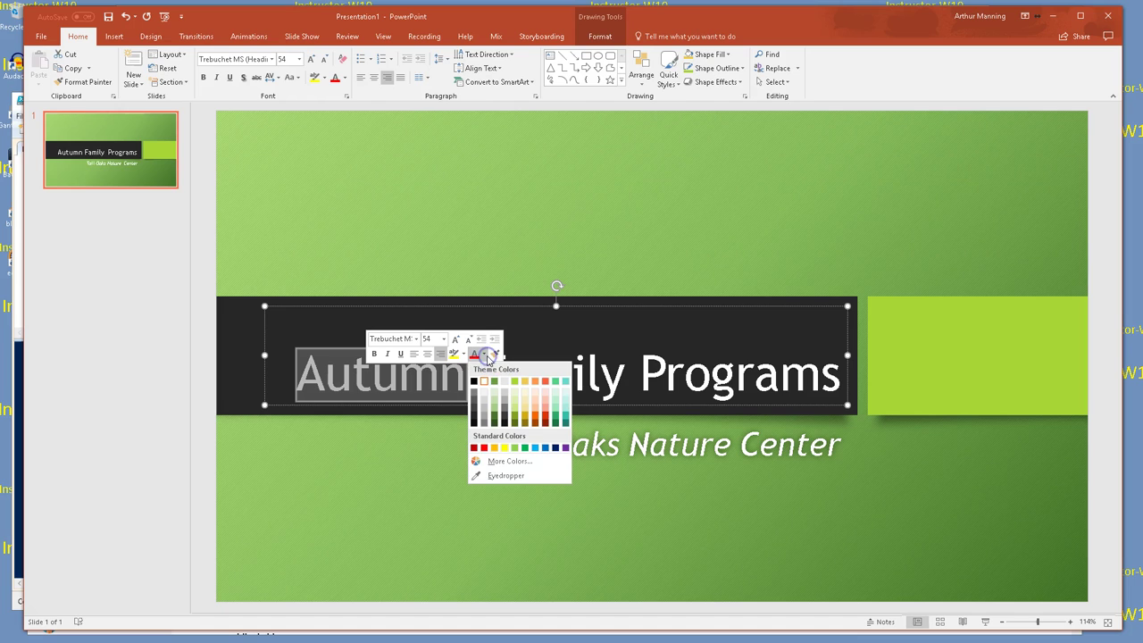
left_click(494, 450)
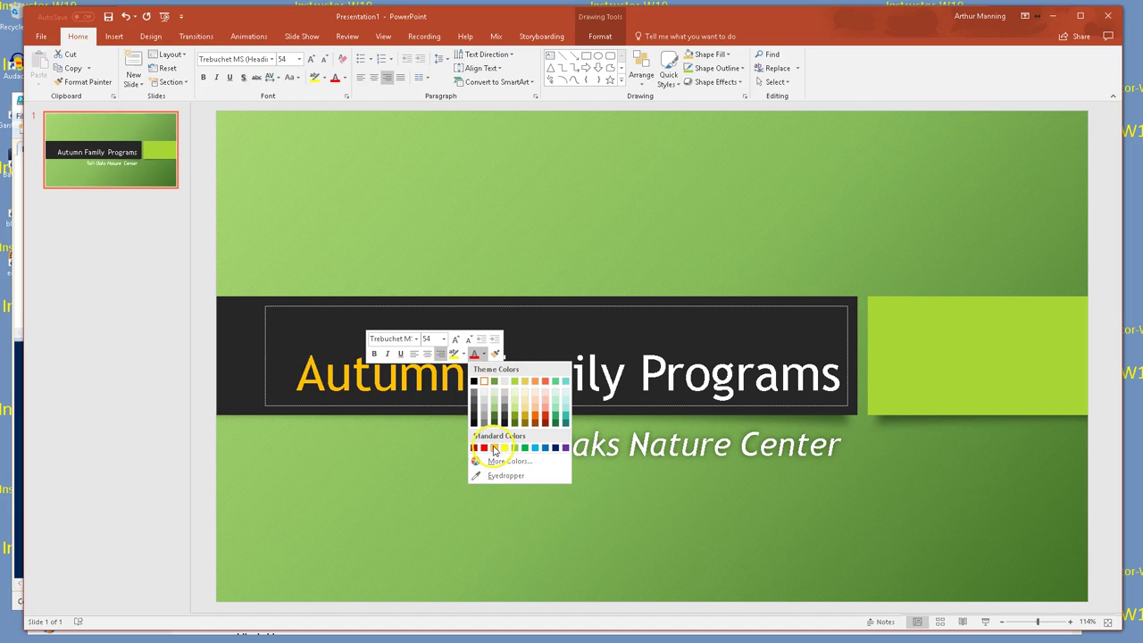
left_click(387, 441)
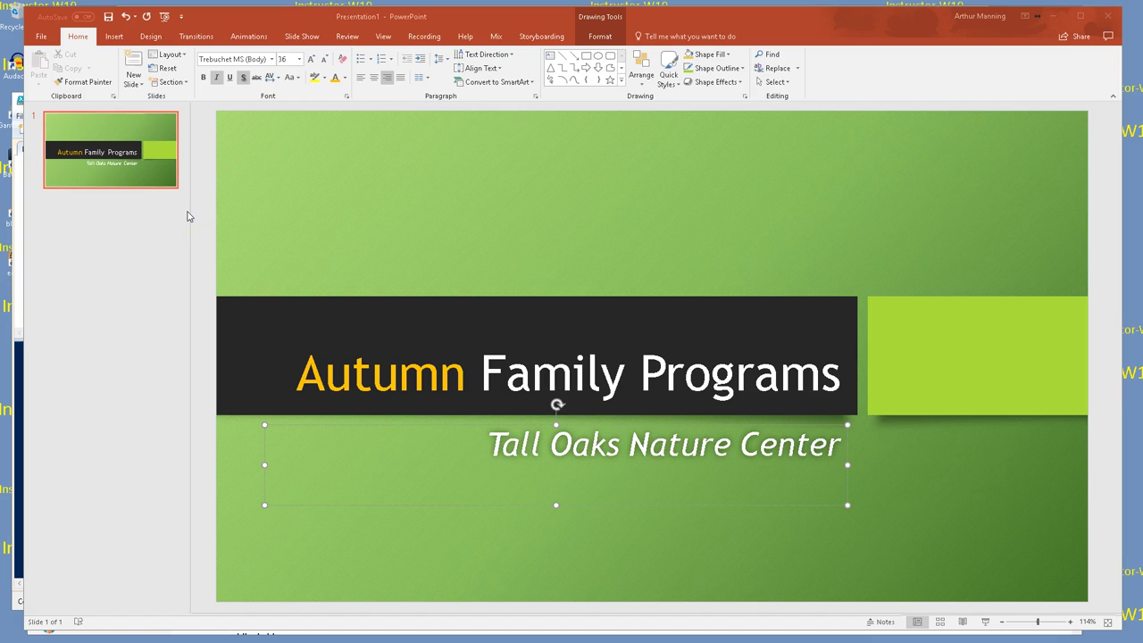
- Insert a new Title and Content slide after slide 1 and select it
left_click(140, 170)
key("Return")
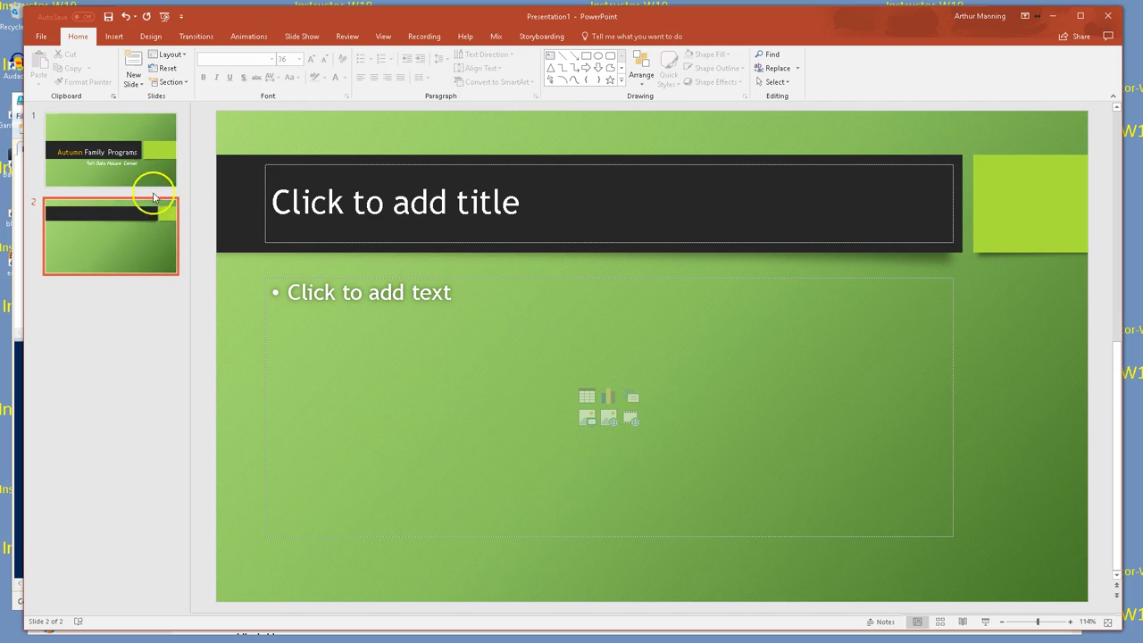
left_click(148, 156)
left_click(128, 231)
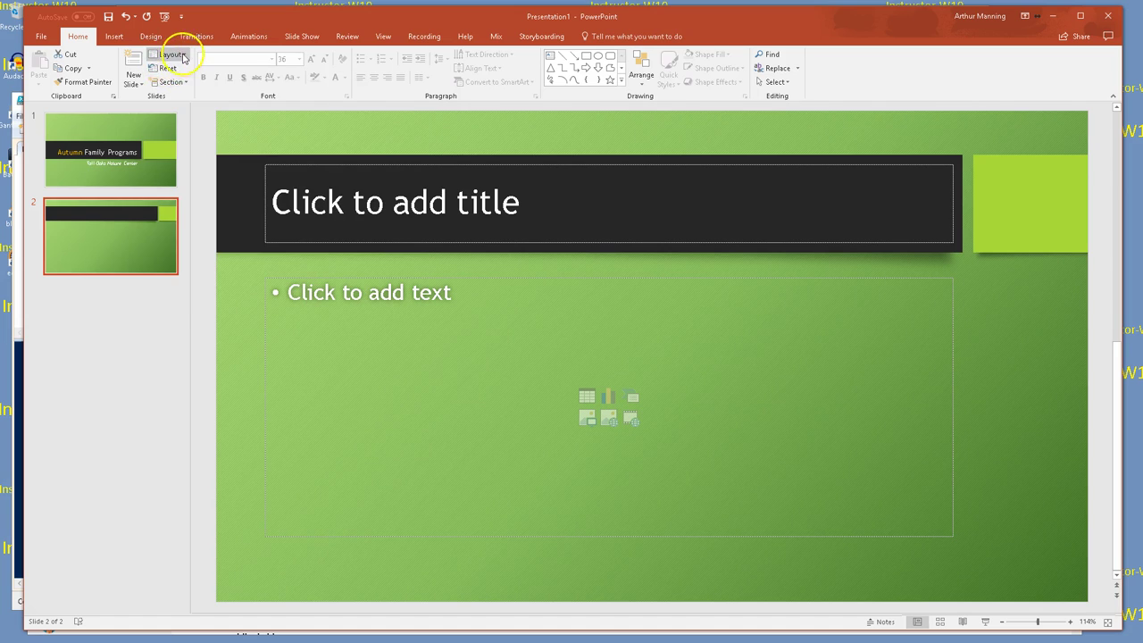
left_click(176, 55)
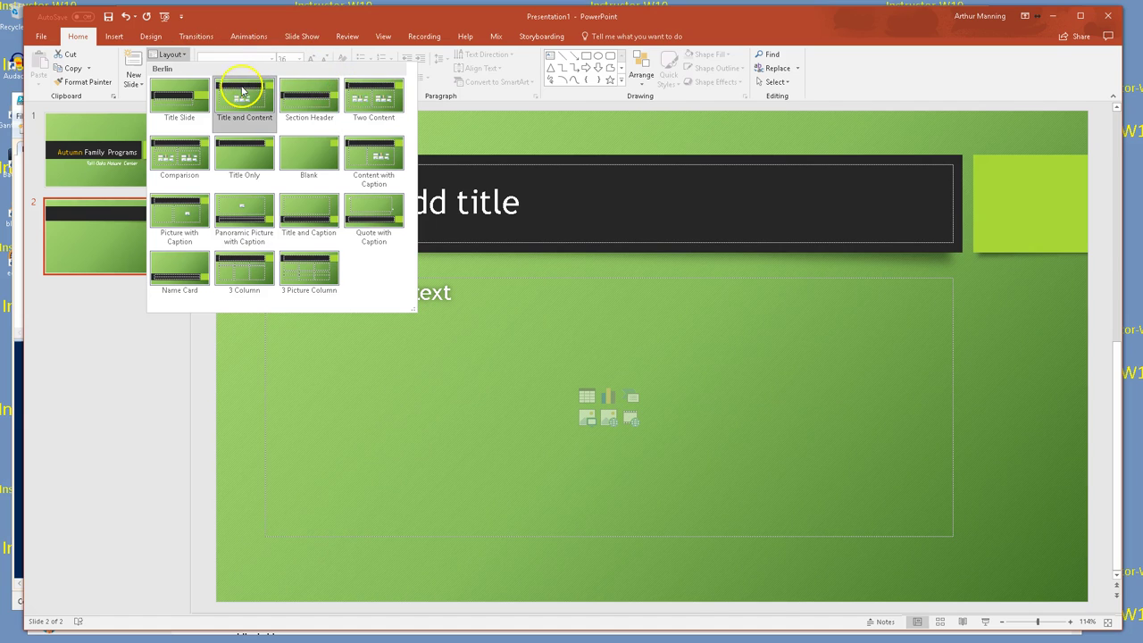
left_click(125, 97)
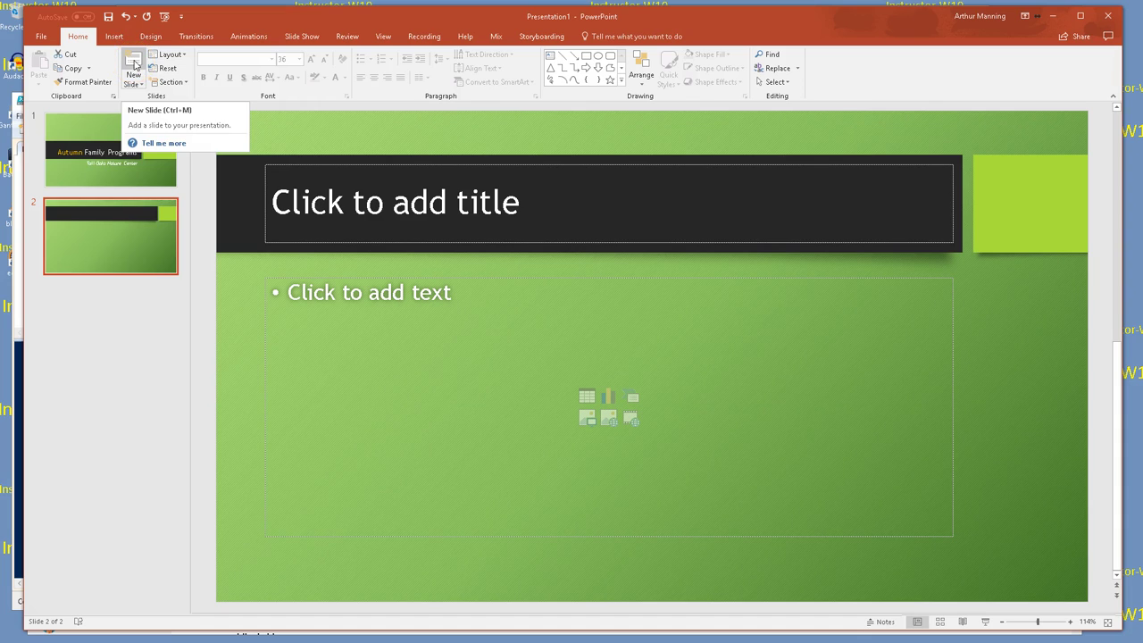
left_click(141, 85)
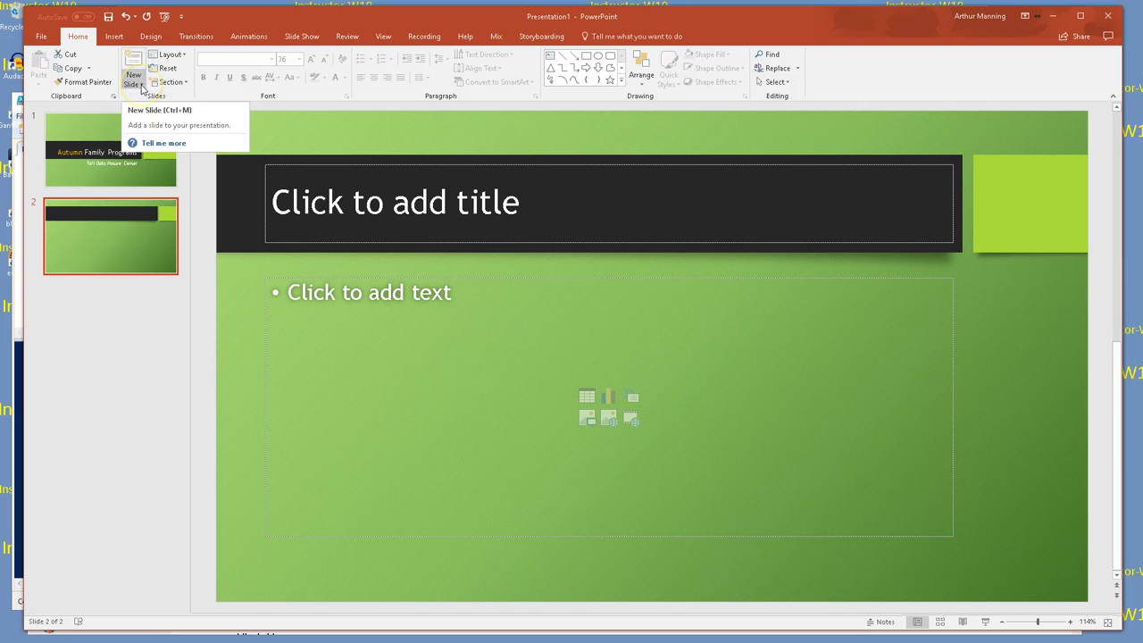
left_click(141, 85)
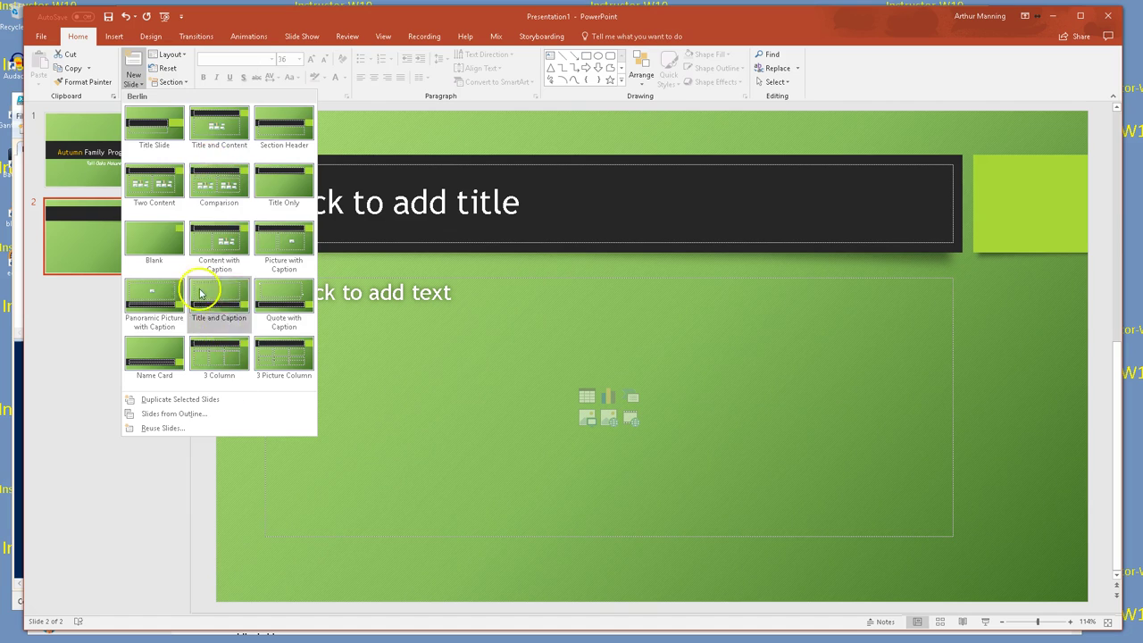
left_click(100, 362)
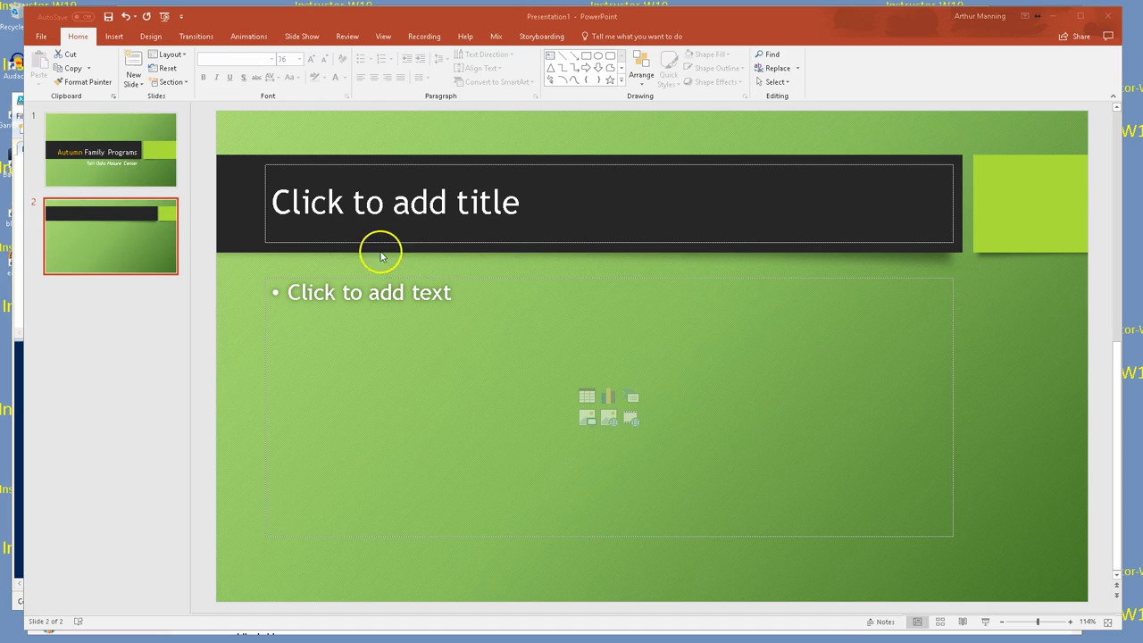
- Type 'Morning Bird Walks' into the slide 2 title placeholder
left_click(331, 205)
left_click(354, 206)
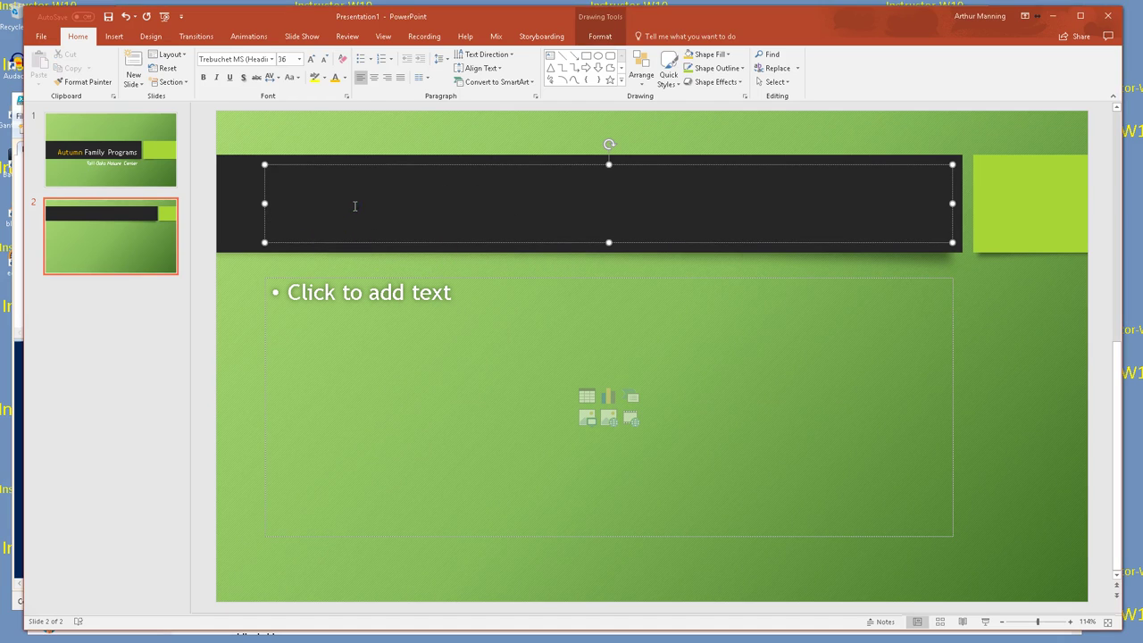
type("Morning Bird Walks")
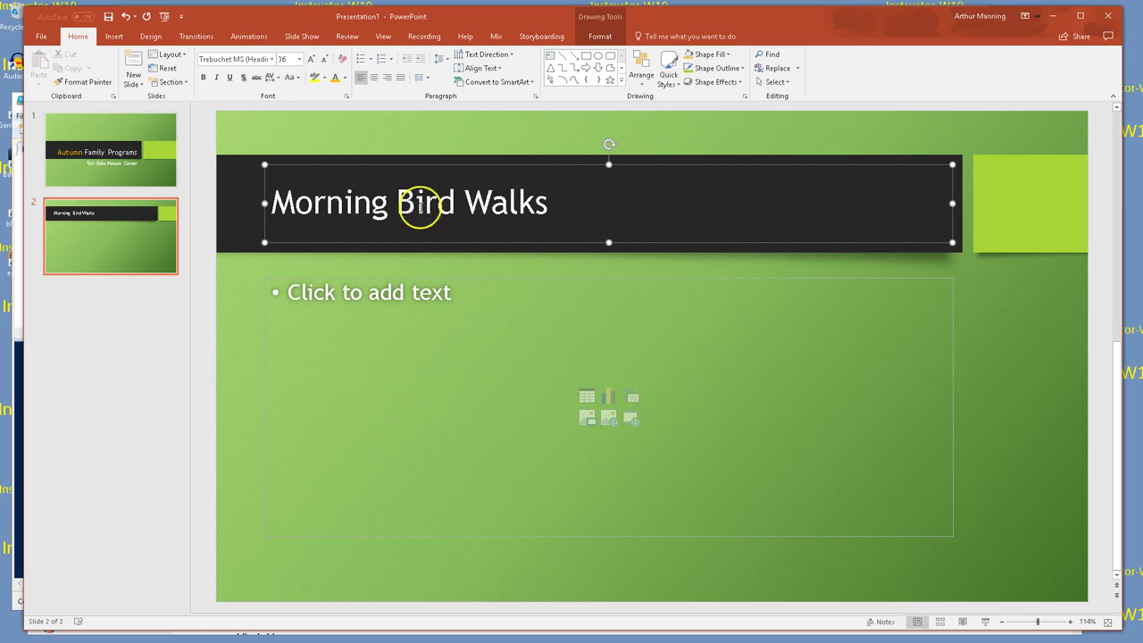
- Type bullet 'Enjoy a hike on natural surface trails' with indented sub-bullet 'Approximately 1.5 miles'
left_click(363, 289)
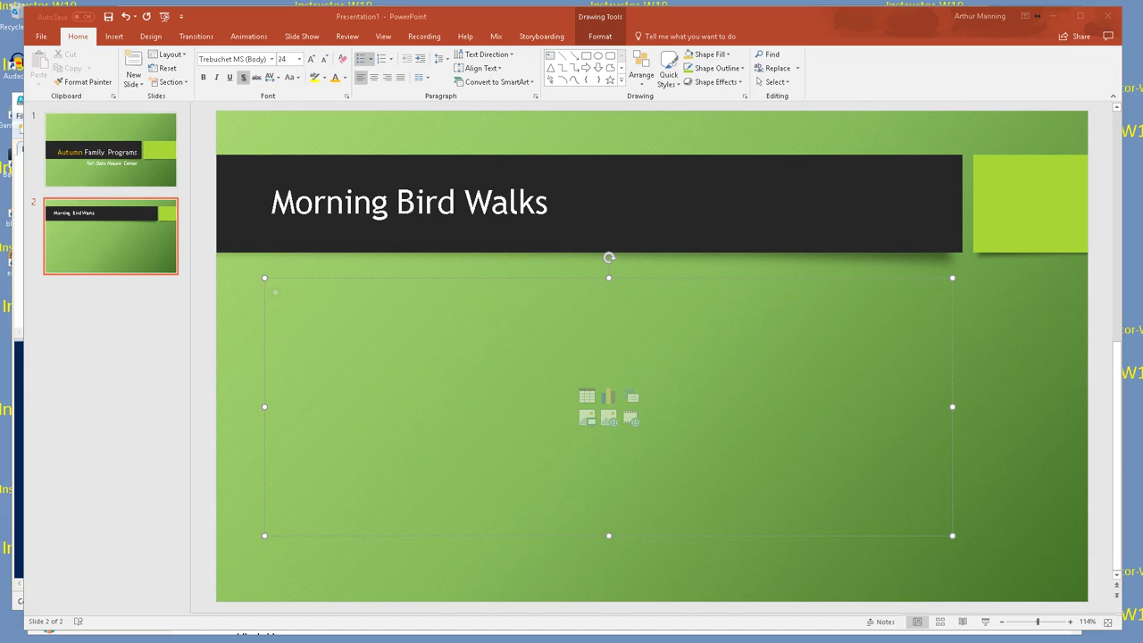
left_click(296, 303)
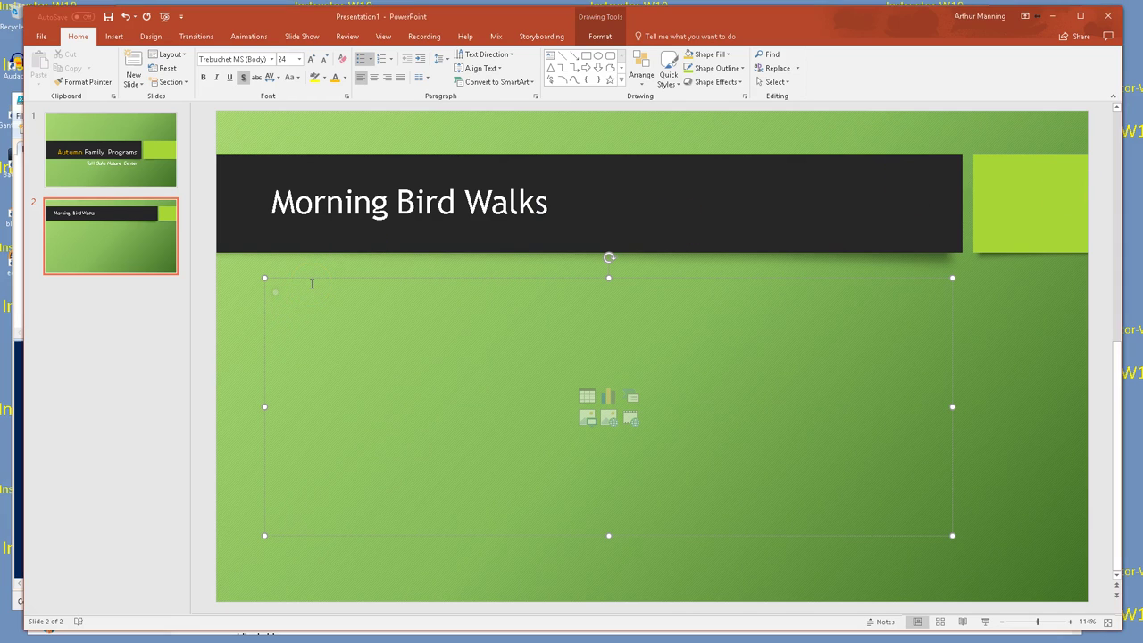
type("Em")
key("BackSpace")
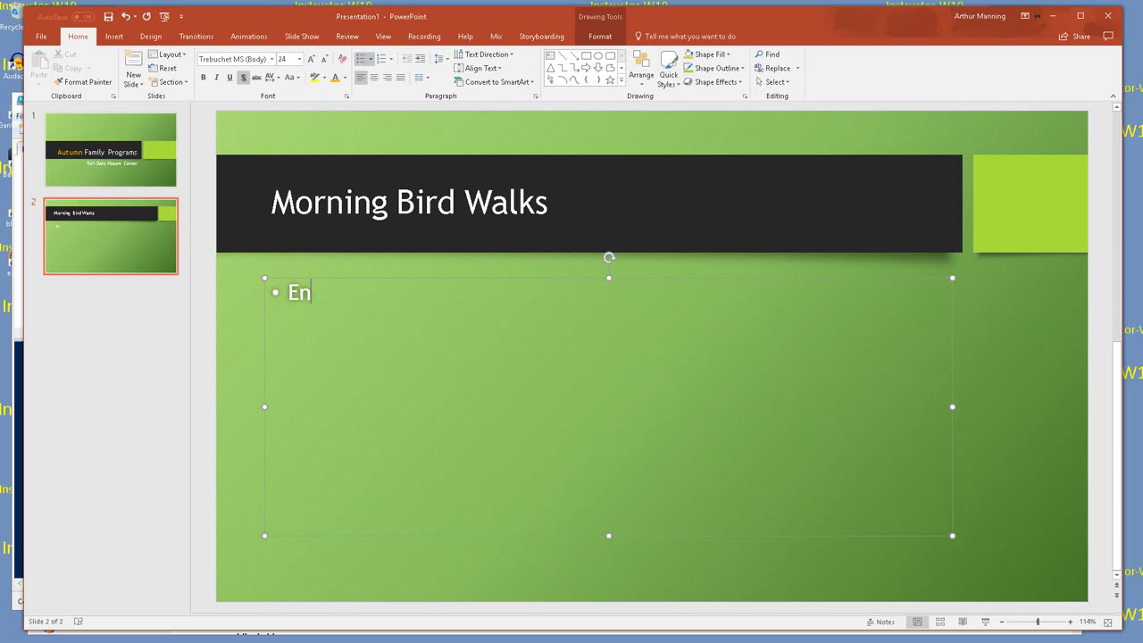
type("joy a ")
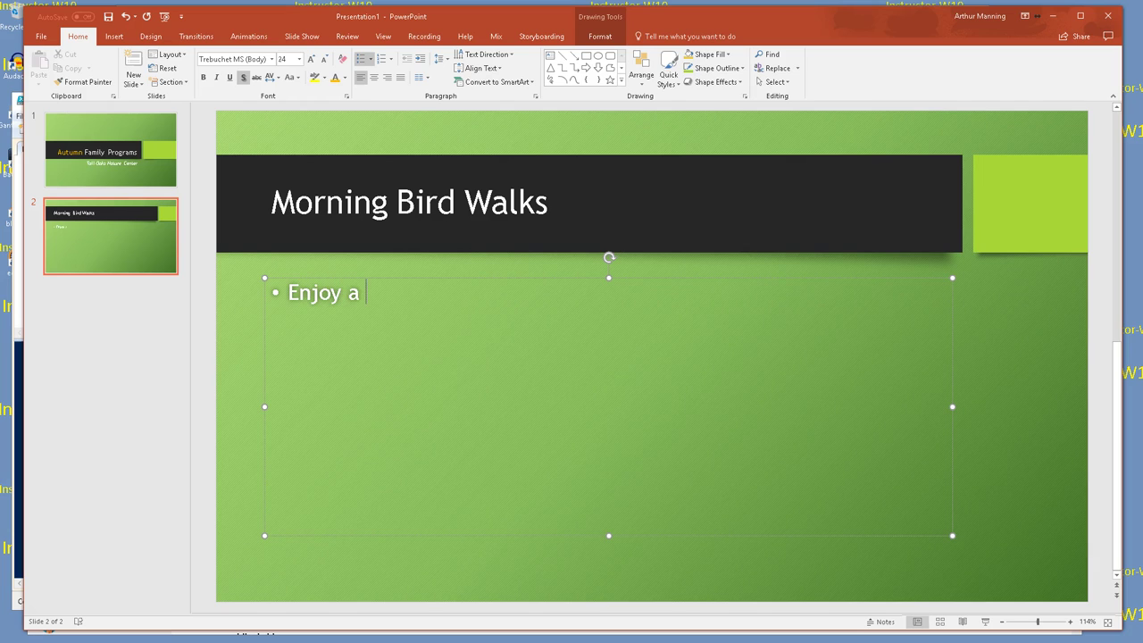
type("hike on ")
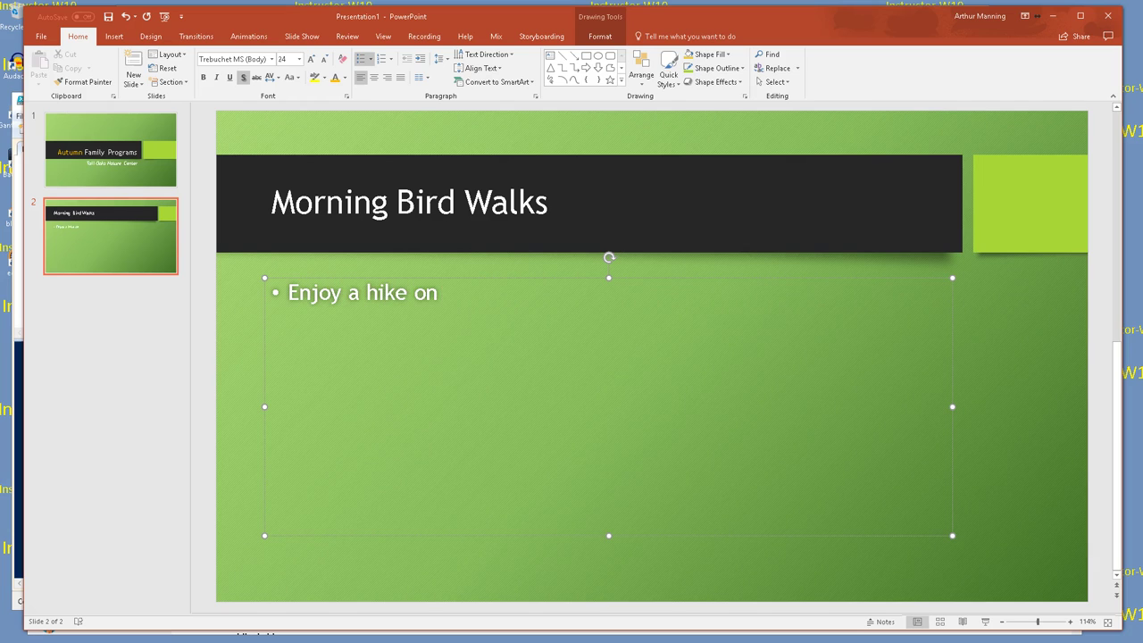
type("natural surfa")
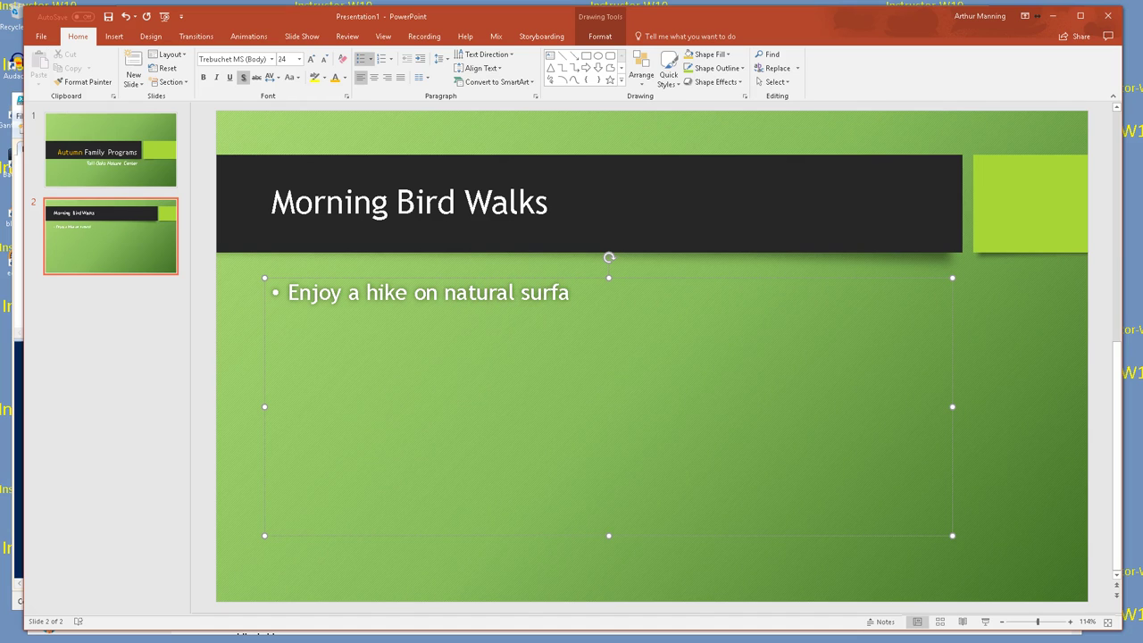
type("ce trial")
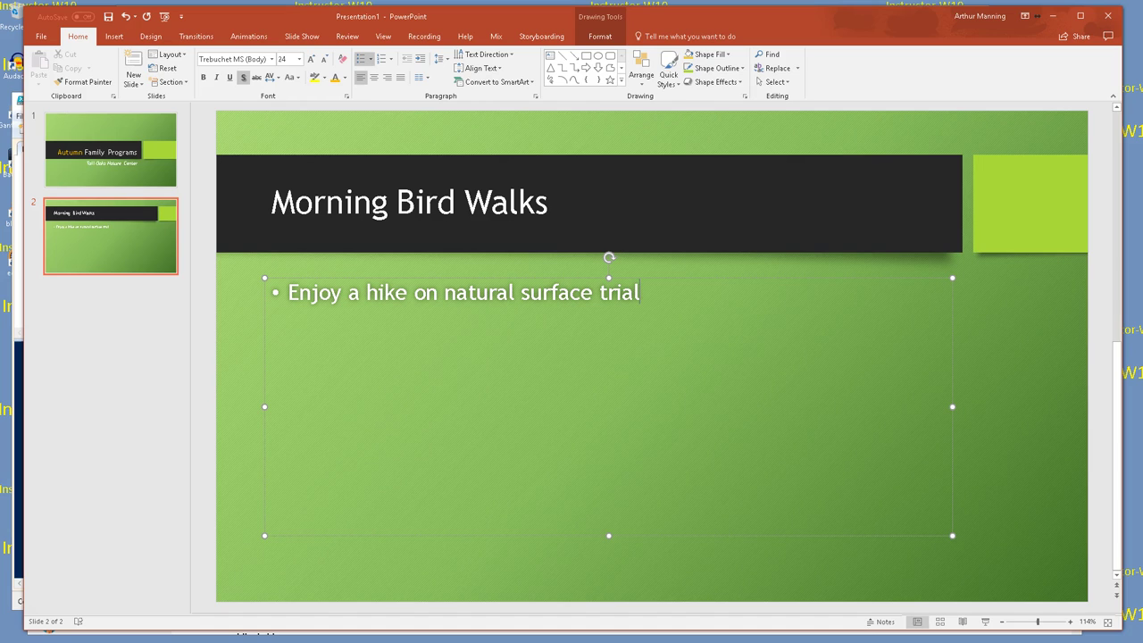
key("BackSpace")
key("BackSpace")
key("BackSpace")
type("ails")
key("Return")
key("Tab")
type("Approximat")
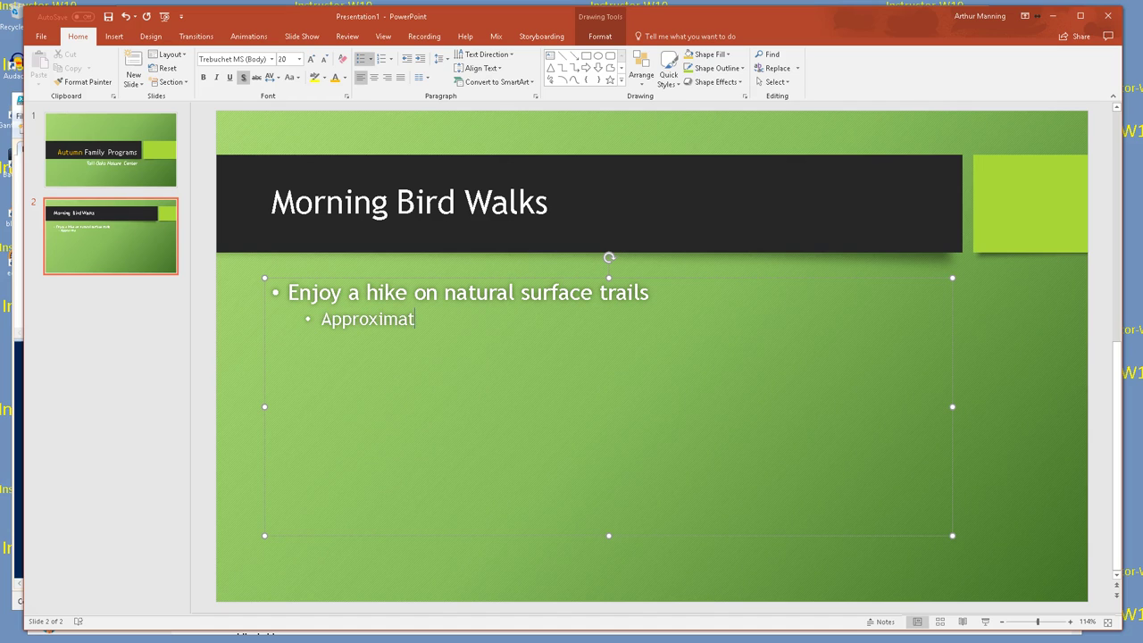
type("ely 1.5 miles")
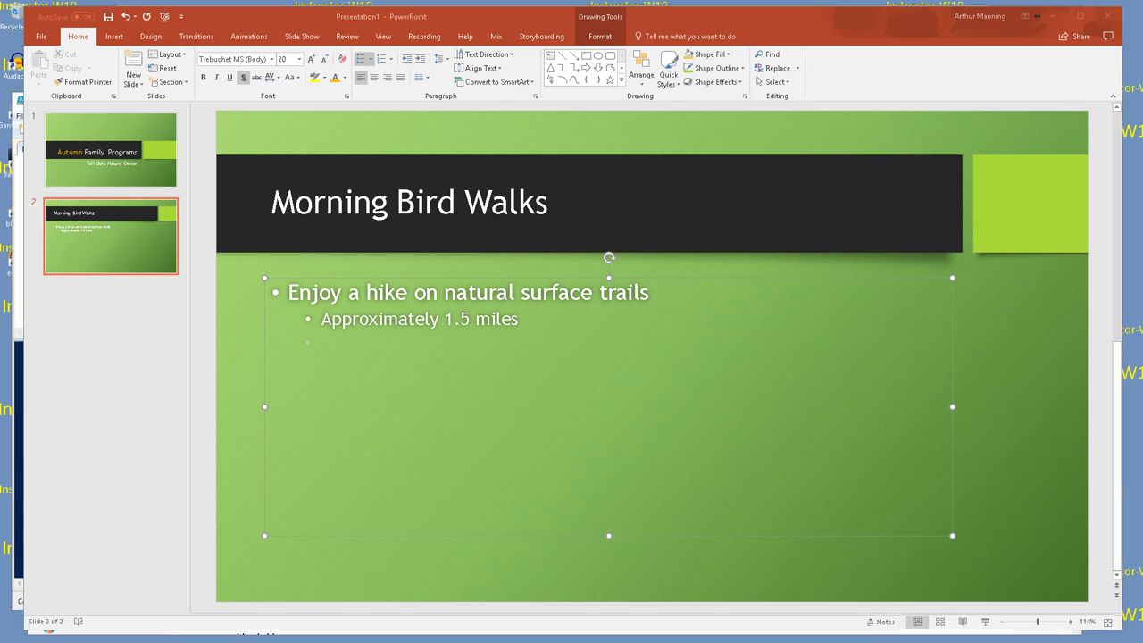
- Promote the empty line and type the main bullet '9 a.m. every Saturday'
left_click(325, 340)
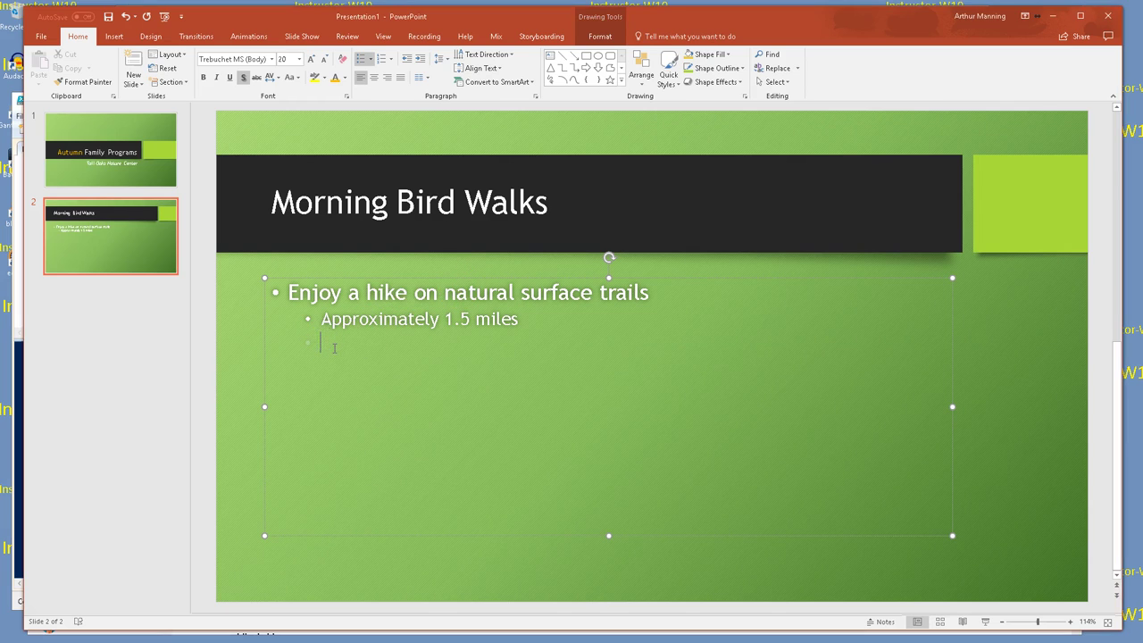
key("shift+Tab")
type("9 am.m")
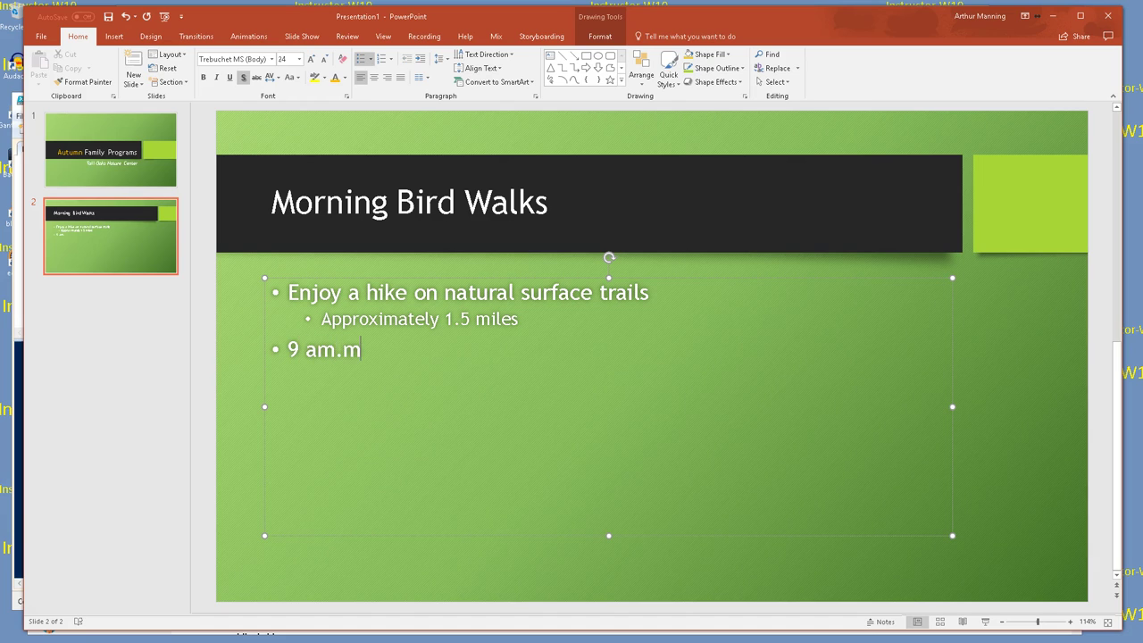
key("BackSpace")
key("BackSpace")
key("BackSpace")
type(".m. every S")
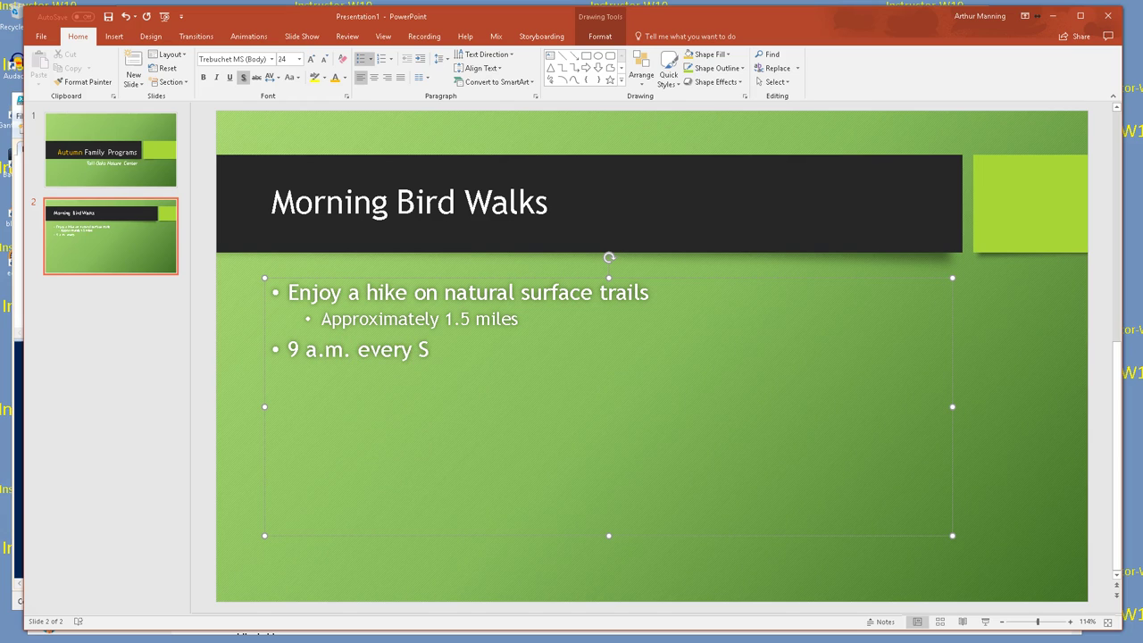
type("aturday")
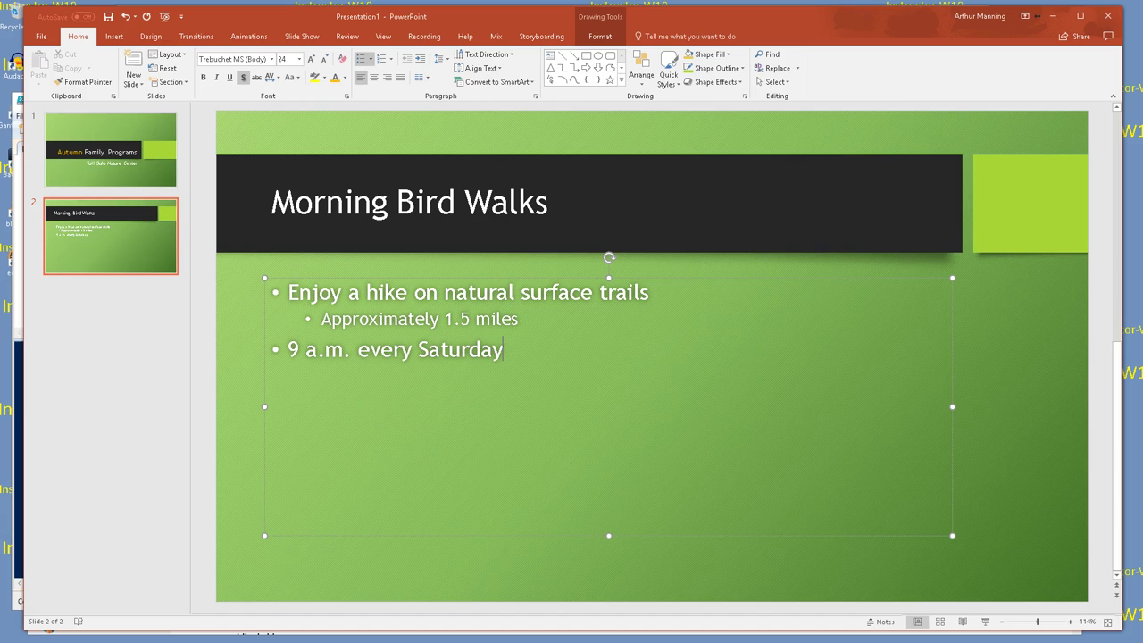
- Add sub-bullet 'Bring binoculars and a field' and deeper bullet 'Extra supplies will be available'
key("Return")
key("Tab")
type("Bring binoculars an a")
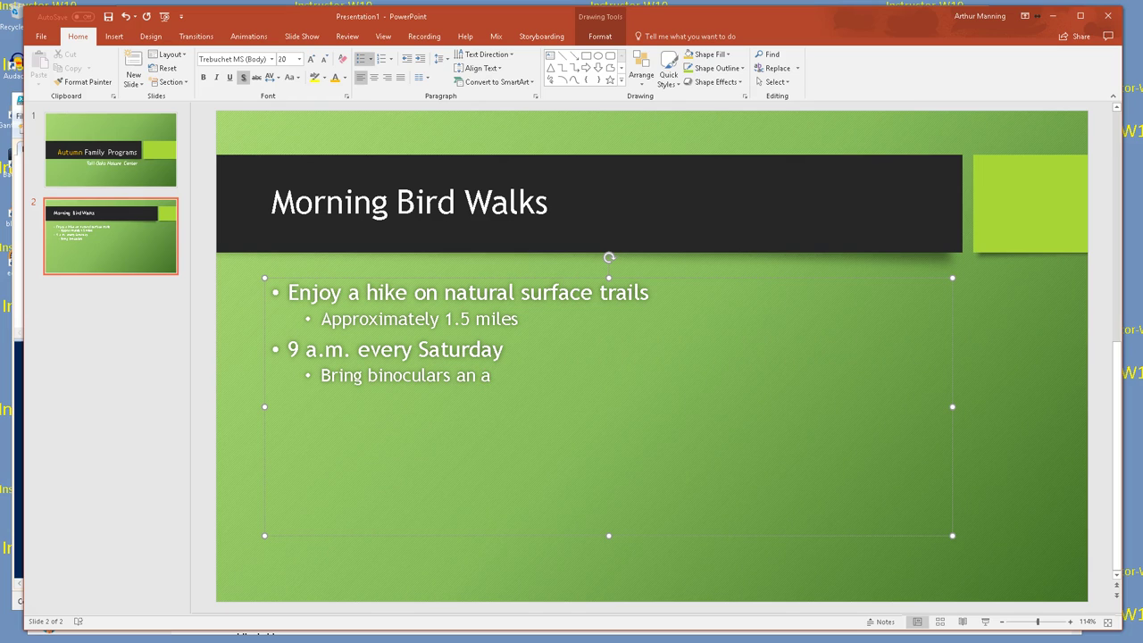
key("BackSpace")
key("BackSpace")
type("d a field")
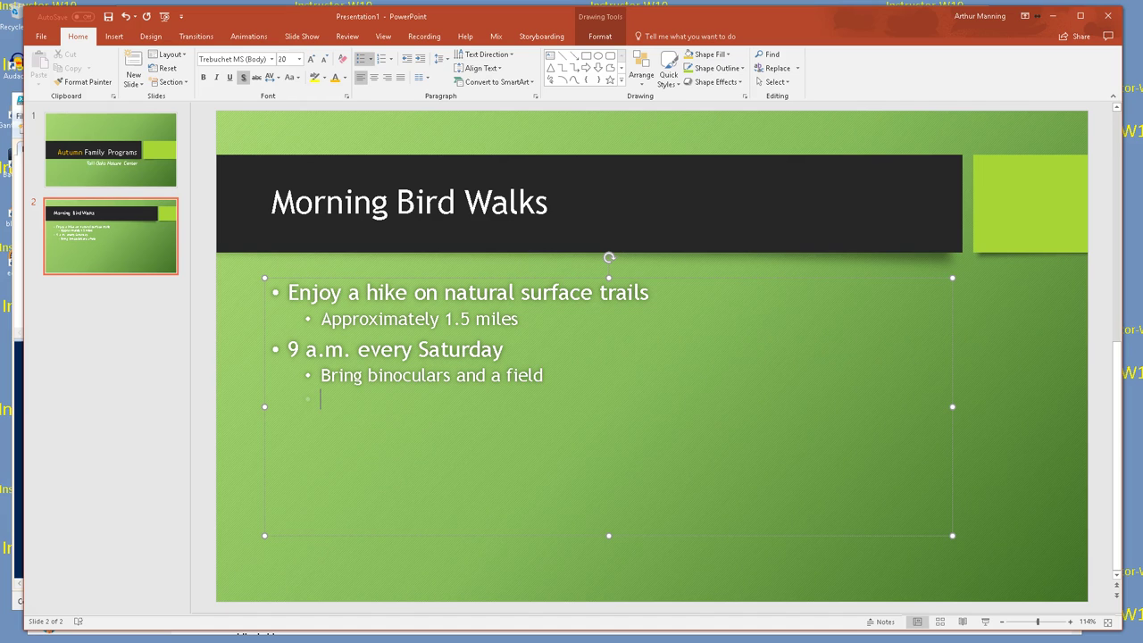
key("Tab")
type("Extra sup")
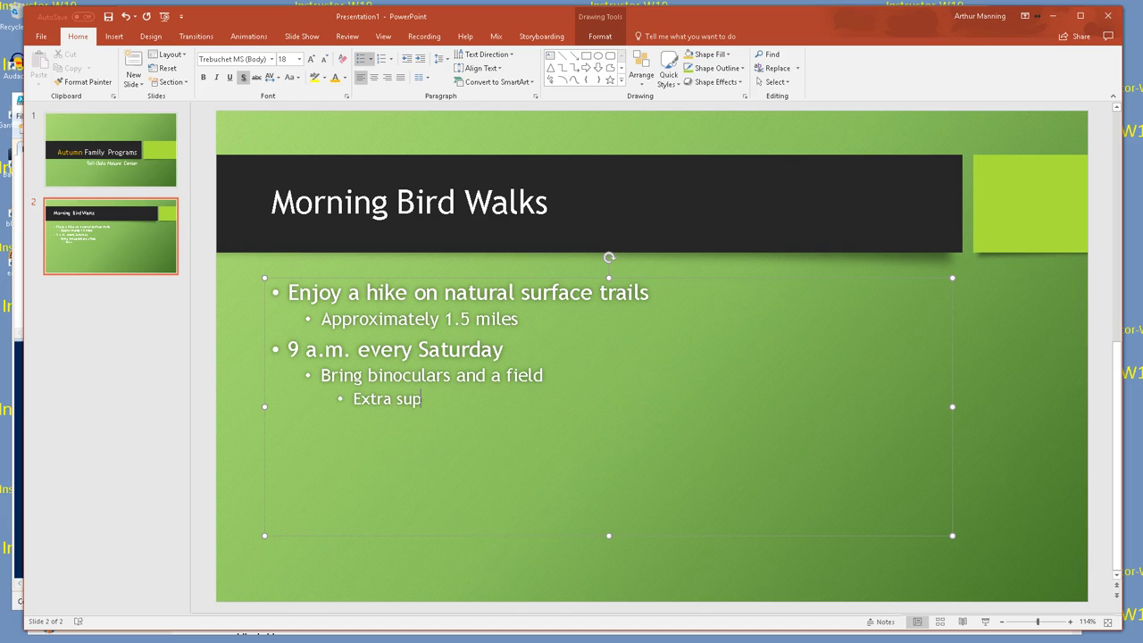
type("plies will be available")
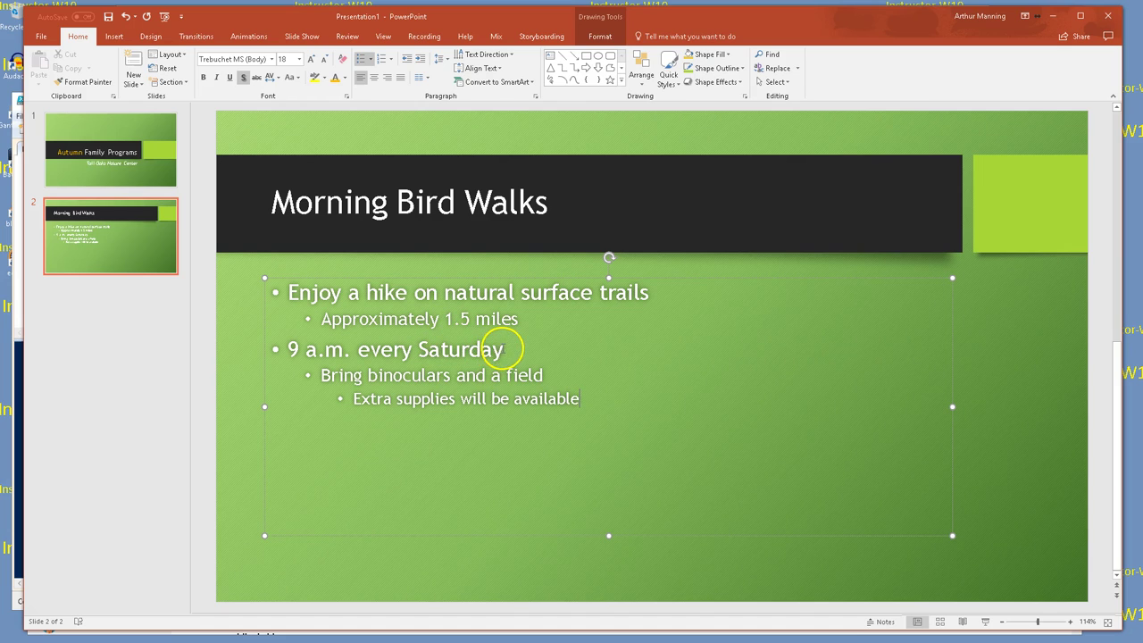
- Enlarge the words 'every Saturday' to 40 pt so they stand out
left_click_drag(504, 349, 368, 353)
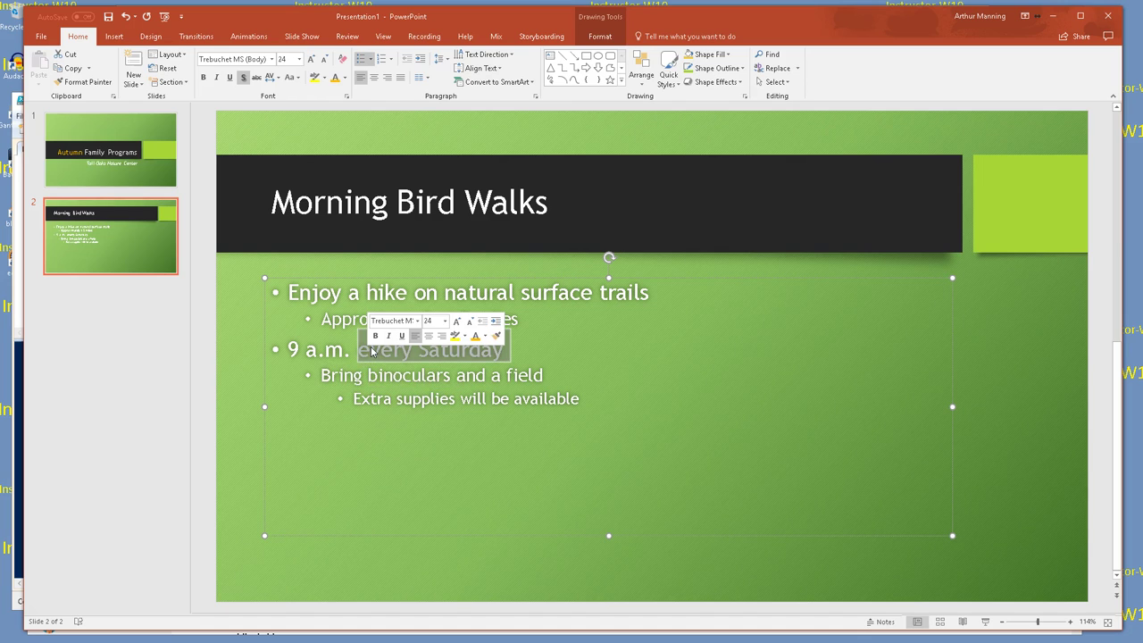
key("ctrl+shift+period")
key("ctrl+shift+period")
key("ctrl+shift+period")
key("ctrl+shift+period")
key("ctrl+shift+period")
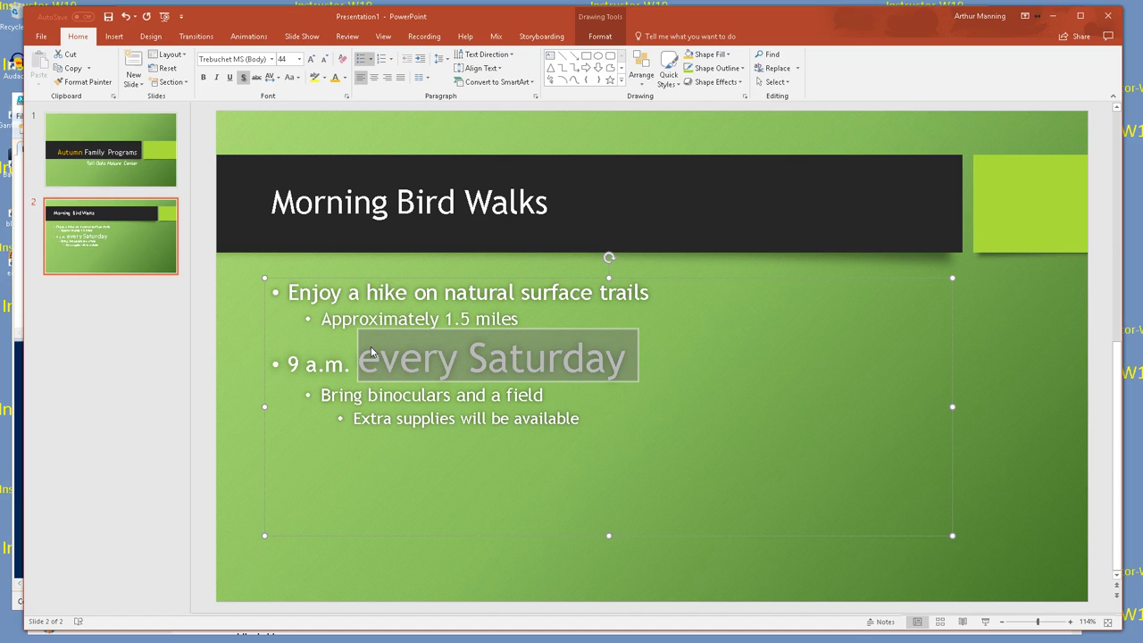
key("ctrl+shift+period")
key("ctrl+shift+period")
key("ctrl+shift+period")
key("ctrl+shift+comma")
key("ctrl+shift+comma")
key("ctrl+shift+comma")
key("ctrl+shift+comma")
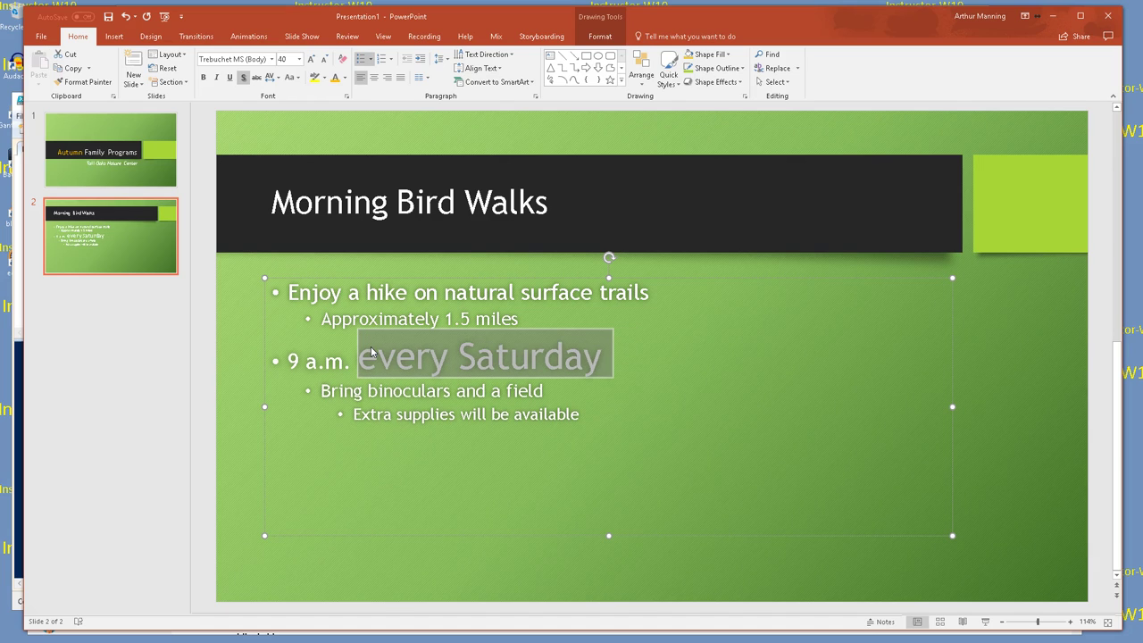
key("ctrl+shift+period")
key("ctrl+shift+comma")
left_click(626, 312)
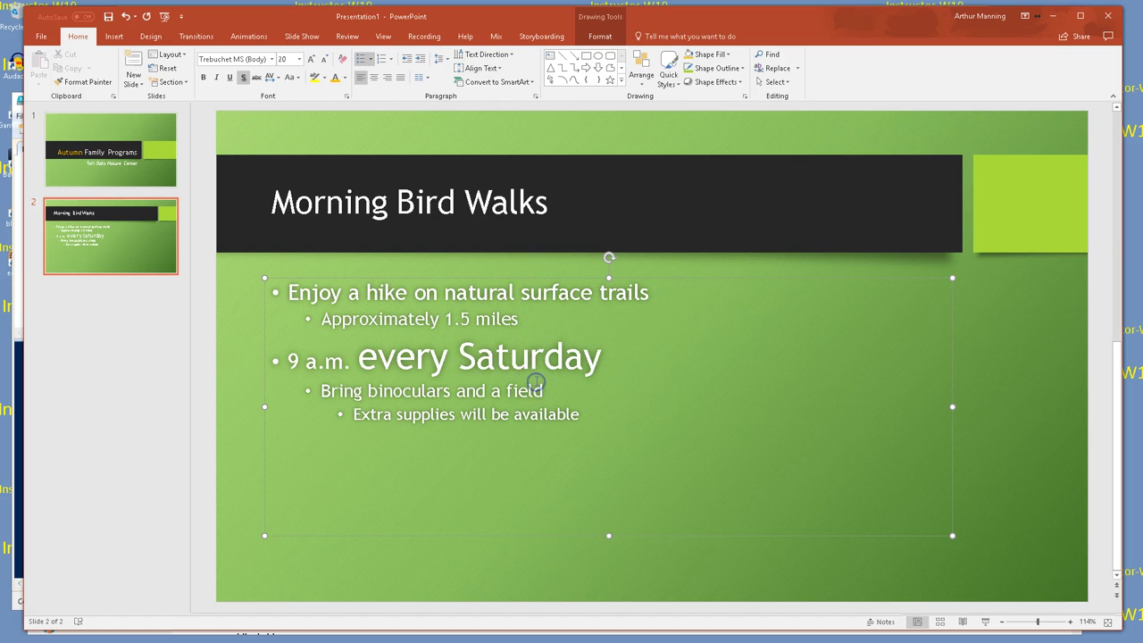
- Select all bullet text on the Morning Bird Walks slide and resize it to about 24 pt
key("ctrl+a")
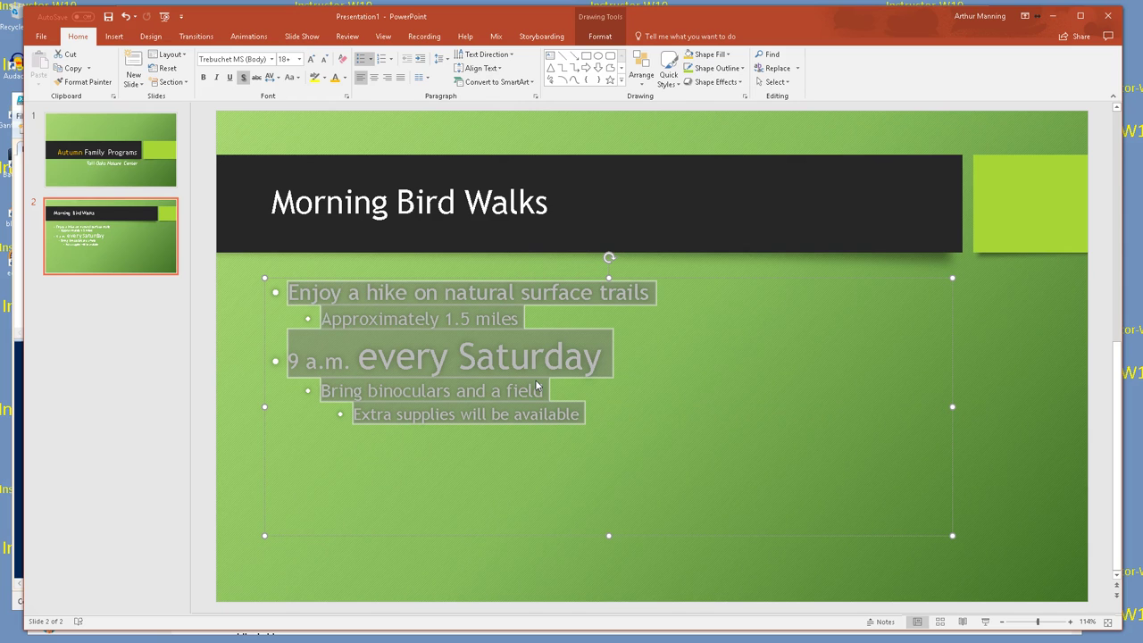
key("ctrl+shift+period")
key("ctrl+shift+period")
key("ctrl+shift+period")
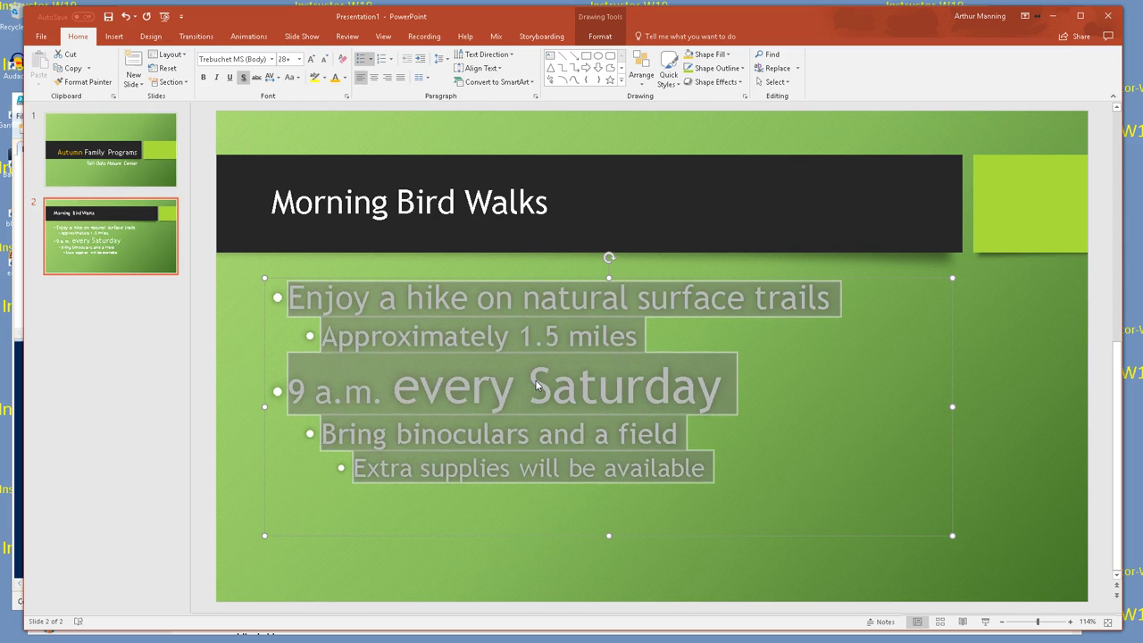
key("ctrl+shift+period")
key("ctrl+shift+comma")
key("ctrl+shift+comma")
key("ctrl+shift+period")
key("ctrl+shift+period")
key("ctrl+shift+comma")
key("ctrl+shift+comma")
key("ctrl+shift+period")
key("ctrl+shift+period")
key("ctrl+shift+period")
key("ctrl+shift+comma")
key("ctrl+shift+comma")
key("ctrl+shift+comma")
key("ctrl+shift+period")
key("ctrl+shift+comma")
key("ctrl+shift+comma")
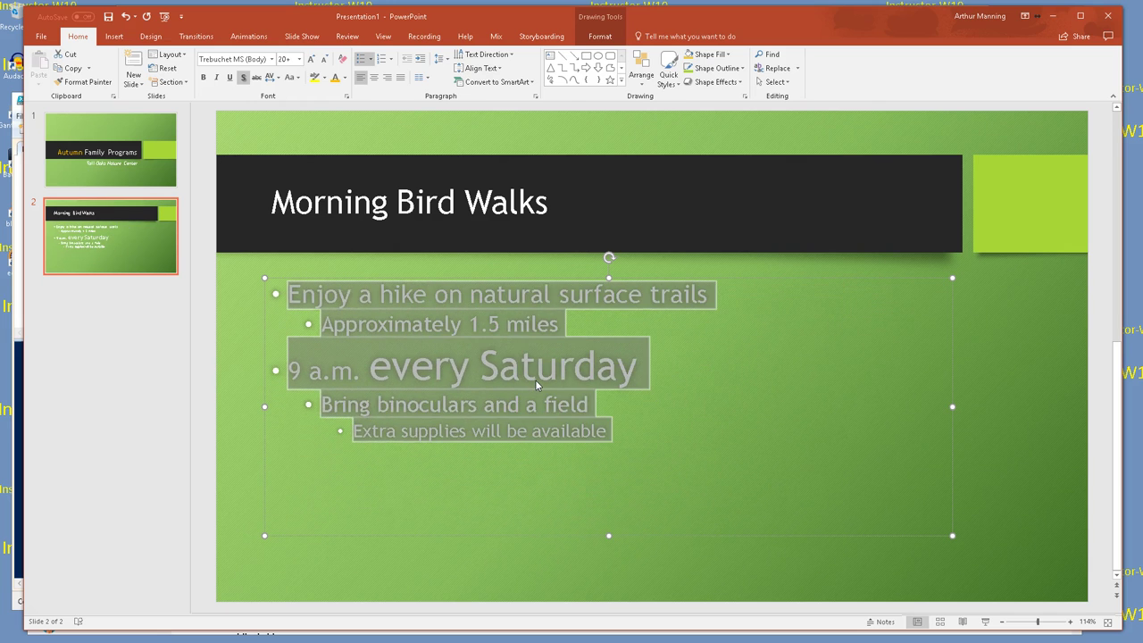
key("ctrl+shift+period")
key("ctrl+shift+comma")
key("ctrl+shift+comma")
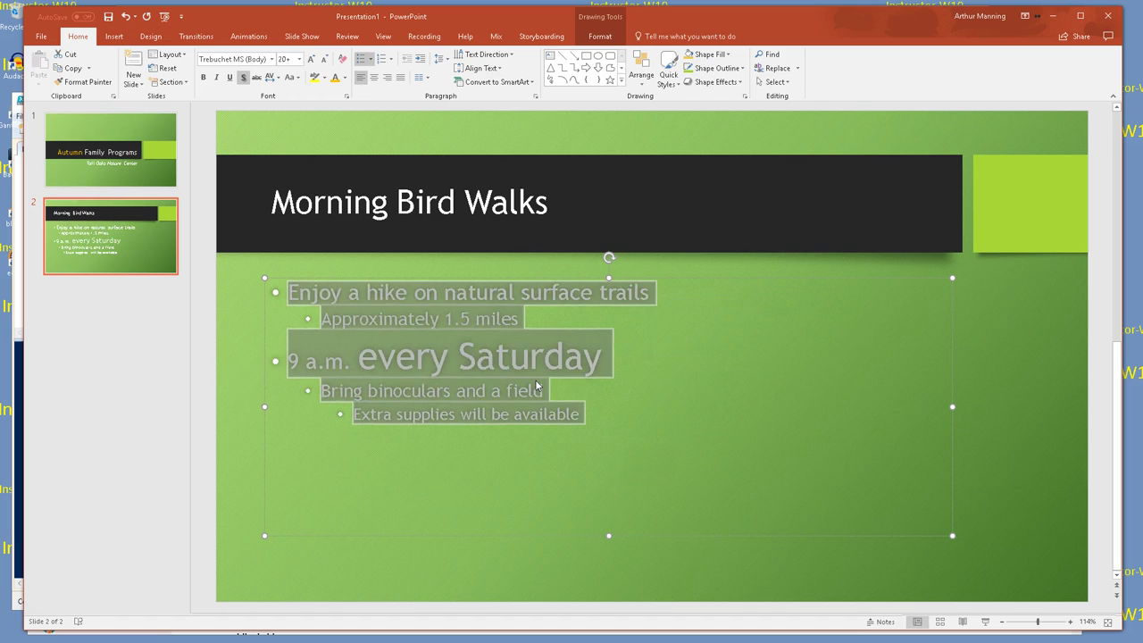
key("ctrl+shift+period")
key("ctrl+shift+comma")
key("ctrl+shift+period")
key("ctrl+shift+comma")
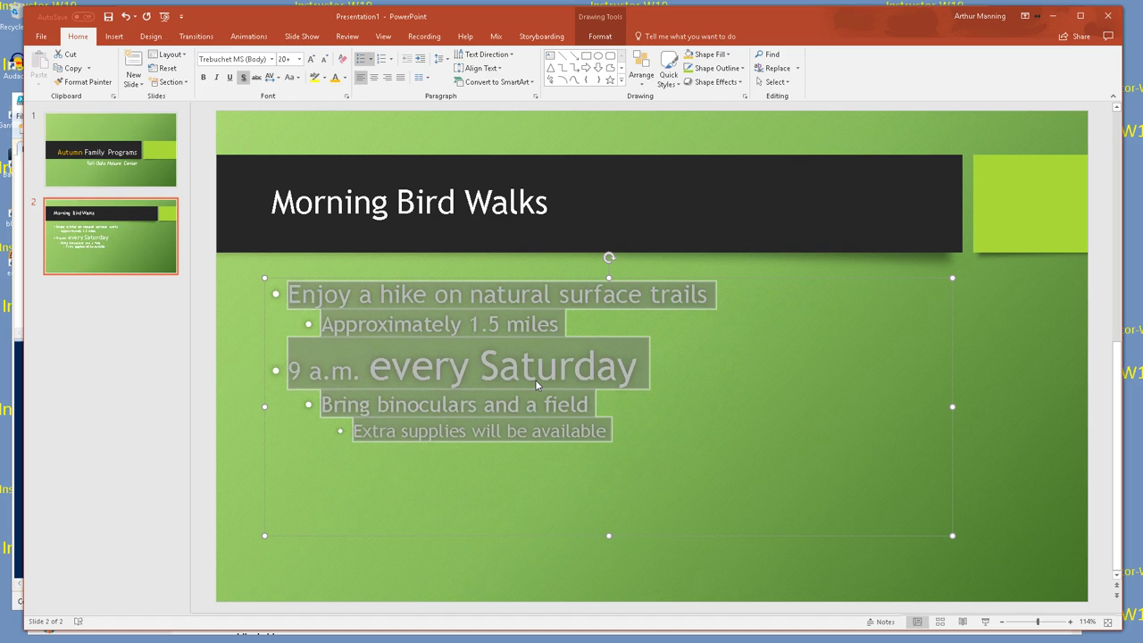
key("ctrl+shift+period")
left_click(644, 489)
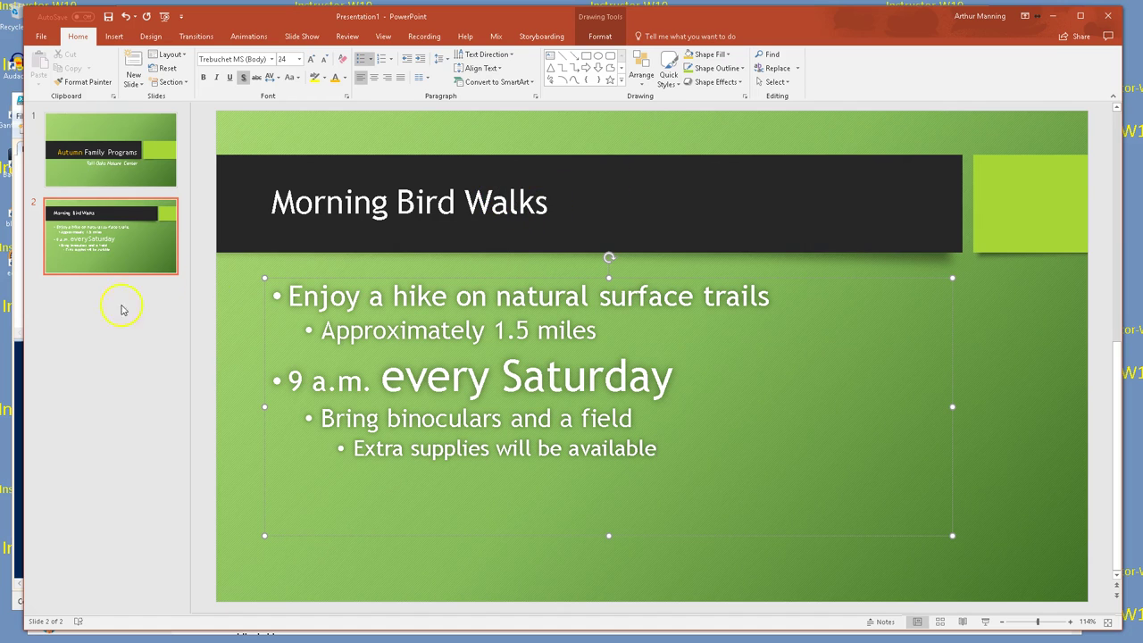
- Insert an empty Title and Content slide 3 after the Morning Bird Walks slide
left_click(116, 256)
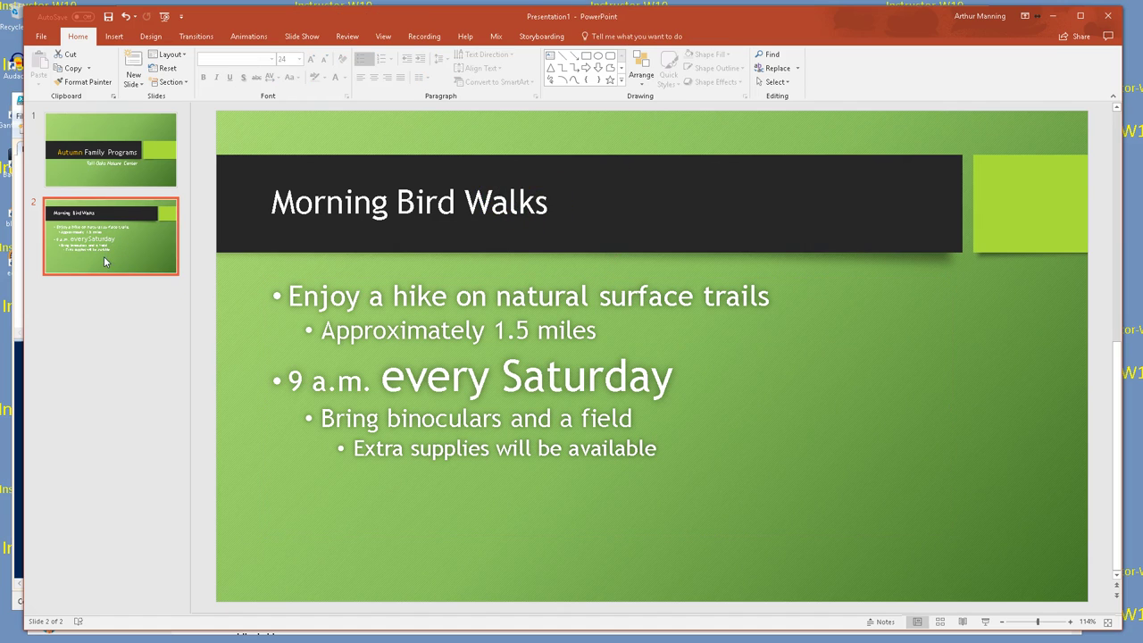
key("Return")
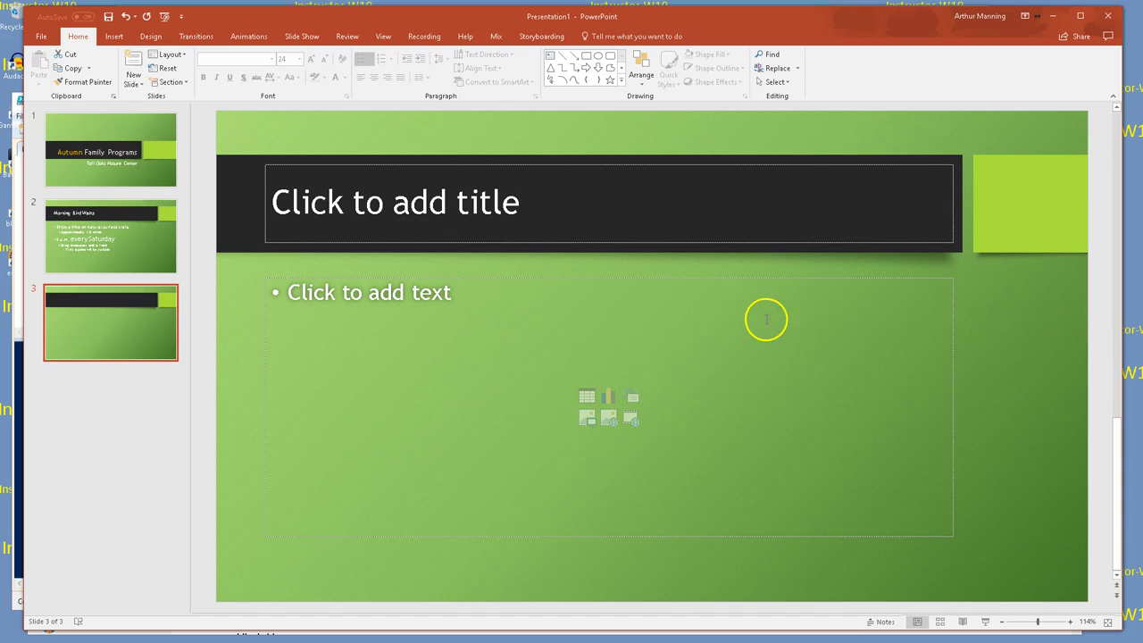
key("Home")
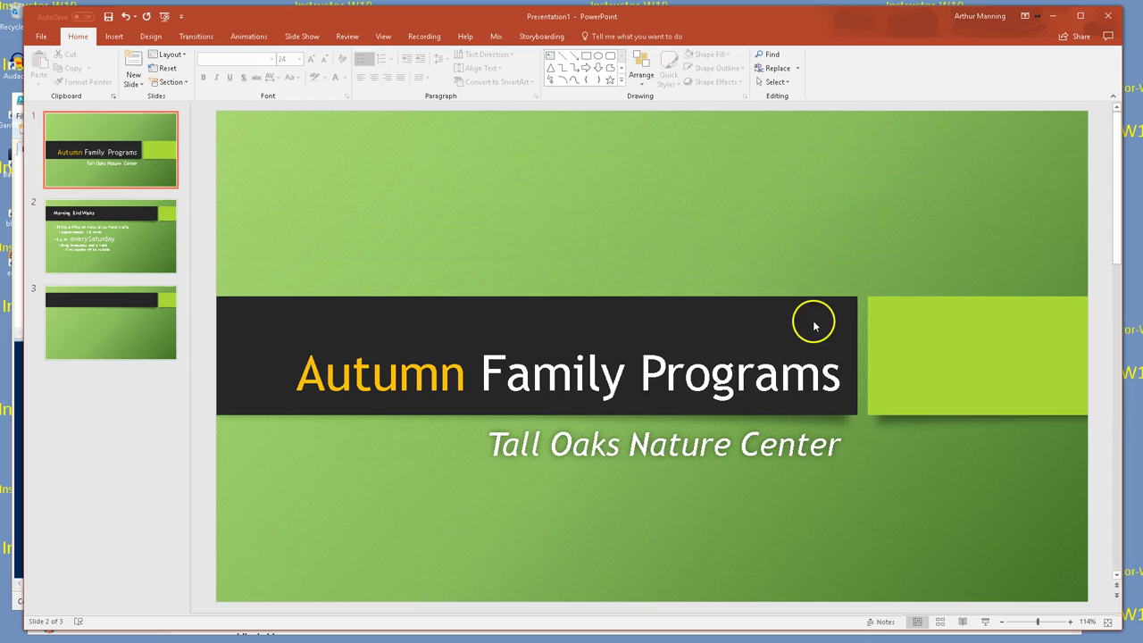
- Bold the words 'every Saturday' on slide 2, then move to the empty slide 3
left_click(158, 255)
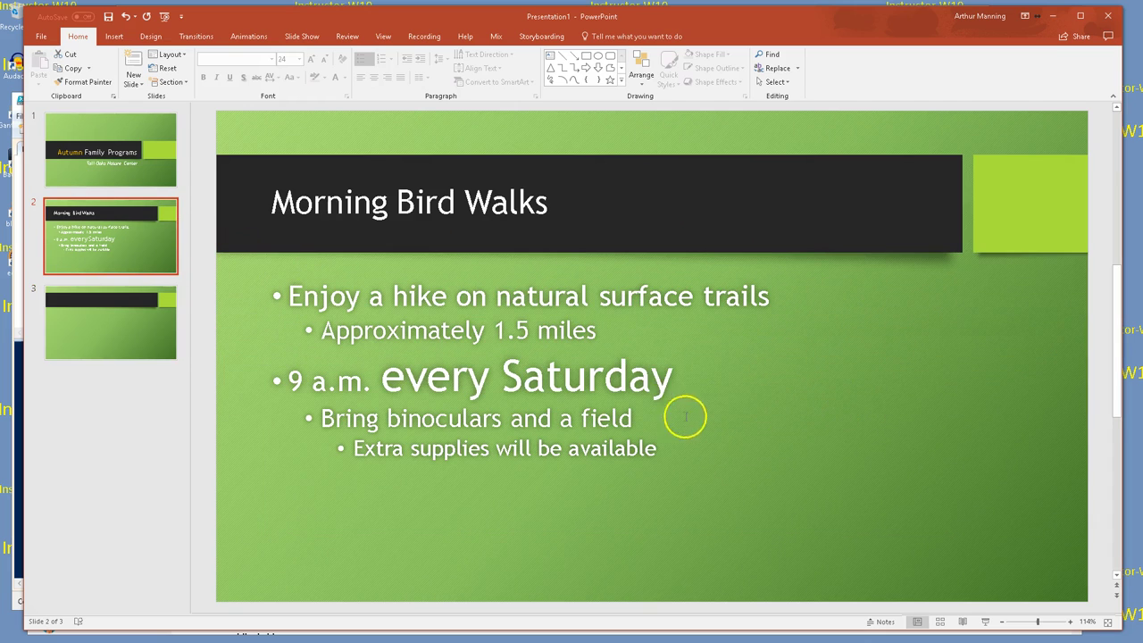
left_click_drag(685, 375, 427, 384)
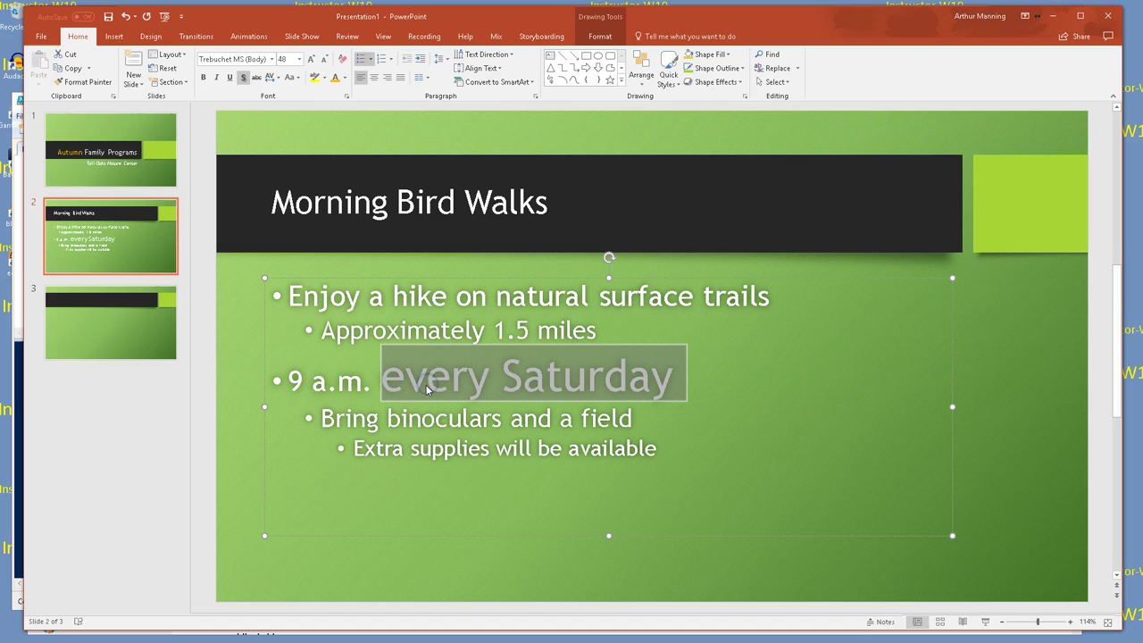
key("ctrl+b")
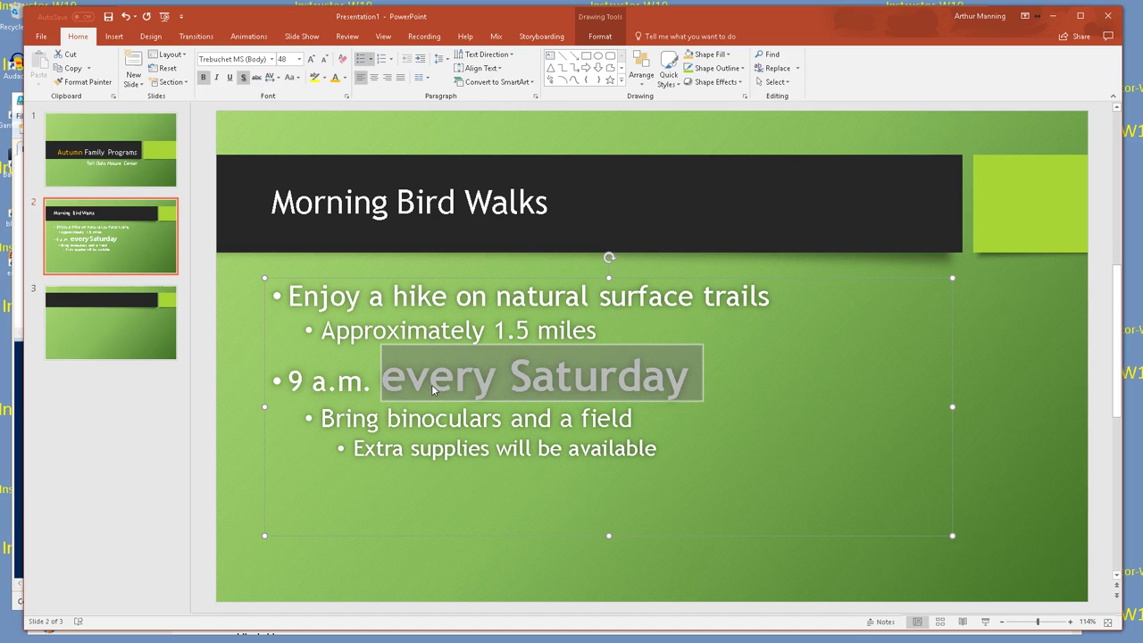
left_click(572, 438)
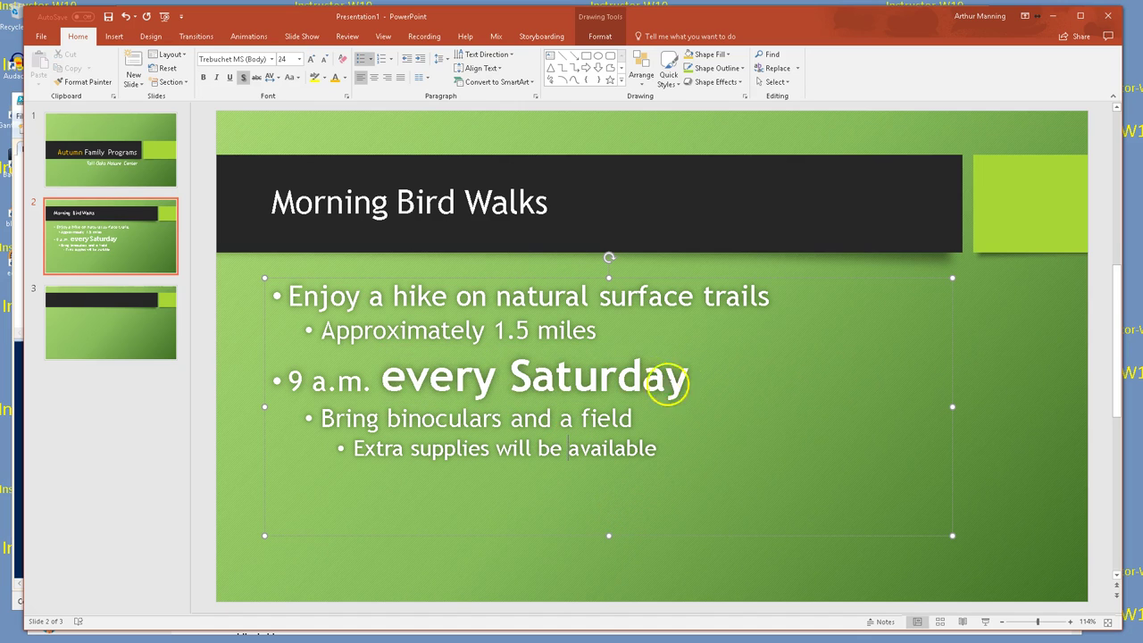
left_click(145, 326)
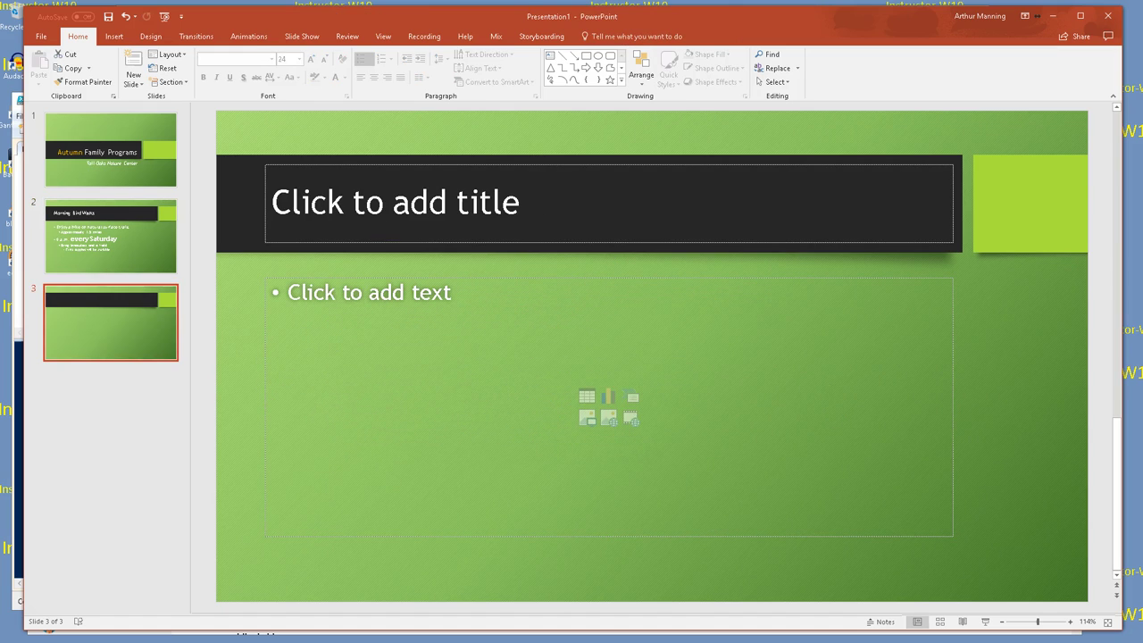
- Switch slide 3 to the Comparison layout with two side-by-side columns
left_click(90, 306)
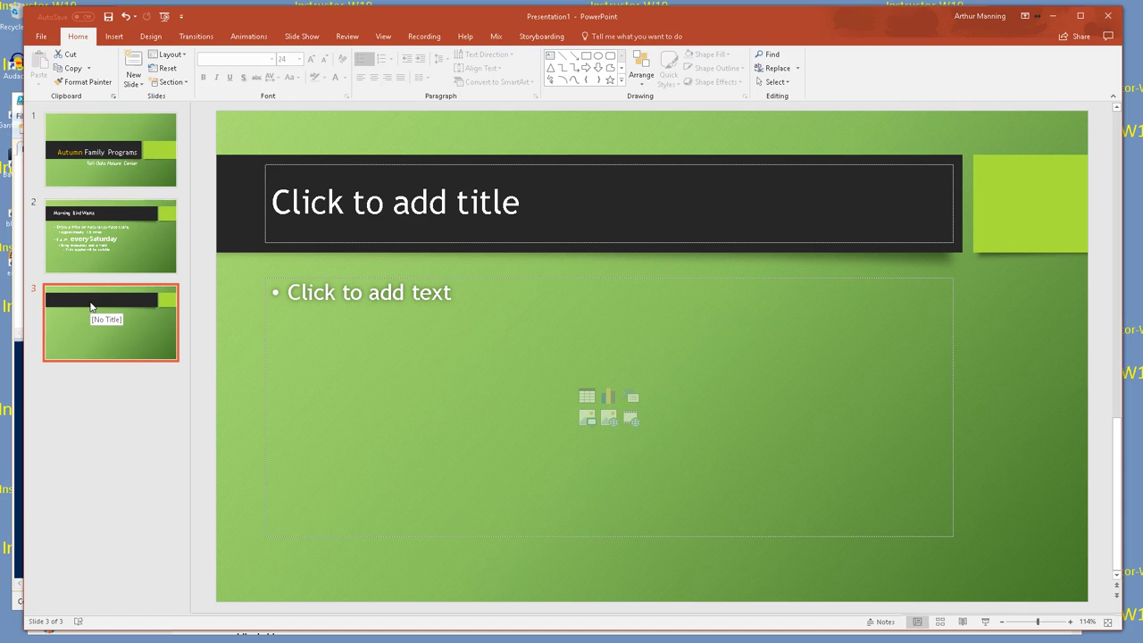
left_click(187, 56)
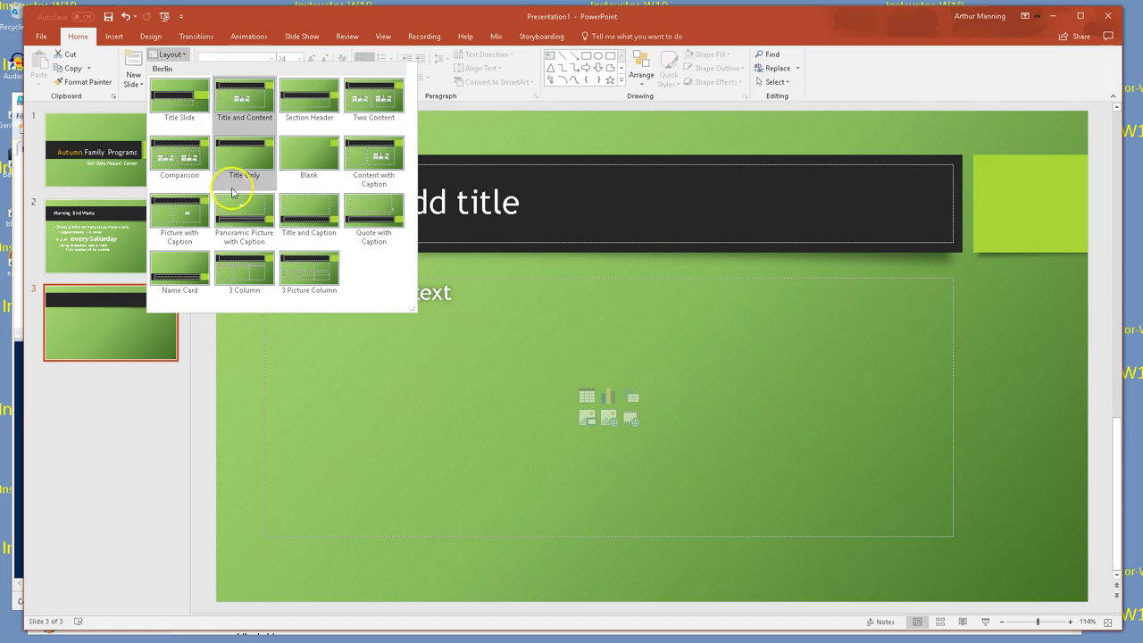
left_click(267, 203)
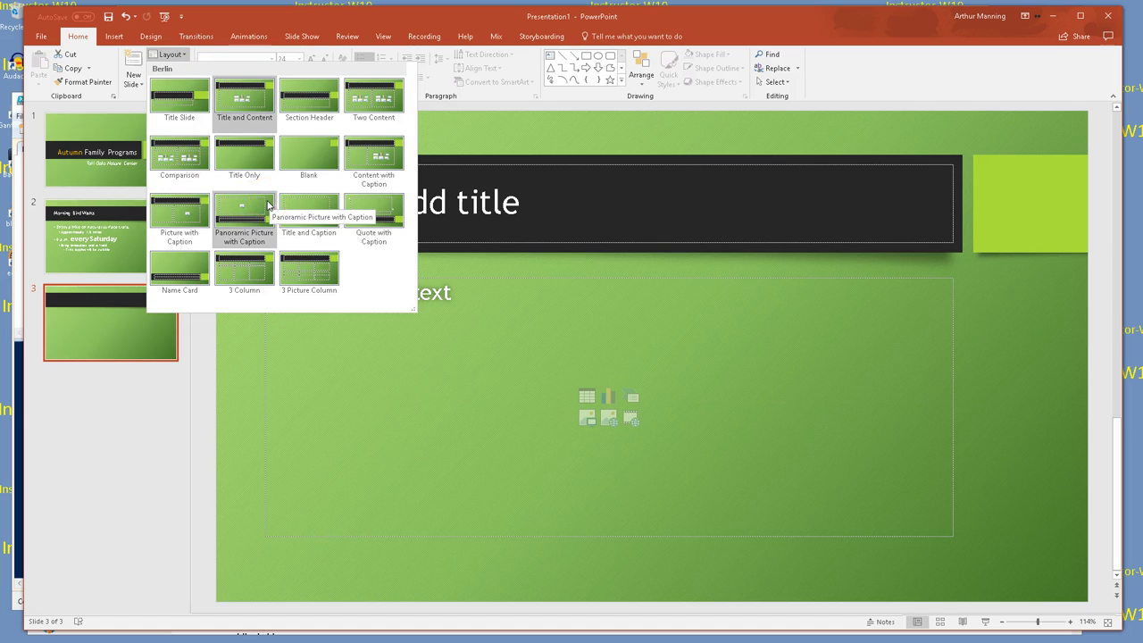
left_click(239, 201)
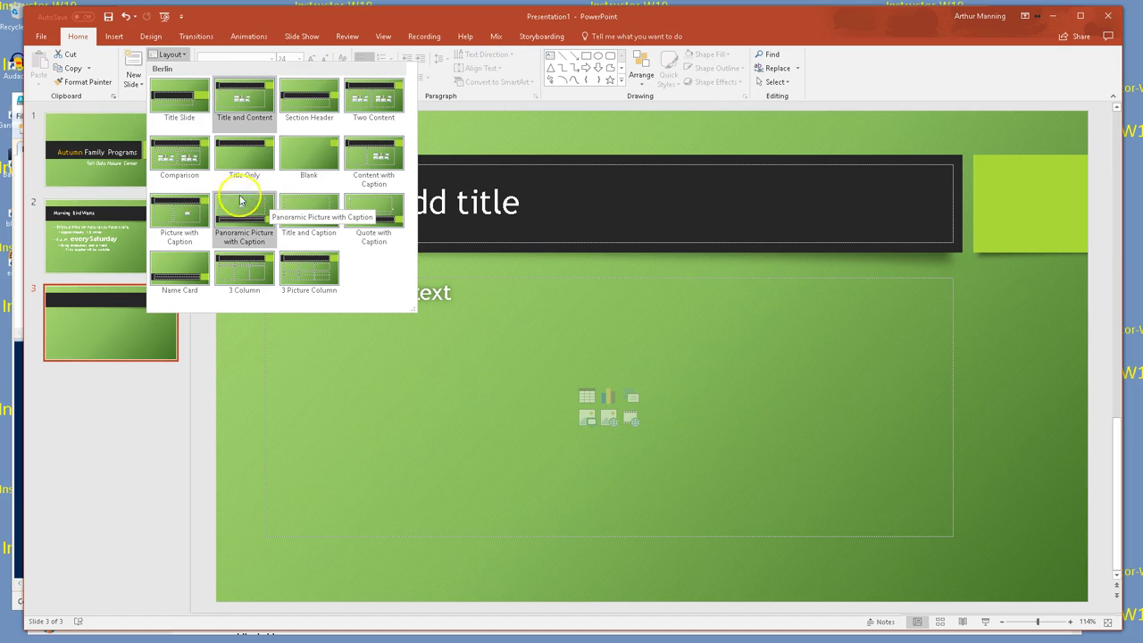
left_click(186, 153)
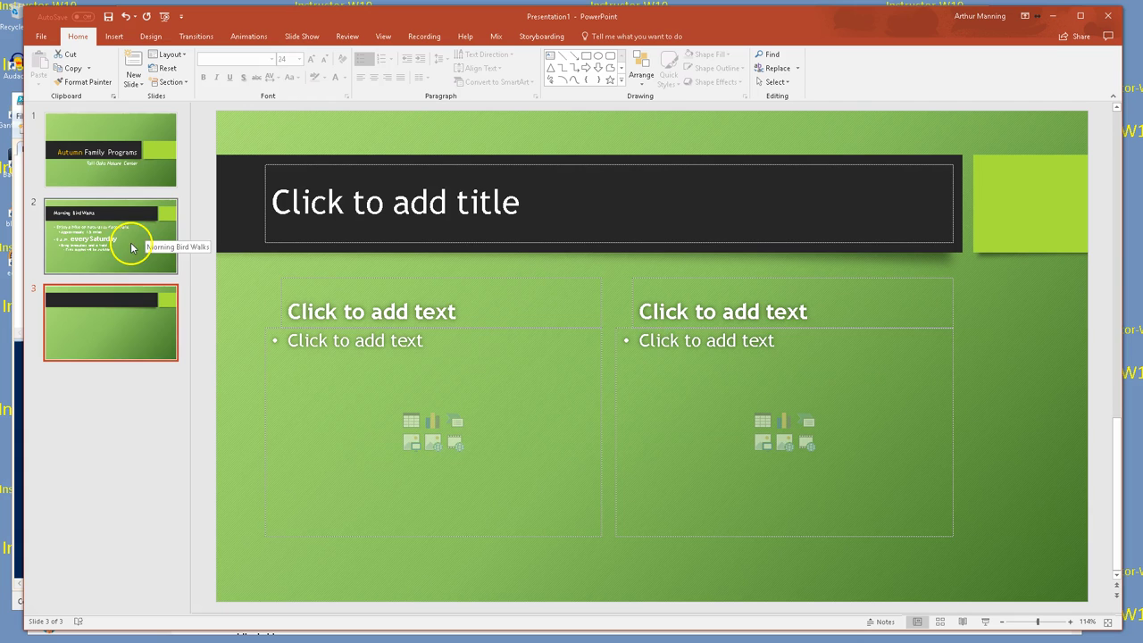
left_click(97, 257)
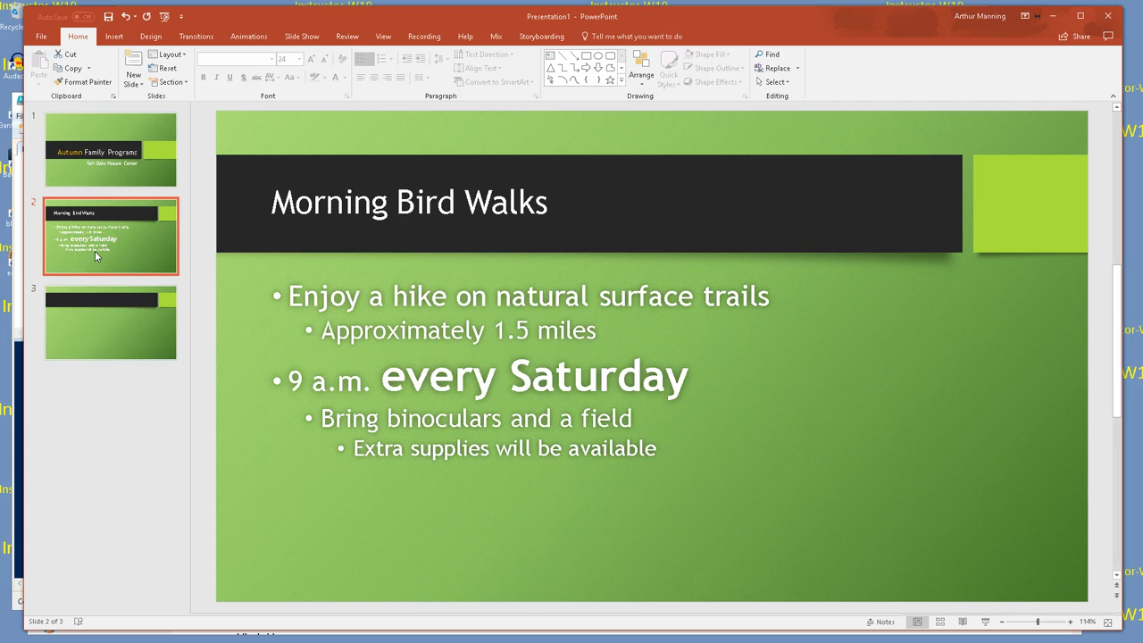
left_click(165, 71)
left_click(168, 54)
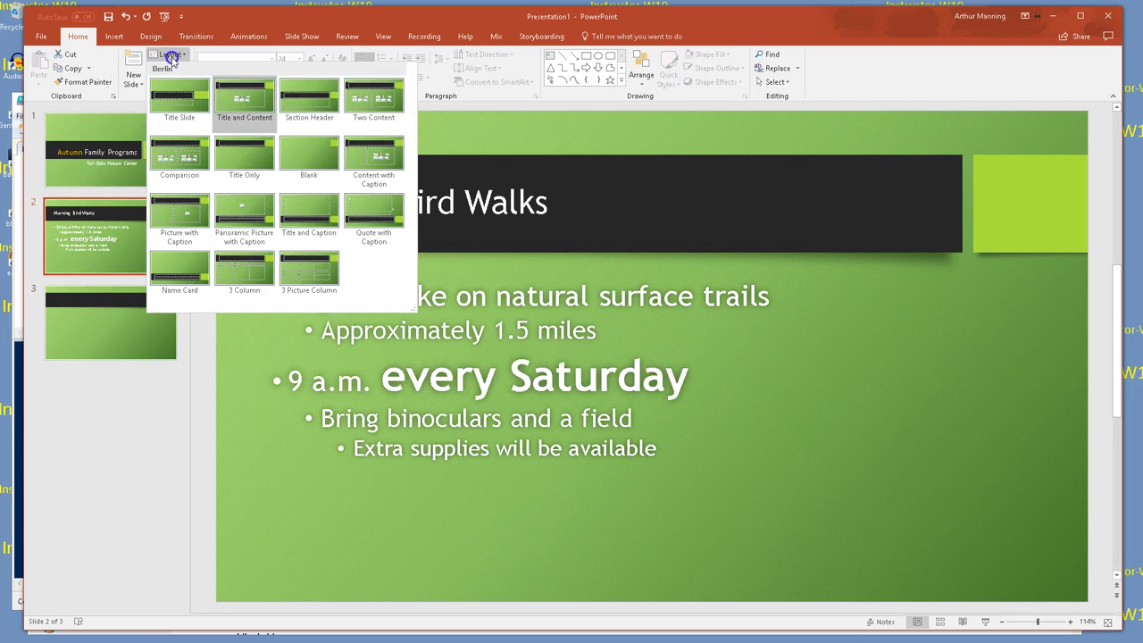
left_click(172, 159)
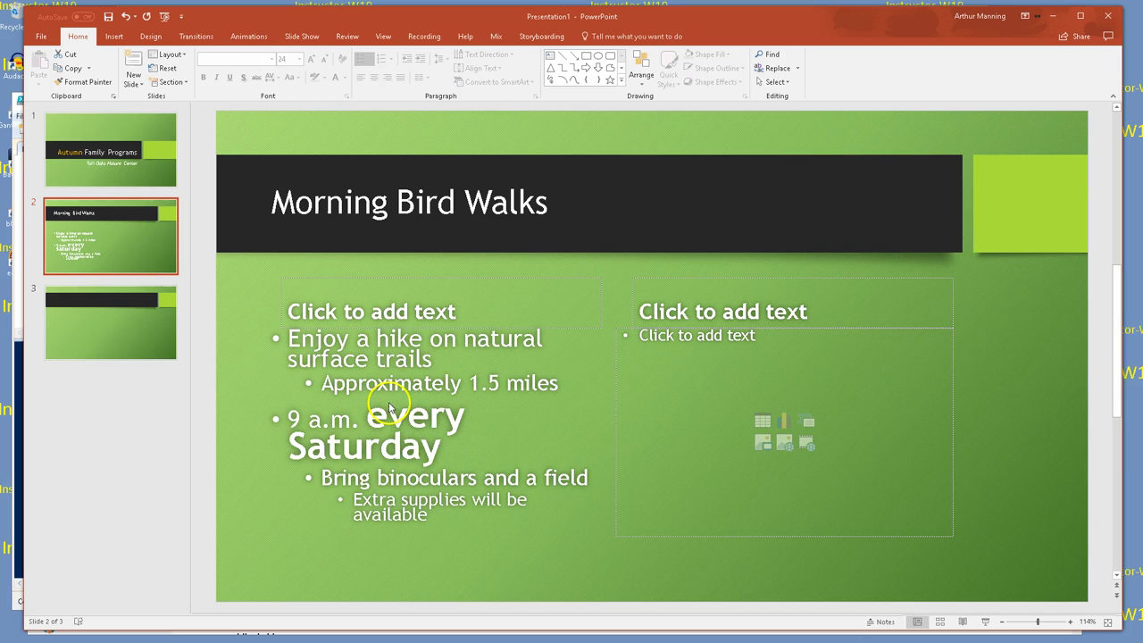
key("ctrl+z")
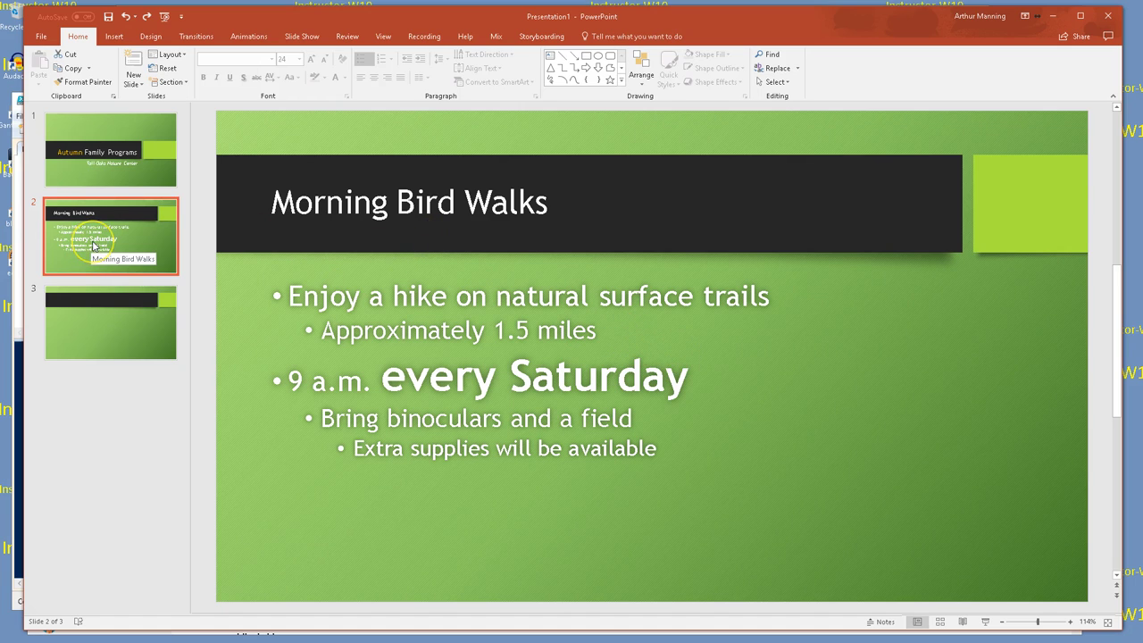
left_click(94, 335)
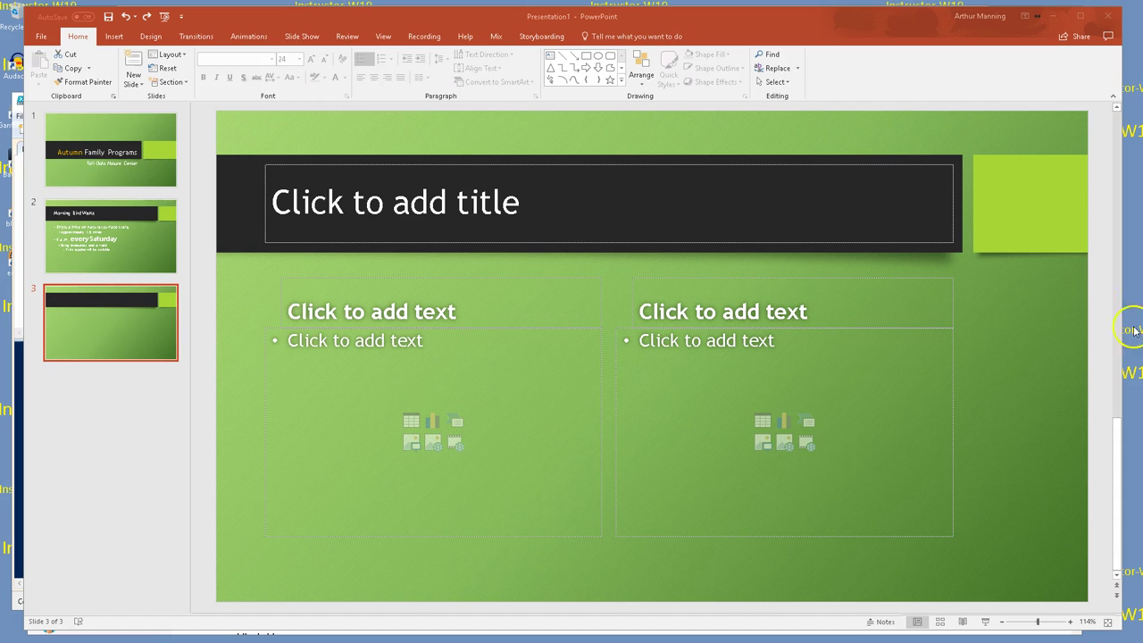
- Enter 'Afternoon Insect Identification' as slide 3's title
left_click(374, 207)
left_click(375, 207)
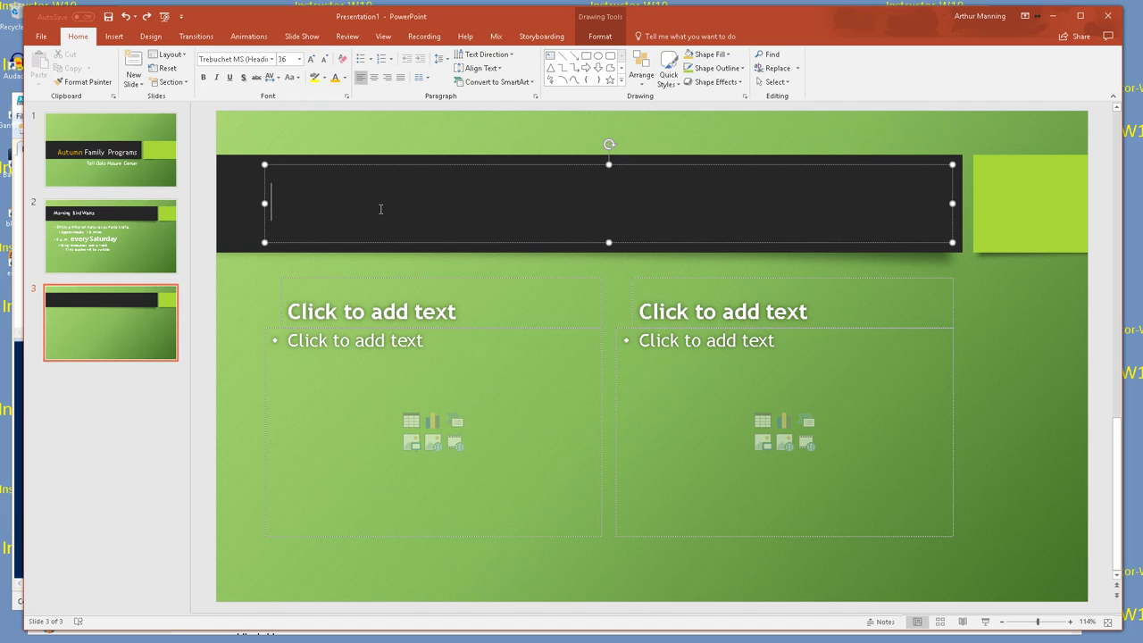
type("After")
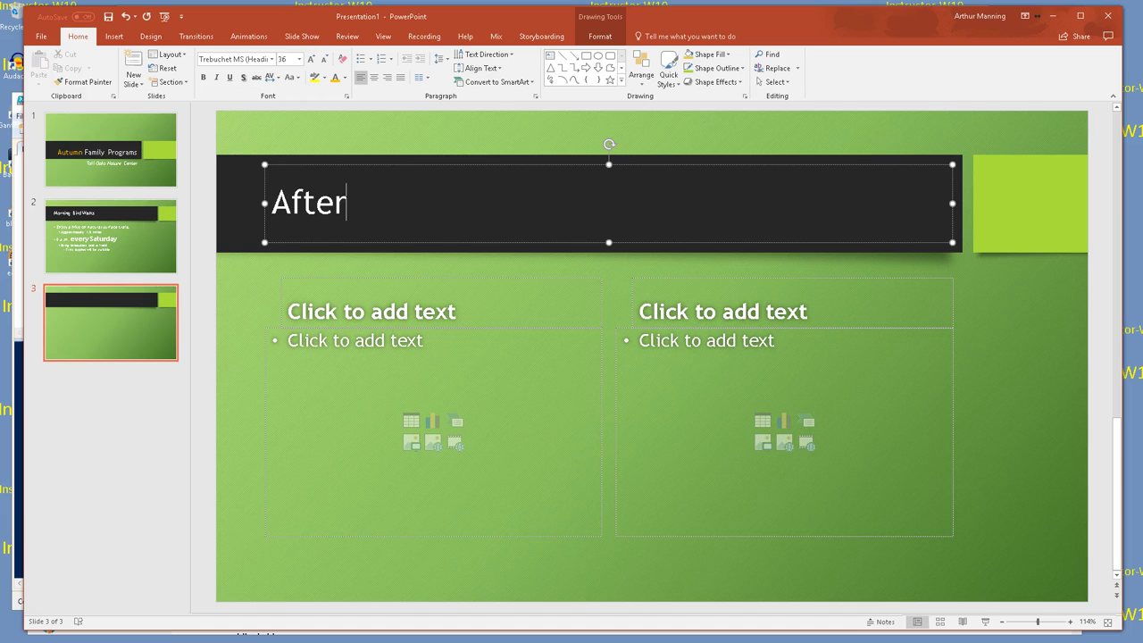
type("nno")
key("BackSpace")
key("BackSpace")
type("oon")
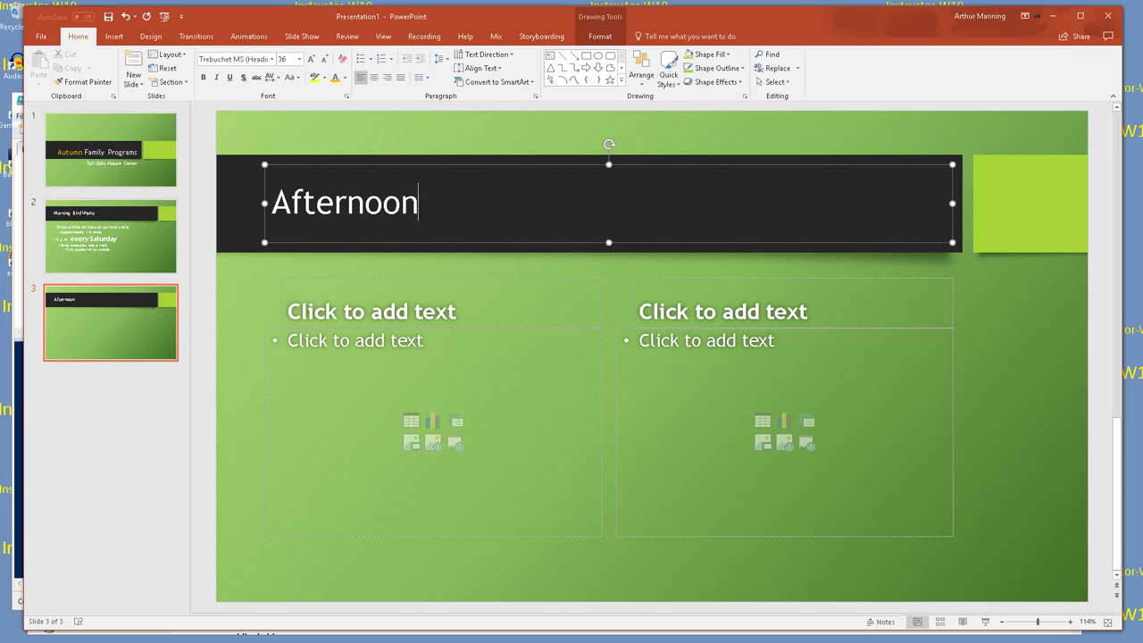
type(" Insect")
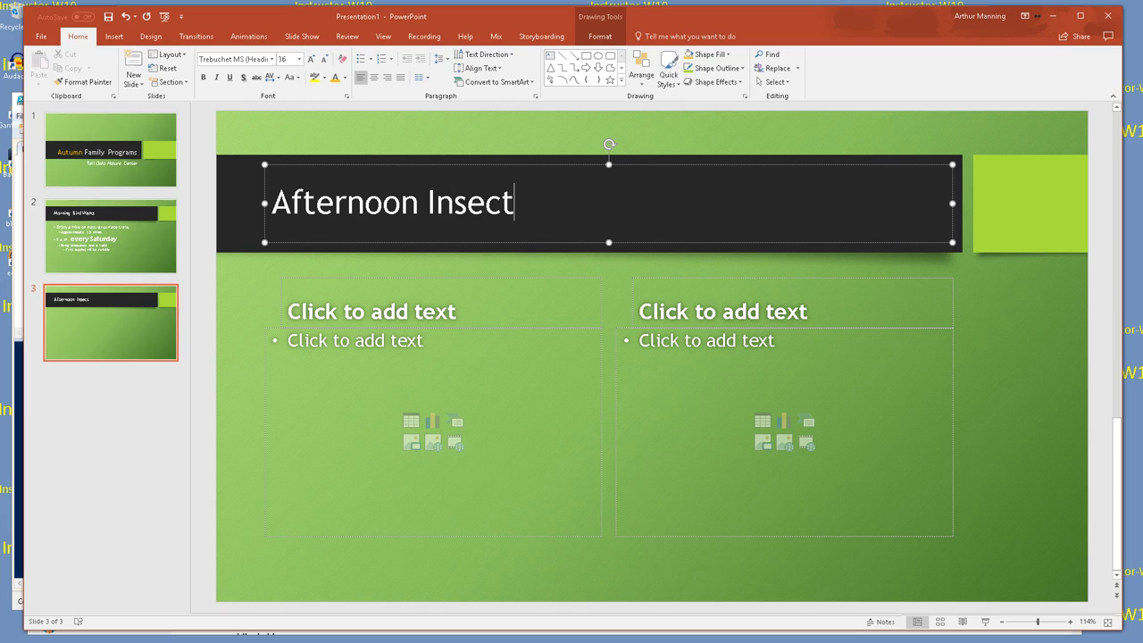
type(" Ident")
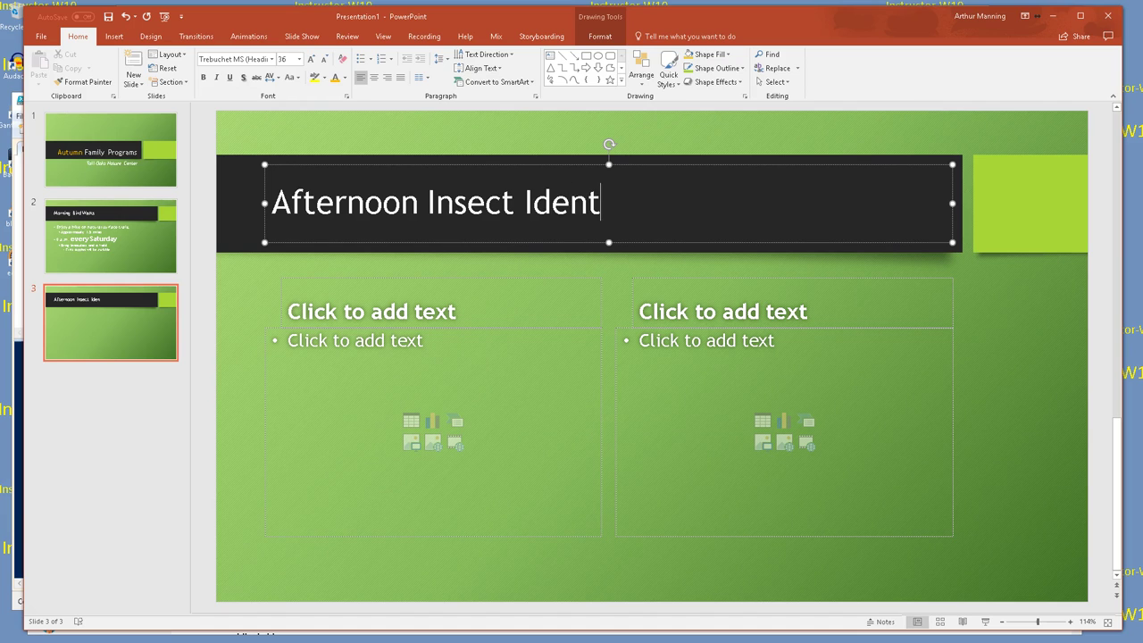
type("ification")
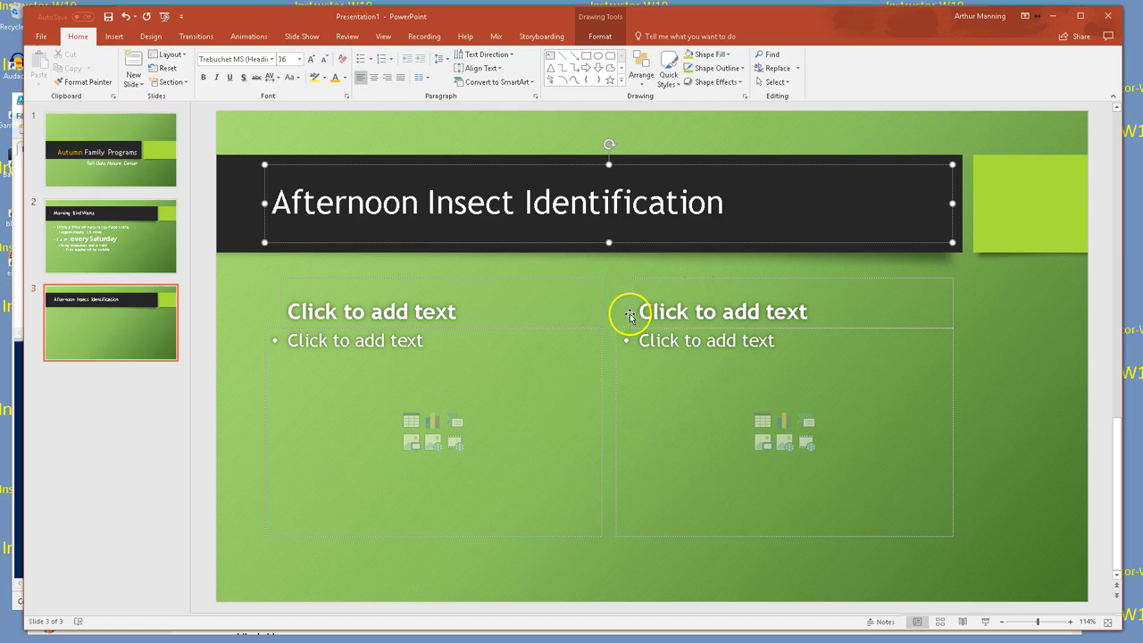
- Set the left column heading to 'Grasshoppers' with '(also known as locusts)' on a second line
left_click(325, 306)
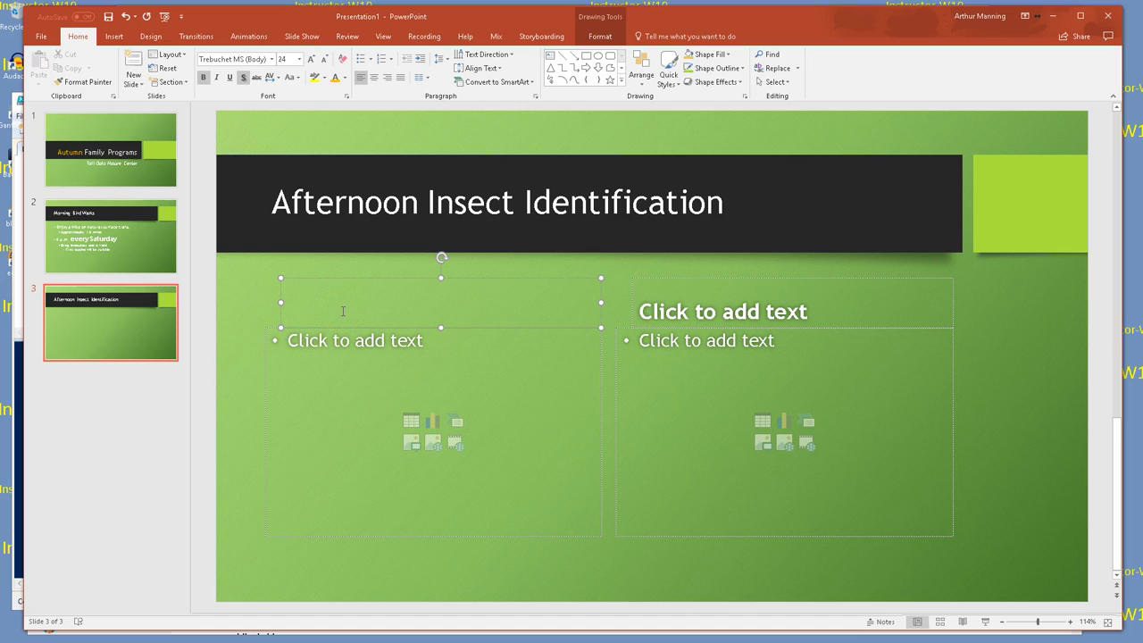
type("B")
key("BackSpace")
type("Grasss")
key("BackSpace")
type("hoppers")
key("Return")
type("(")
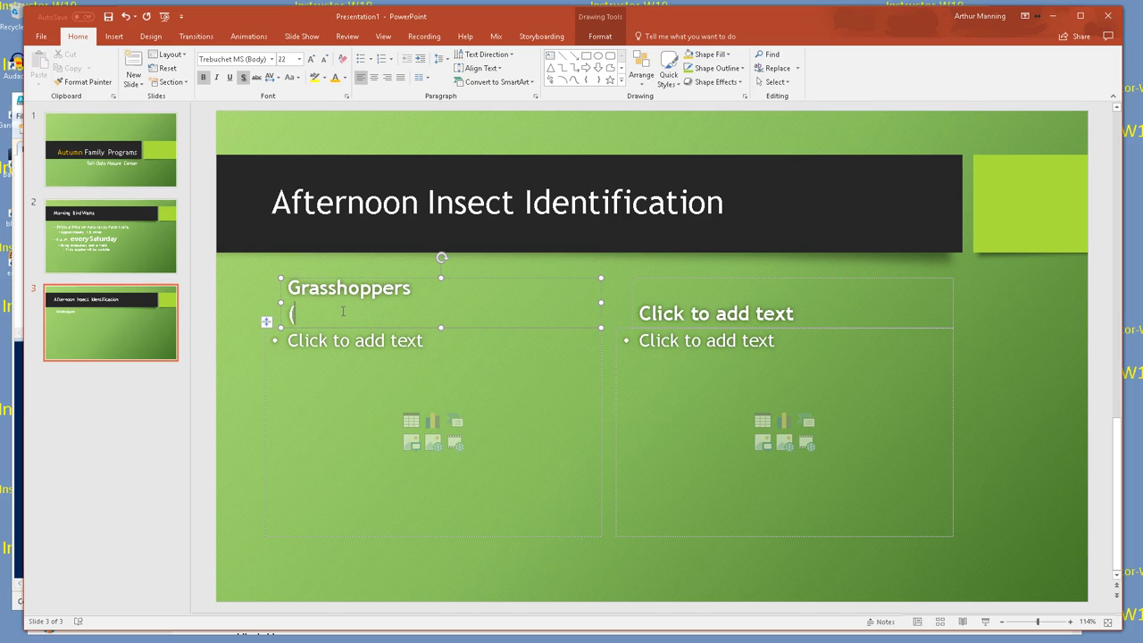
type("also ")
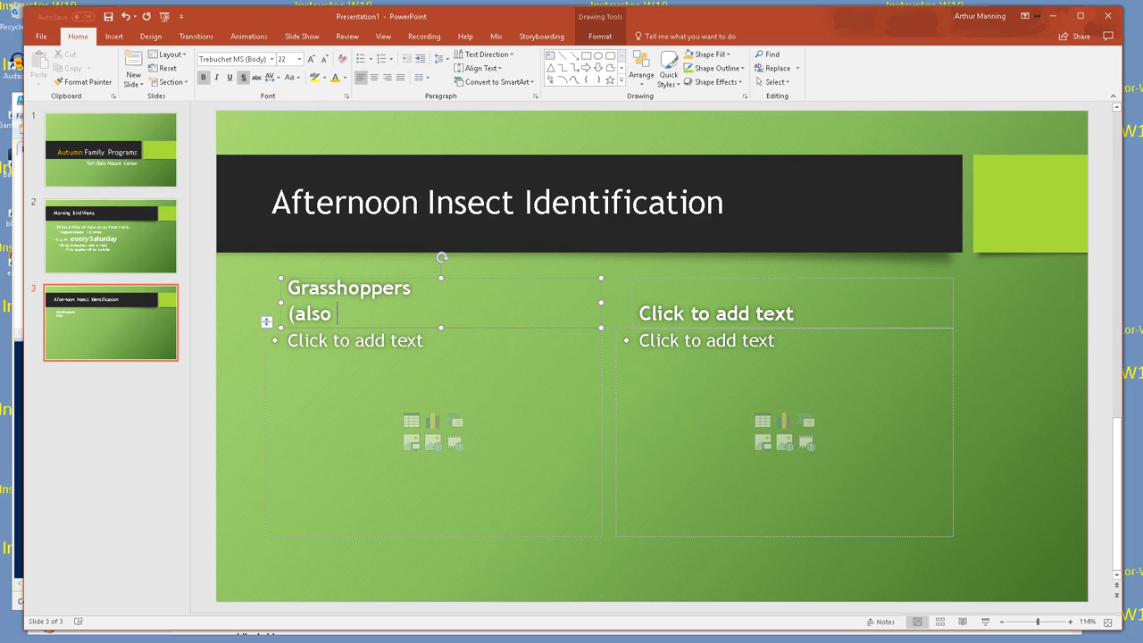
type("known as locusts)")
- Set the right column heading to 'Dragonflies' with '(often mistaken for damselflies)' on a second line
left_click(684, 287)
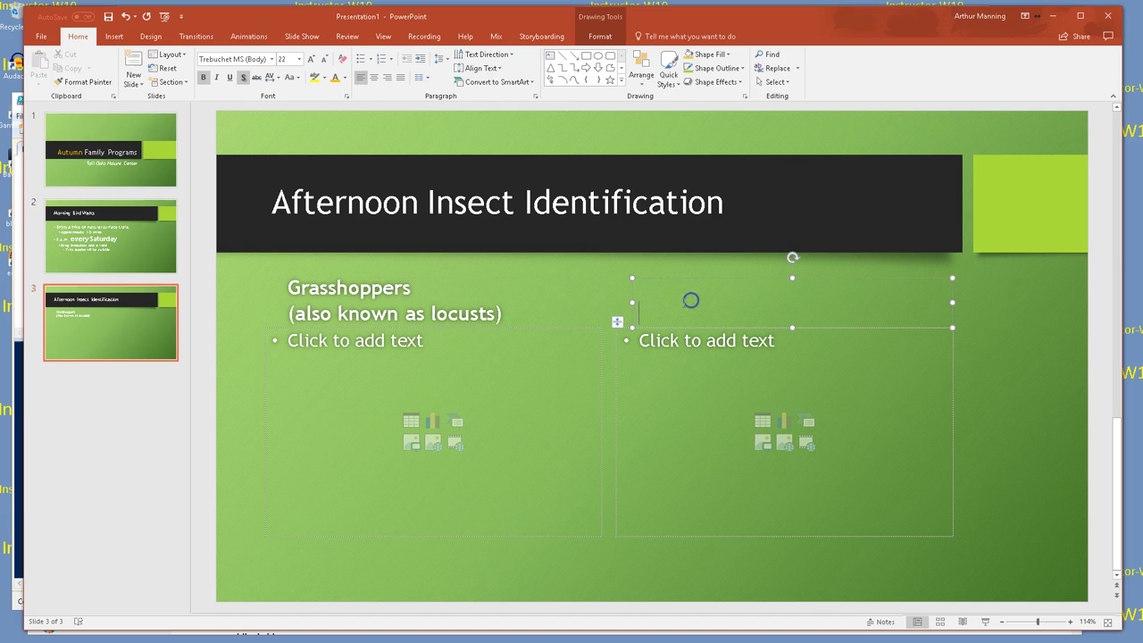
type("Dragon")
key("BackSpace")
key("BackSpace")
type("onflies")
key("Return")
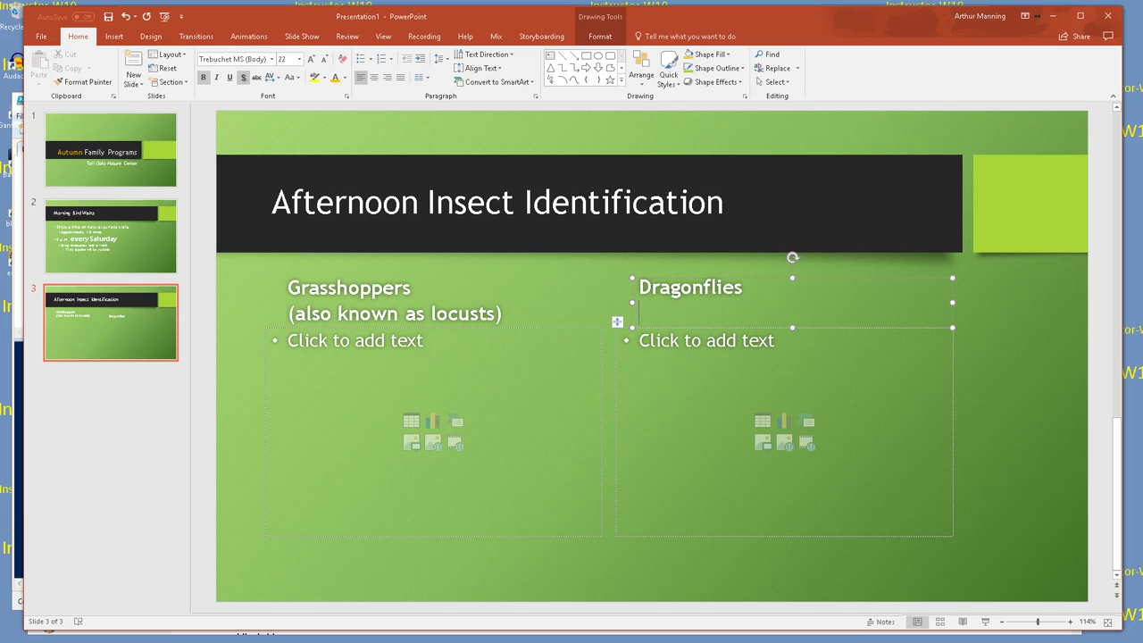
type("(fo")
key("BackSpace")
key("BackSpace")
type("oftem")
key("BackSpace")
type("n mistaken for damselflies)")
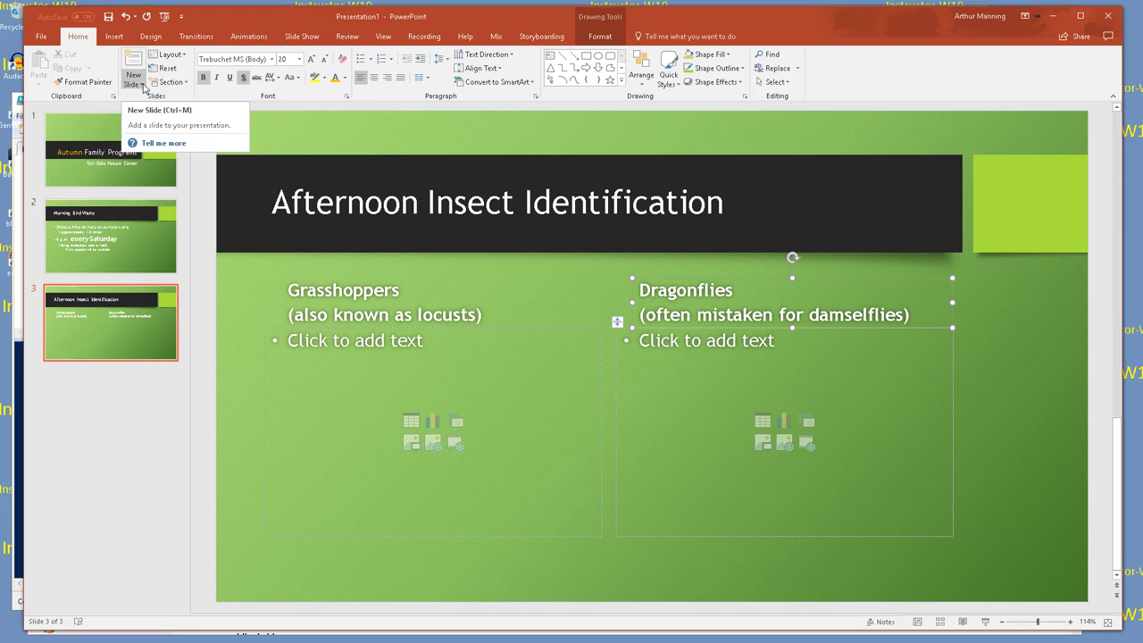
- Add a Title Only slide as slide 4 from the New Slide dropdown
left_click(141, 84)
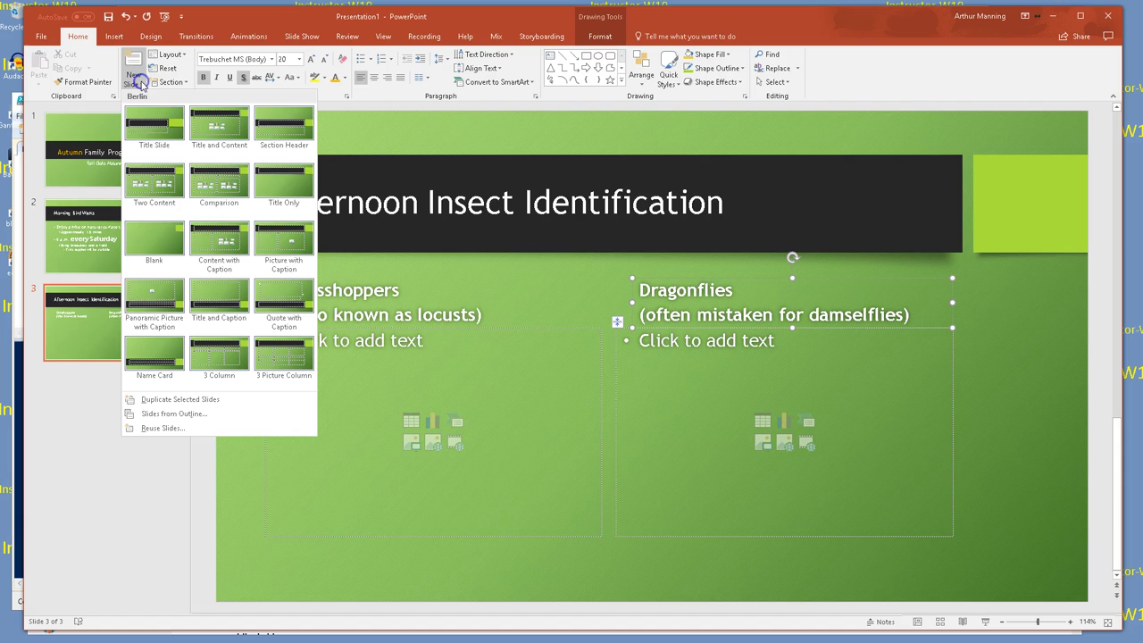
left_click(285, 189)
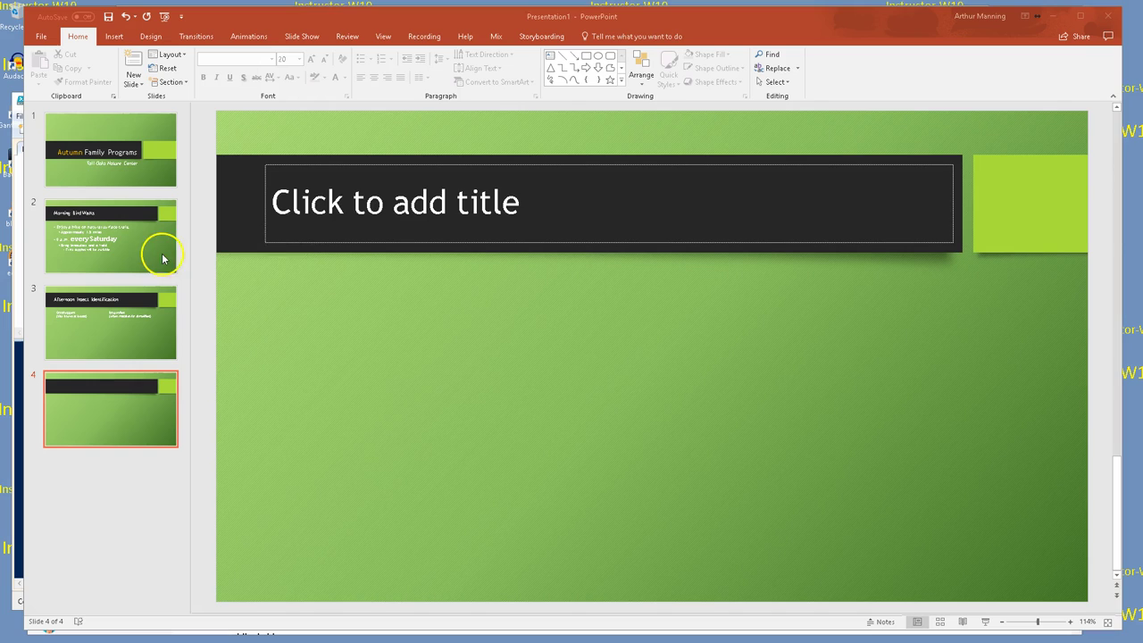
- Type 'Twilight Firefly Hikes!' into slide 4's title placeholder
left_click(330, 203)
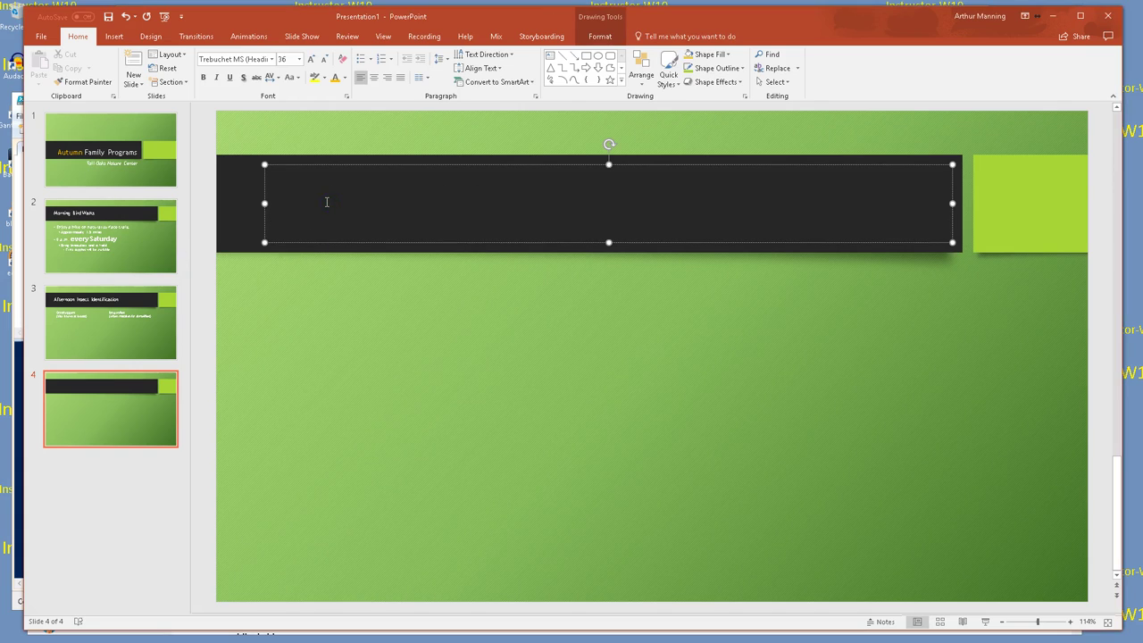
type("Twili")
key("BackSpace")
key("BackSpace")
key("BackSpace")
key("BackSpace")
type("wigli")
key("BackSpace")
key("BackSpace")
key("BackSpace")
type("light Fire")
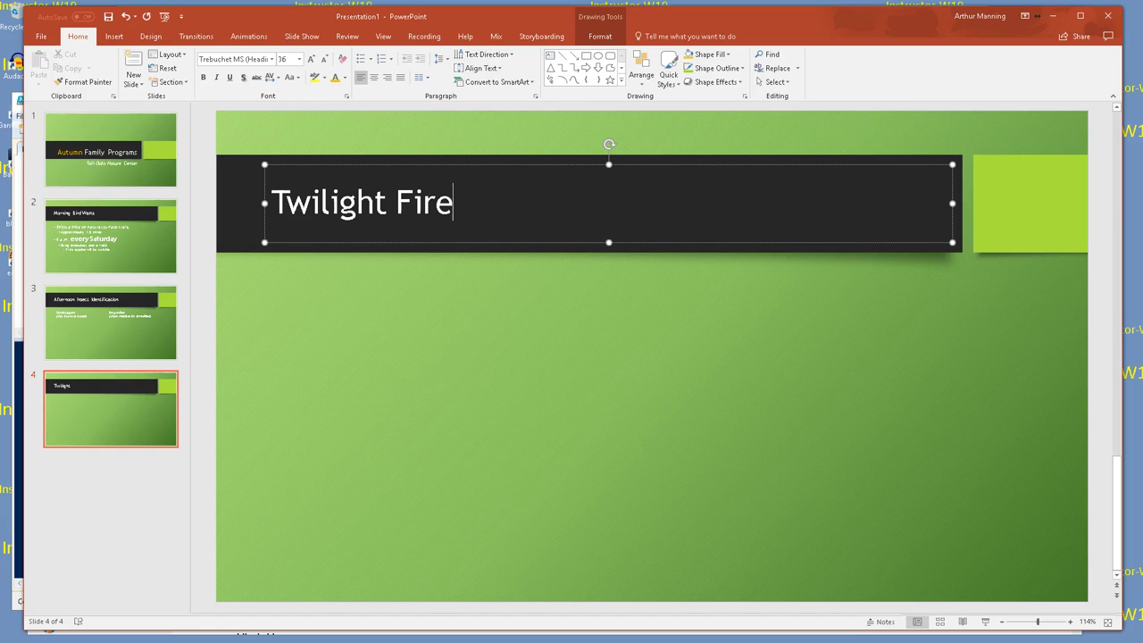
type("fly HIkes")
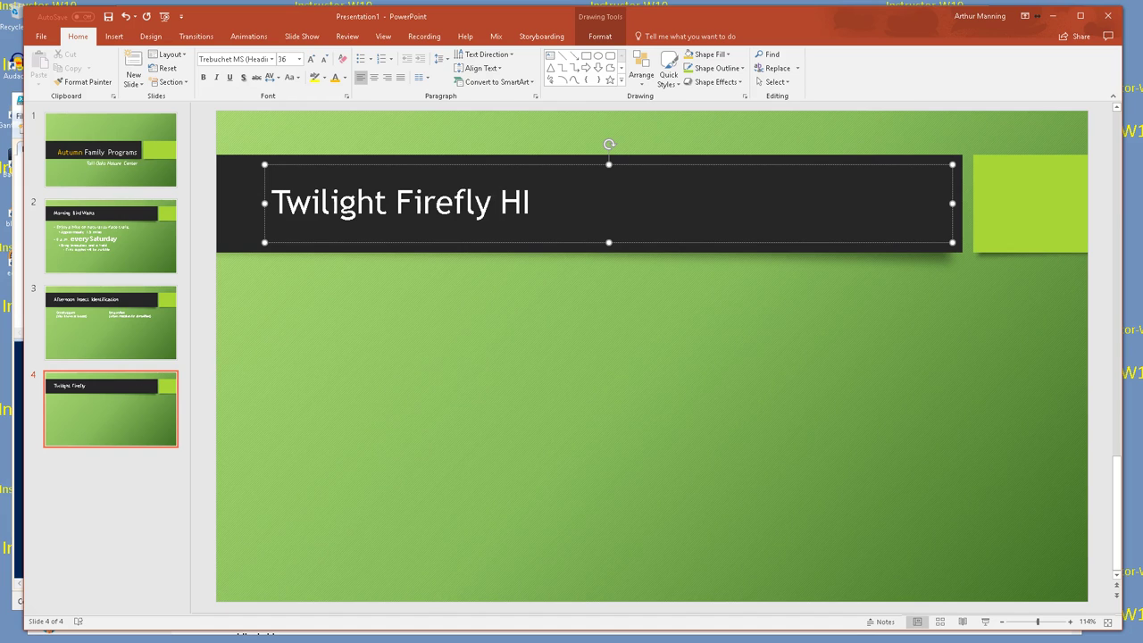
key("BackSpace")
key("BackSpace")
key("BackSpace")
key("BackSpace")
type("ile")
key("BackSpace")
key("BackSpace")
type("kes")
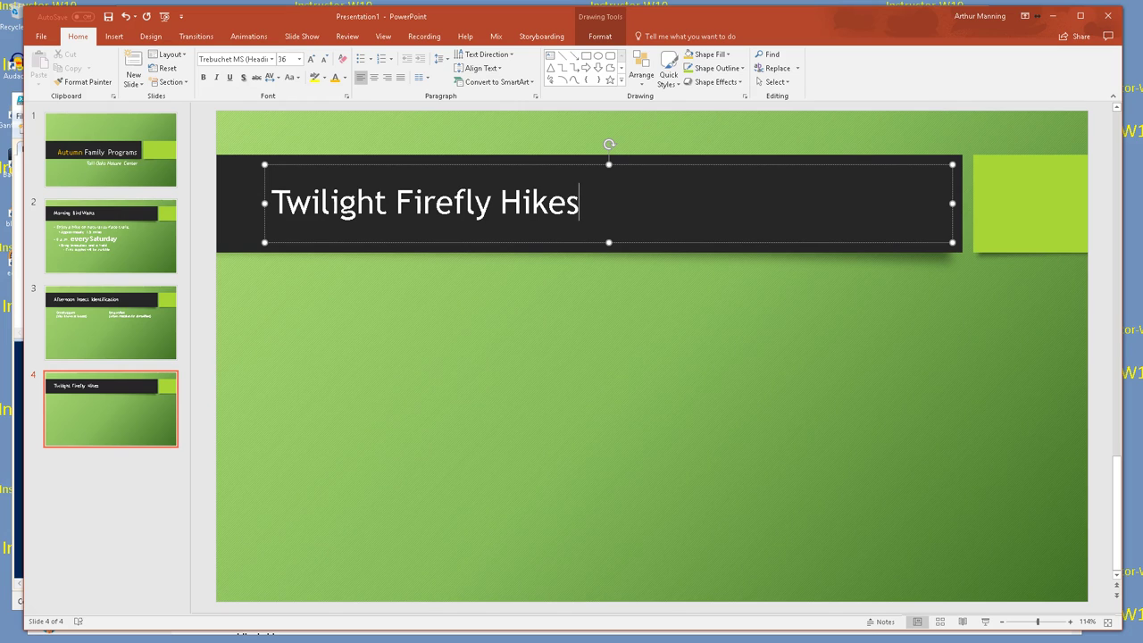
type("!")
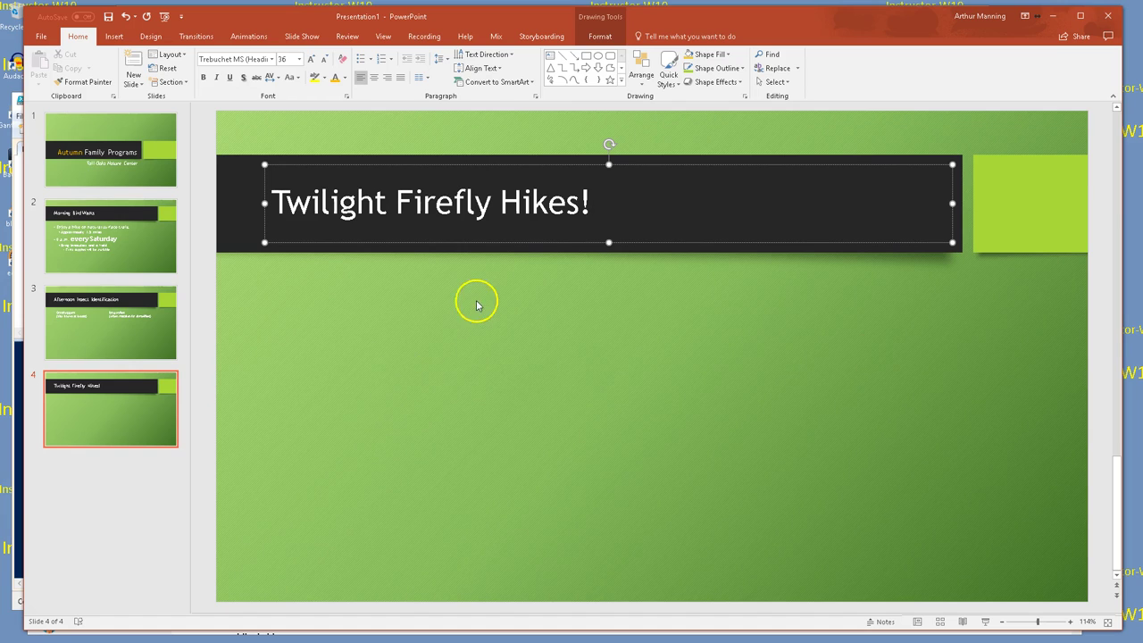
- Open Save As and browse to the cs101 course folder under Documents on drive D
left_click(310, 329)
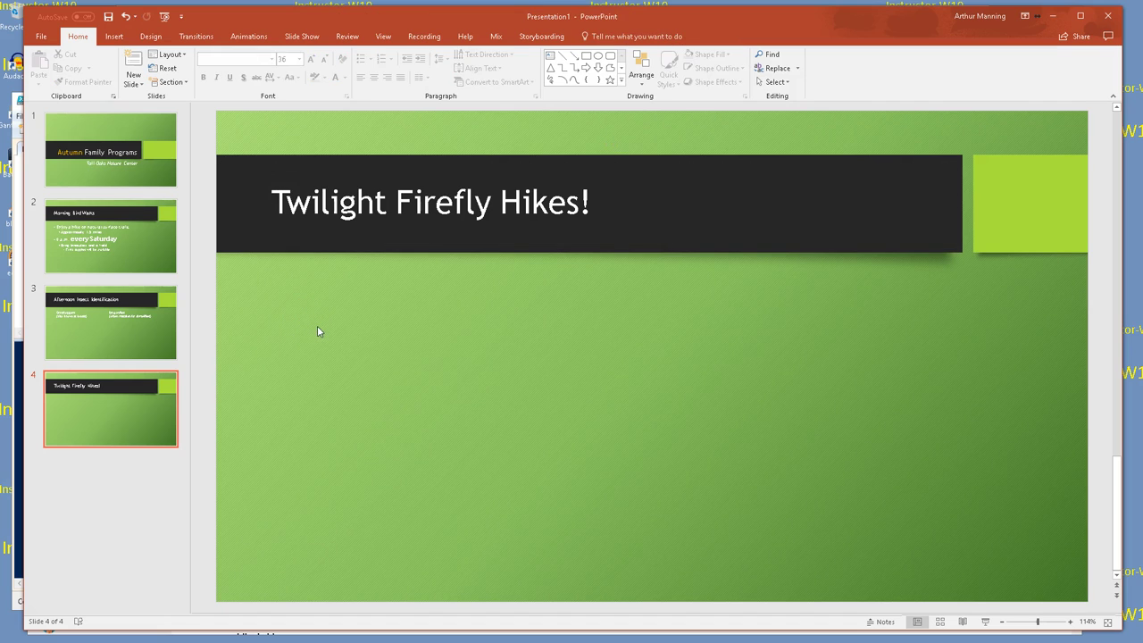
key("ctrl+s")
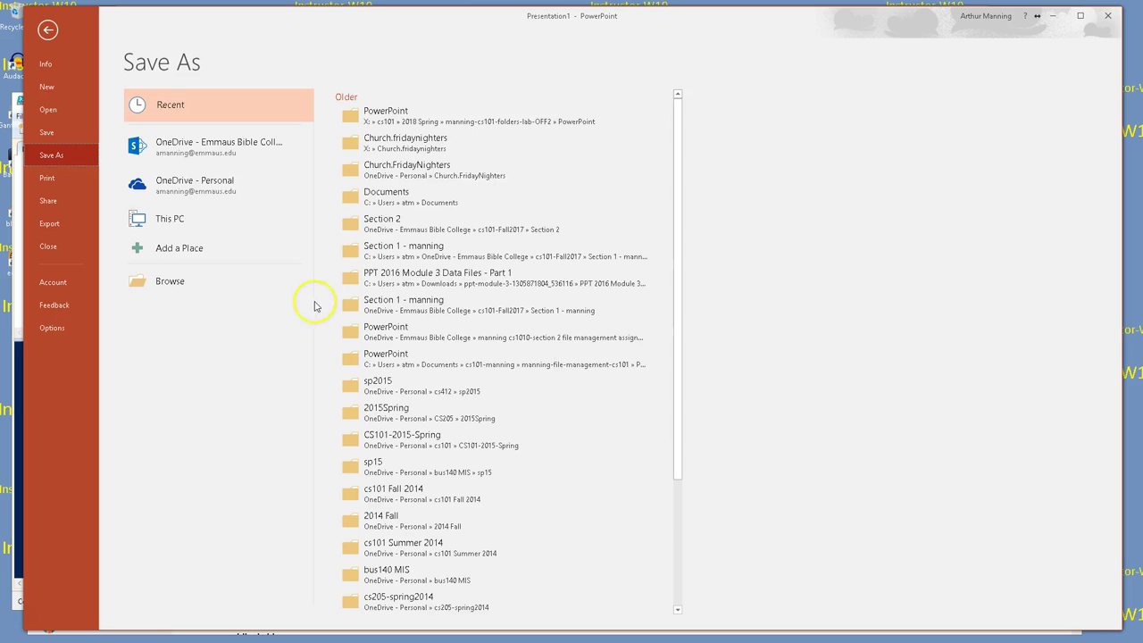
left_click(204, 143)
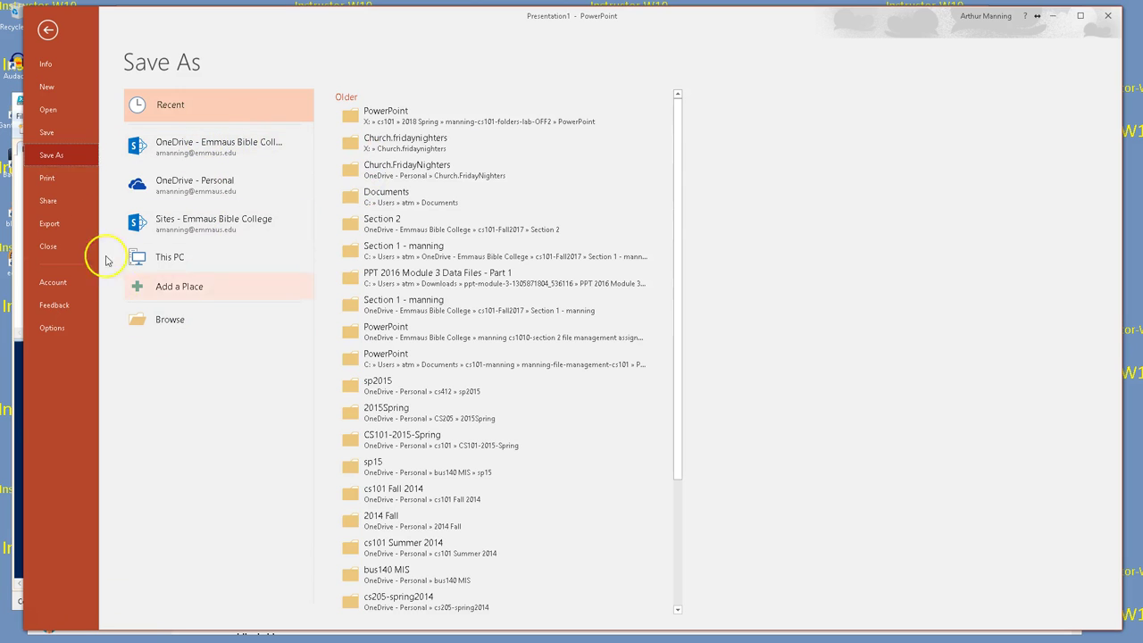
left_click(170, 322)
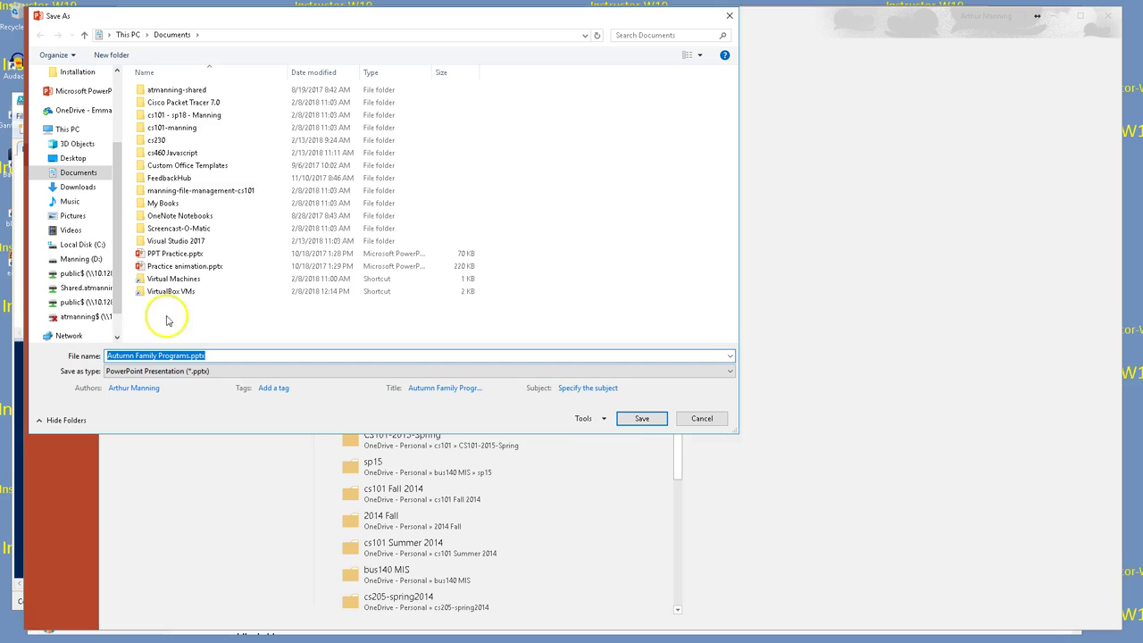
left_click(83, 259)
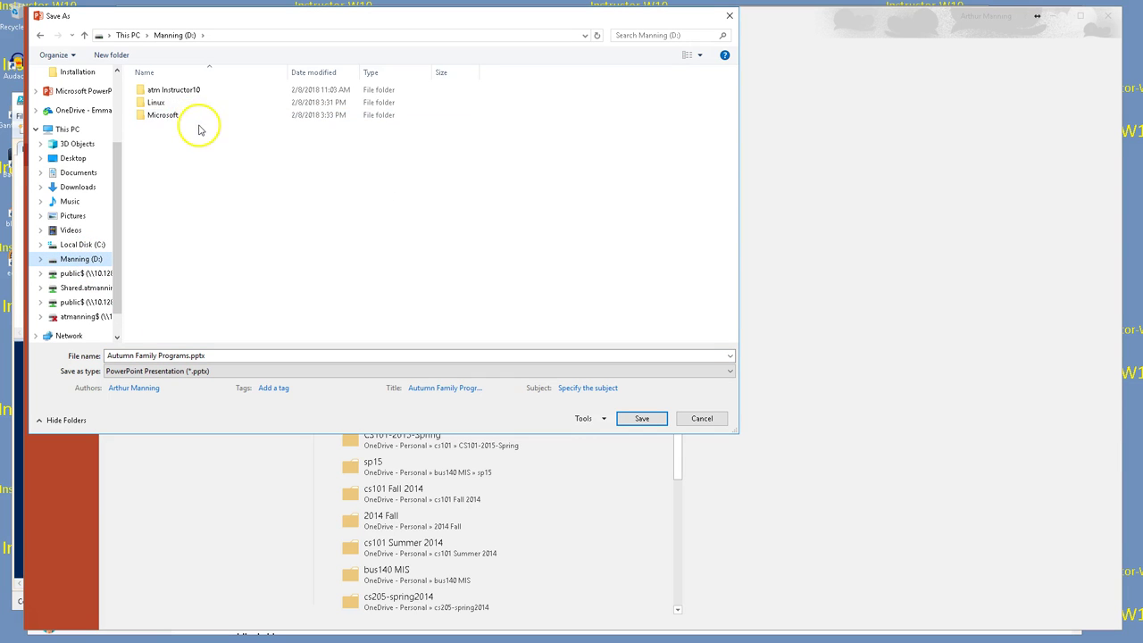
left_click(155, 90)
double_click(154, 89)
left_click(166, 92)
double_click(167, 92)
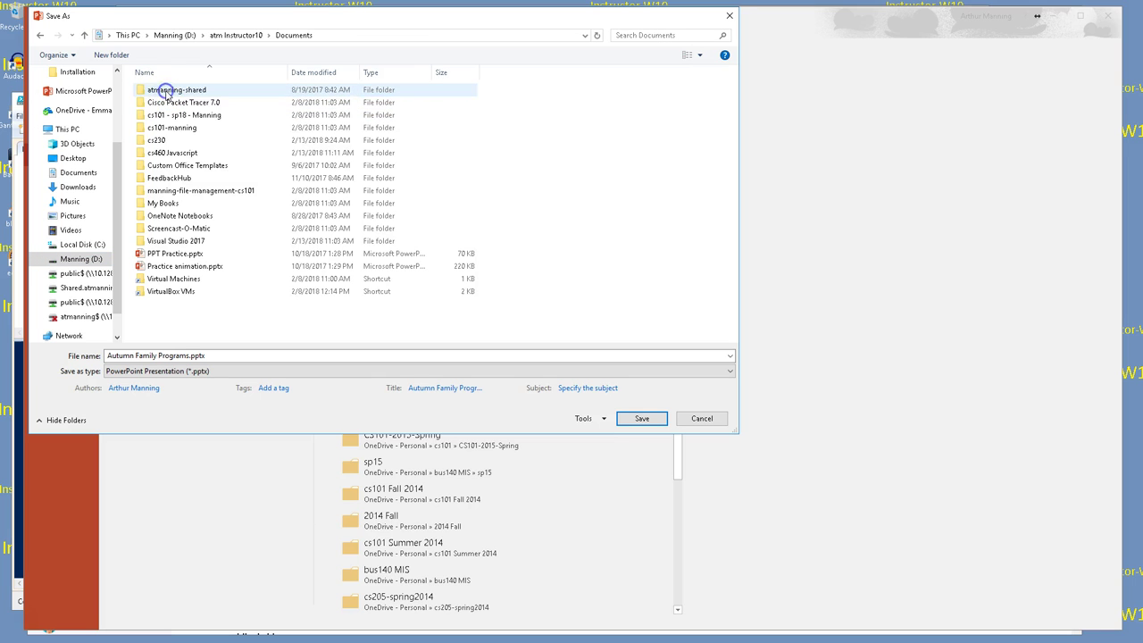
left_click(161, 115)
double_click(161, 115)
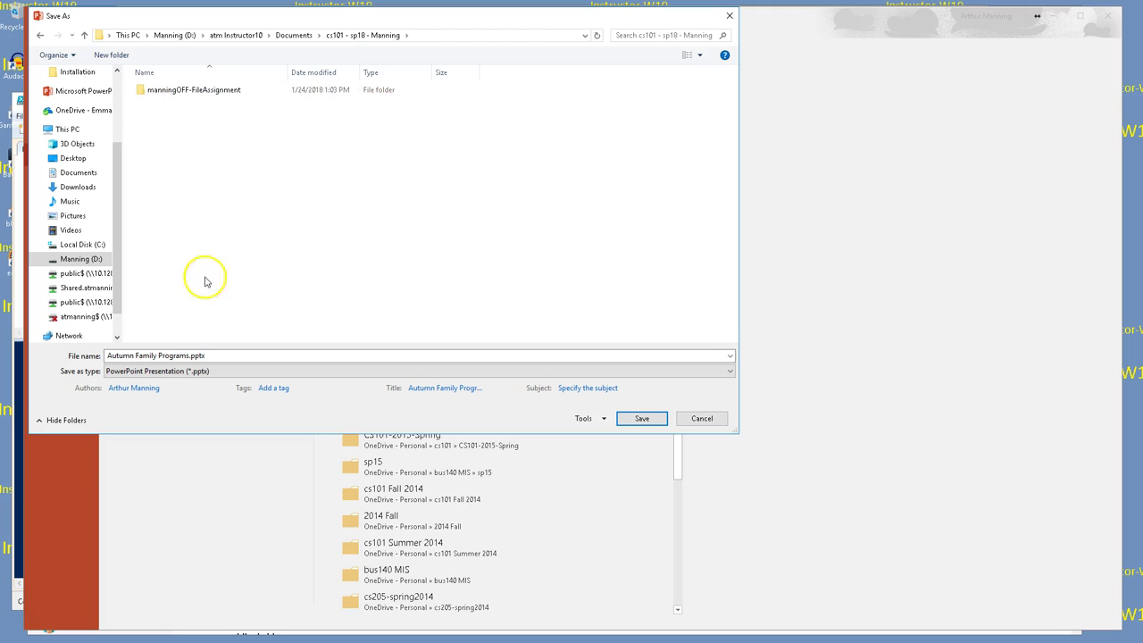
- Prefix the file name with the user's surname and 'PPT Module 1 -', then save
left_click(147, 356)
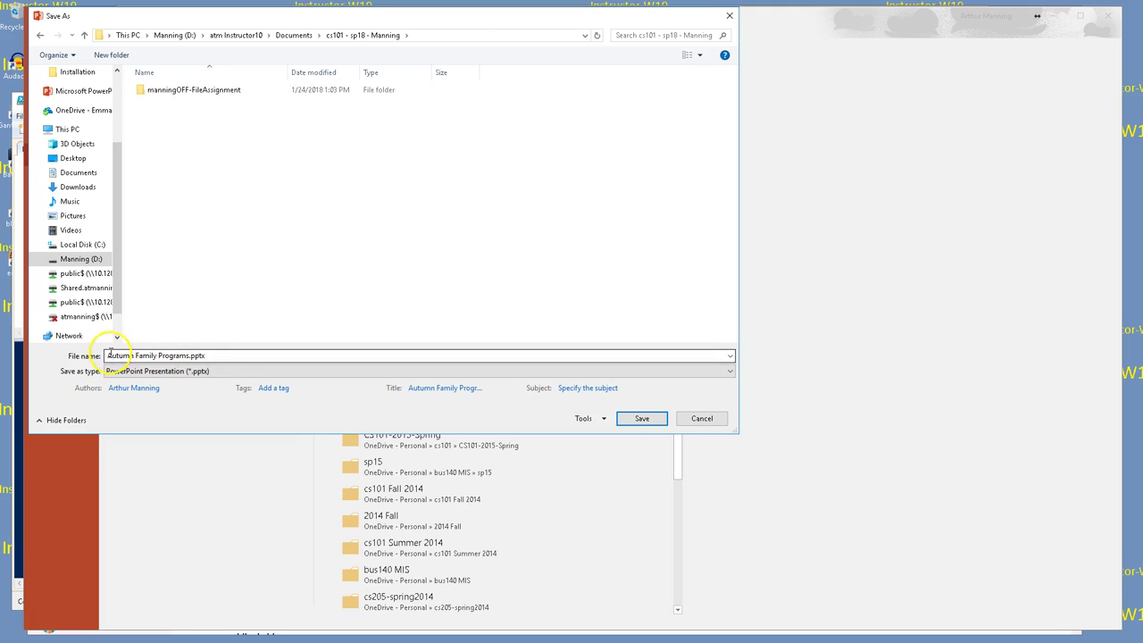
left_click(107, 356)
left_click(108, 355)
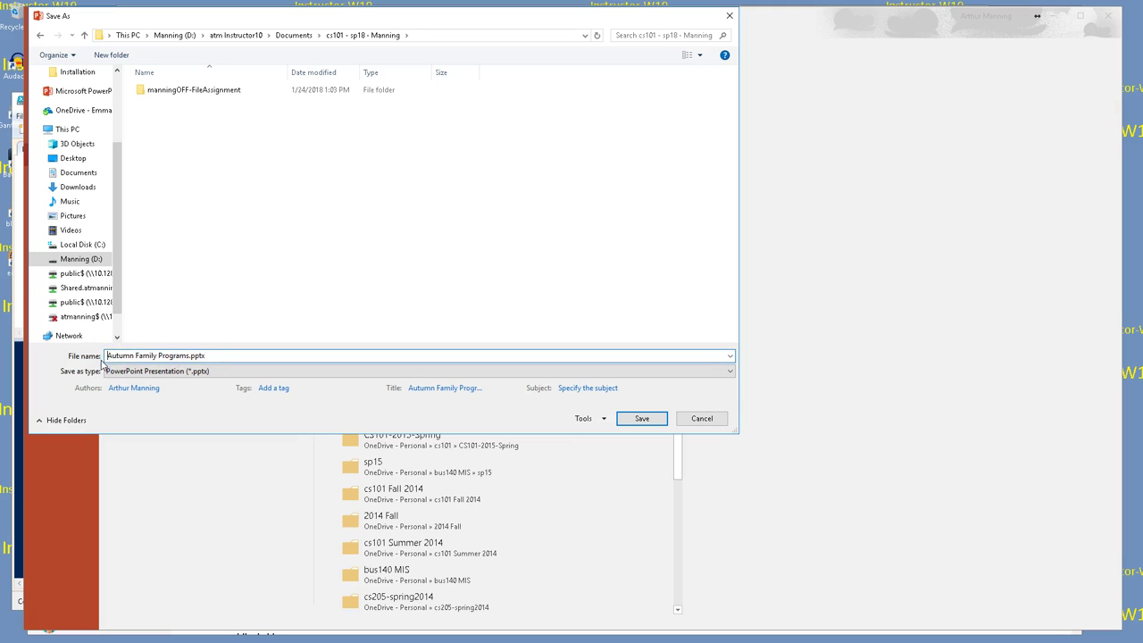
type("manning")
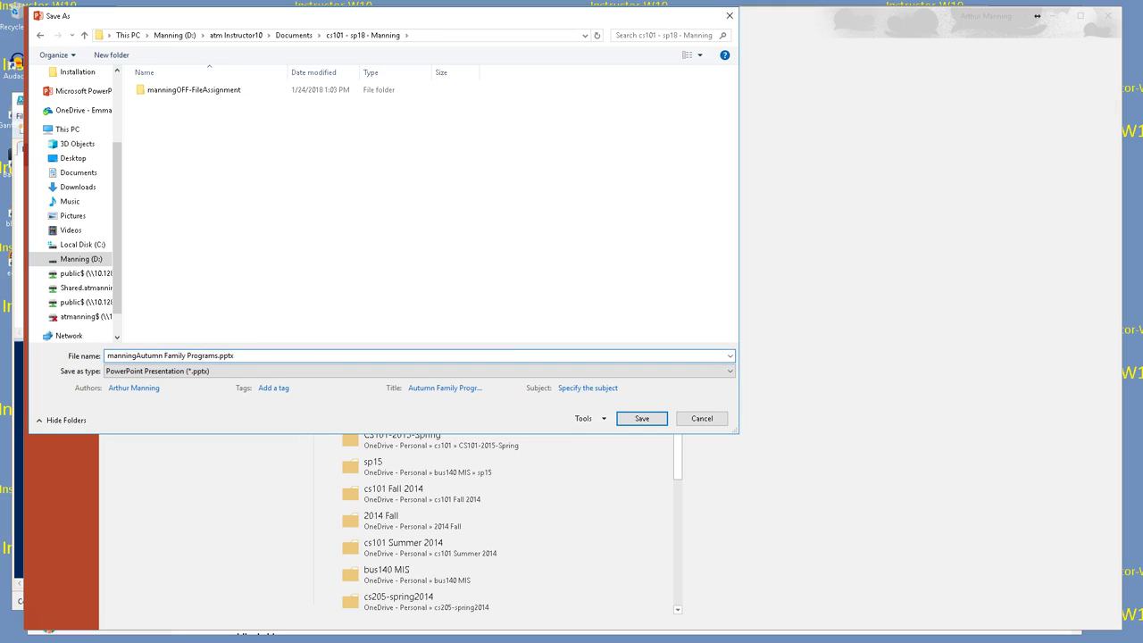
type(" PPT Module 2")
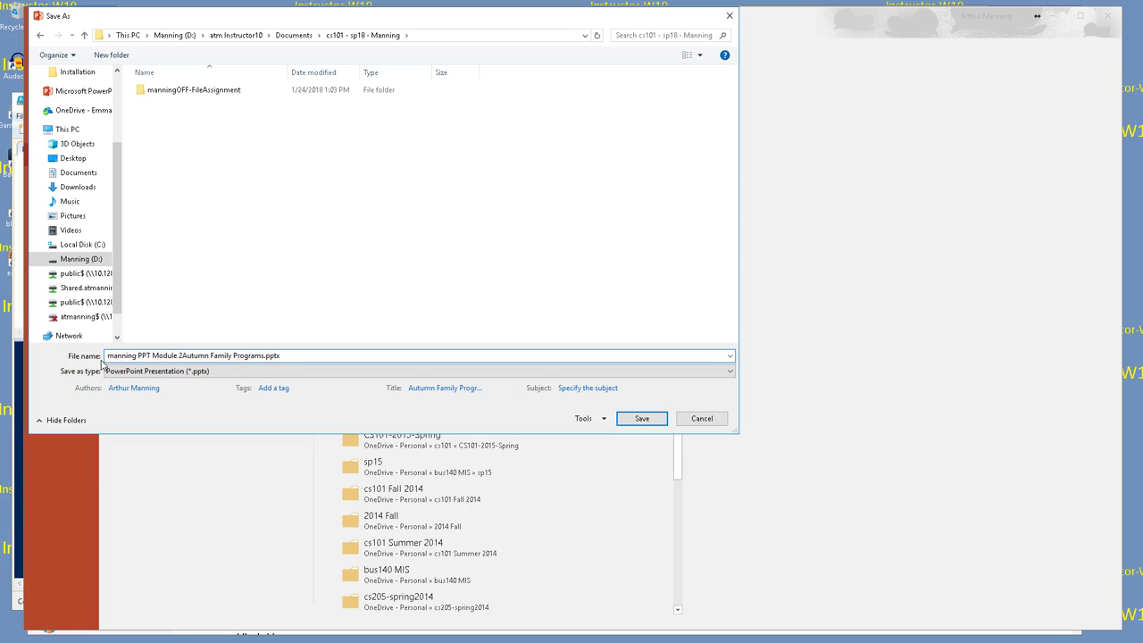
key("BackSpace")
type("1 -")
key("Return")
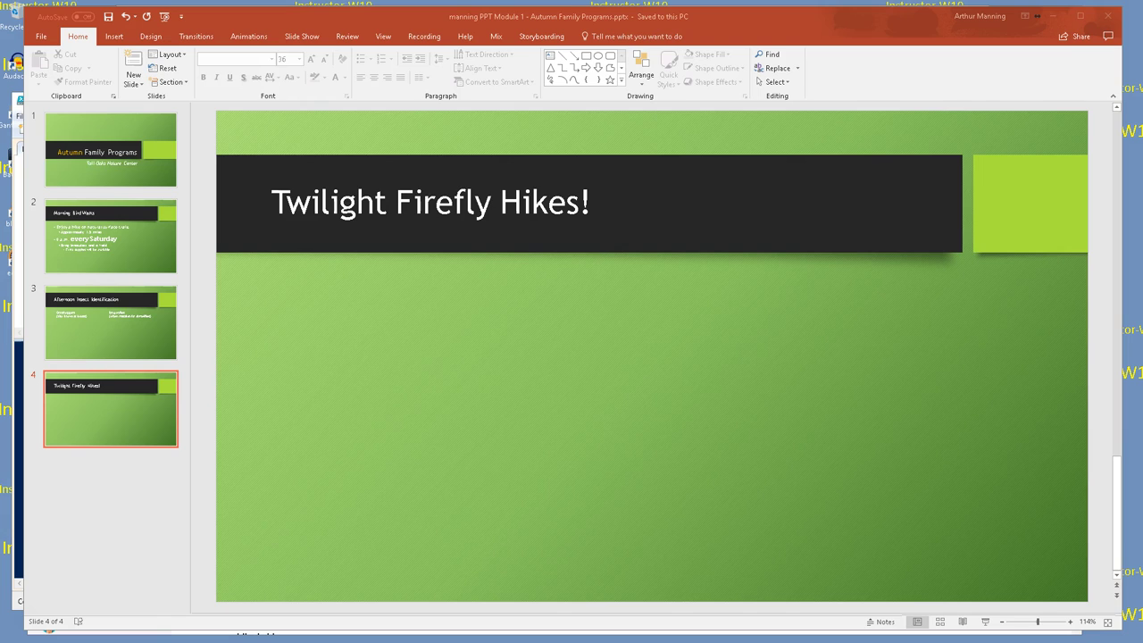
- Apply the red, brick-textured Main Event theme from the Design tab to all four slides
left_click(1034, 304)
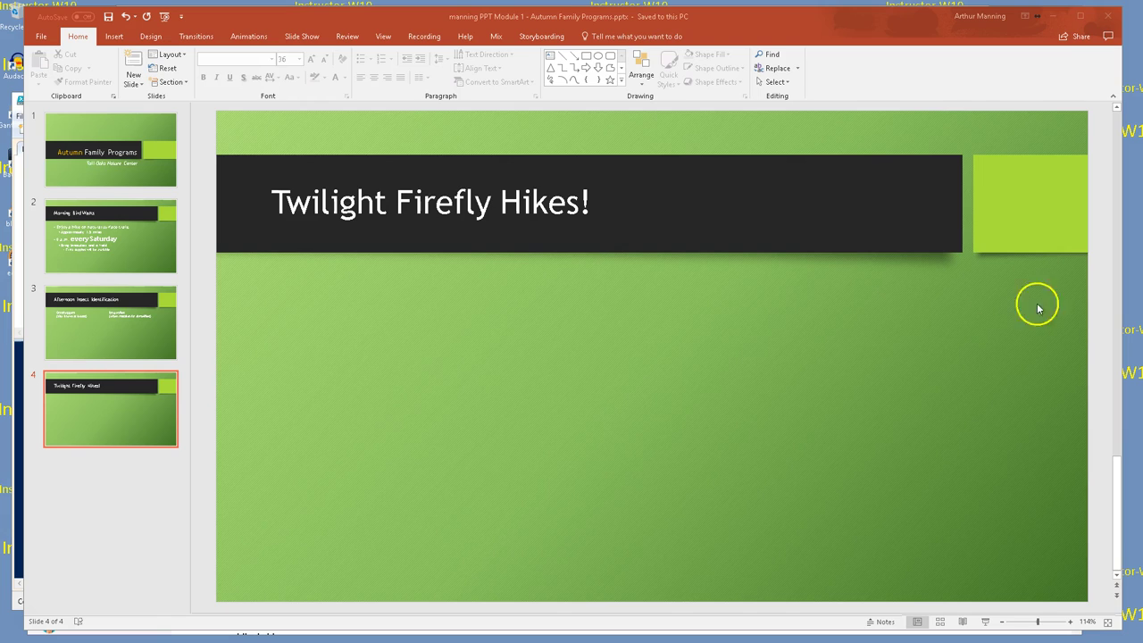
left_click(151, 38)
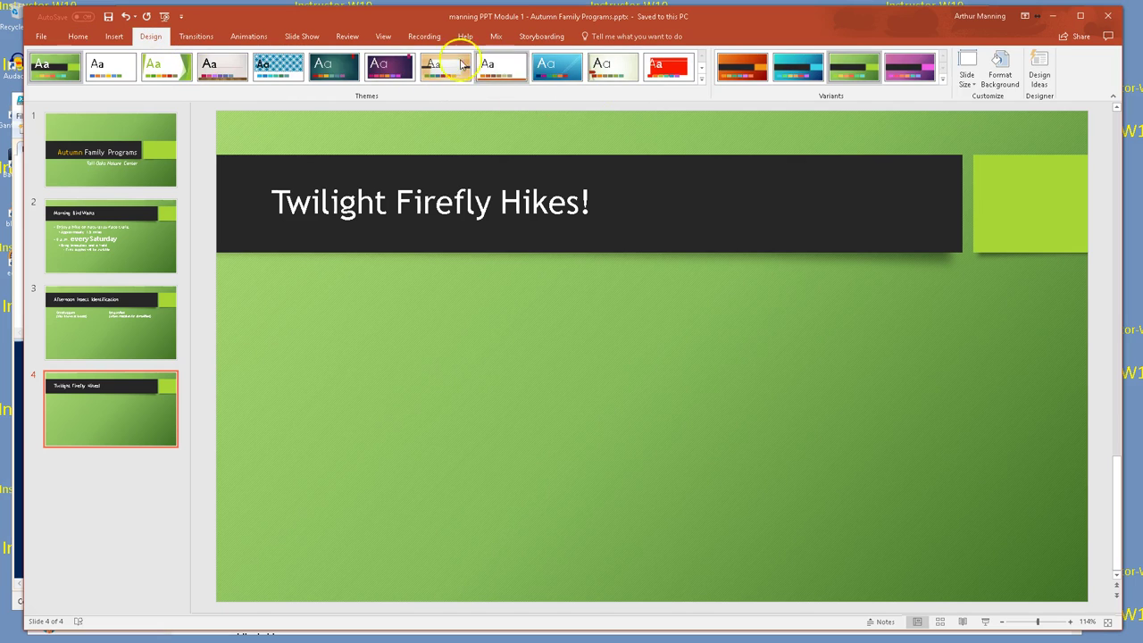
left_click(701, 79)
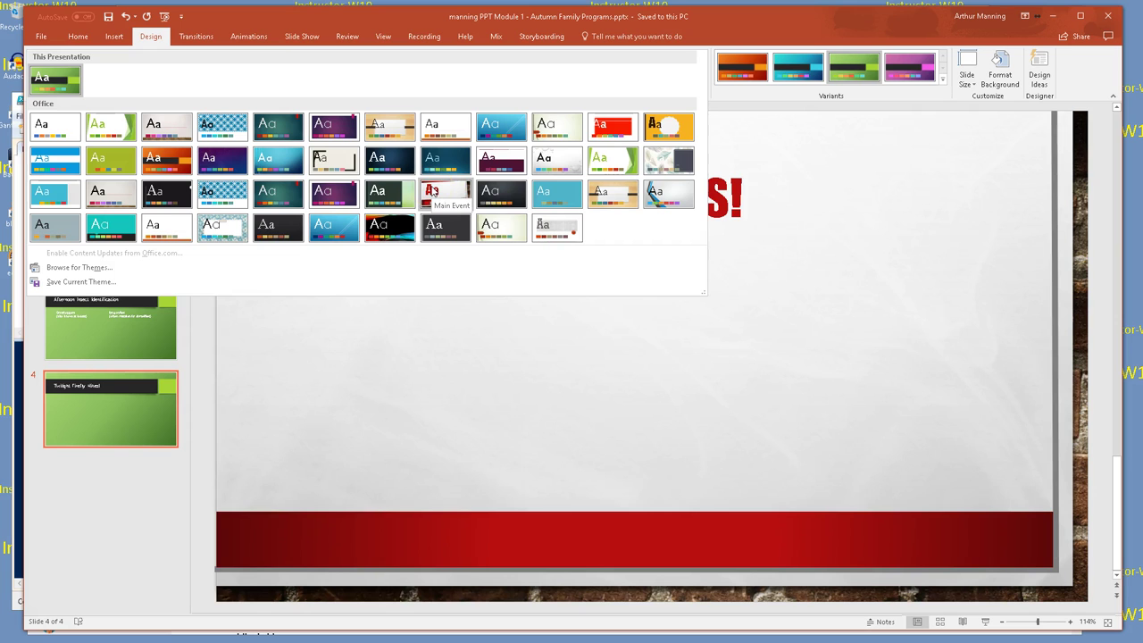
left_click(431, 191)
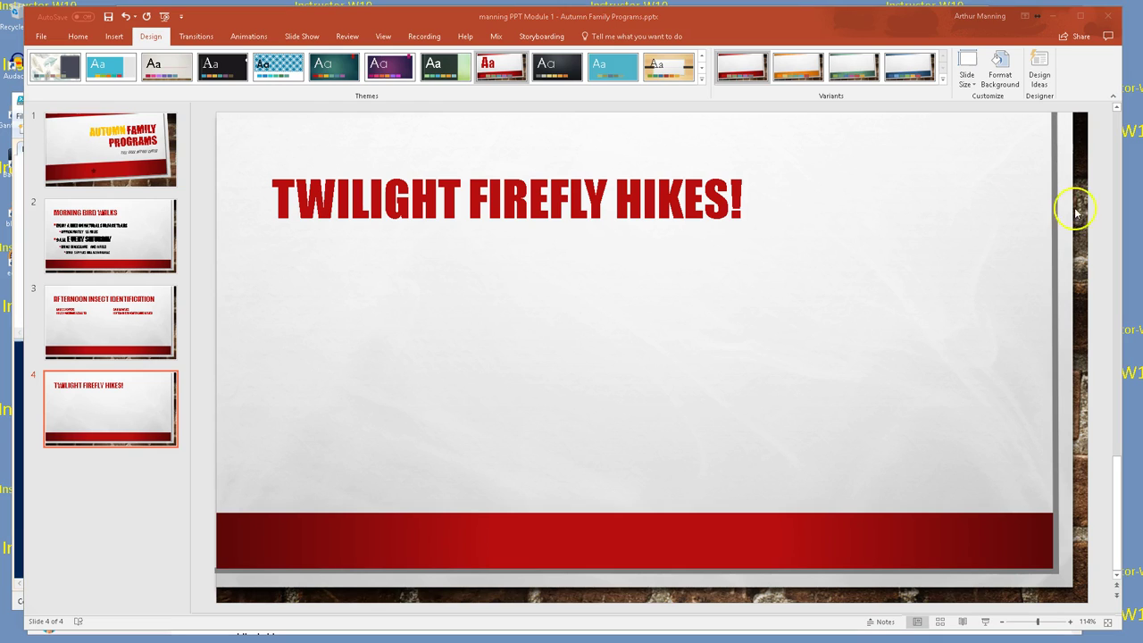
- Switch the brick theme to its green colour variant and view the title slide
left_click(842, 134)
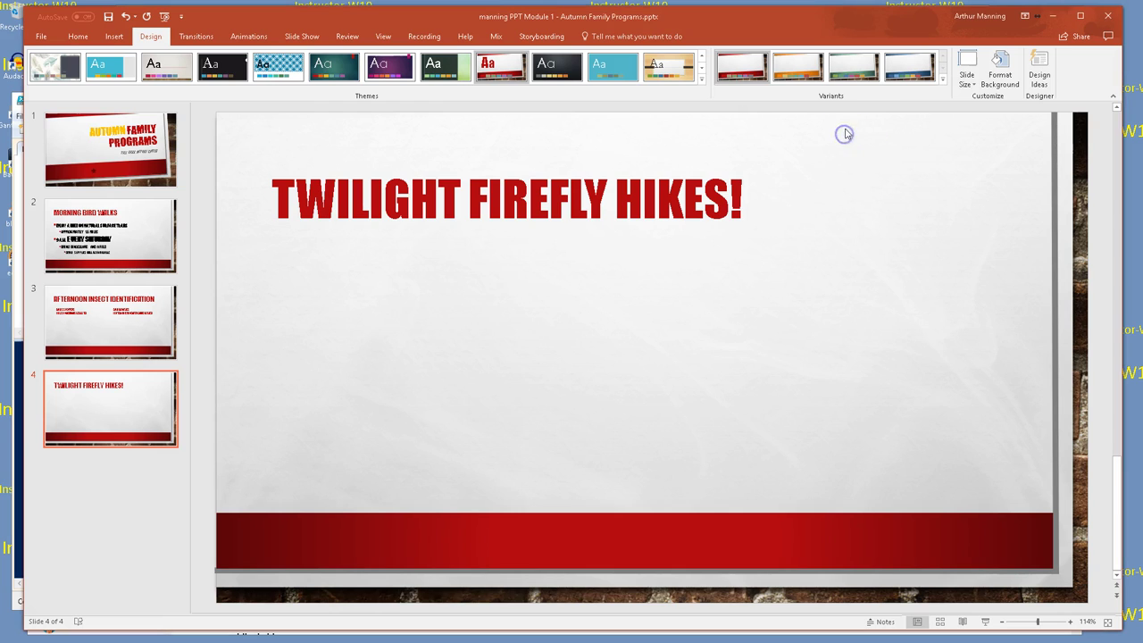
left_click(848, 72)
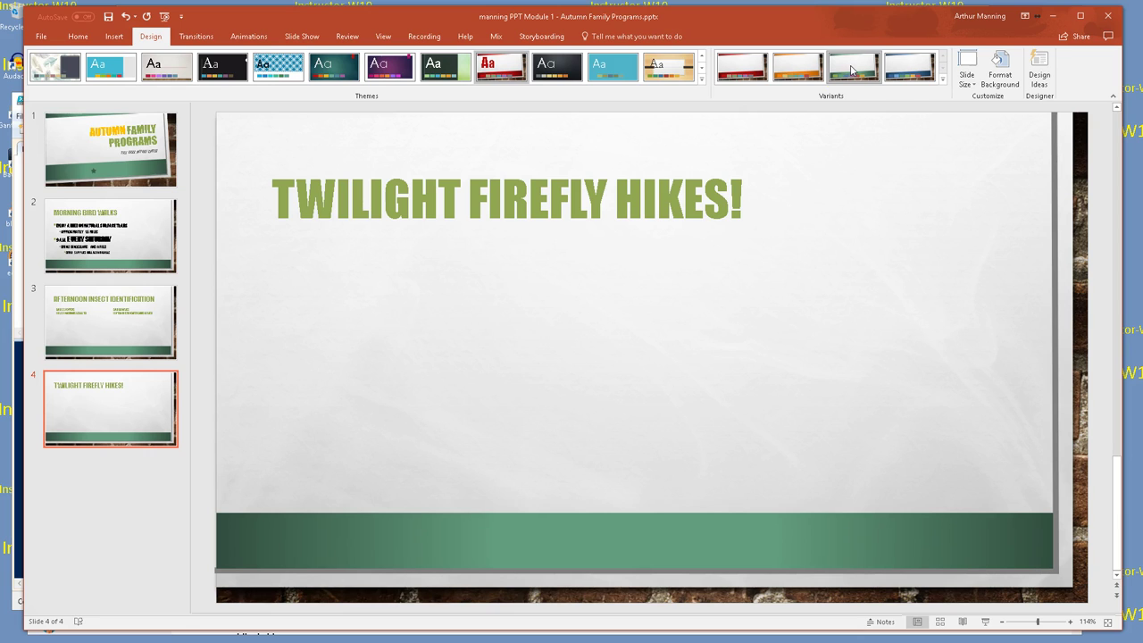
left_click(111, 149)
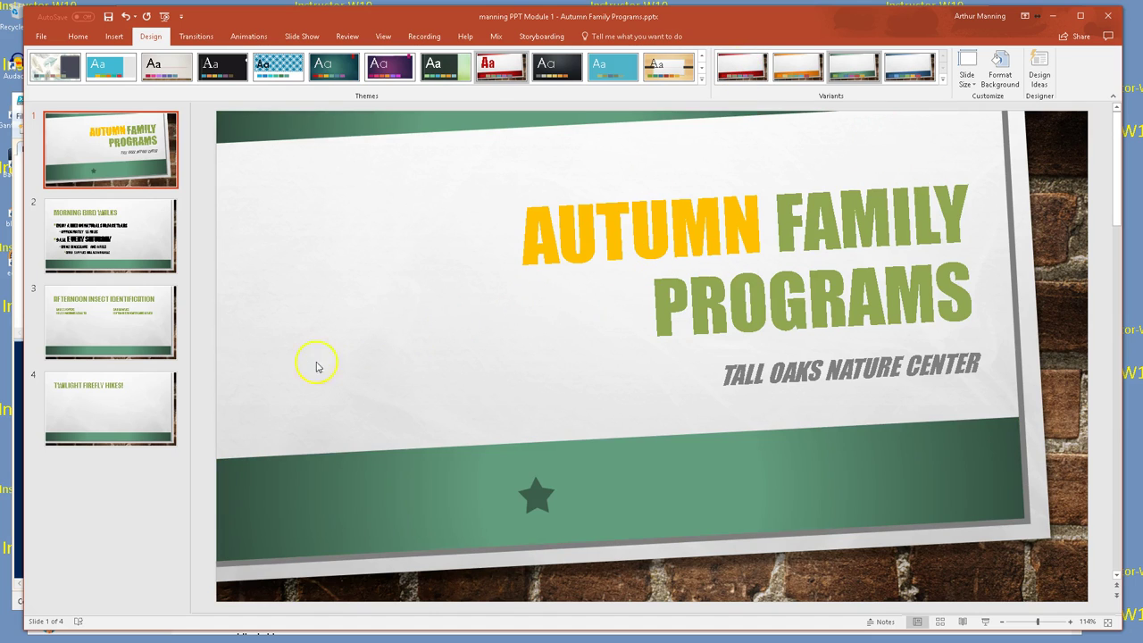
- Check the Twilight Firefly Hikes! slide, then return to the title slide
left_click(134, 383)
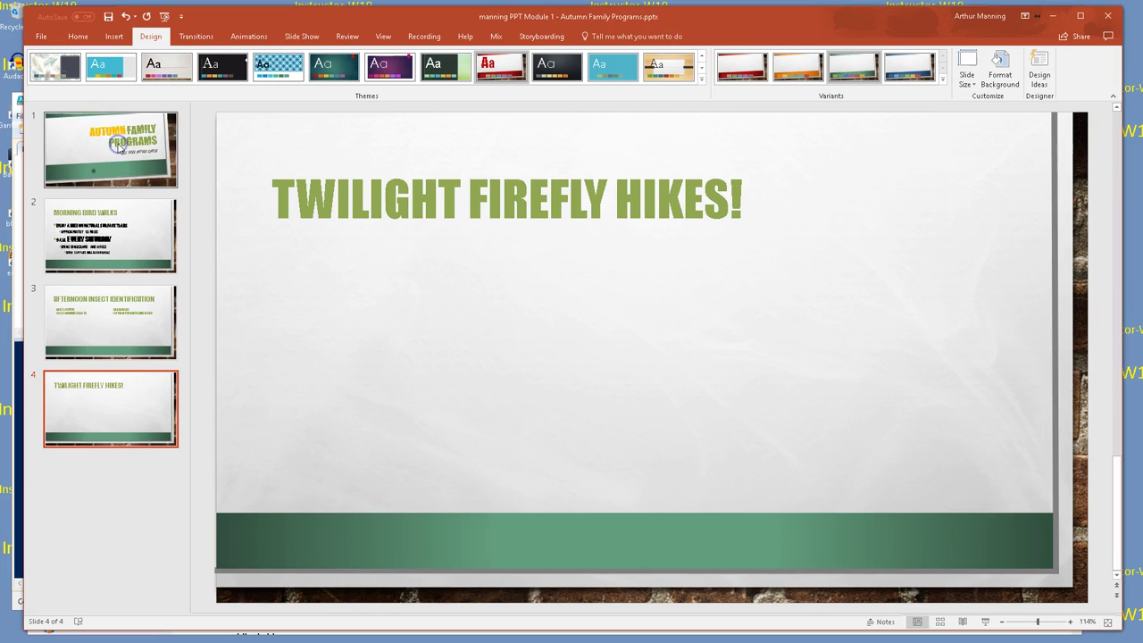
left_click(117, 149)
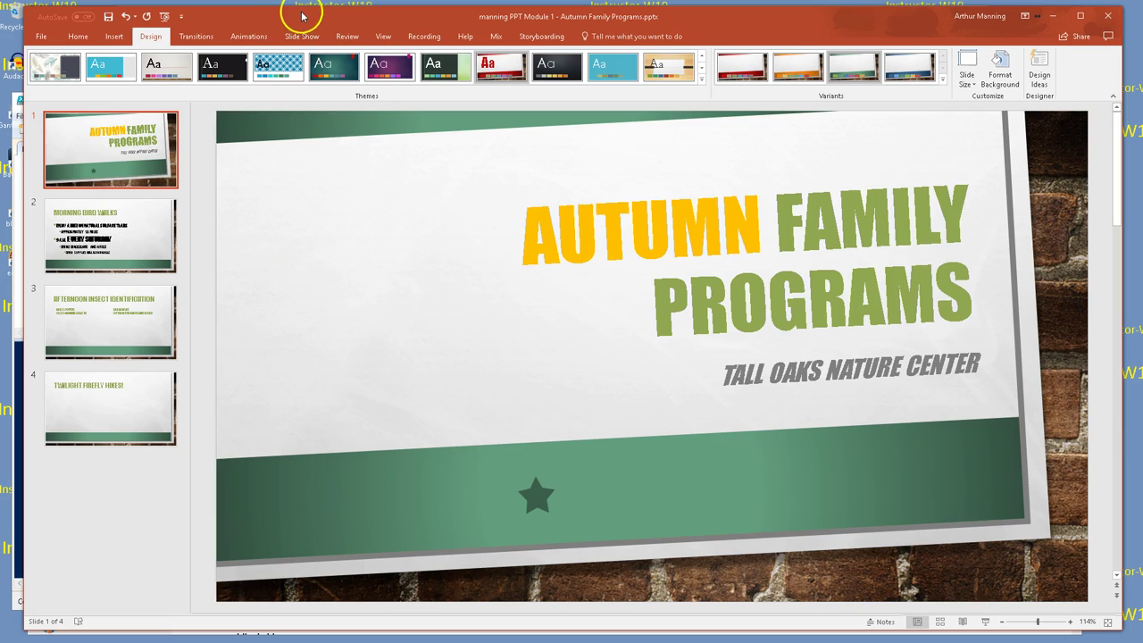
left_click(288, 72)
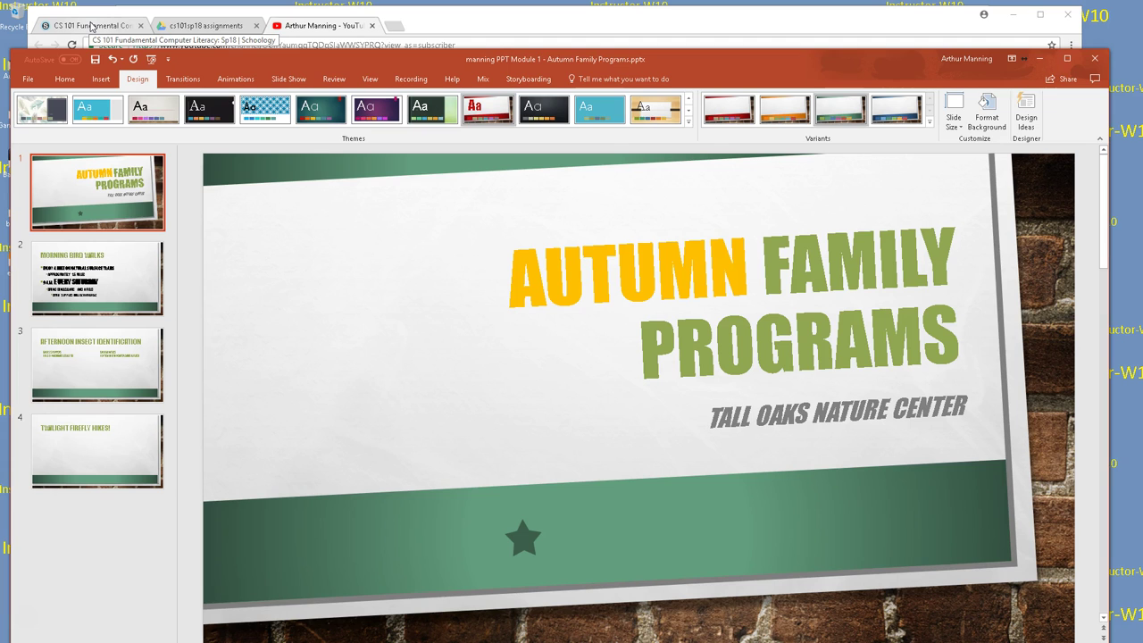
- Open the CS 101 page's student online companion Data Files and scroll to PPT 2016 Module 1
left_click(92, 26)
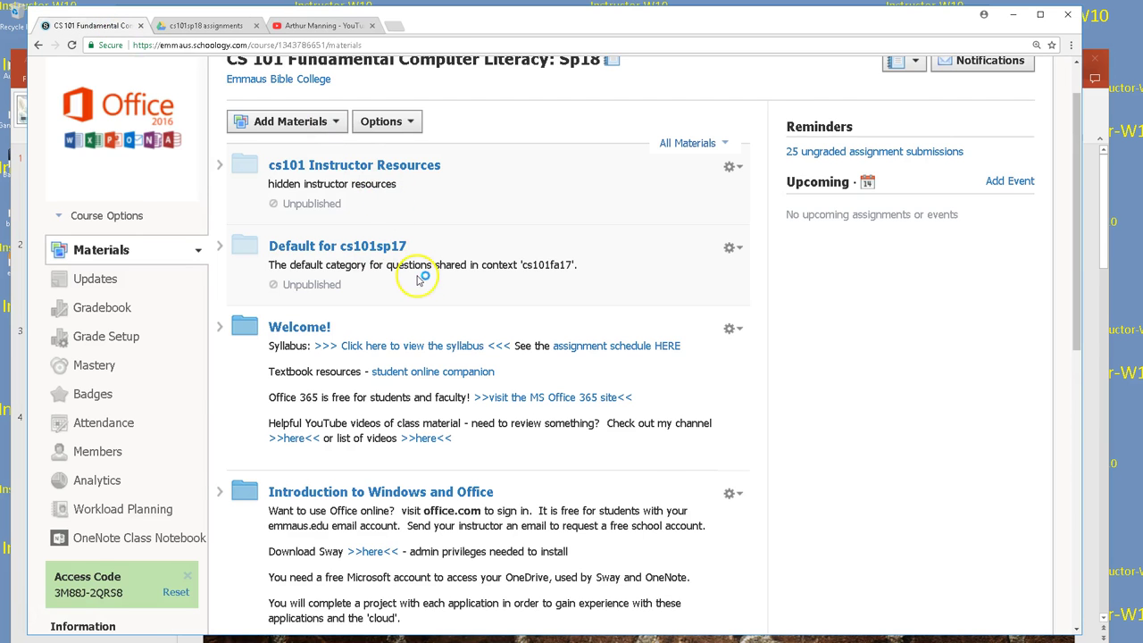
scroll(427, 275, "down", 1)
left_click_drag(428, 275, 464, 261)
scroll(465, 261, "down", 3)
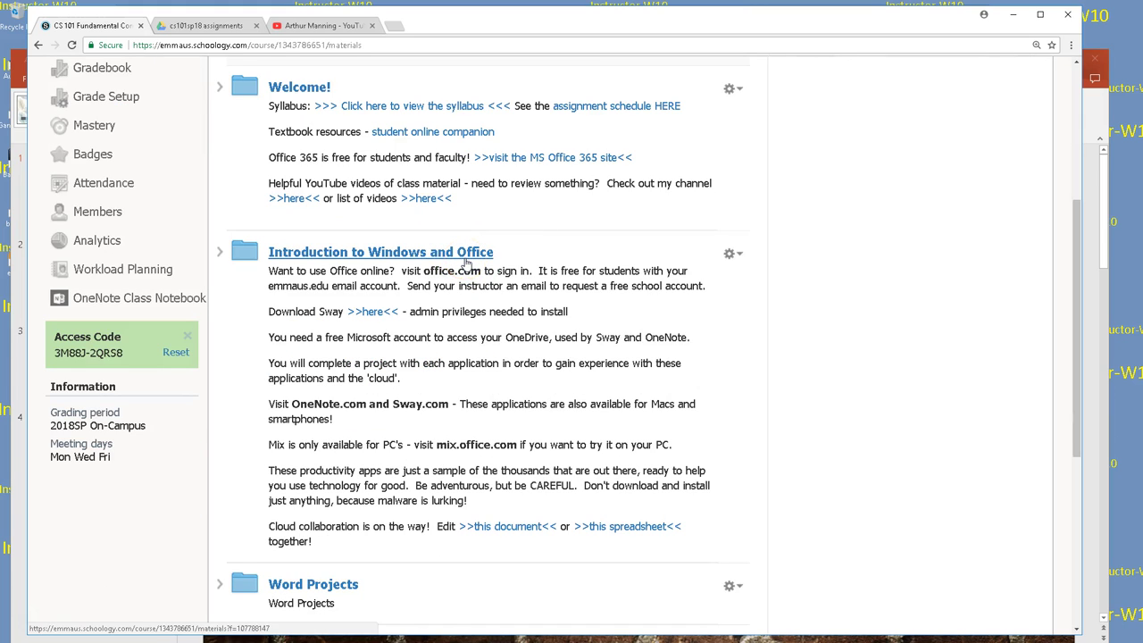
left_click(415, 136)
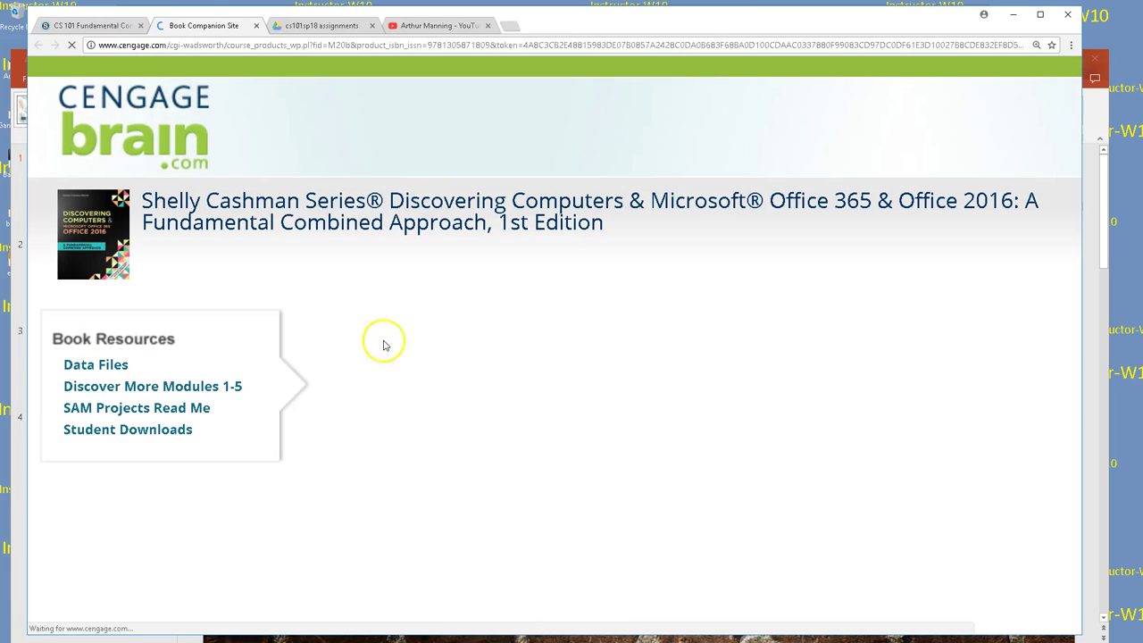
left_click(115, 365)
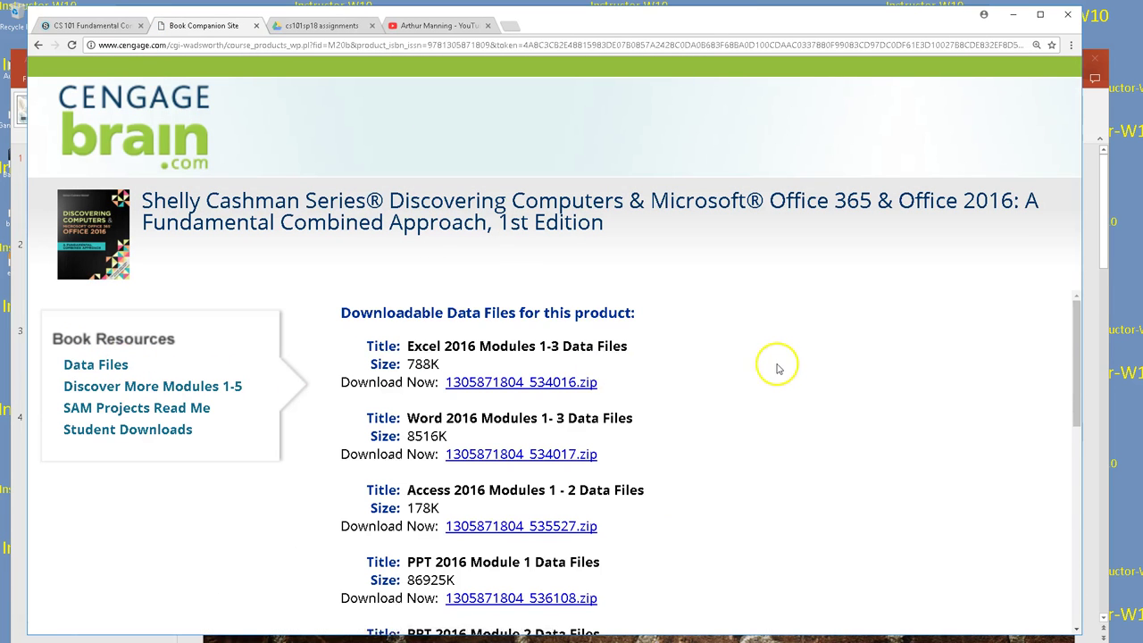
scroll(779, 368, "down", 3)
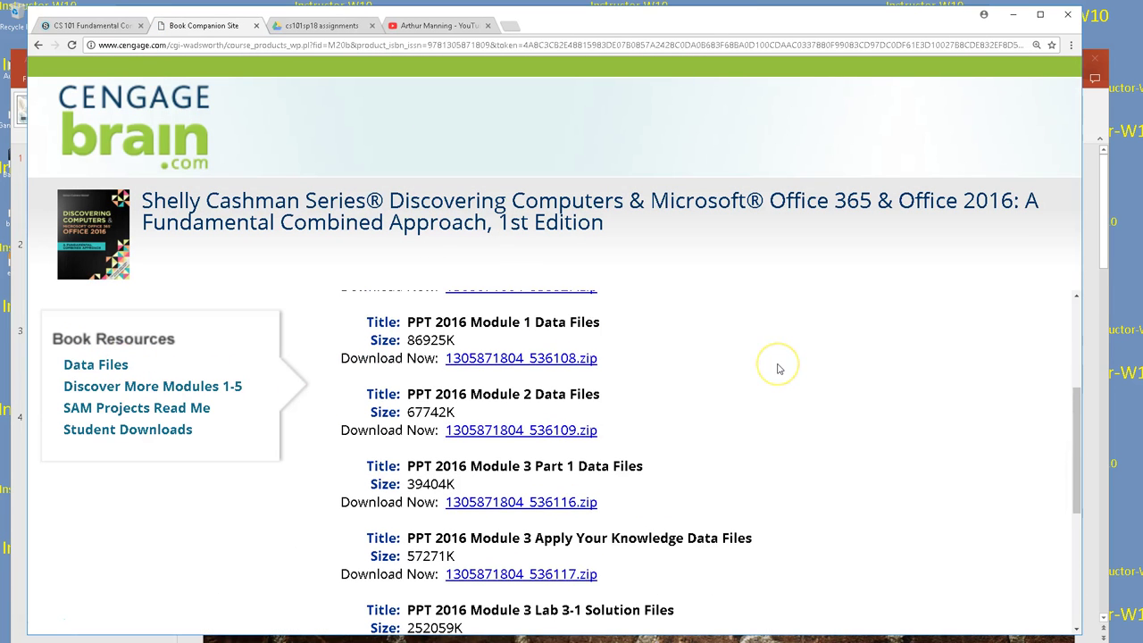
- Download the PPT 2016 Module 1 zip to the cs101 course folder in Documents on D:
left_click(506, 359)
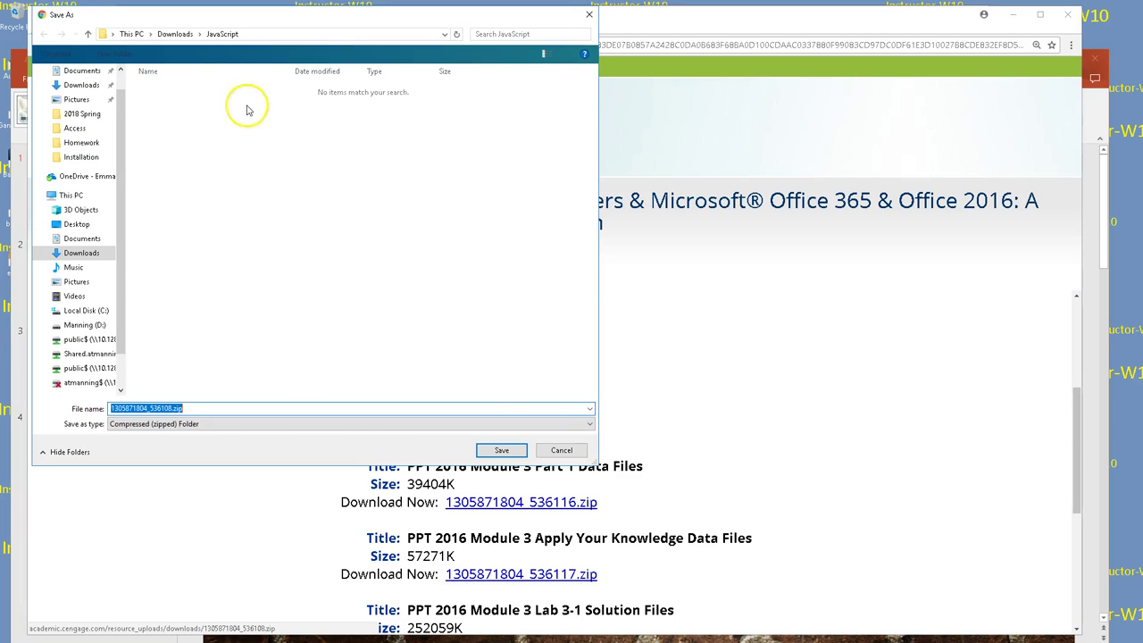
left_click(103, 325)
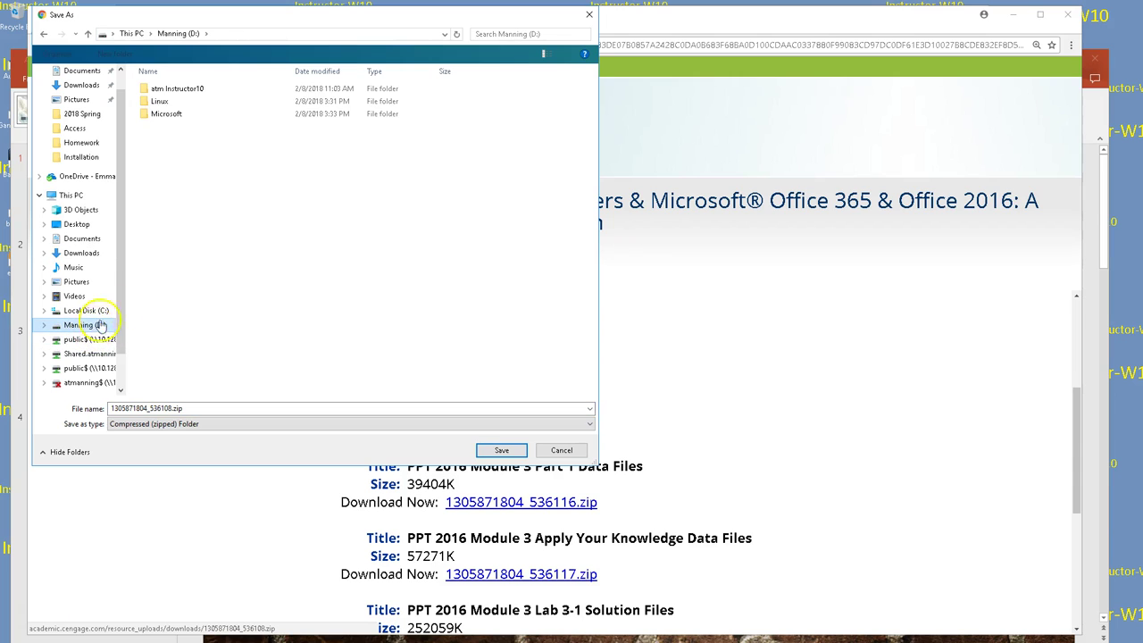
double_click(159, 89)
left_click(162, 94)
double_click(162, 94)
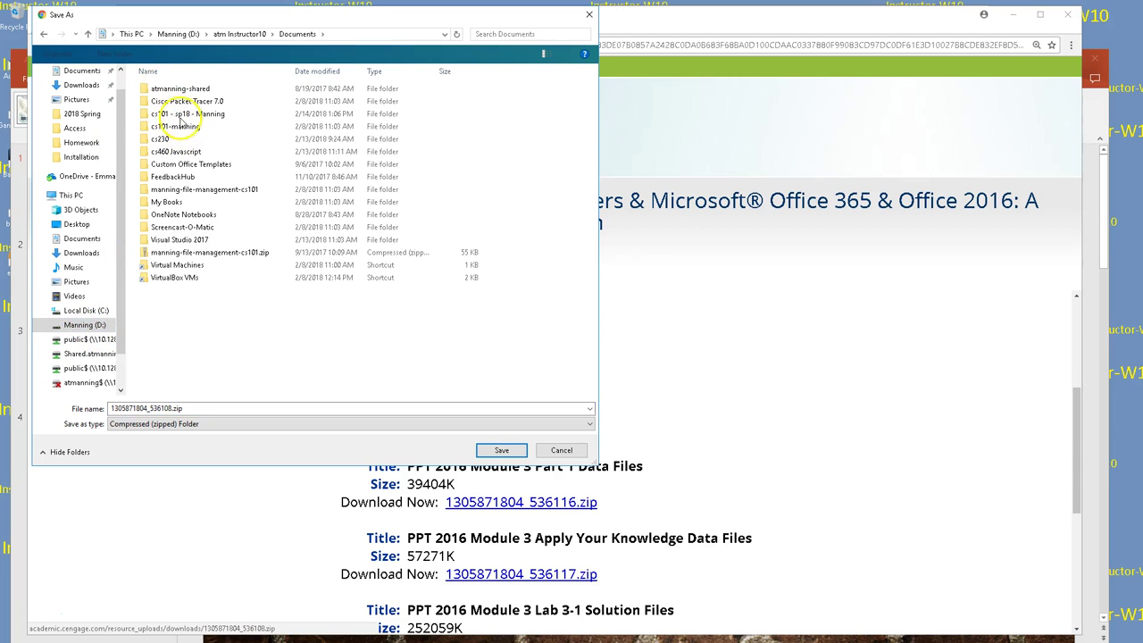
double_click(182, 115)
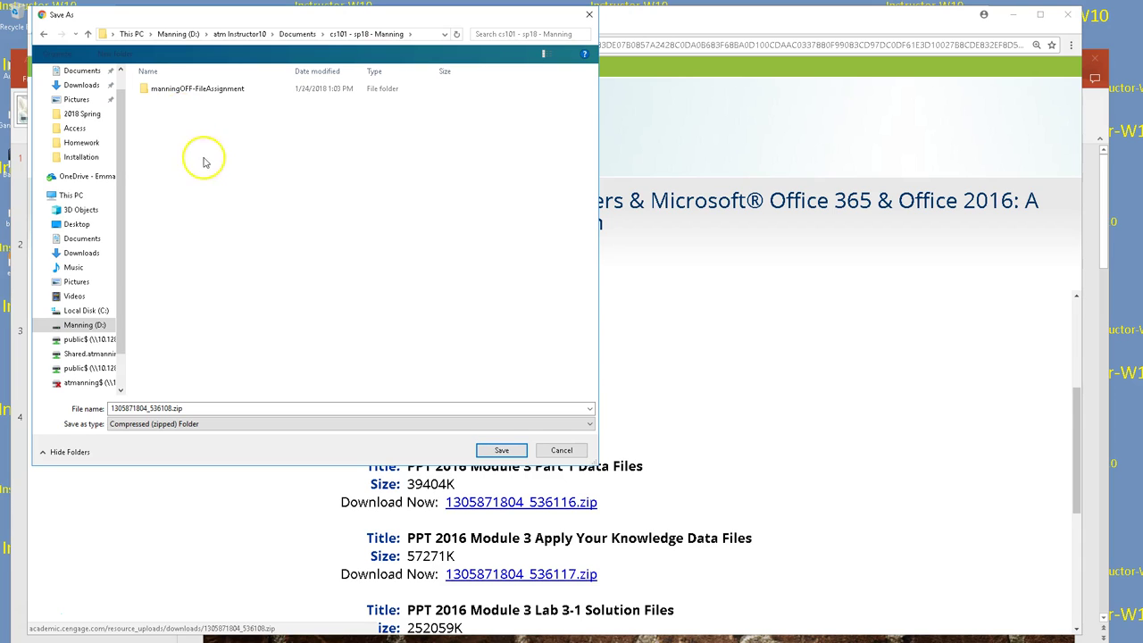
left_click(186, 407)
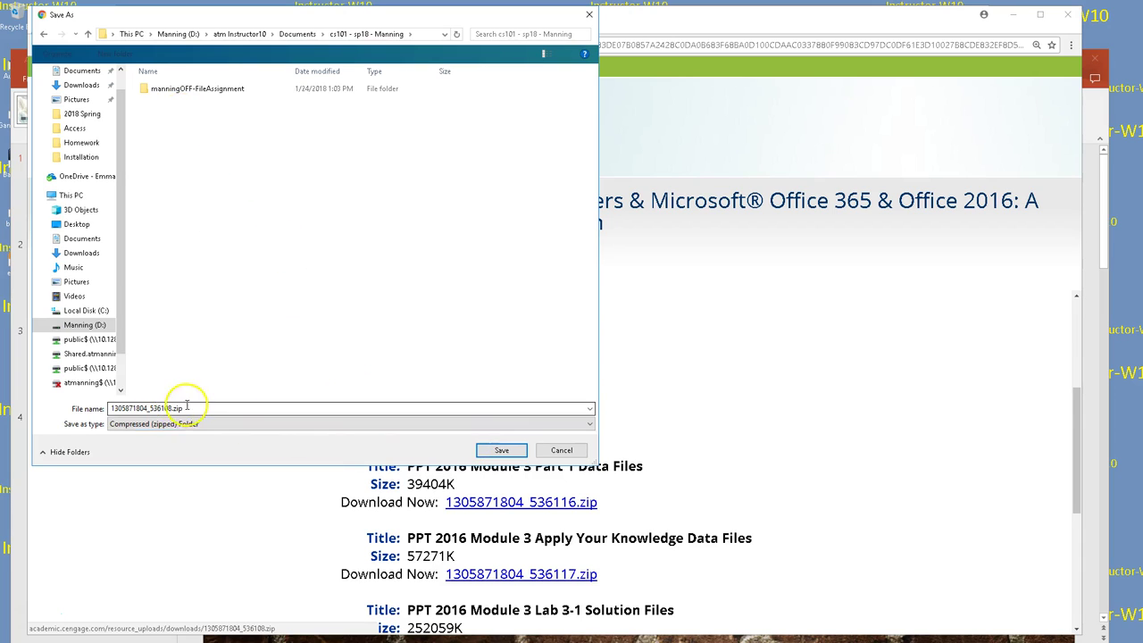
double_click(113, 409)
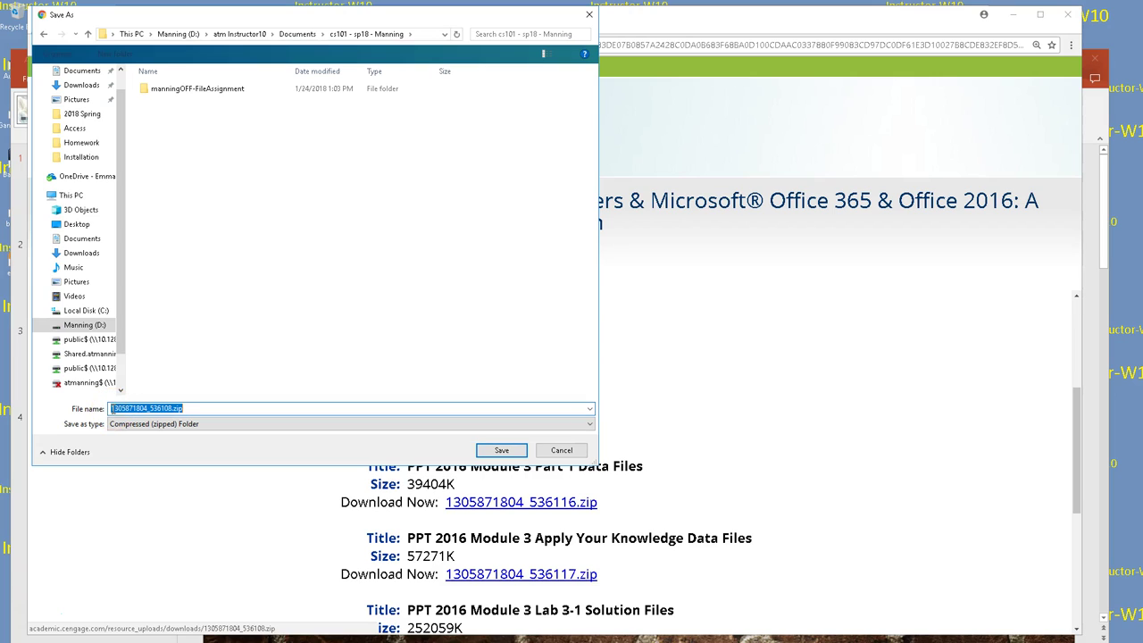
left_click(112, 409)
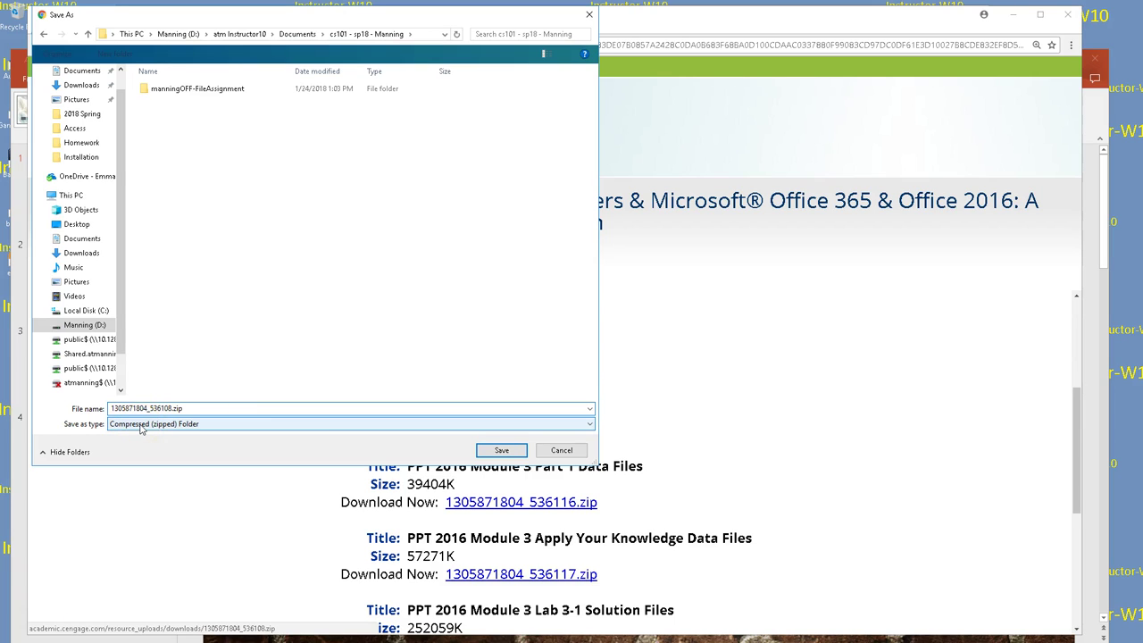
type("ppt1-")
key("Return")
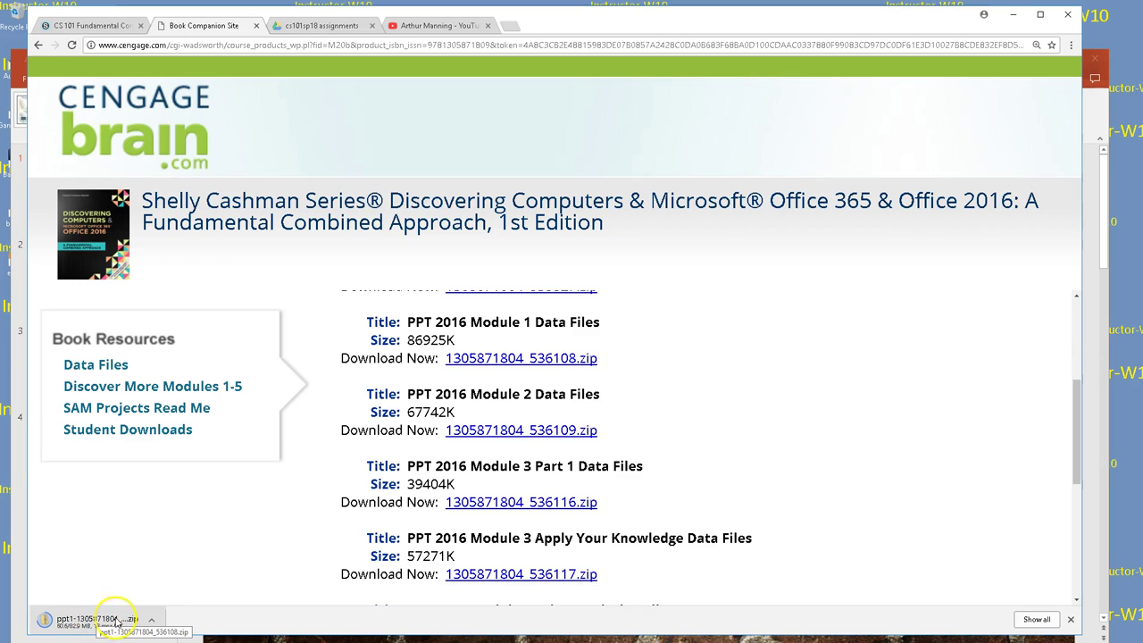
- Show the downloaded zip in its folder, with the Explorer window over the browser
left_click(151, 620)
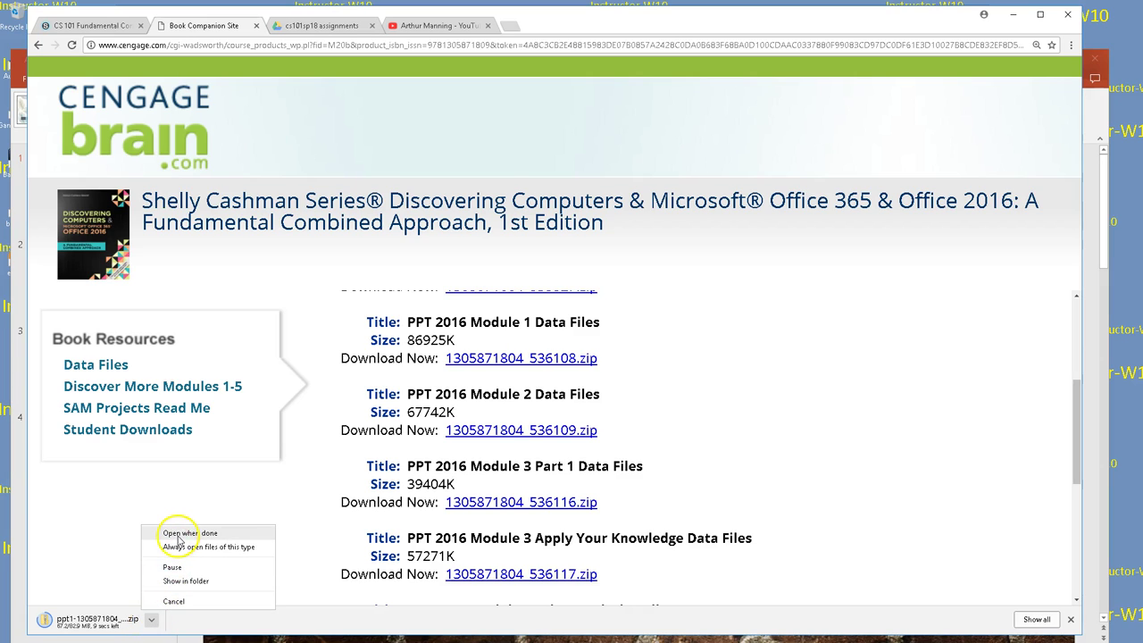
left_click(196, 582)
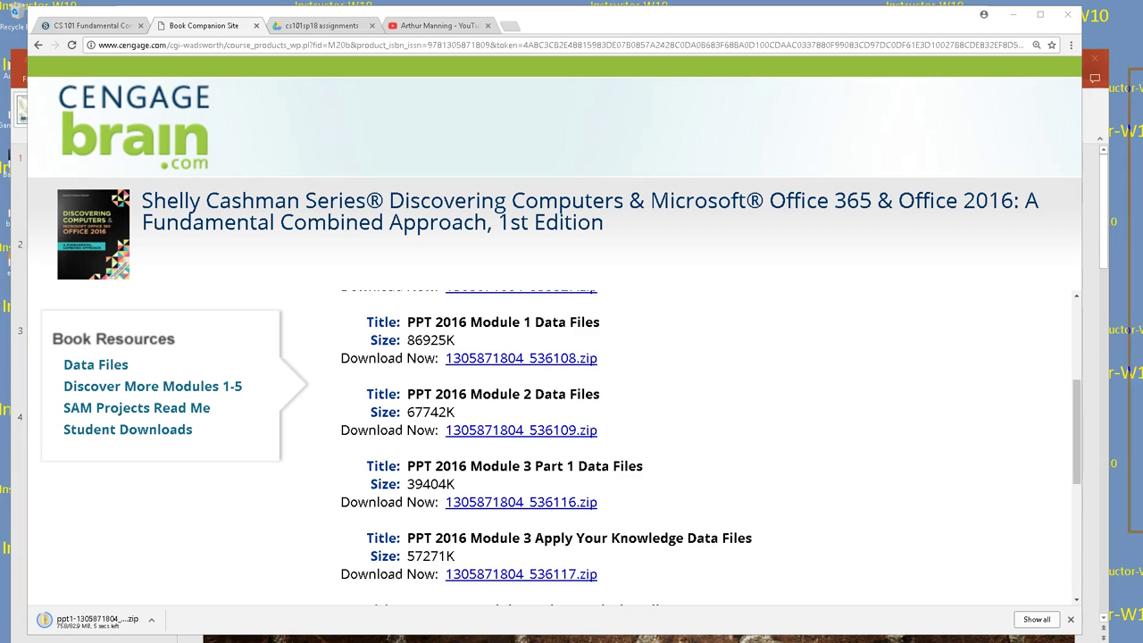
left_click_drag(1142, 102, 864, 61)
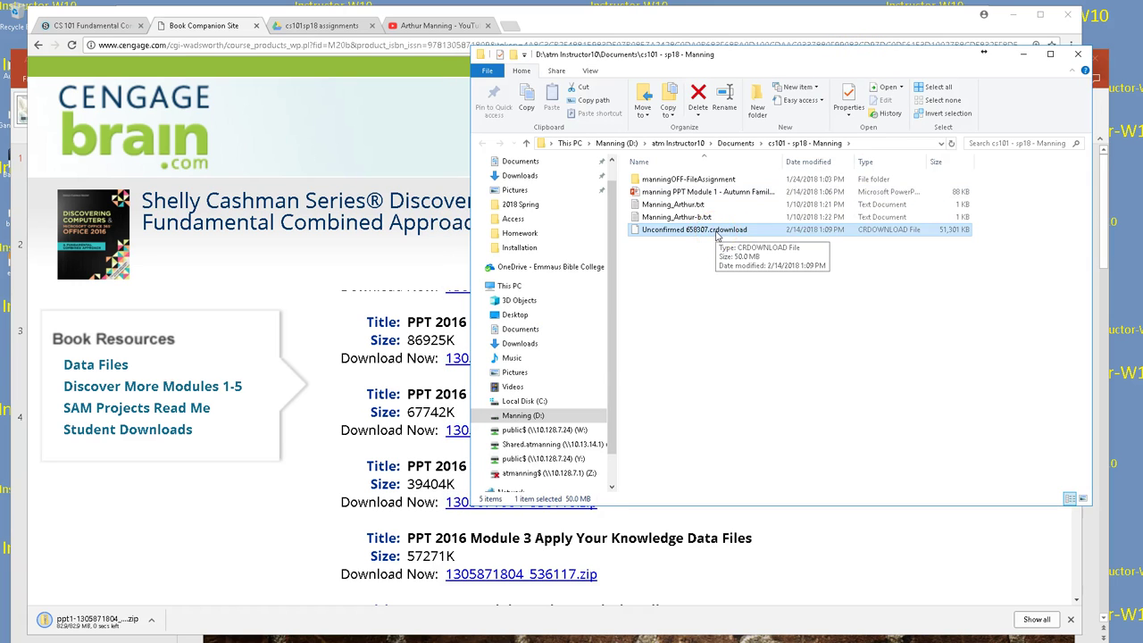
left_click(742, 247)
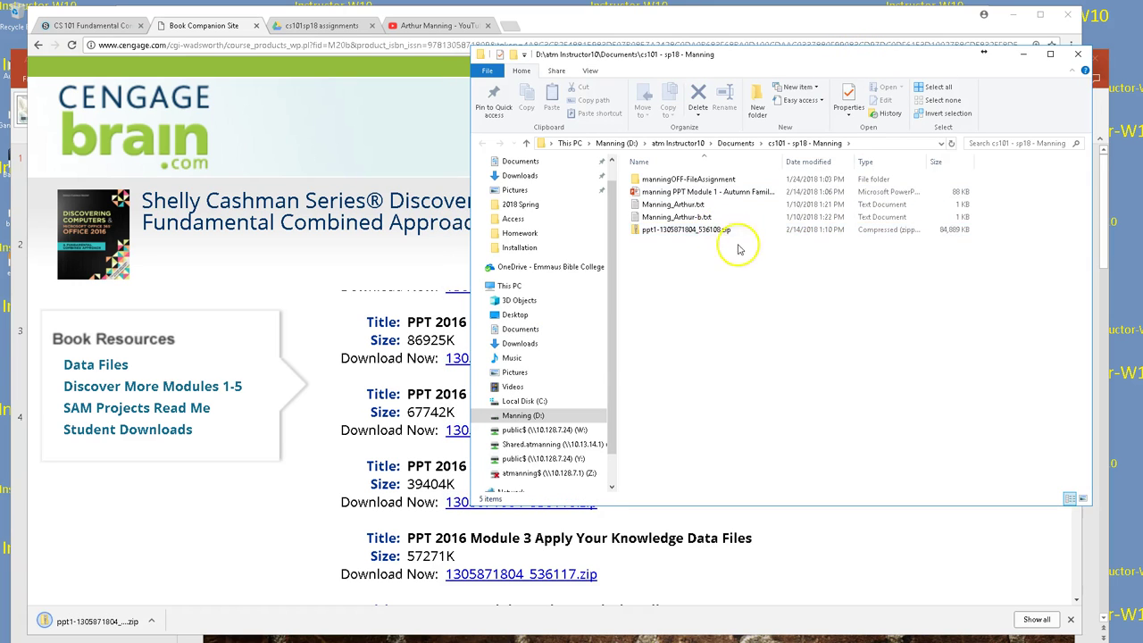
left_click(681, 230)
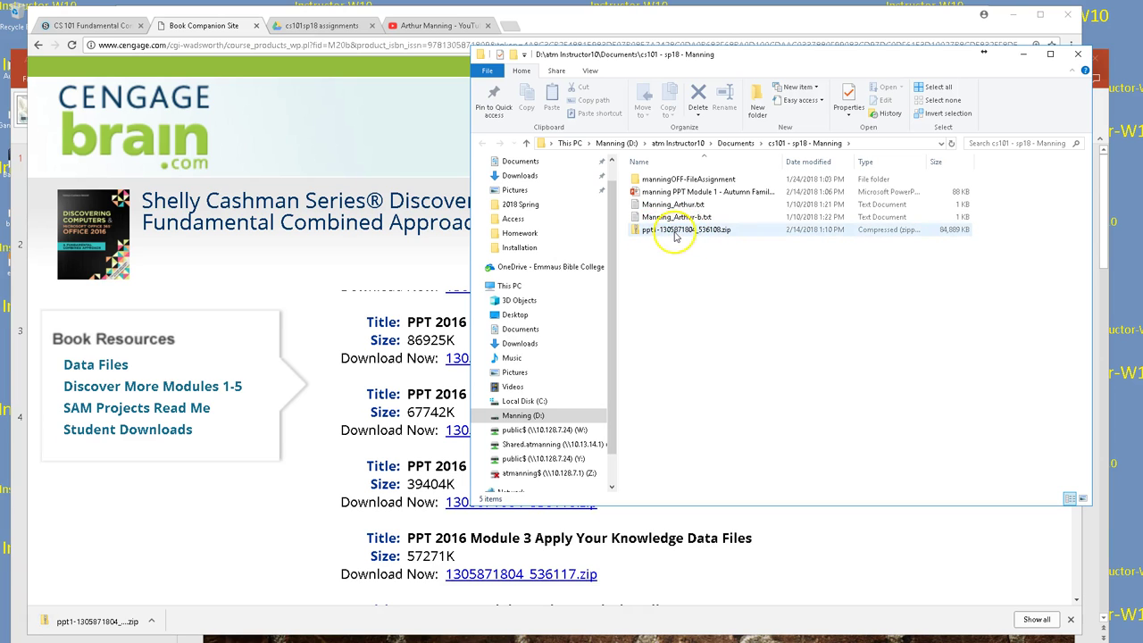
right_click(677, 233)
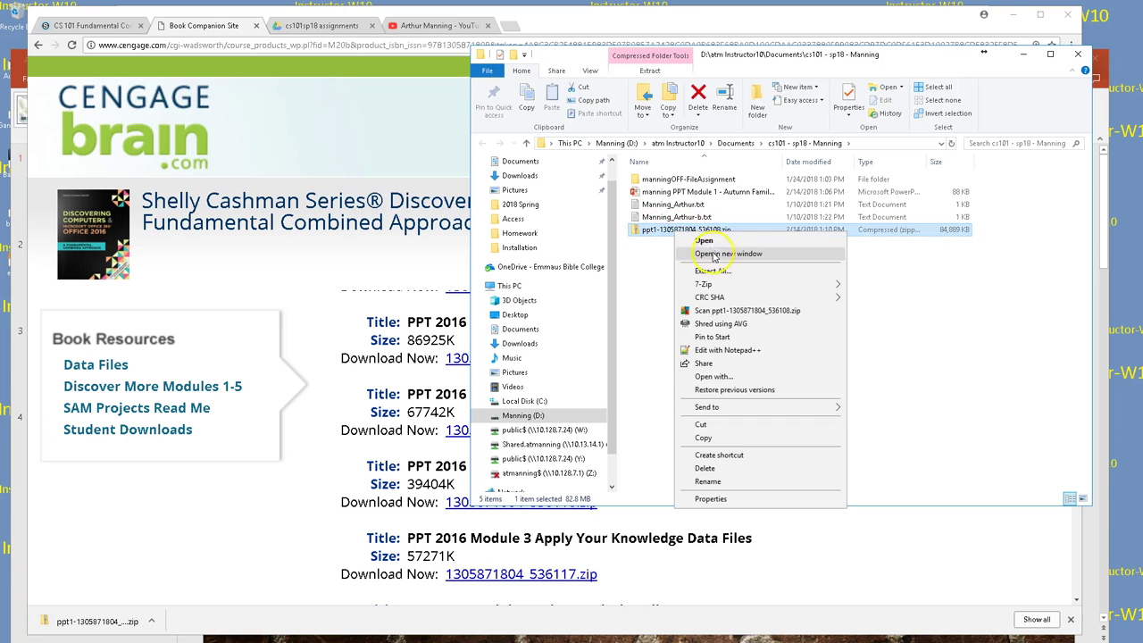
left_click(727, 273)
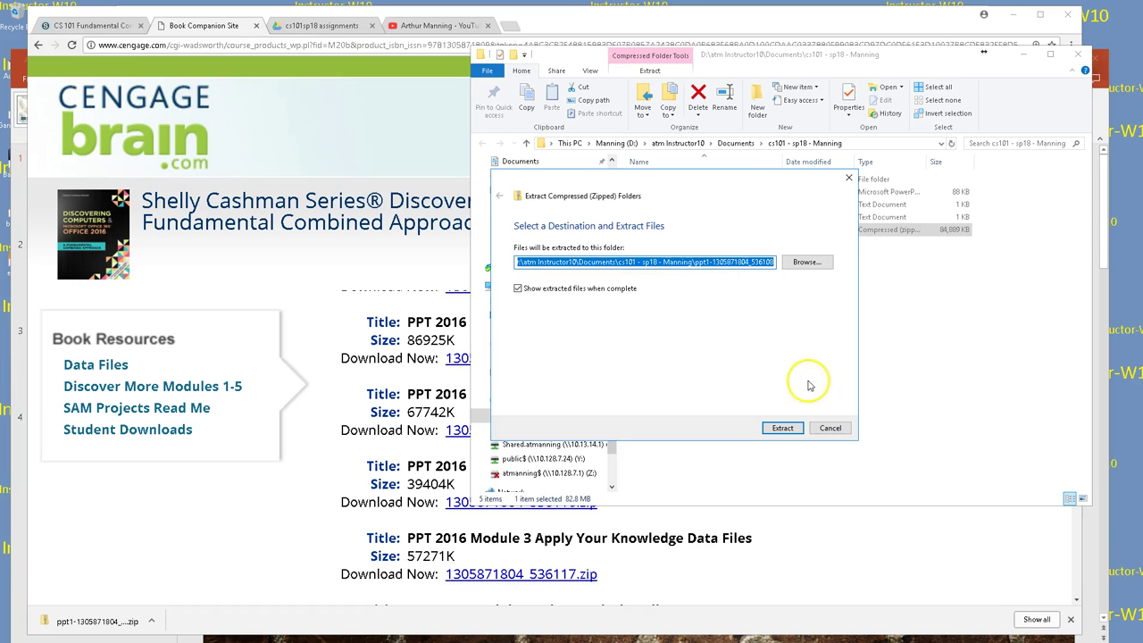
left_click(784, 429)
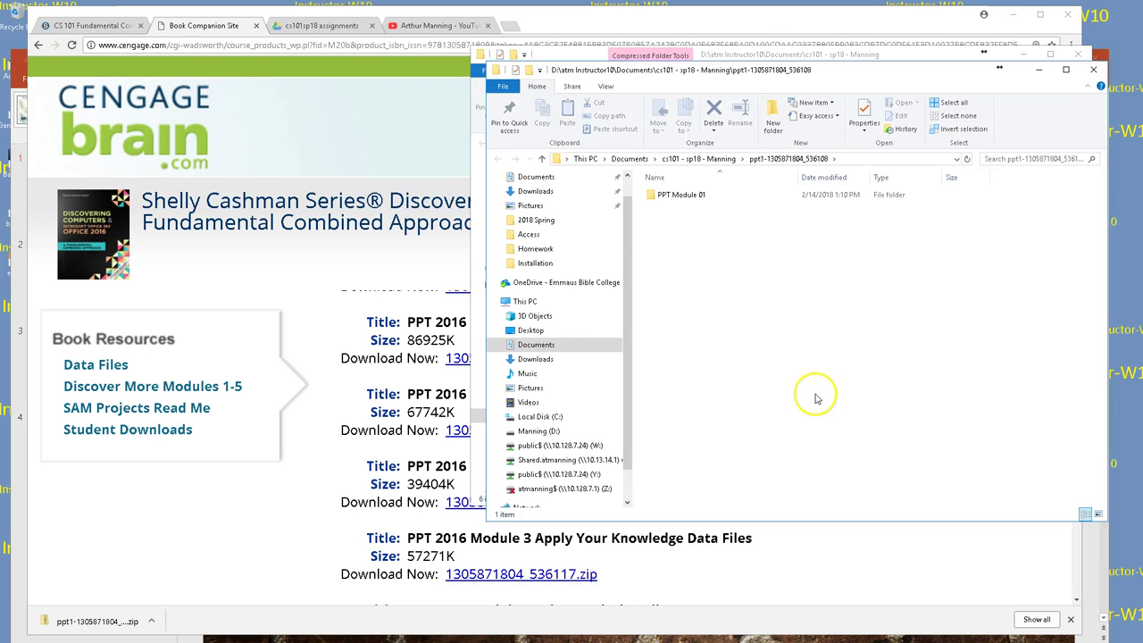
- Open the PPT Module 01 folder and drag Autumn Leaves.jpg onto the title slide
left_click(684, 200)
double_click(683, 200)
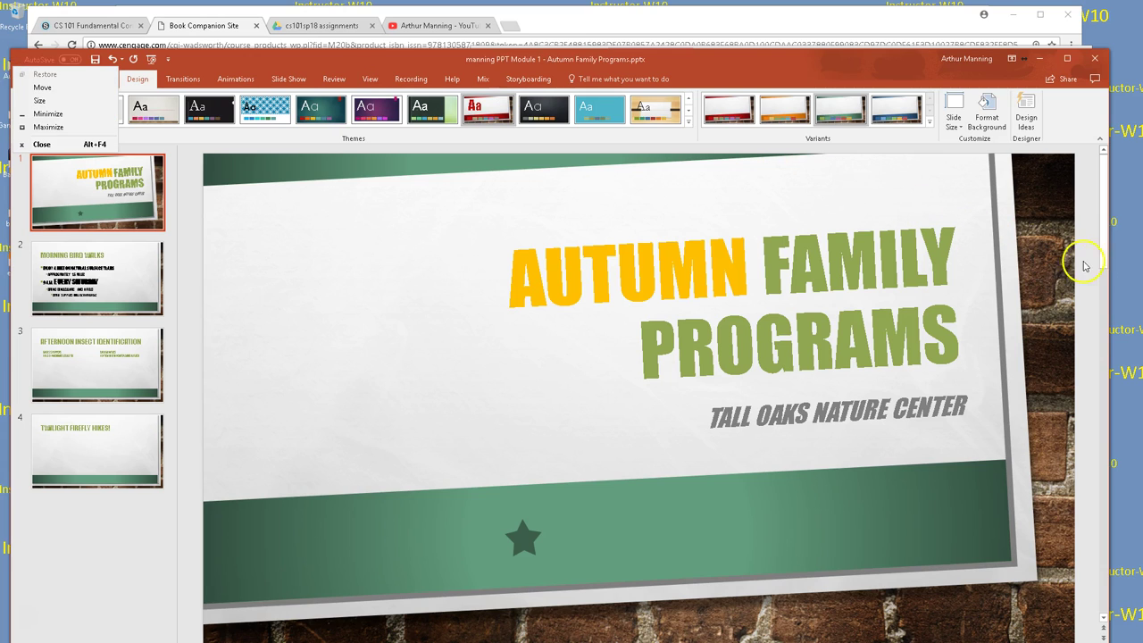
left_click_drag(842, 57, 572, 97)
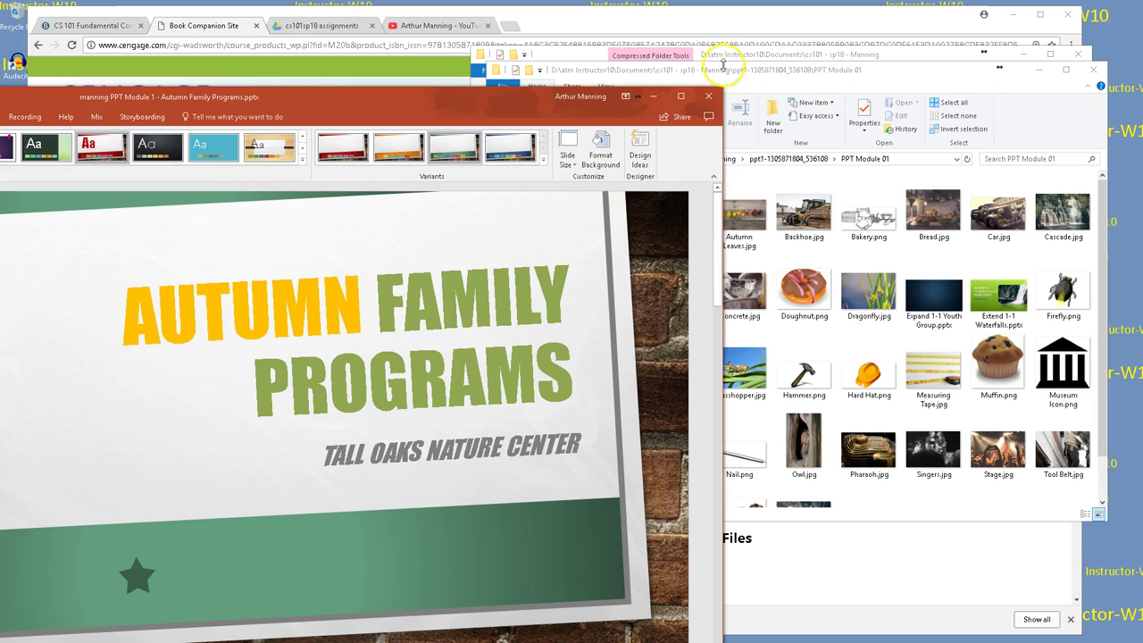
left_click_drag(751, 72, 859, 82)
left_click(844, 224)
left_click_drag(709, 256, 255, 259)
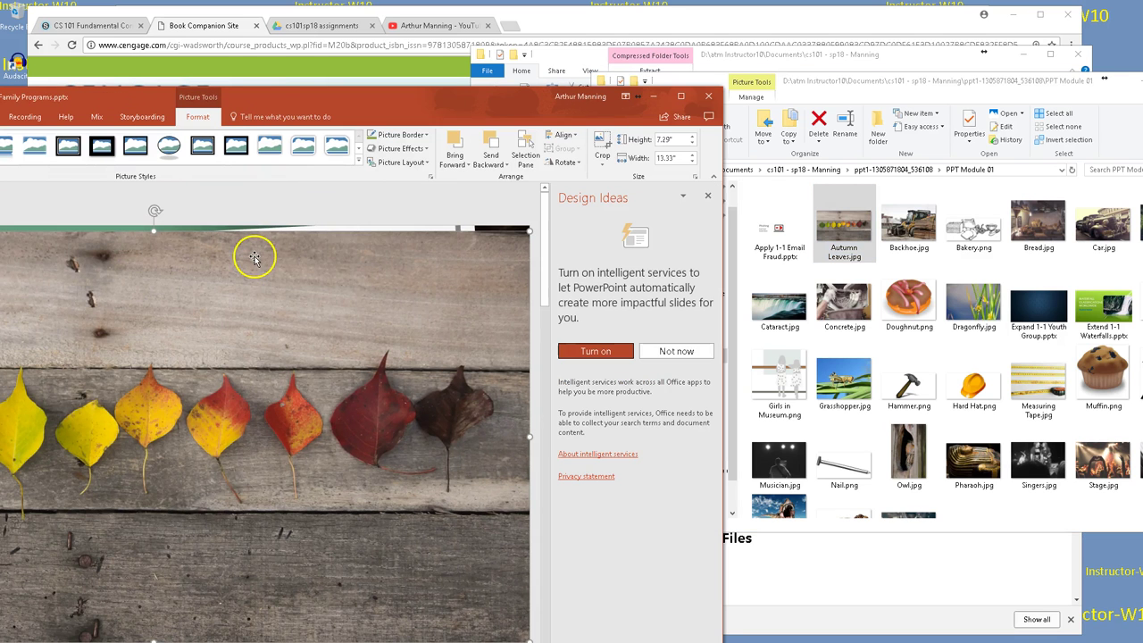
- Nudge the leaves picture into place, then move to the Morning Bird Walks slide
left_click_drag(243, 93, 645, 27)
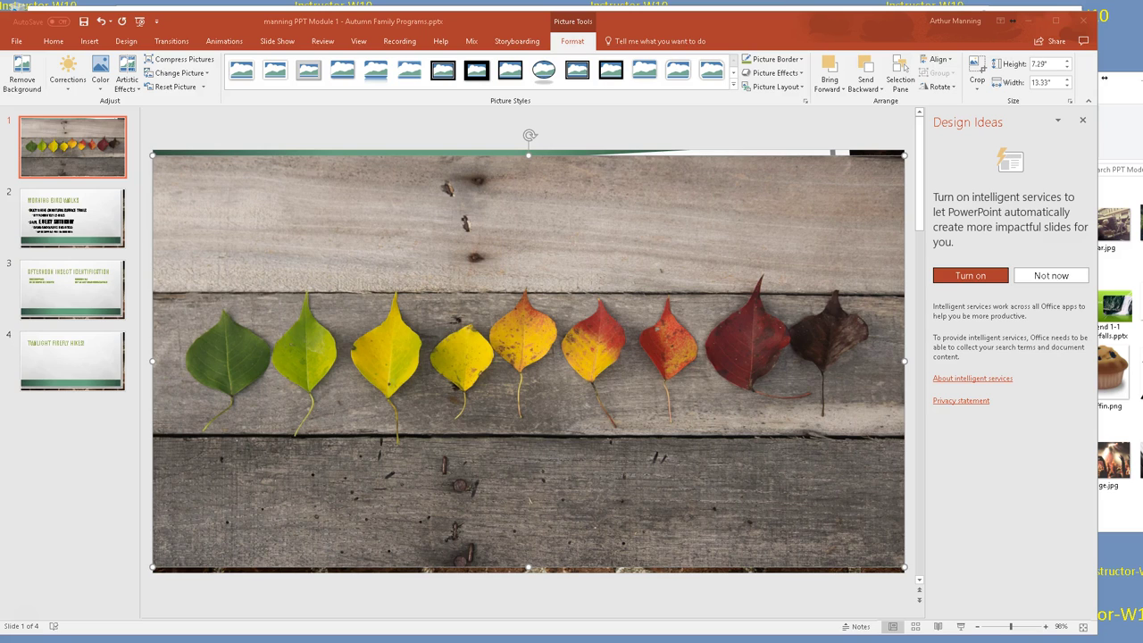
left_click(723, 392)
left_click_drag(723, 381, 677, 399)
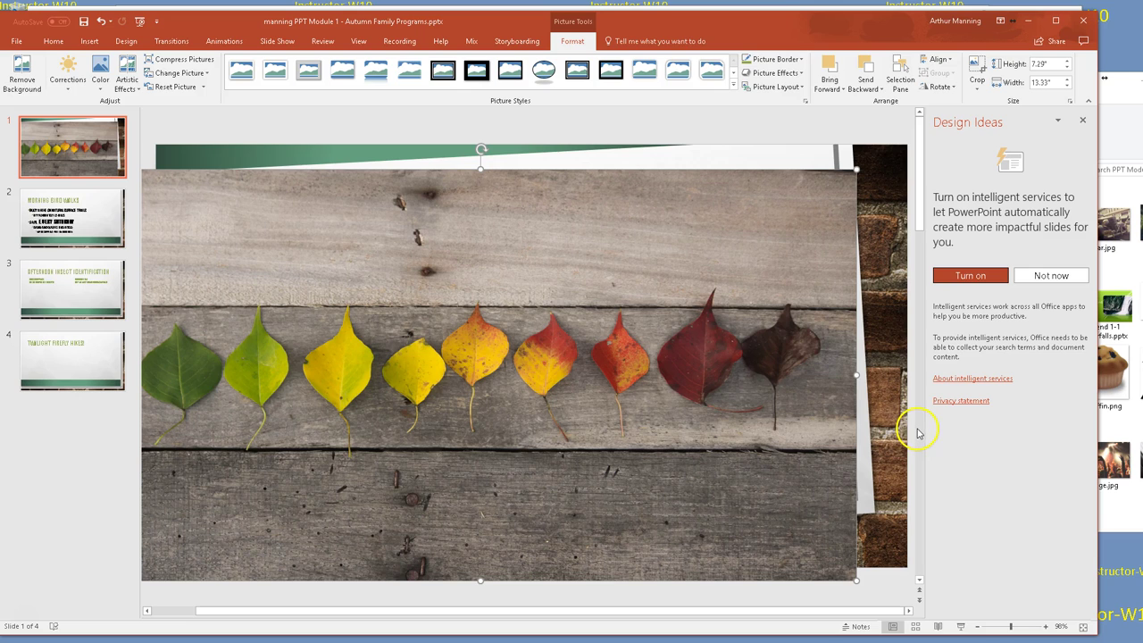
left_click(111, 227)
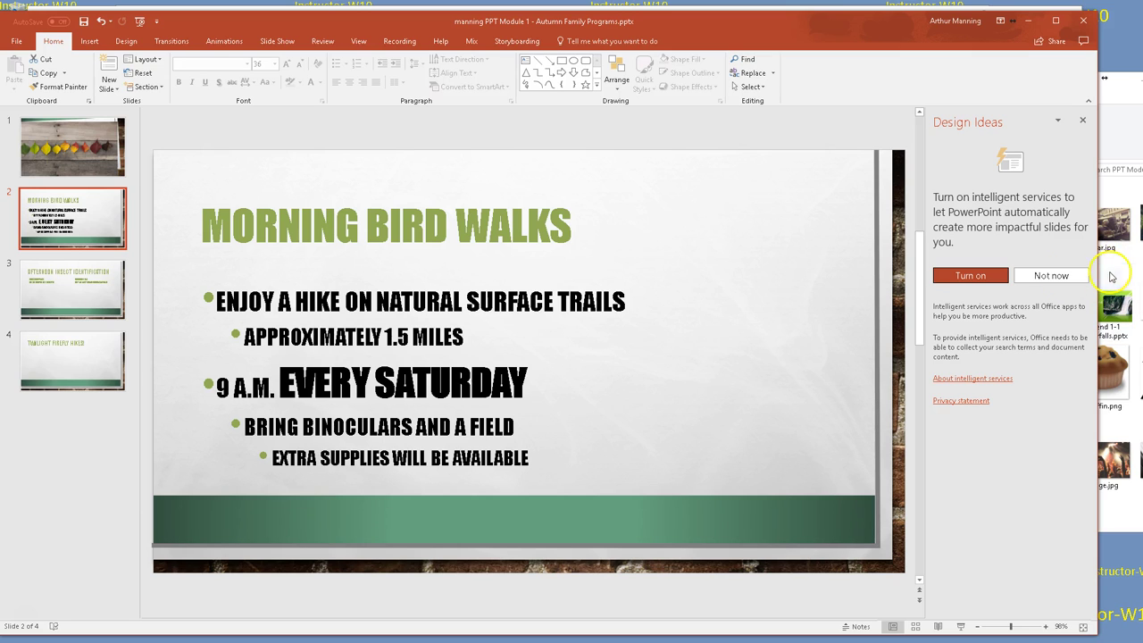
- Drag Owl.jpg from the image folder onto the Morning Bird Walks slide
left_click_drag(844, 27, 693, 17)
left_click(1001, 87)
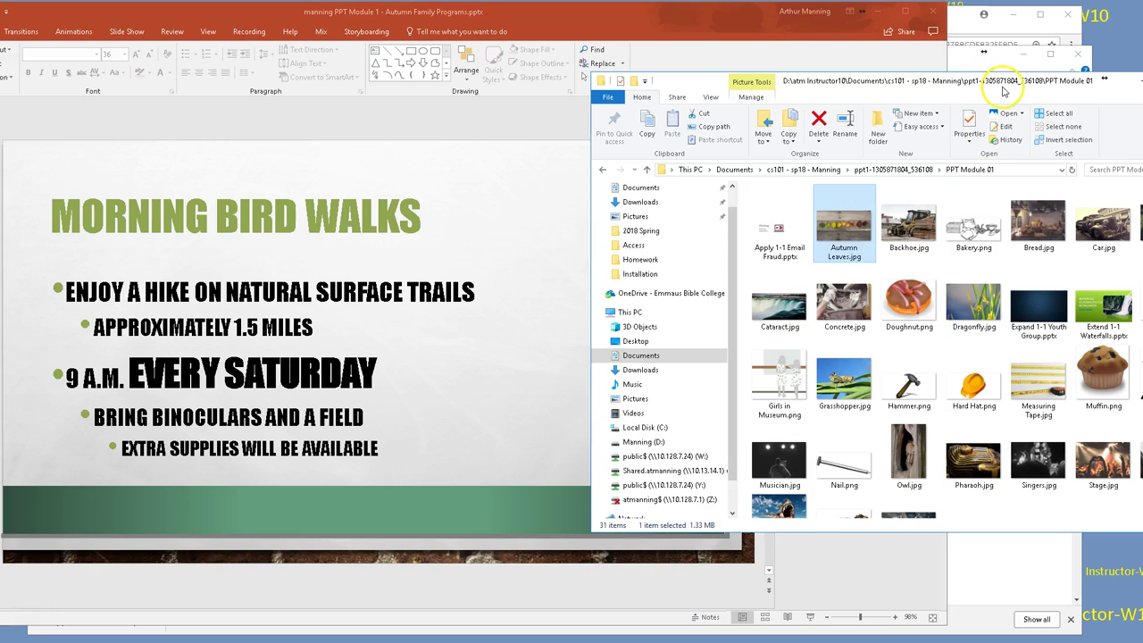
left_click_drag(973, 90, 887, 81)
scroll(956, 252, "down", 1)
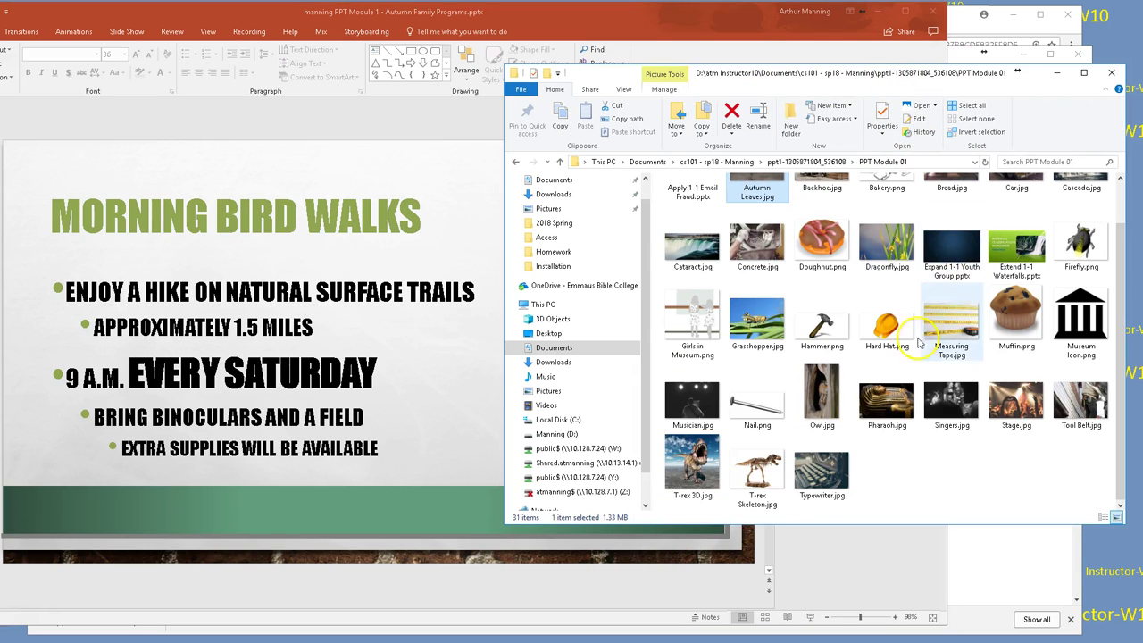
left_click(823, 393)
left_click_drag(822, 393, 431, 270)
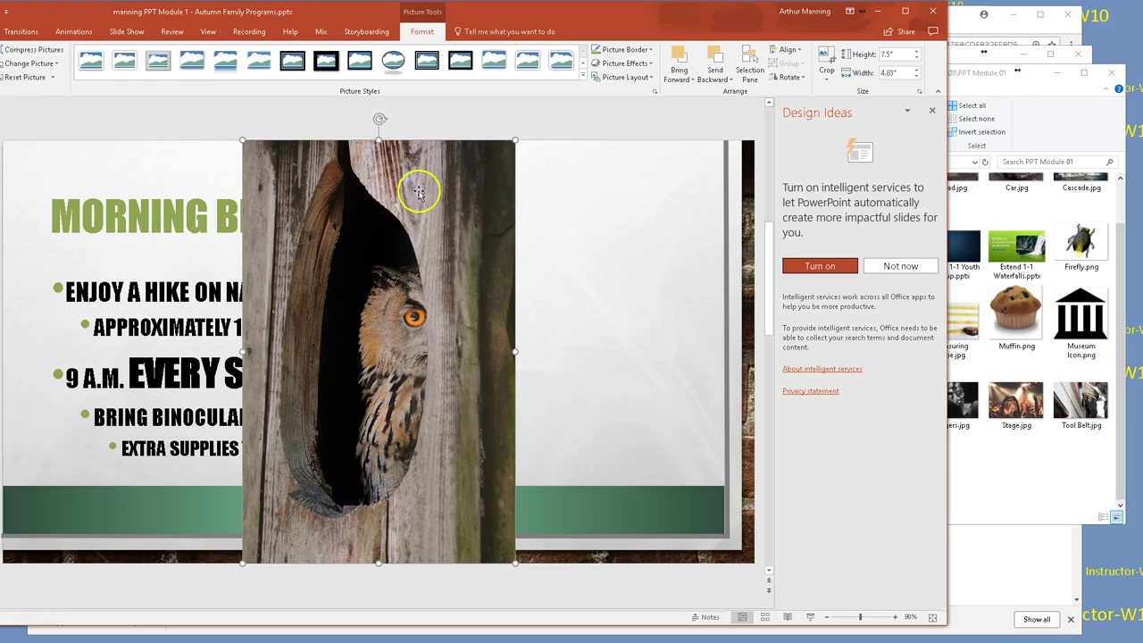
- Shift the owl further right, maximize, and go to the Afternoon Insect Identification slide
left_click_drag(447, 183, 565, 195)
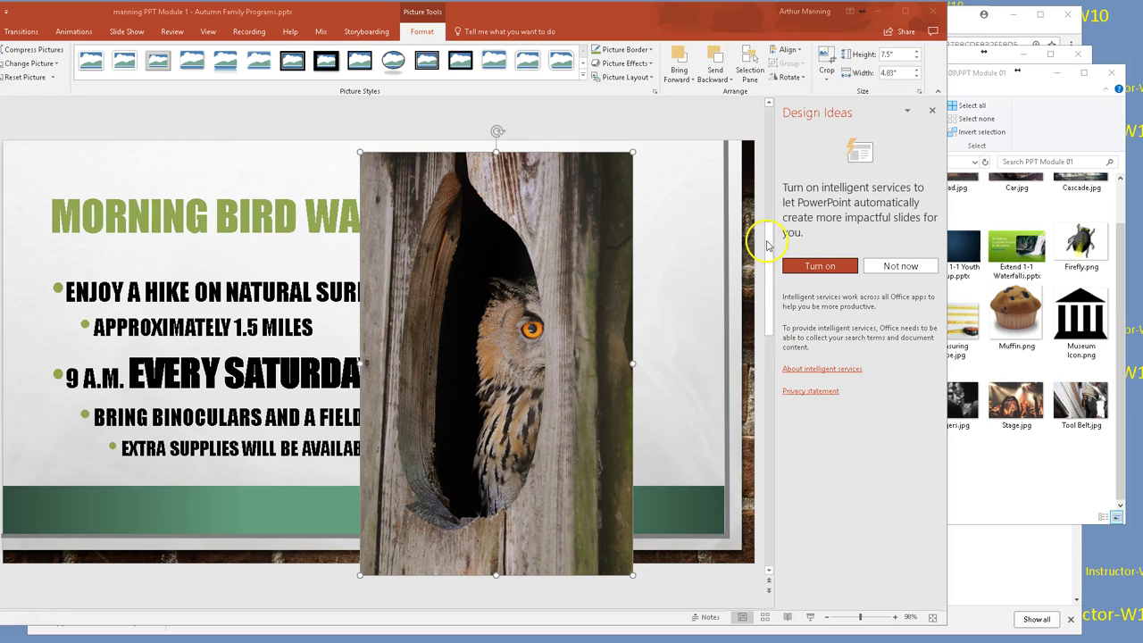
double_click(684, 12)
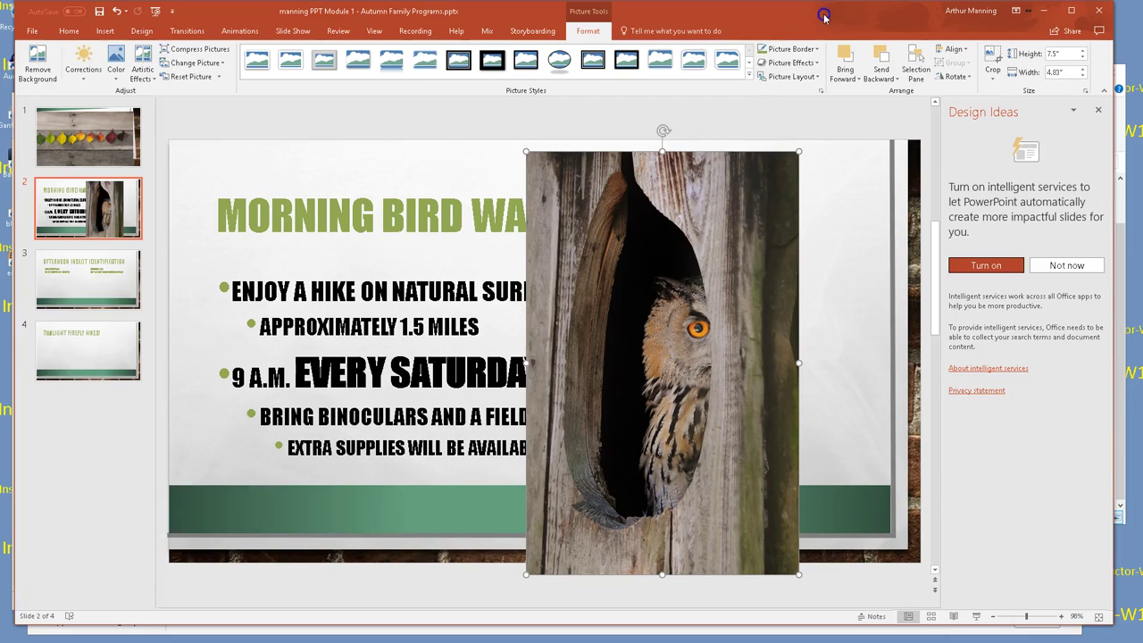
left_click(91, 277)
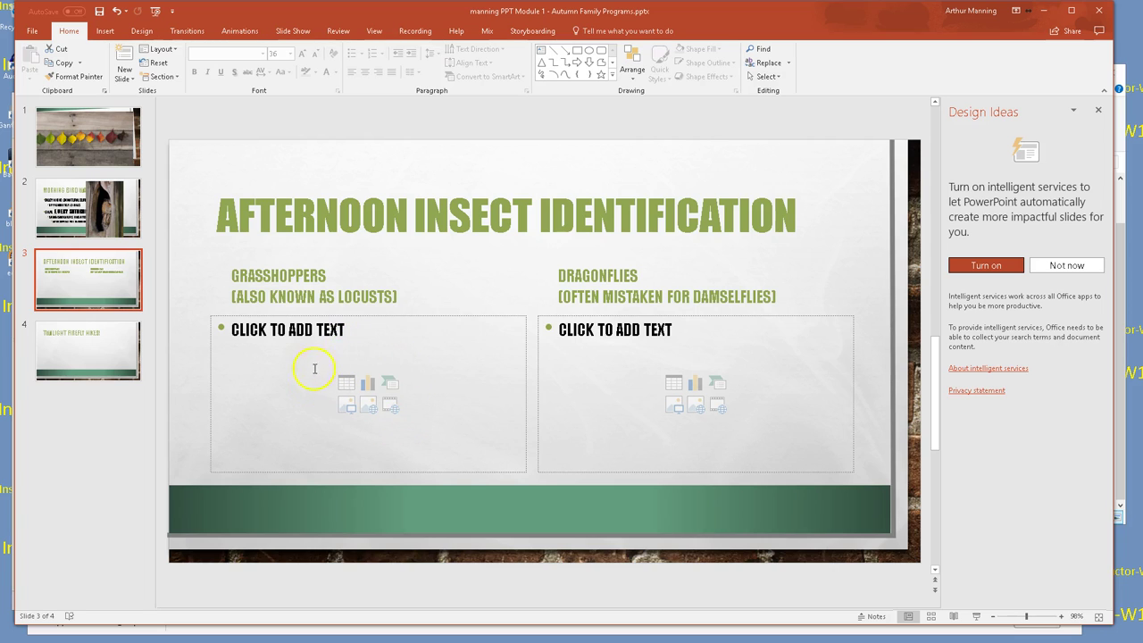
- Drop Grasshopper.jpg from the image folder into the Grasshoppers content box
left_click(347, 410)
left_click_drag(778, 19, 523, 16)
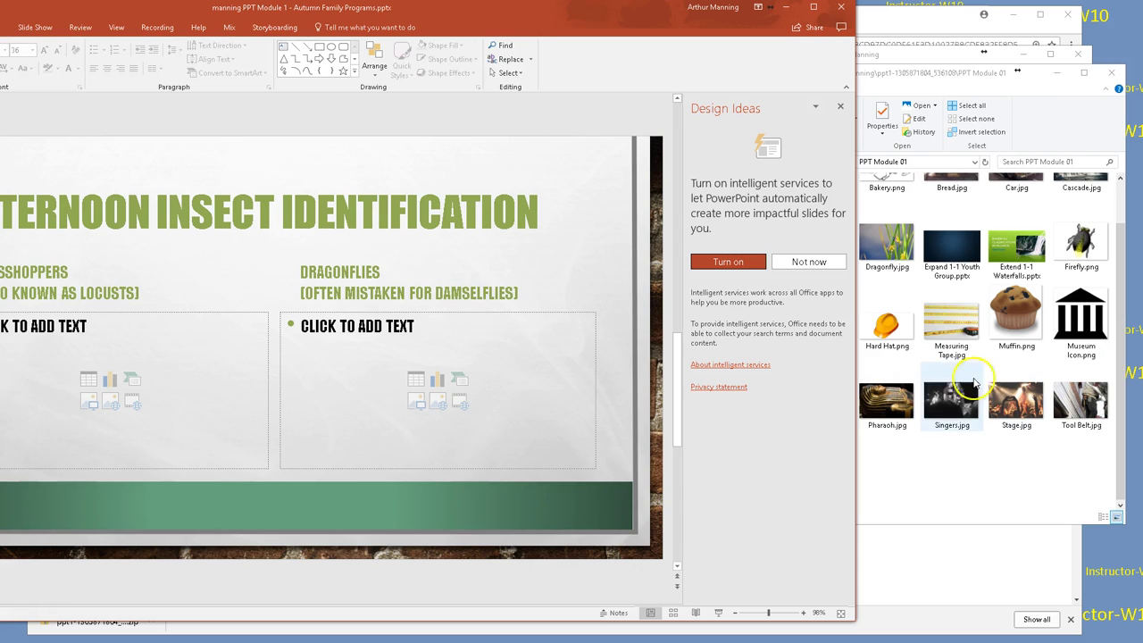
left_click(957, 78)
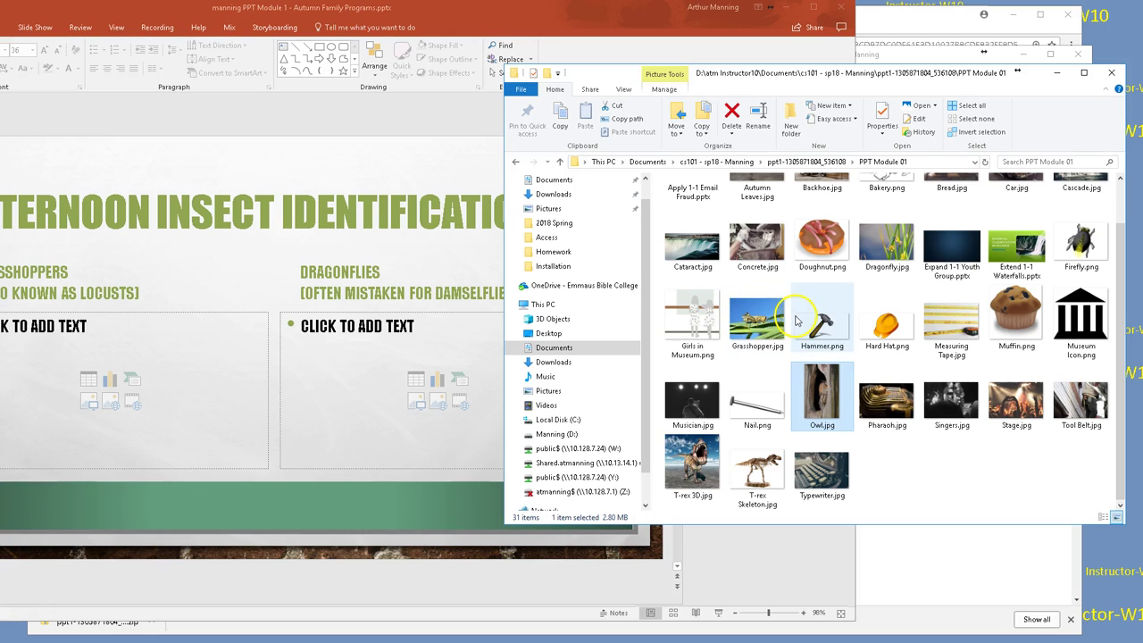
left_click_drag(755, 317, 89, 409)
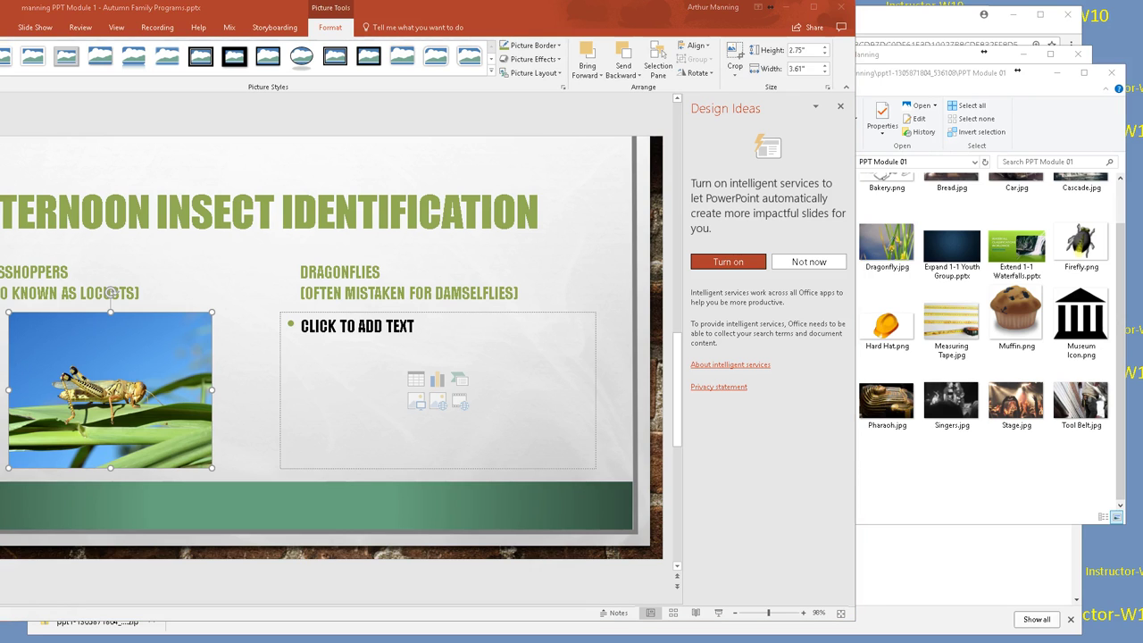
- Drop Dragonfly.jpg into the Dragonflies content box
left_click(889, 259)
left_click(891, 254)
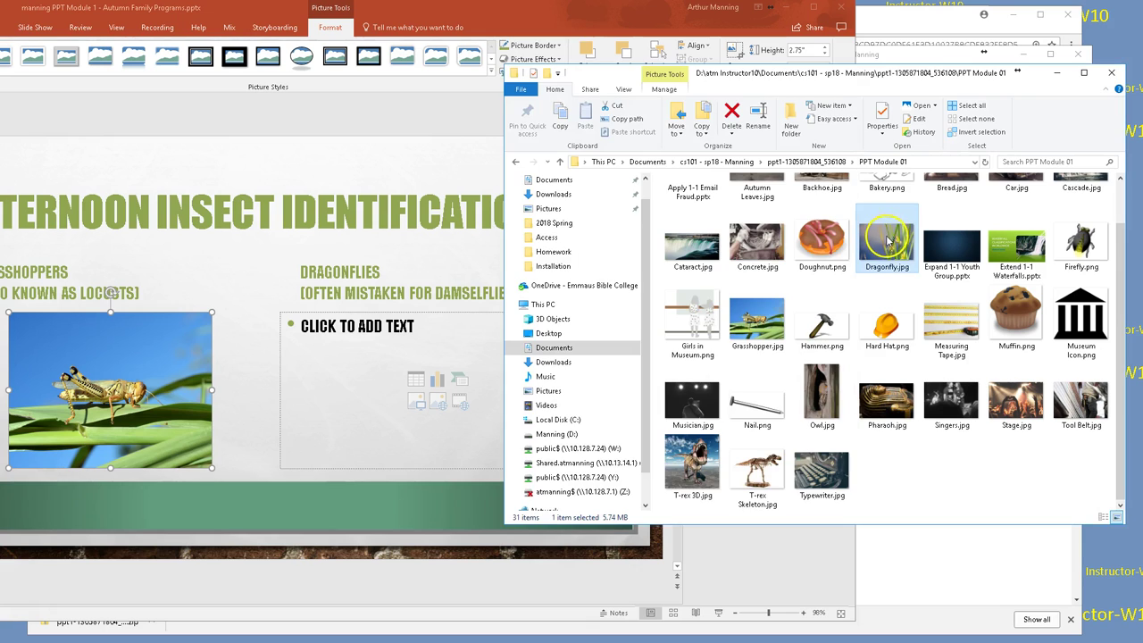
left_click_drag(888, 246, 412, 403)
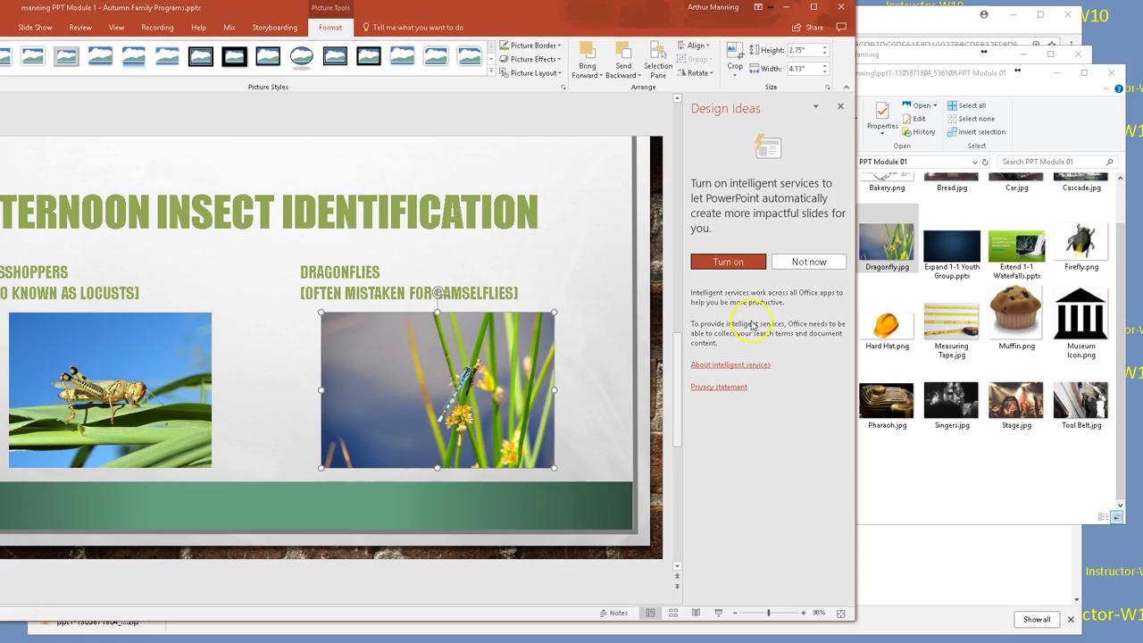
- Dismiss the Design Ideas offer and bring the presentation back in front of the folder
left_click(804, 268)
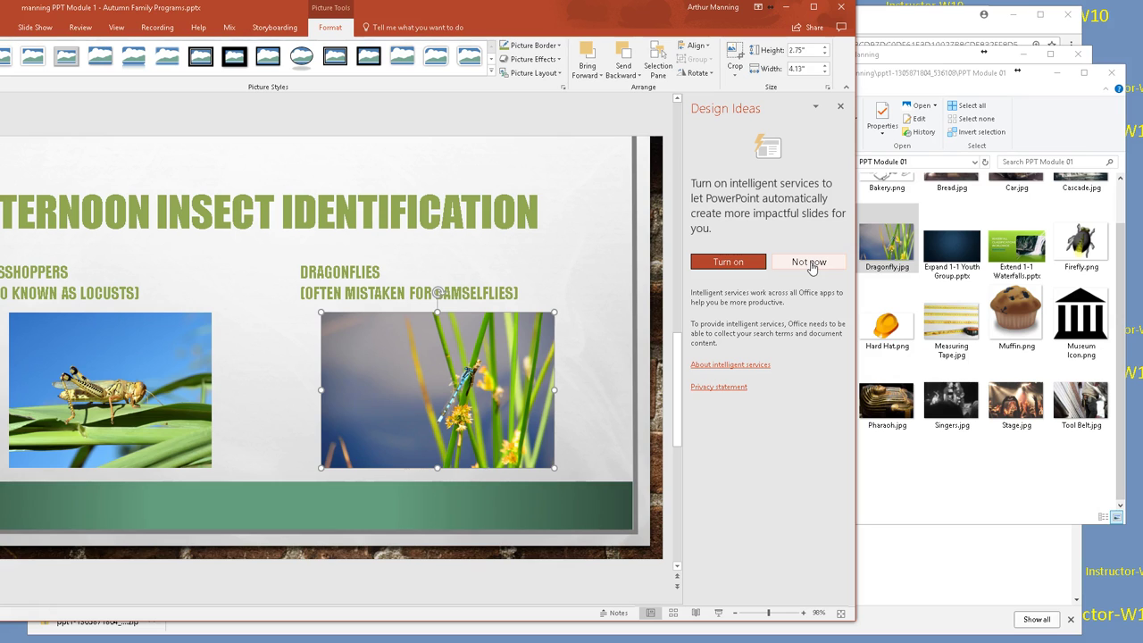
left_click(809, 263)
left_click(858, 292)
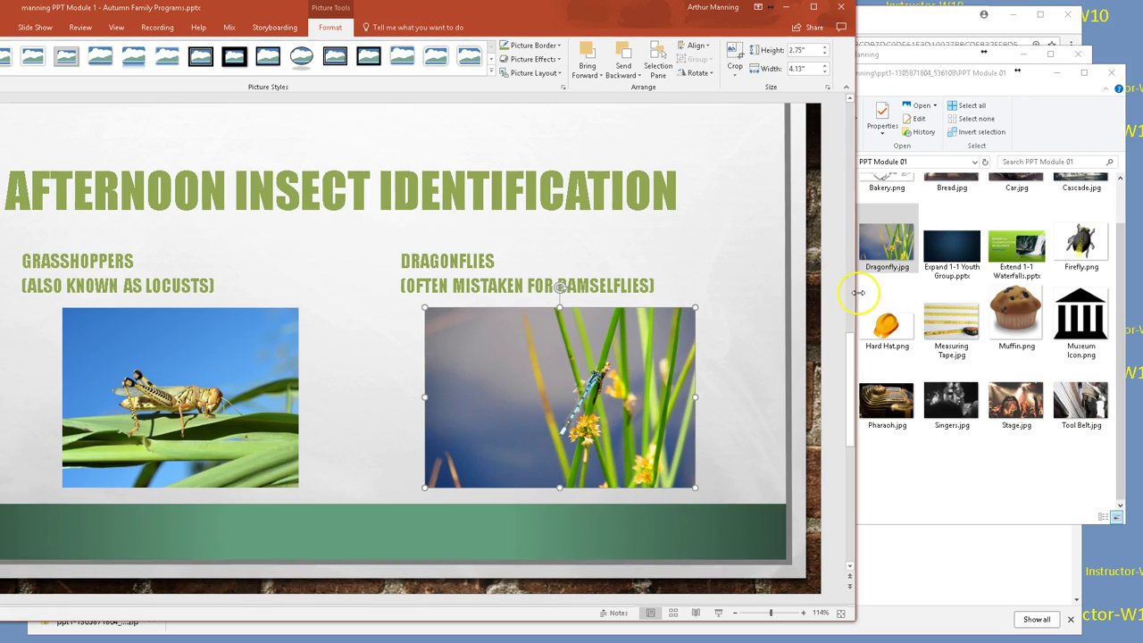
left_click(544, 409)
left_click(902, 77)
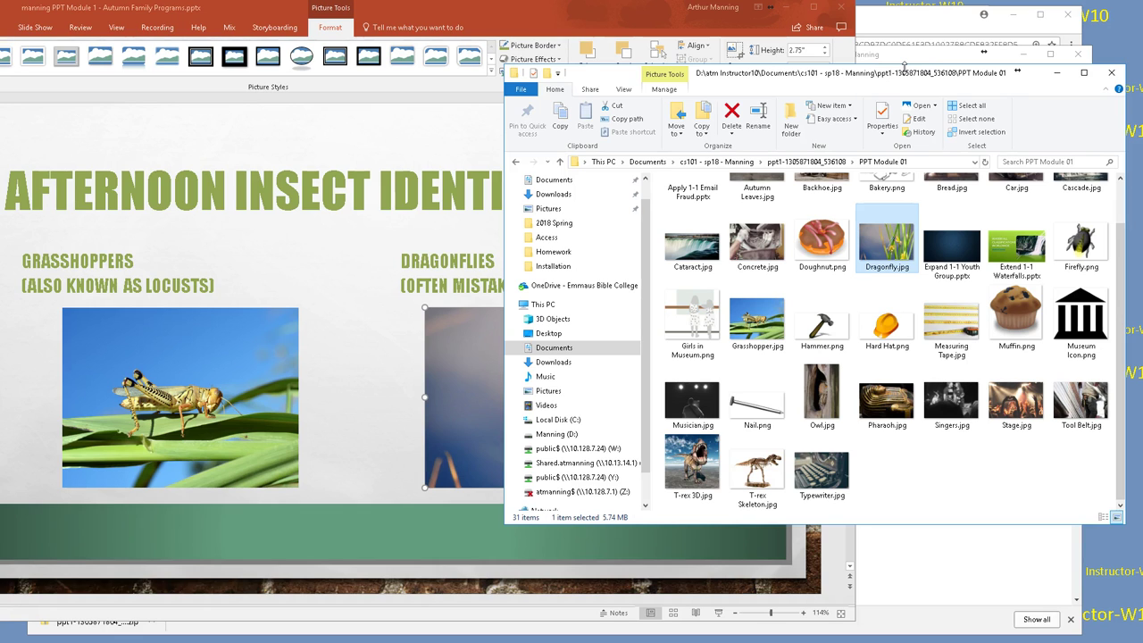
left_click(453, 13)
left_click_drag(549, 44, 655, 103)
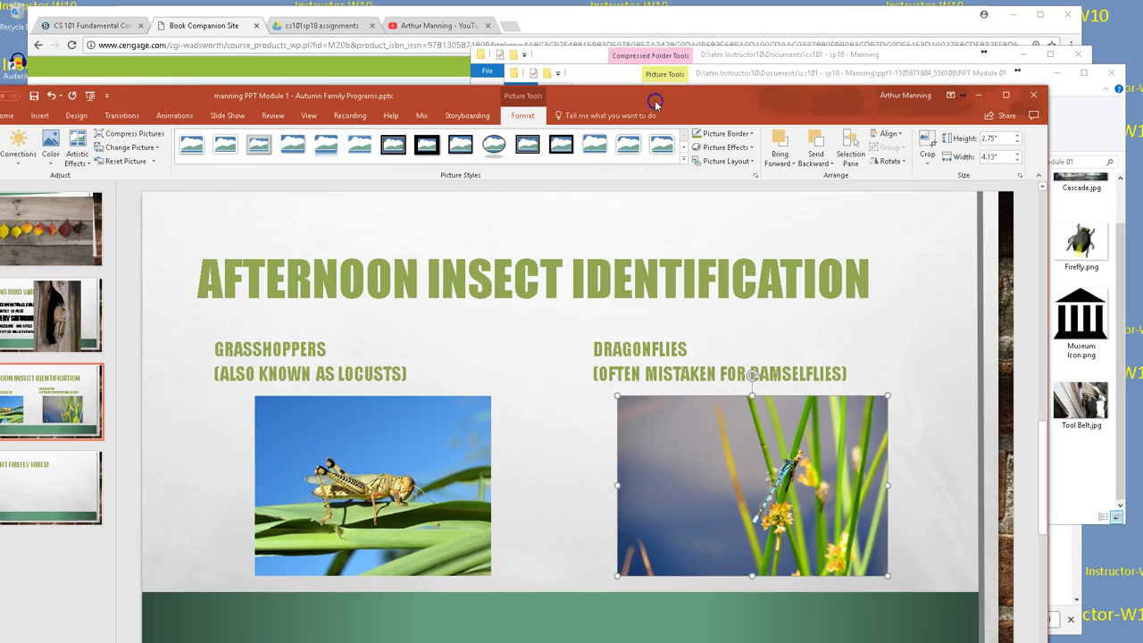
left_click(720, 79)
left_click(563, 18)
left_click(214, 27)
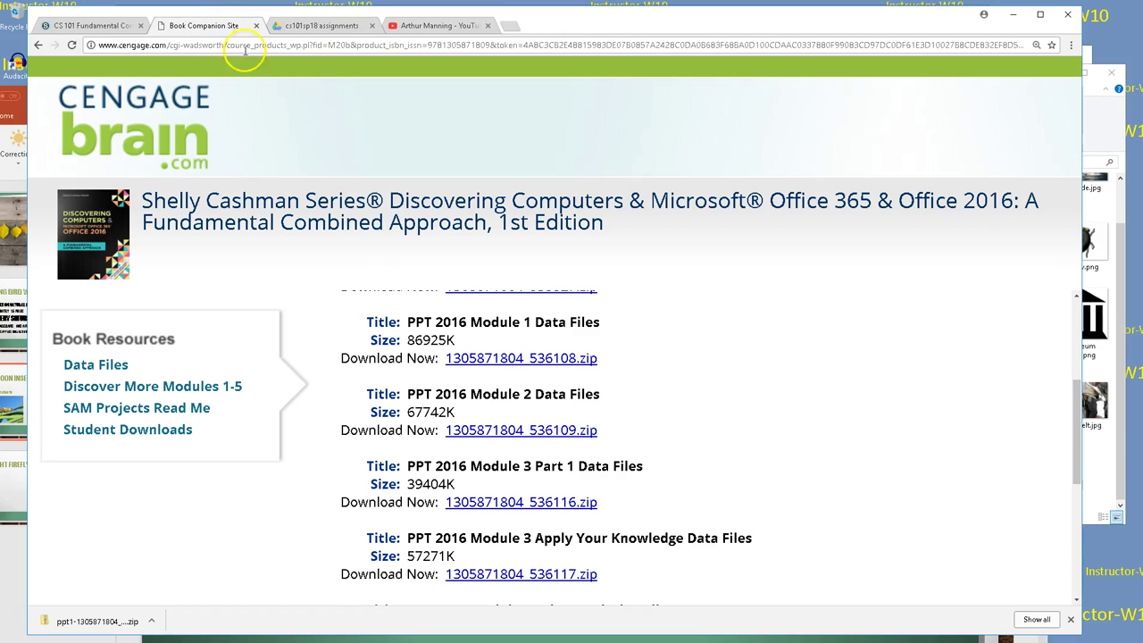
scroll(840, 382, "up", 3)
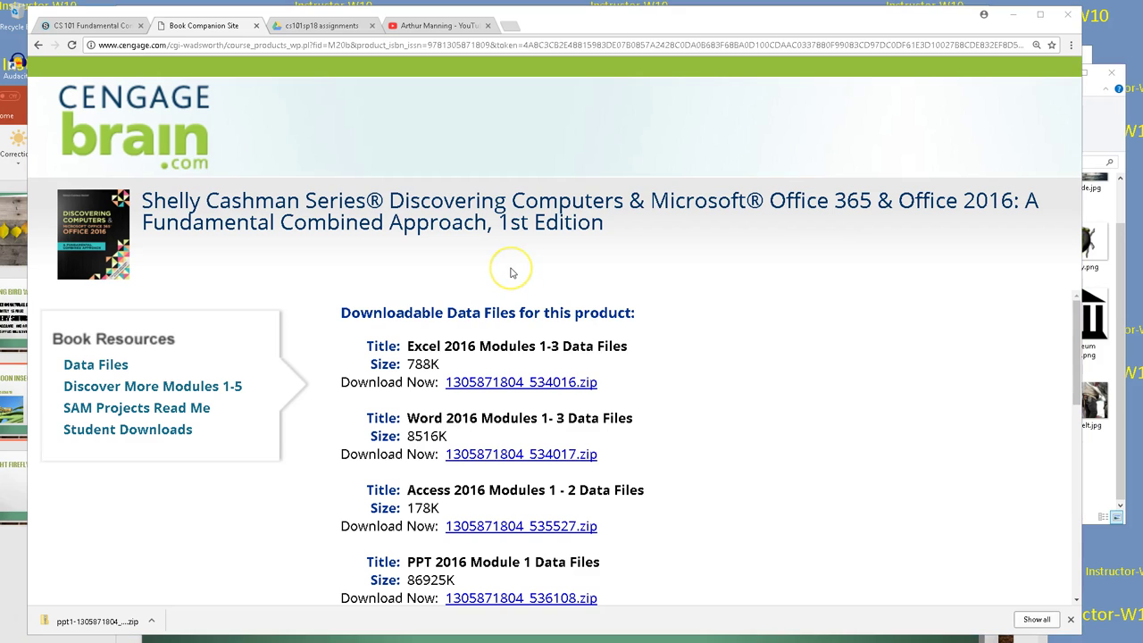
key("alt+Tab")
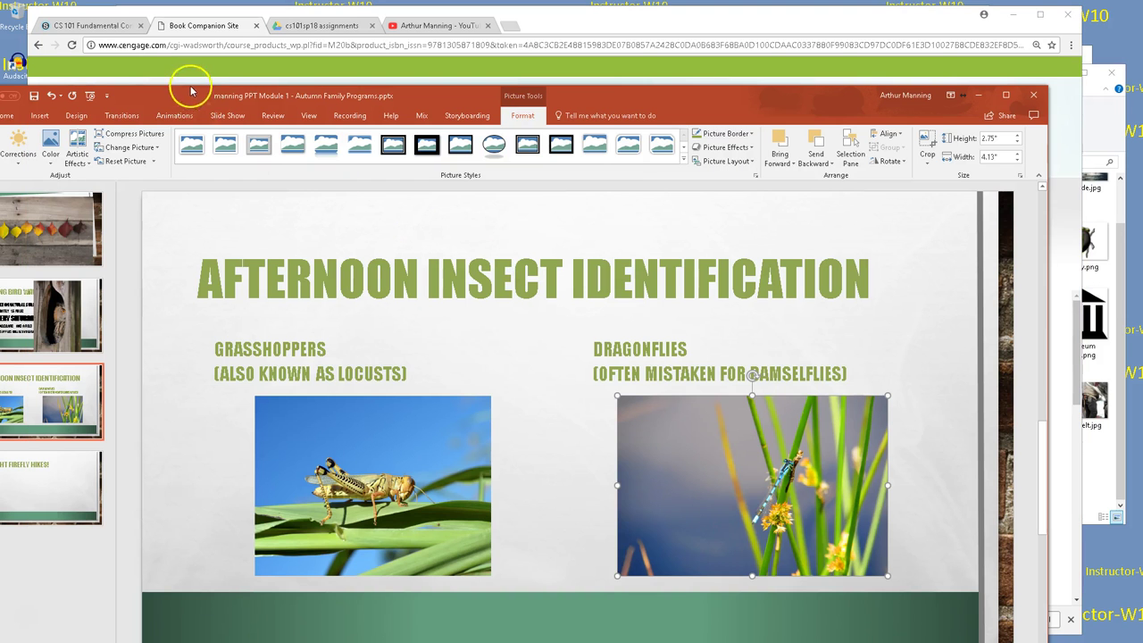
- Drag Firefly.png from the image folder onto slide 4 and shift it to the right
left_click(245, 30)
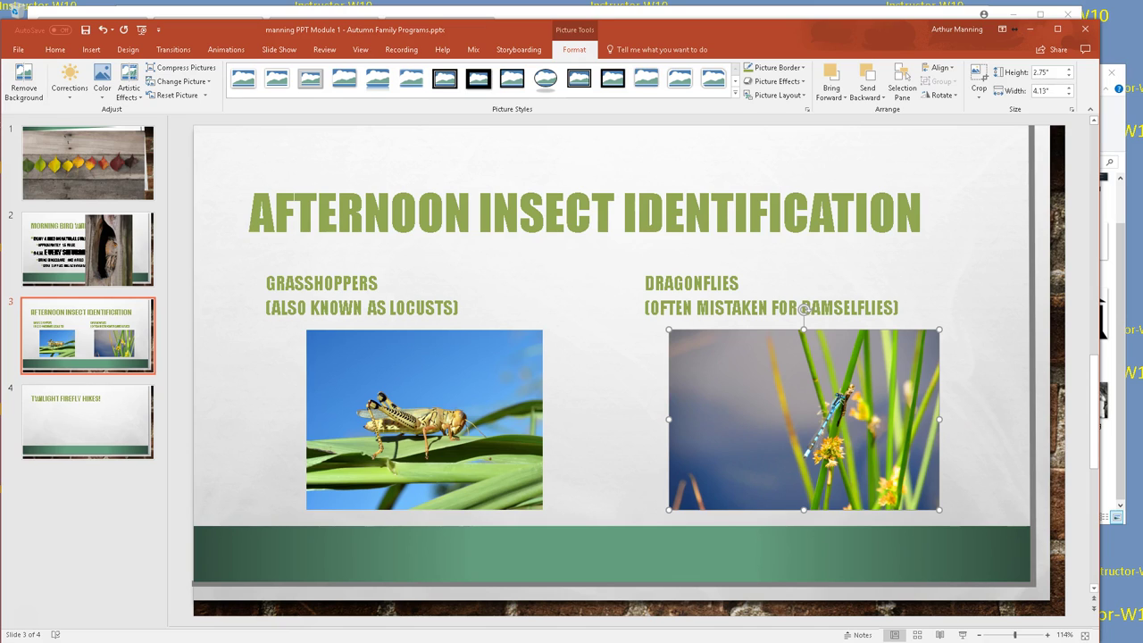
left_click(85, 427)
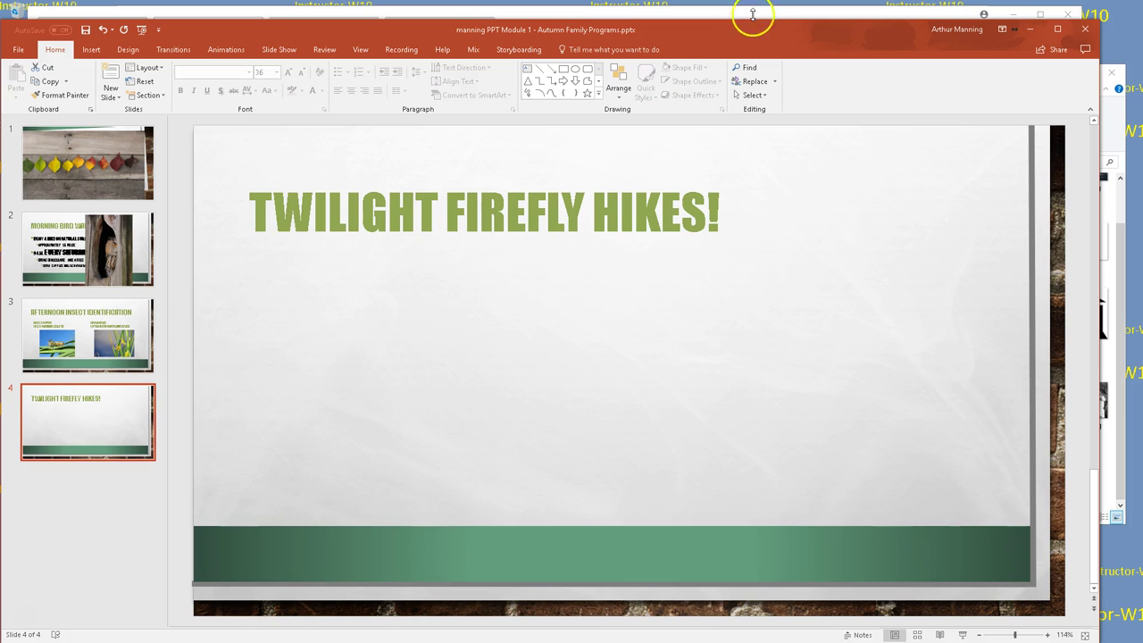
left_click_drag(780, 27, 477, 18)
left_click(1108, 133)
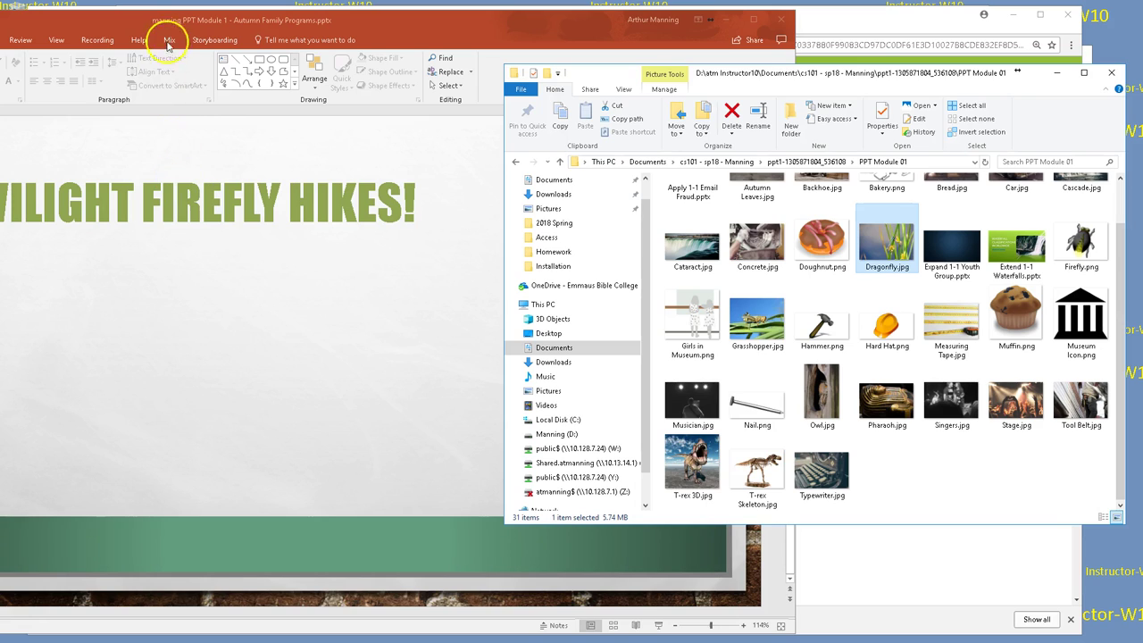
left_click_drag(104, 26, 276, 31)
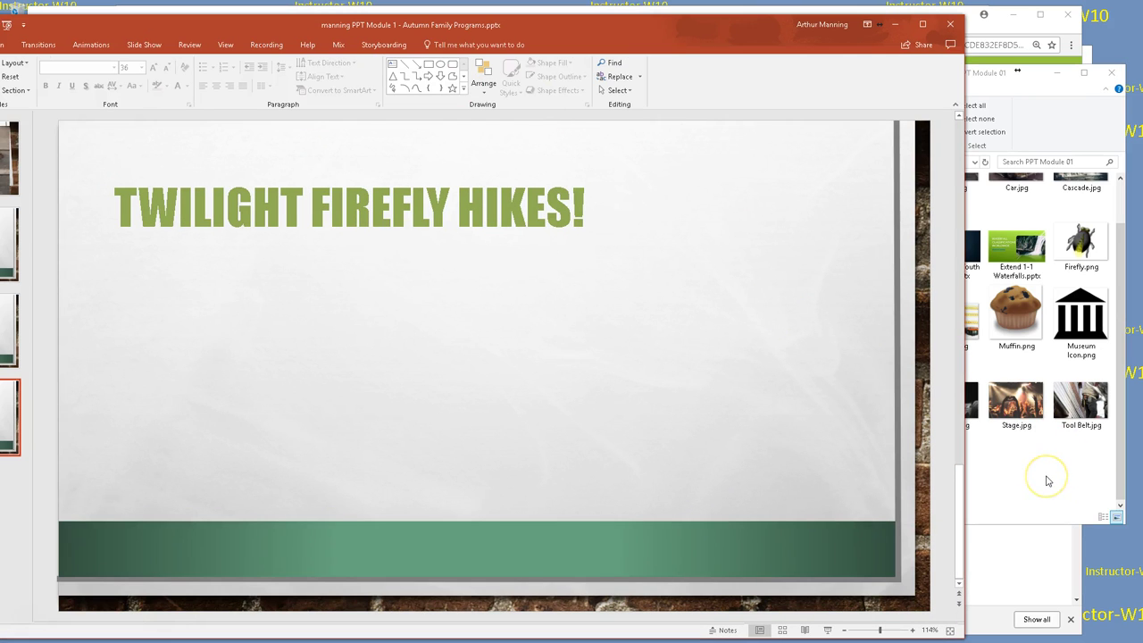
left_click_drag(1081, 242, 389, 387)
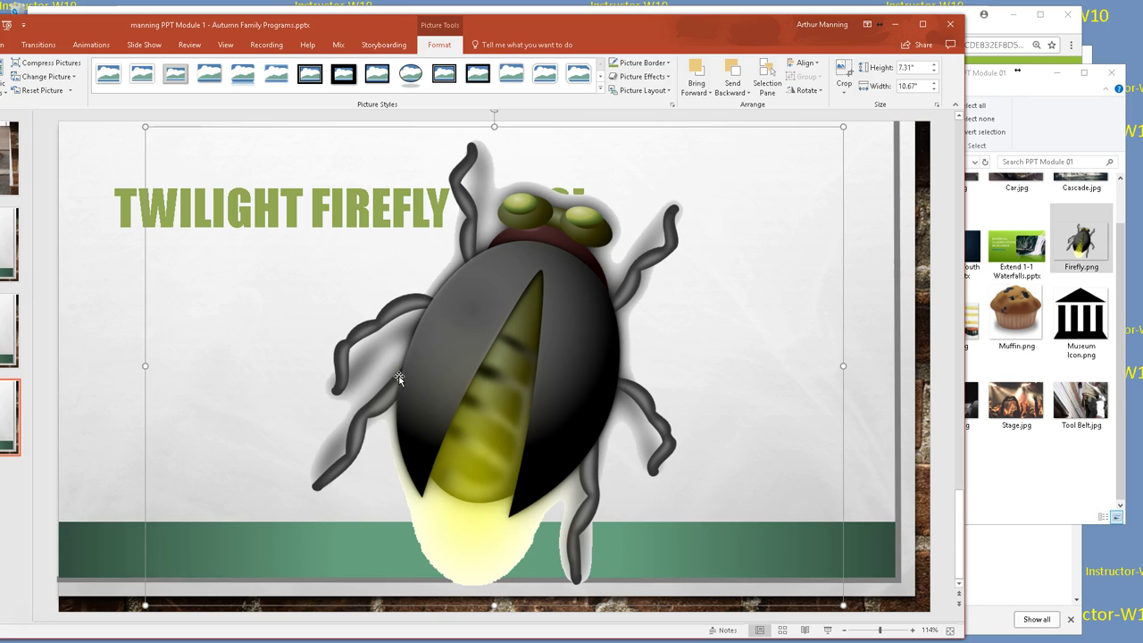
left_click_drag(465, 339, 625, 328)
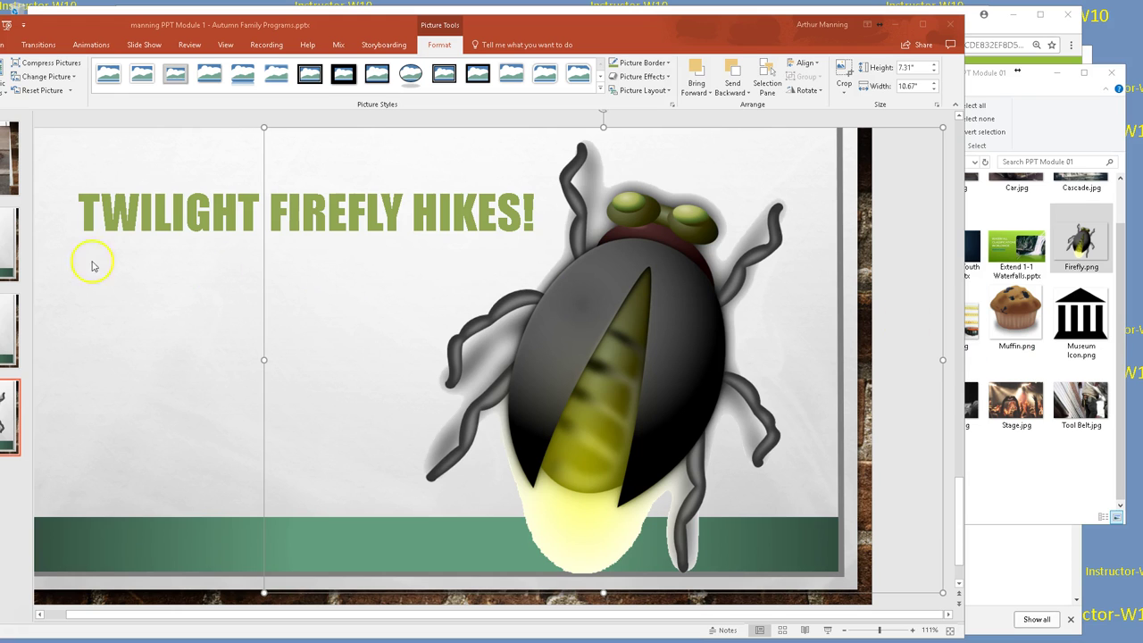
- Maximize the presentation and review slides 1–4 before returning to the title slide
left_click(258, 15)
left_click_drag(257, 15, 259, 3)
left_click(80, 148)
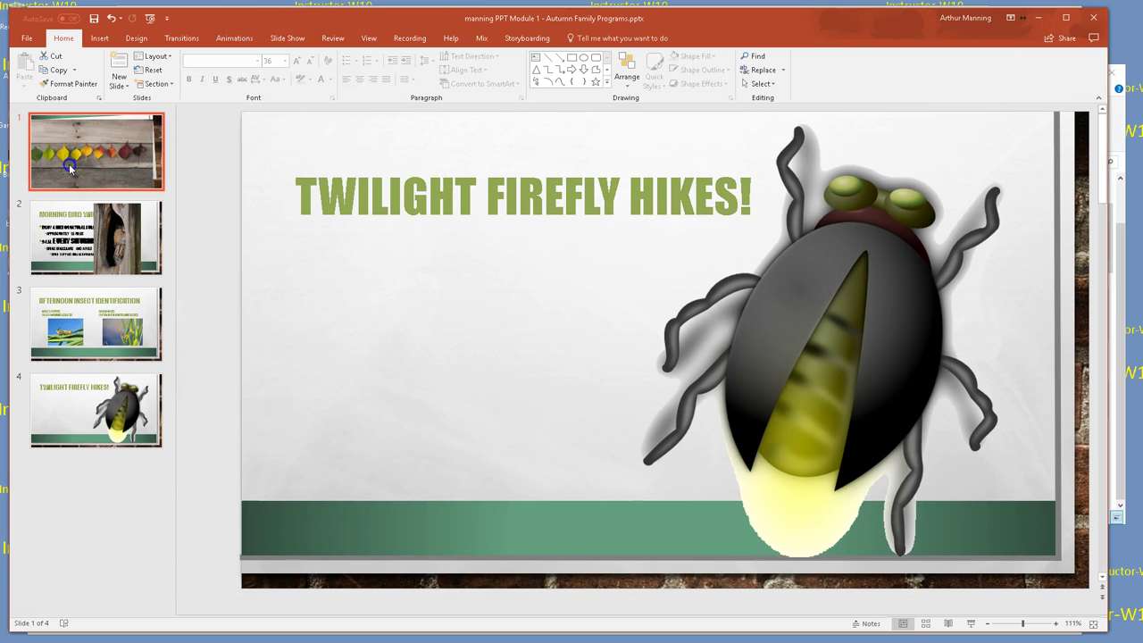
left_click(89, 228)
left_click(98, 298)
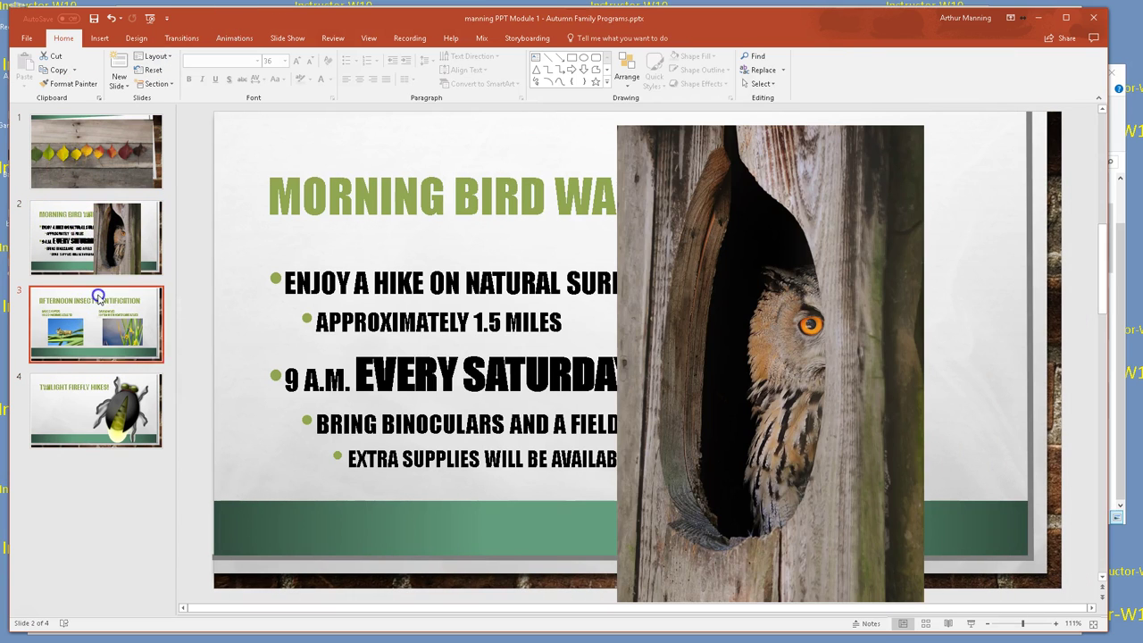
left_click(94, 406)
left_click(98, 317)
left_click(107, 226)
left_click(89, 152)
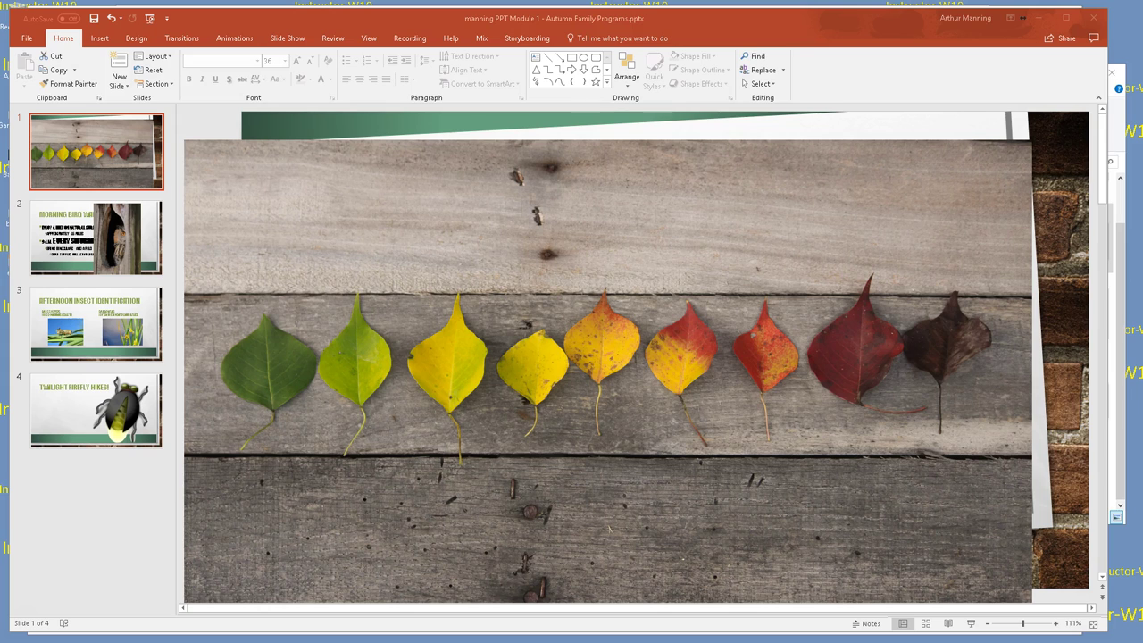
- Shrink the leaves picture from its top-right corner and move it up and right
left_click(773, 194)
left_click(932, 185)
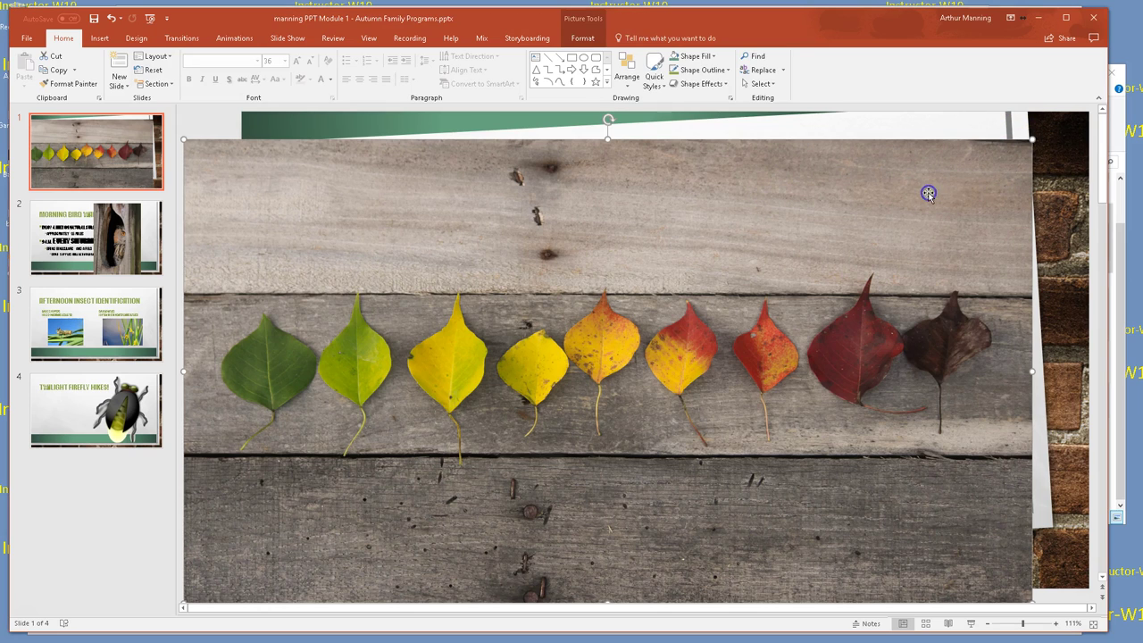
left_click(948, 183)
left_click_drag(1030, 138, 722, 286)
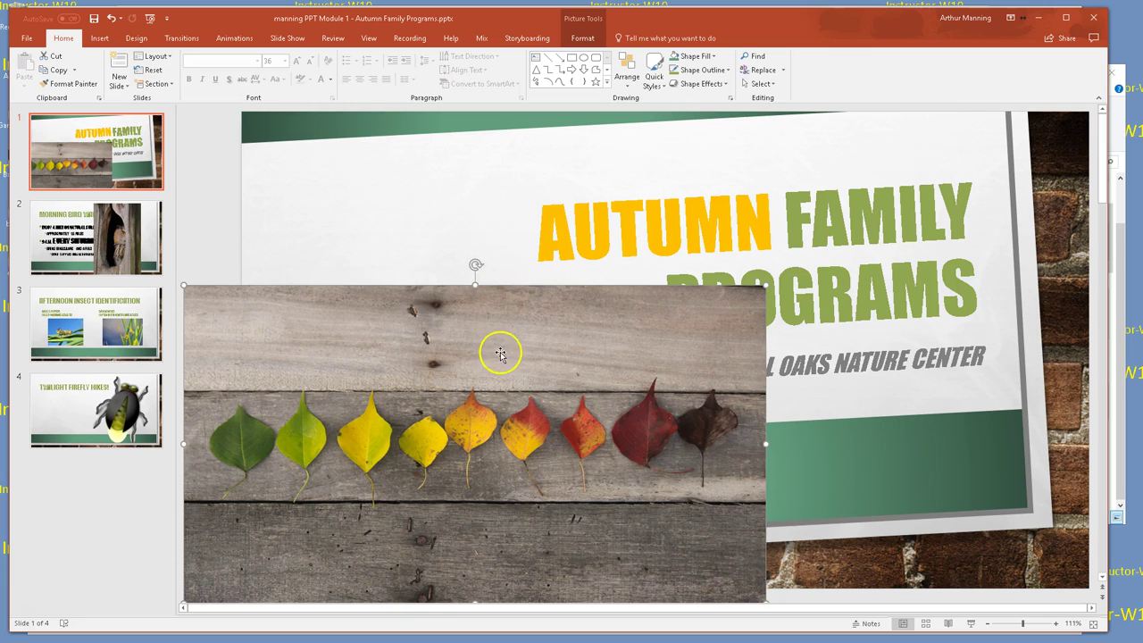
left_click_drag(500, 352, 592, 227)
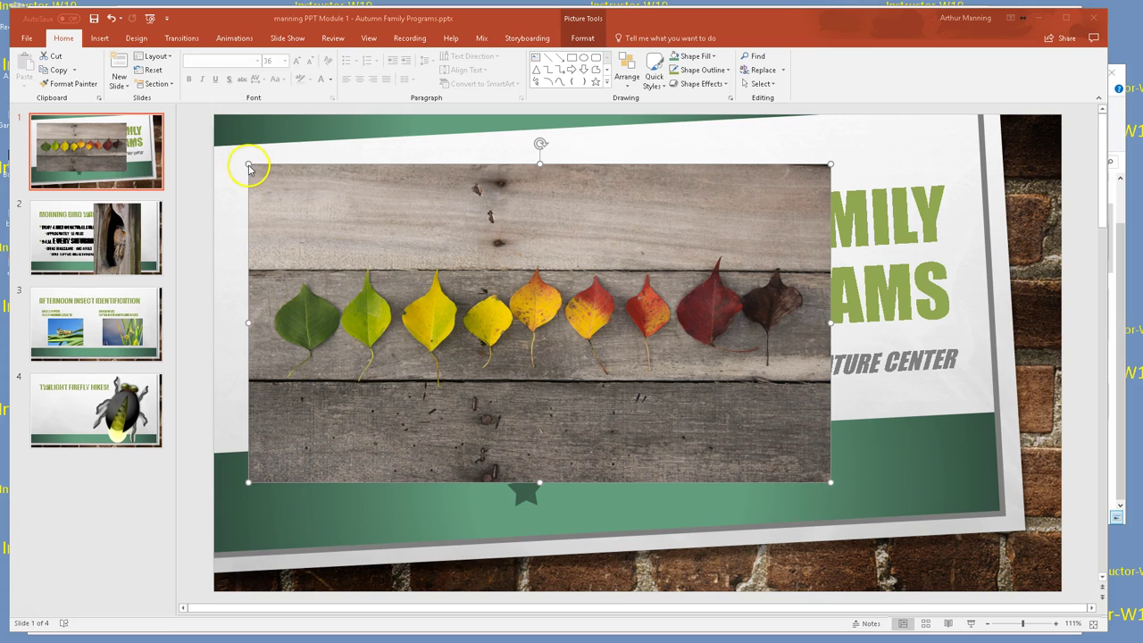
- Shrink the leaves picture further, tilt it slightly, and place it at the slide's left edge
left_click_drag(250, 166, 468, 326)
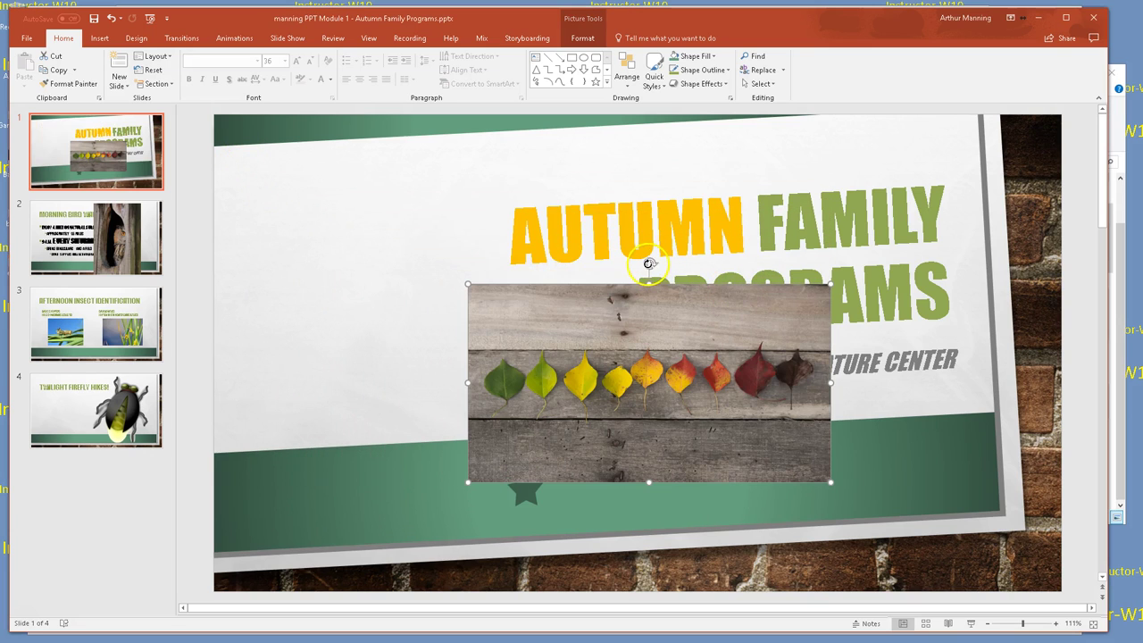
left_click_drag(648, 264, 643, 268)
left_click_drag(658, 314, 343, 250)
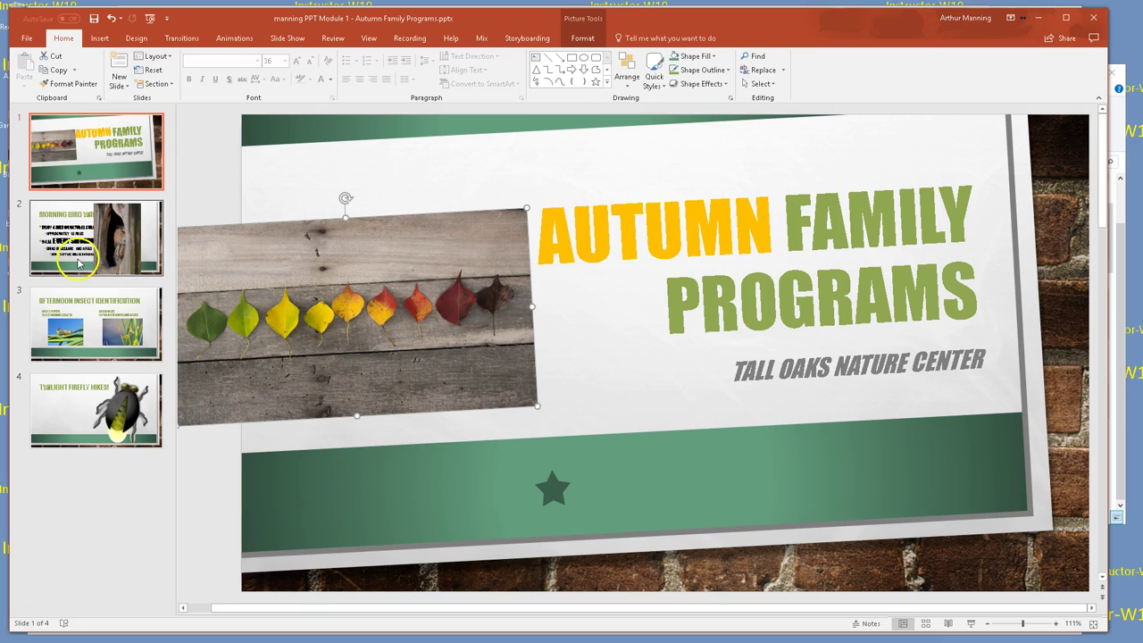
key("Delete")
key("ctrl+z")
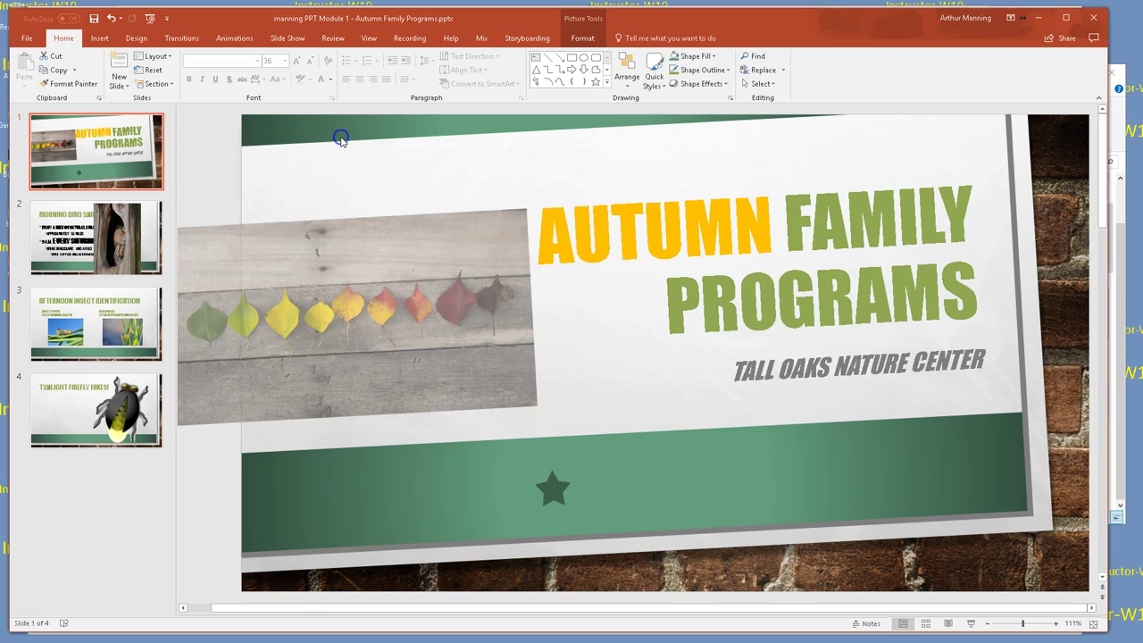
left_click_drag(340, 138, 342, 140)
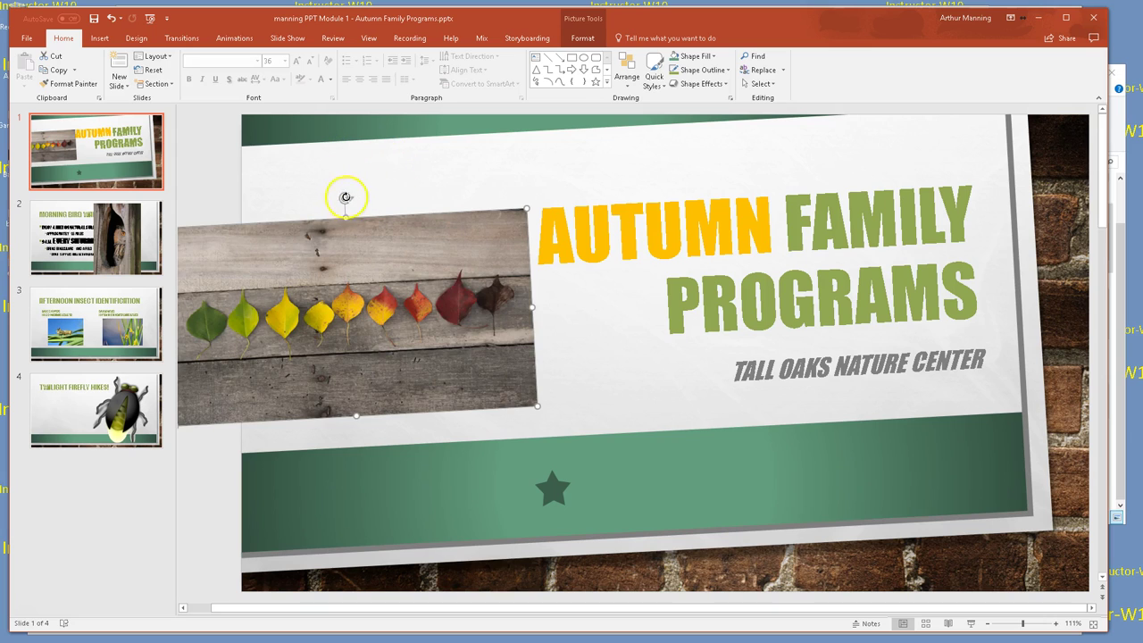
- On slide 2, push the owl picture to the right edge and drag its bottom to the green band
left_click(101, 253)
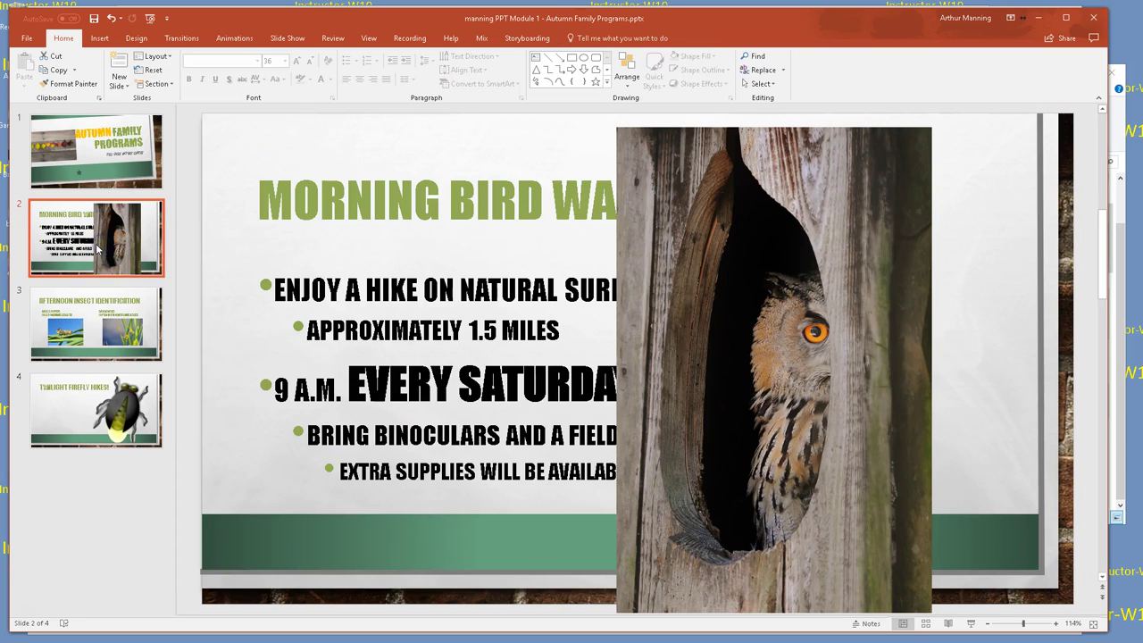
left_click_drag(745, 340, 800, 325)
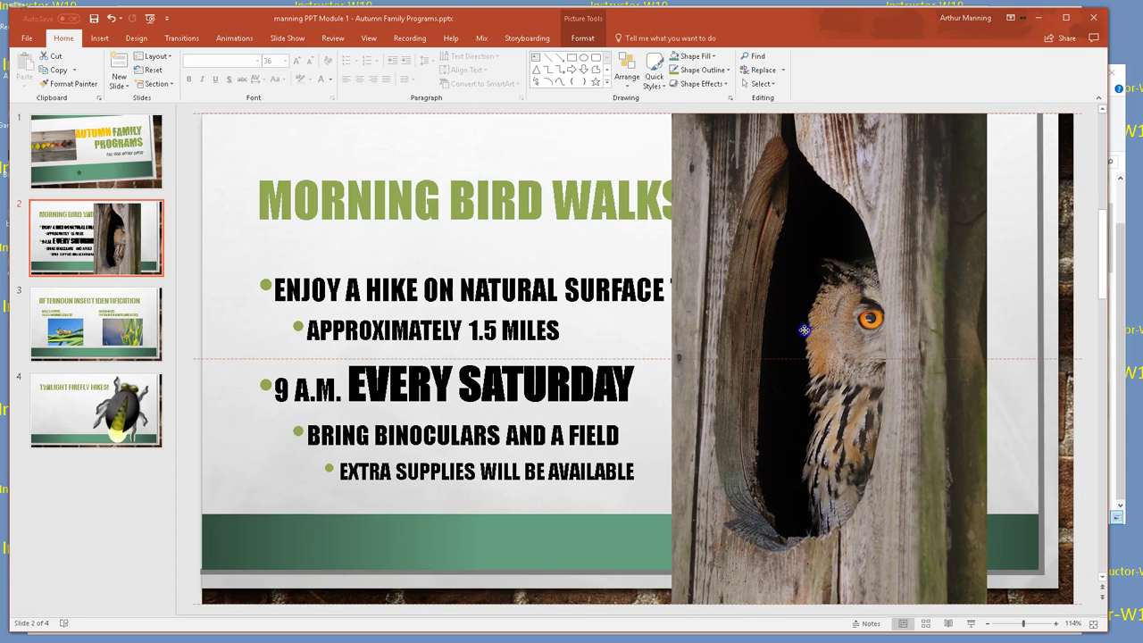
scroll(689, 357, "down", 3)
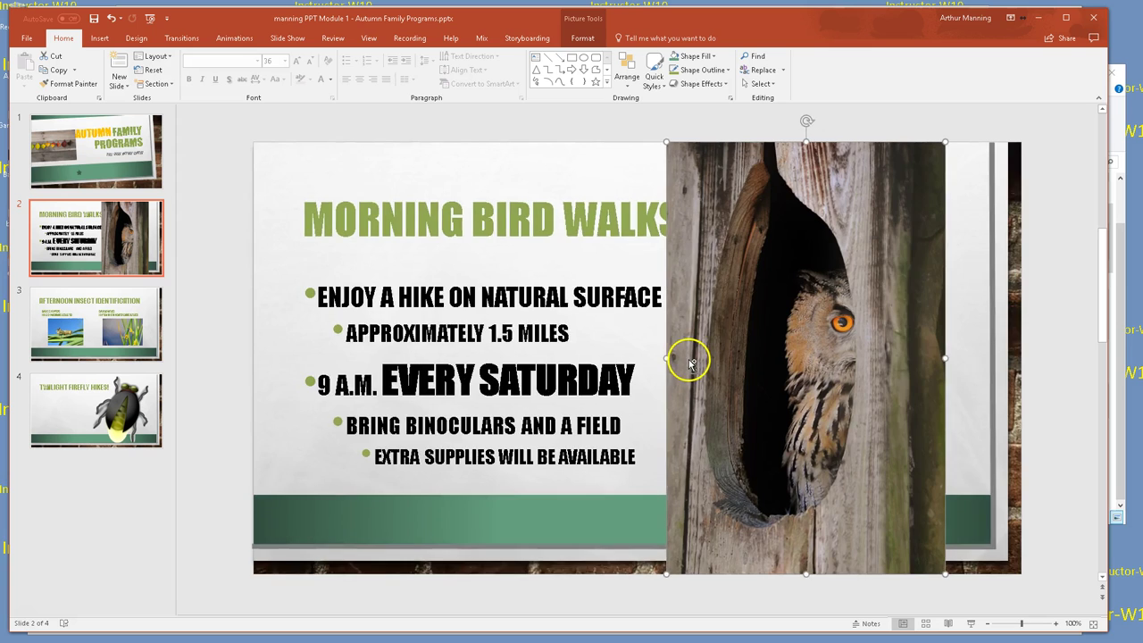
scroll(690, 357, "up", 3)
left_click_drag(760, 442, 856, 434)
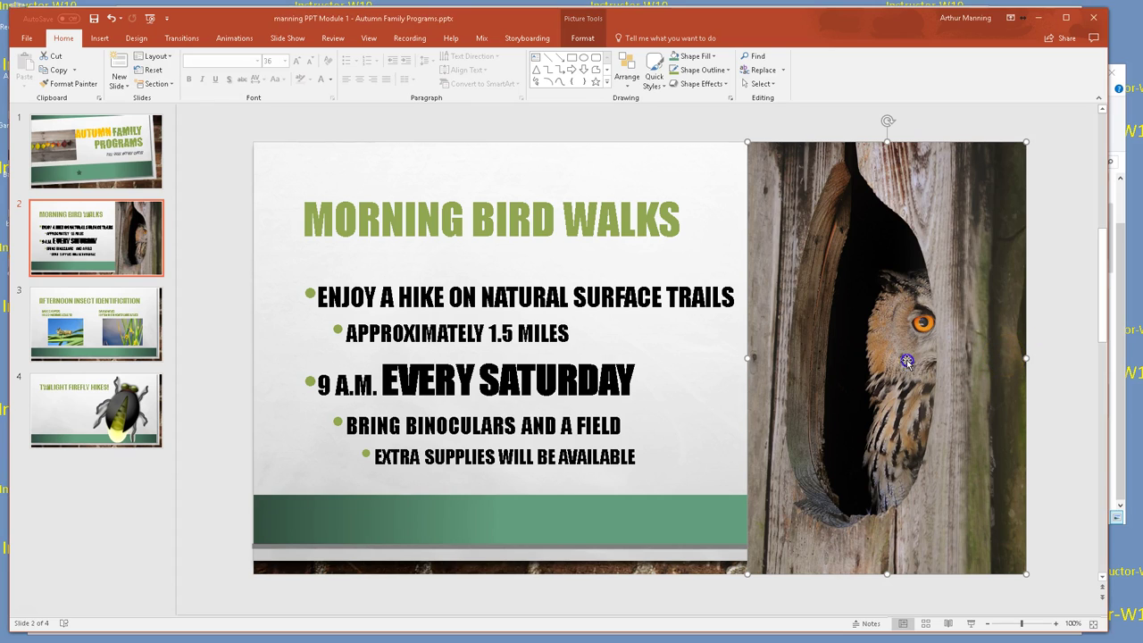
left_click_drag(870, 364, 667, 362)
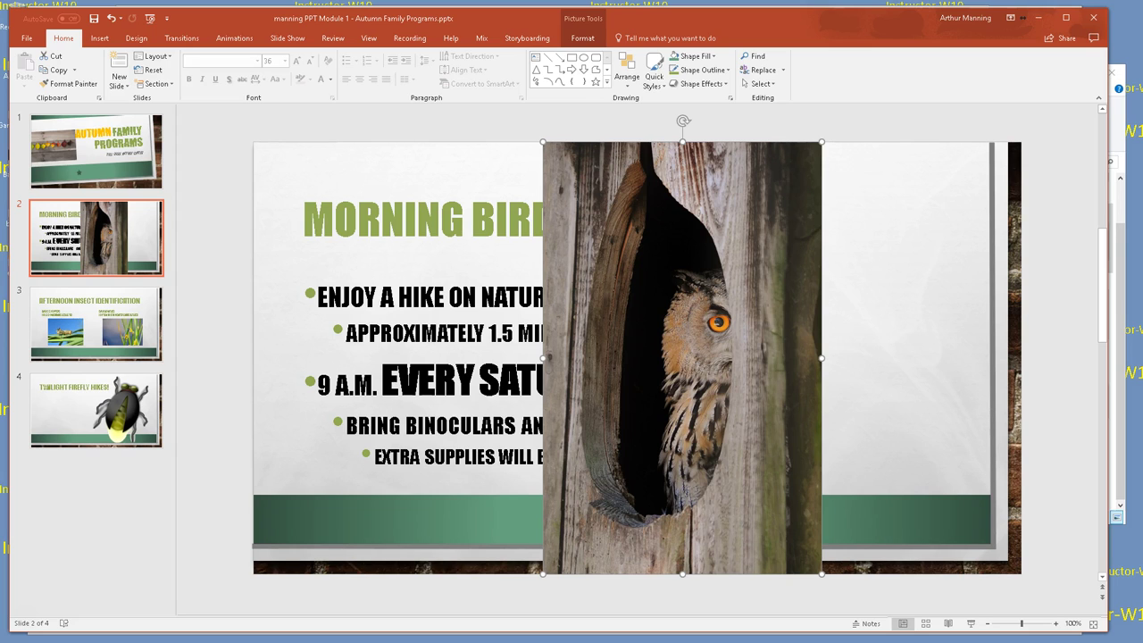
left_click_drag(694, 395, 866, 395)
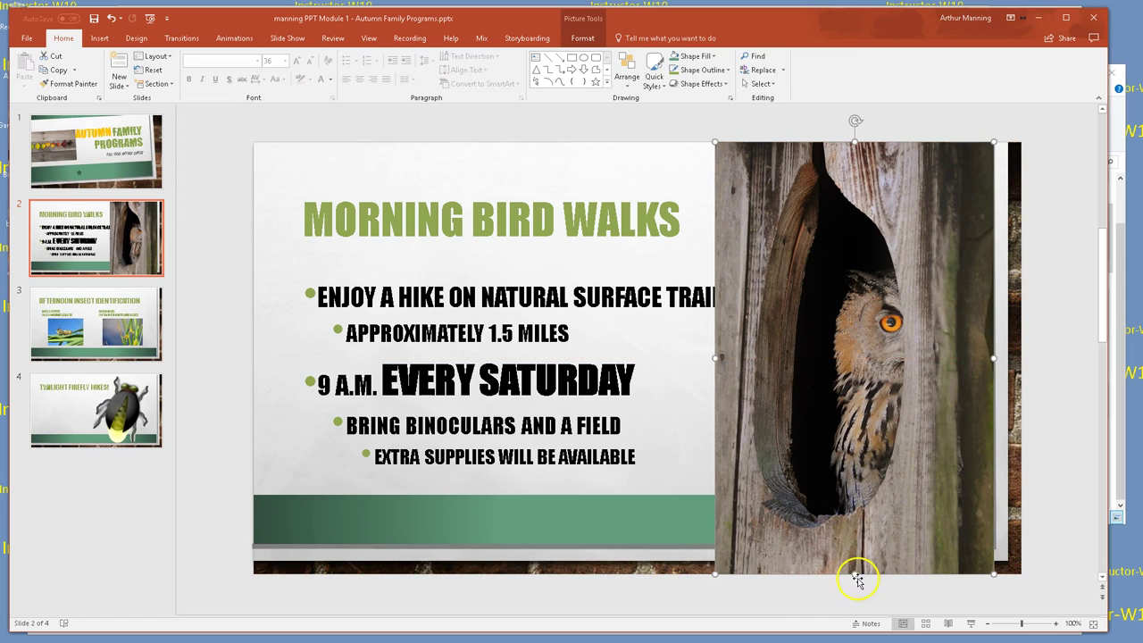
left_click_drag(855, 574, 893, 496)
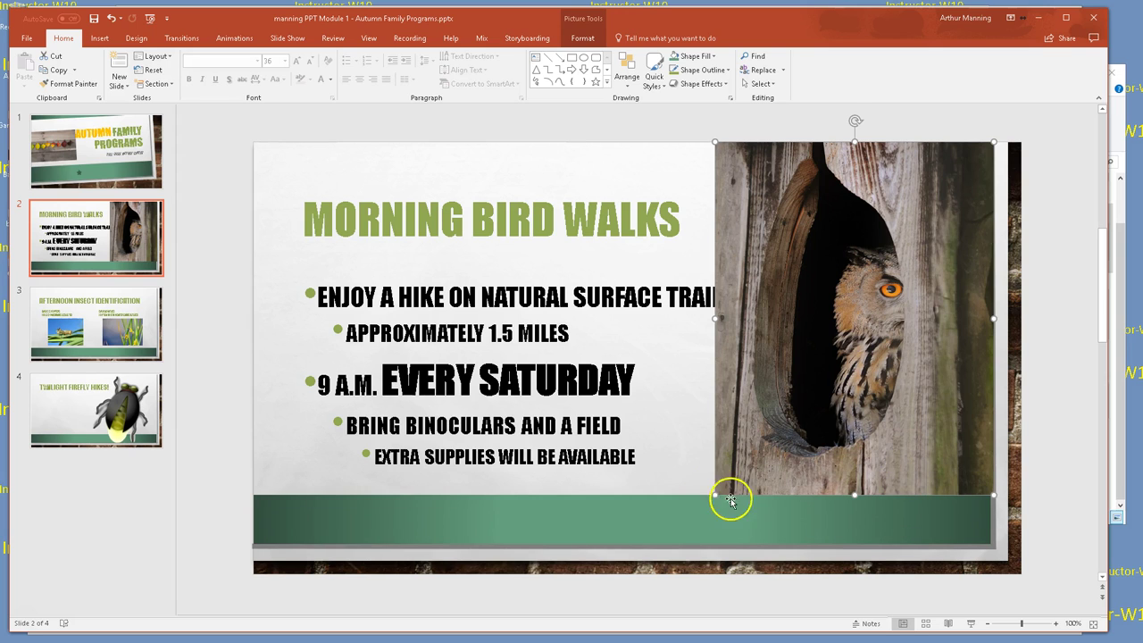
scroll(736, 507, "up", 5)
scroll(720, 402, "down", 2)
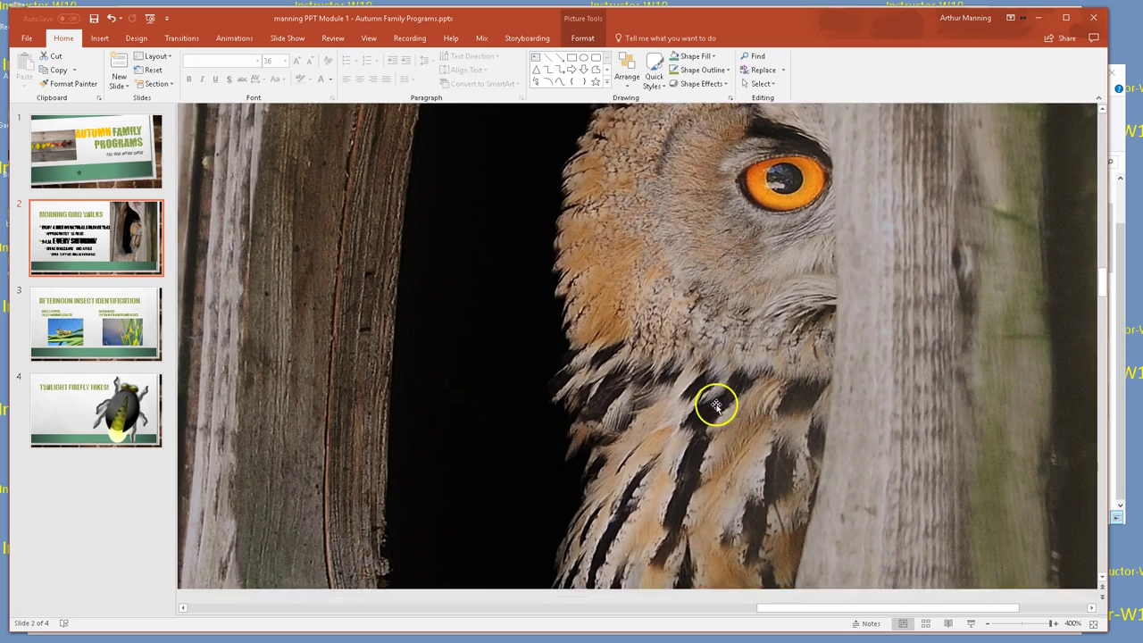
scroll(720, 411, "down", 3)
left_click_drag(1104, 280, 1102, 304)
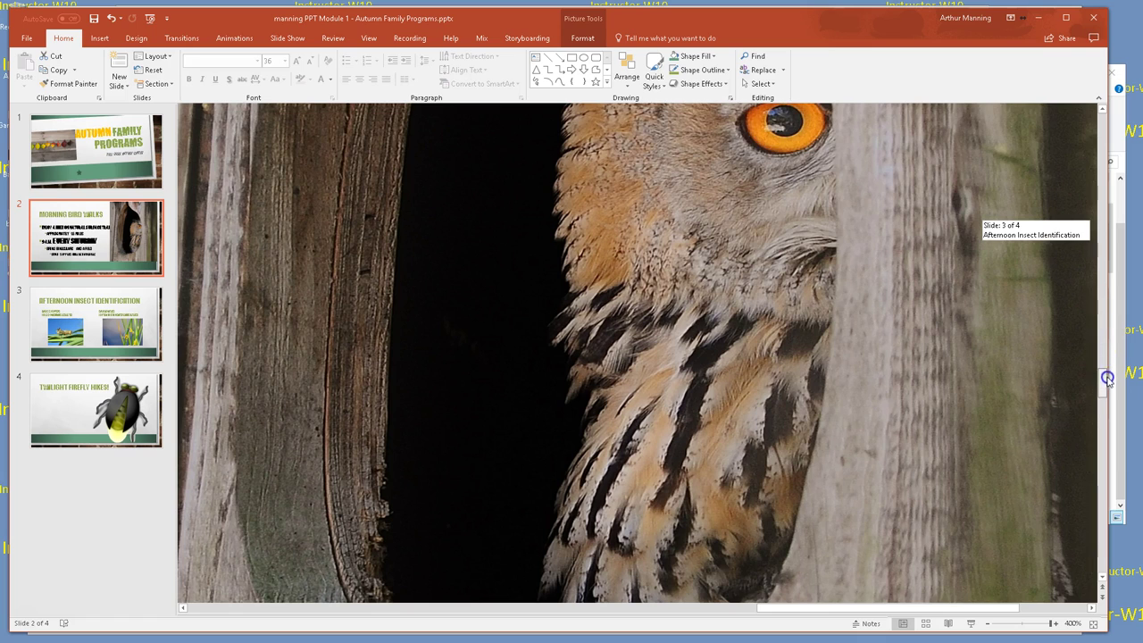
left_click_drag(1107, 381, 1099, 360)
scroll(1076, 420, "down", 2)
scroll(929, 368, "up", 1)
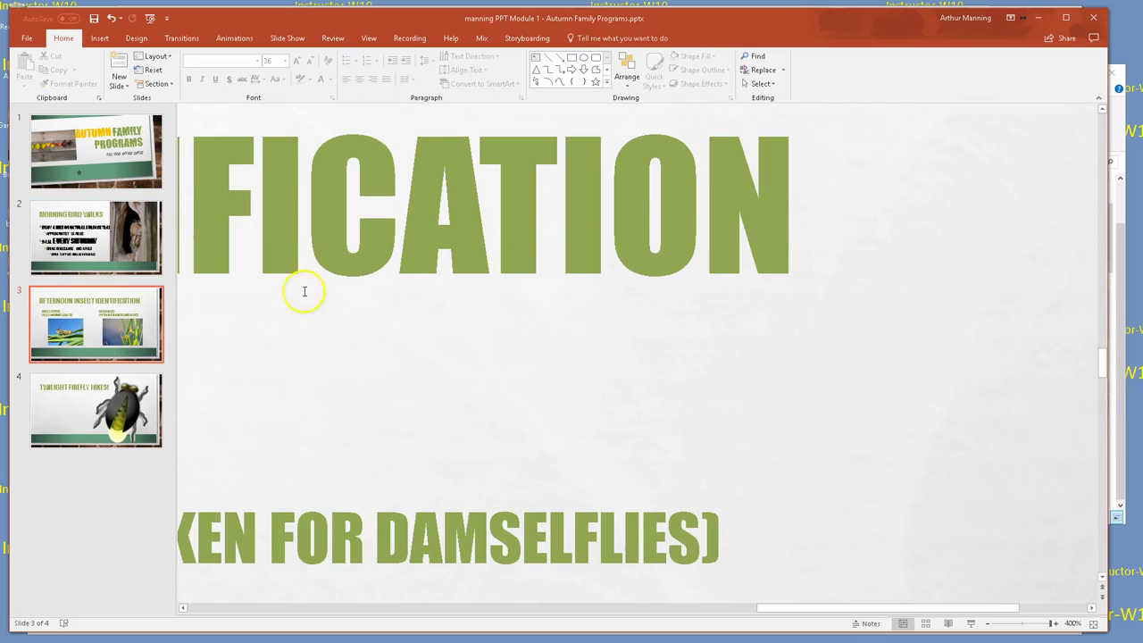
scroll(279, 289, "up", 2)
scroll(1045, 415, "down", 5)
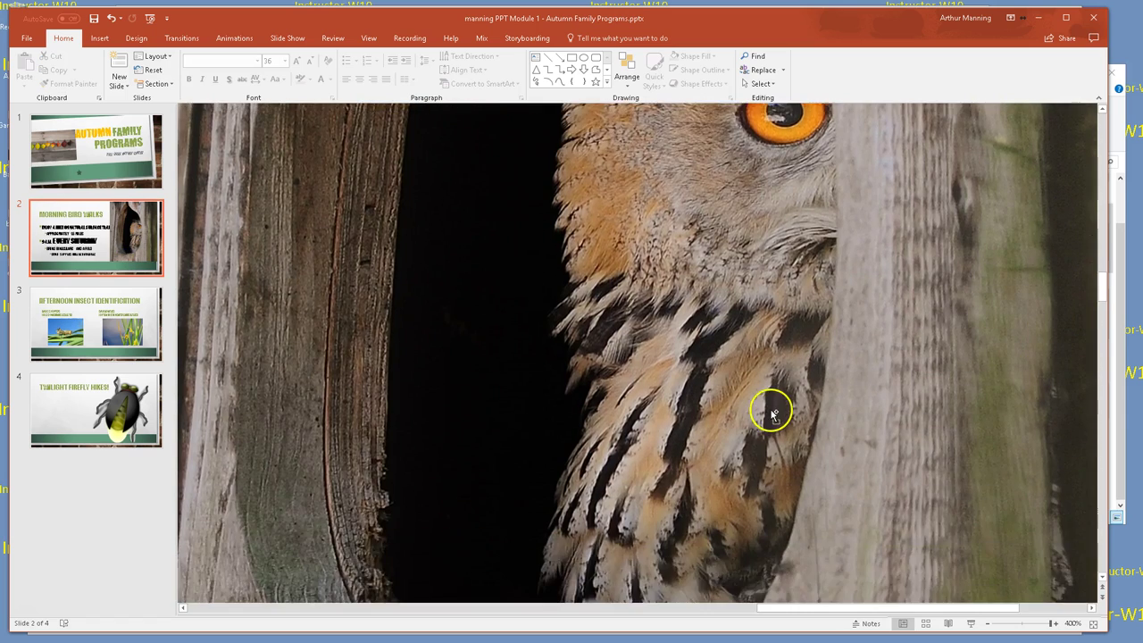
scroll(774, 408, "down", 4, "ctrl")
scroll(773, 408, "down", 3)
scroll(755, 441, "up", 5, "ctrl")
scroll(759, 444, "down", 4)
scroll(776, 418, "down", 3)
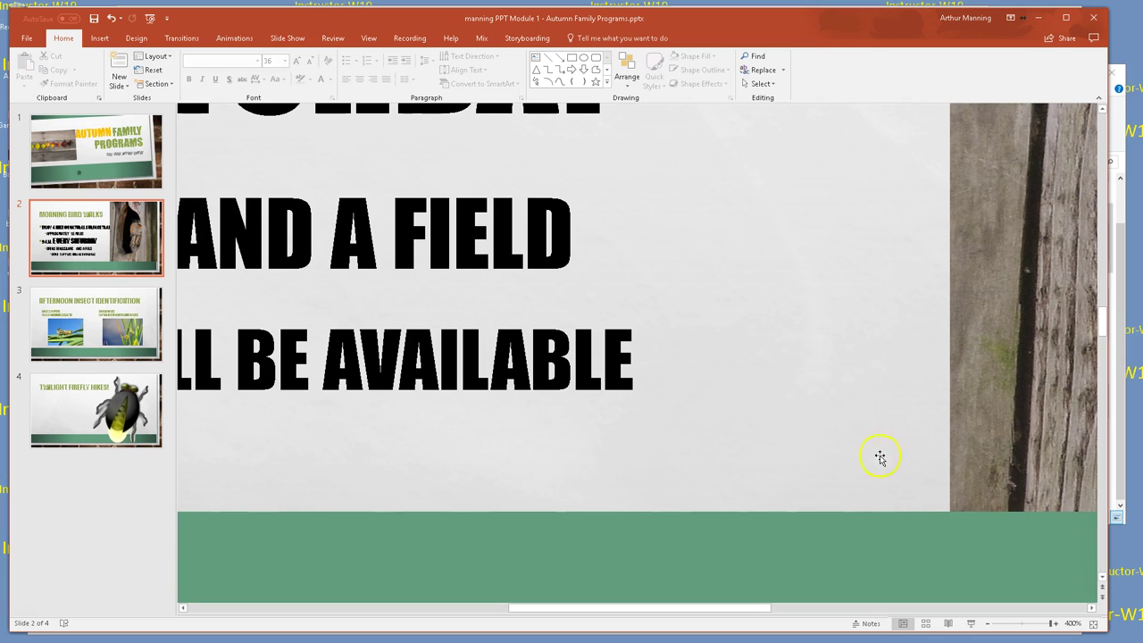
scroll(767, 382, "down", 10)
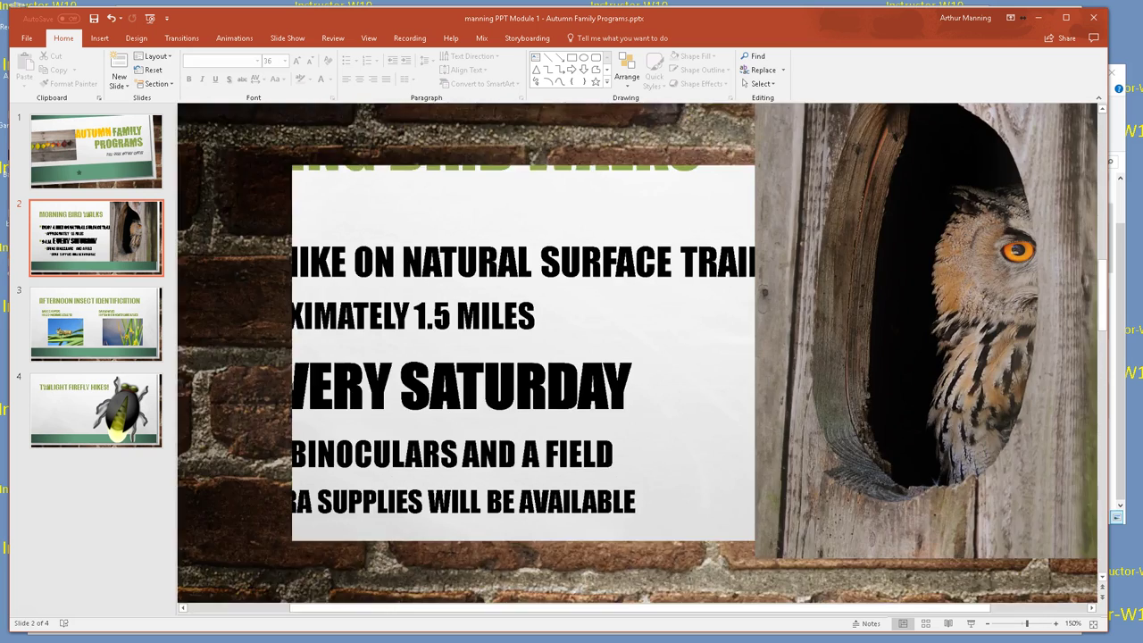
scroll(767, 382, "down", 2)
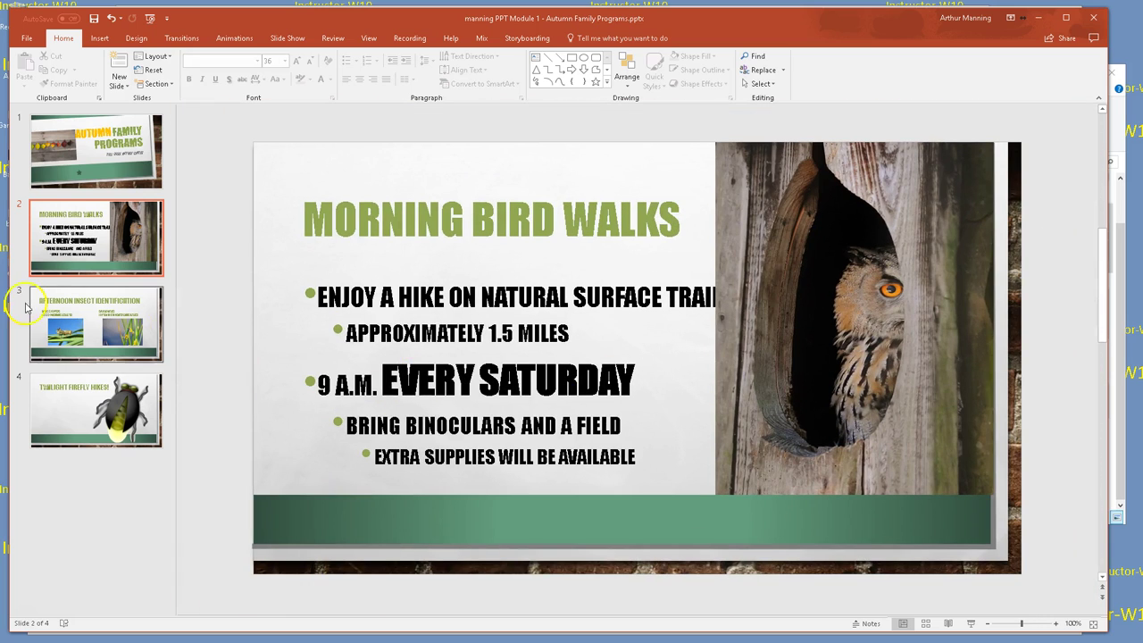
- On slide 4, move the firefly picture left and shrink it
left_click(62, 304)
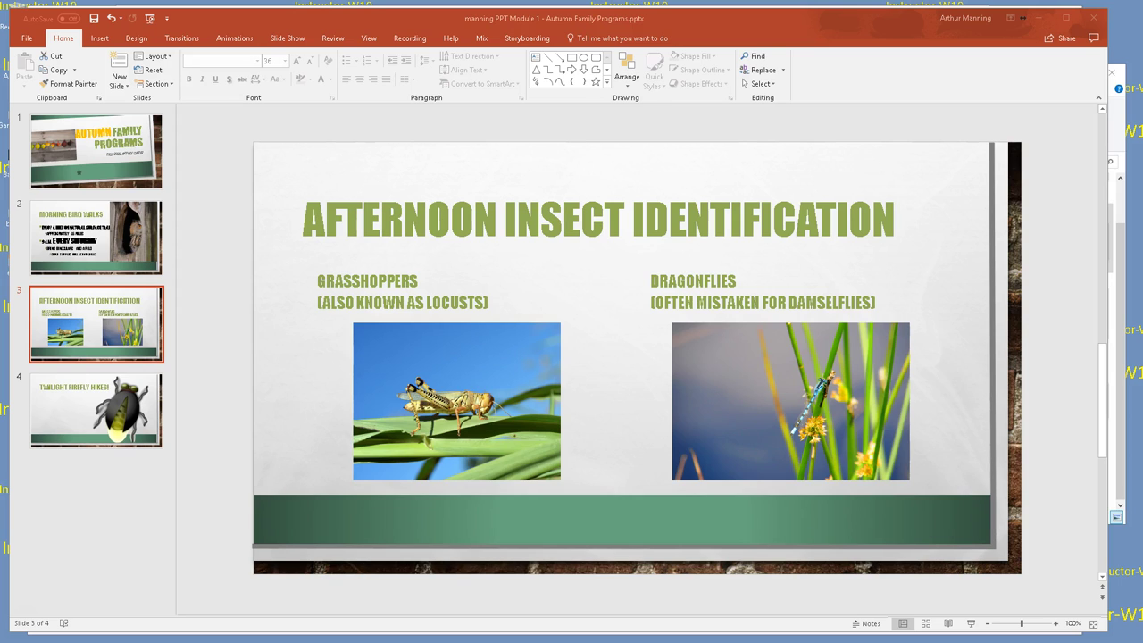
left_click(100, 429)
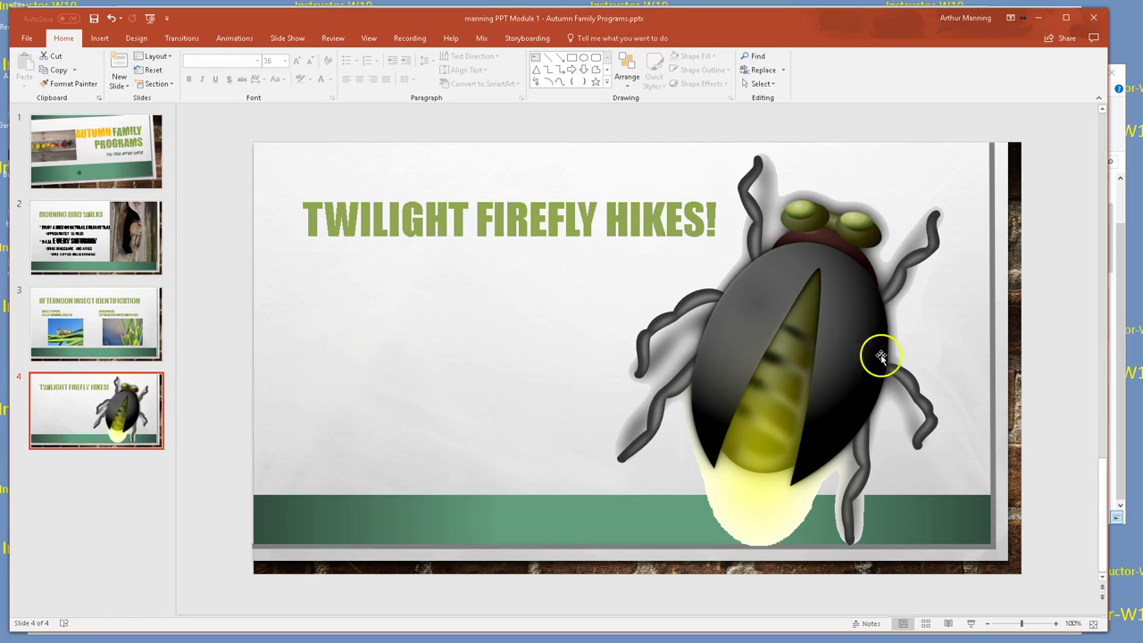
left_click_drag(853, 341, 719, 377)
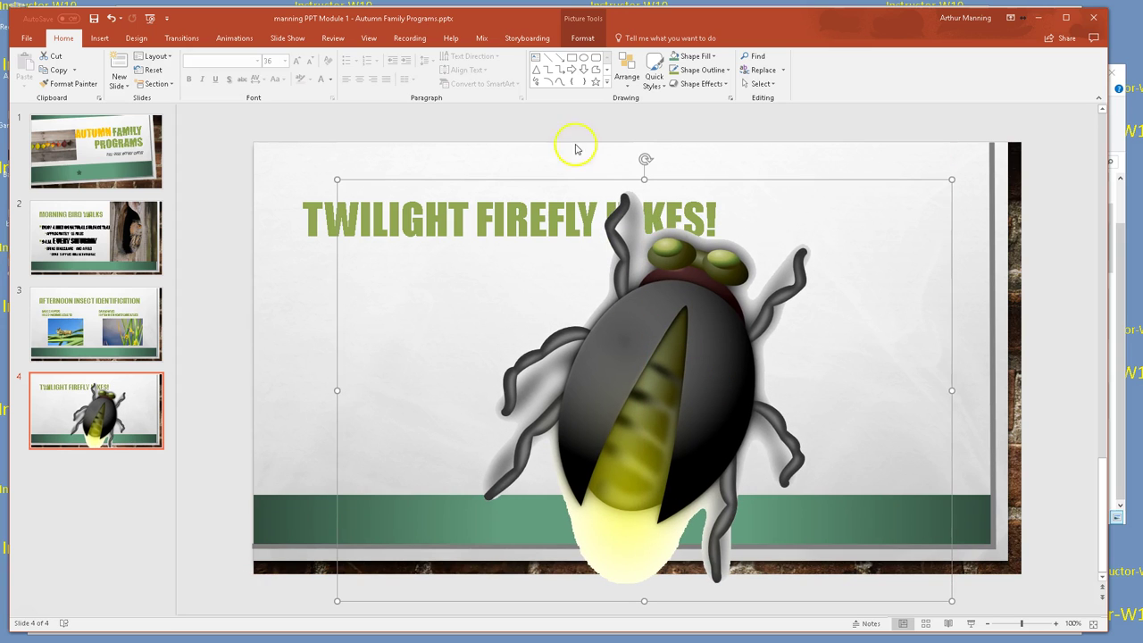
left_click_drag(337, 178, 423, 309)
left_click_drag(685, 360, 628, 360)
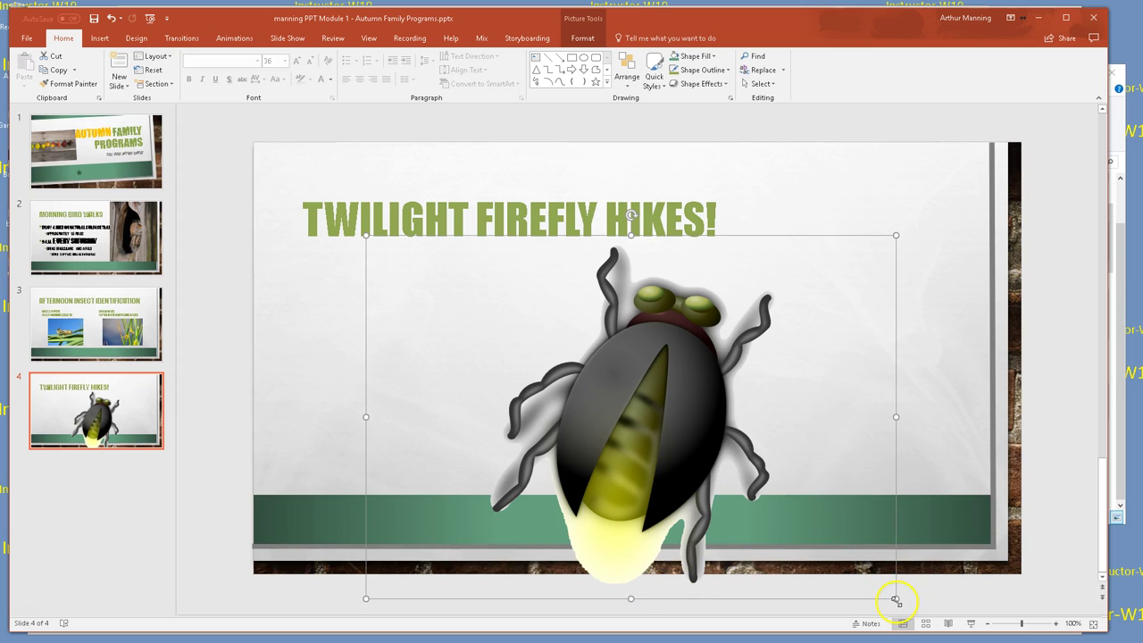
- Resize the firefly proportionally, undoing a width change, so it sits beneath the title
left_click_drag(895, 599, 864, 538)
left_click_drag(872, 408, 771, 385)
key("ctrl+z")
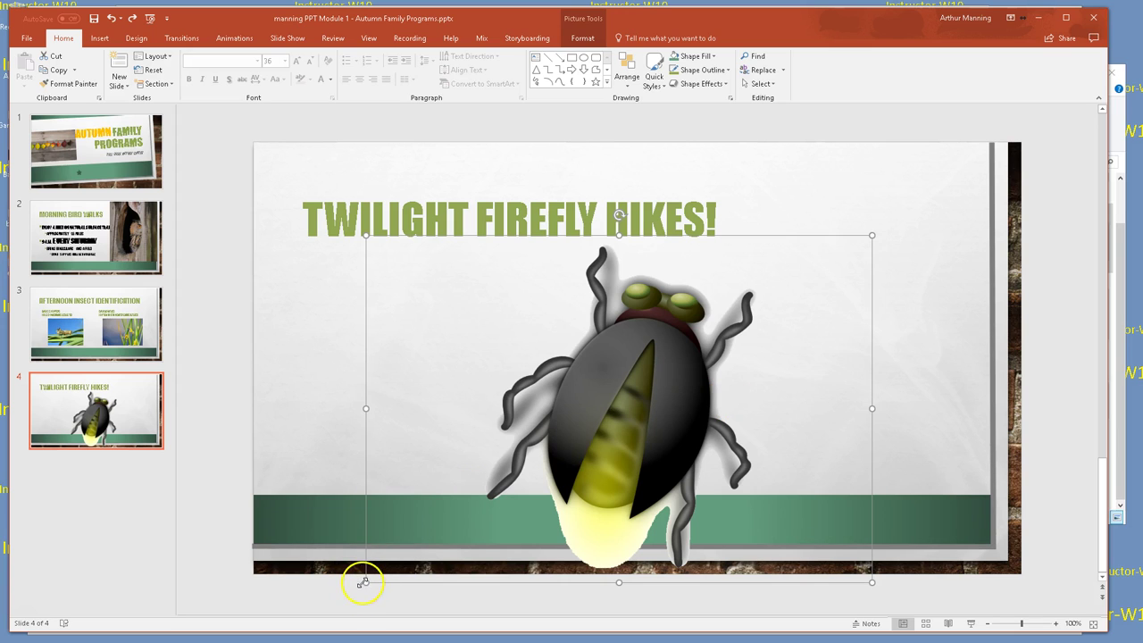
left_click_drag(362, 583, 456, 559)
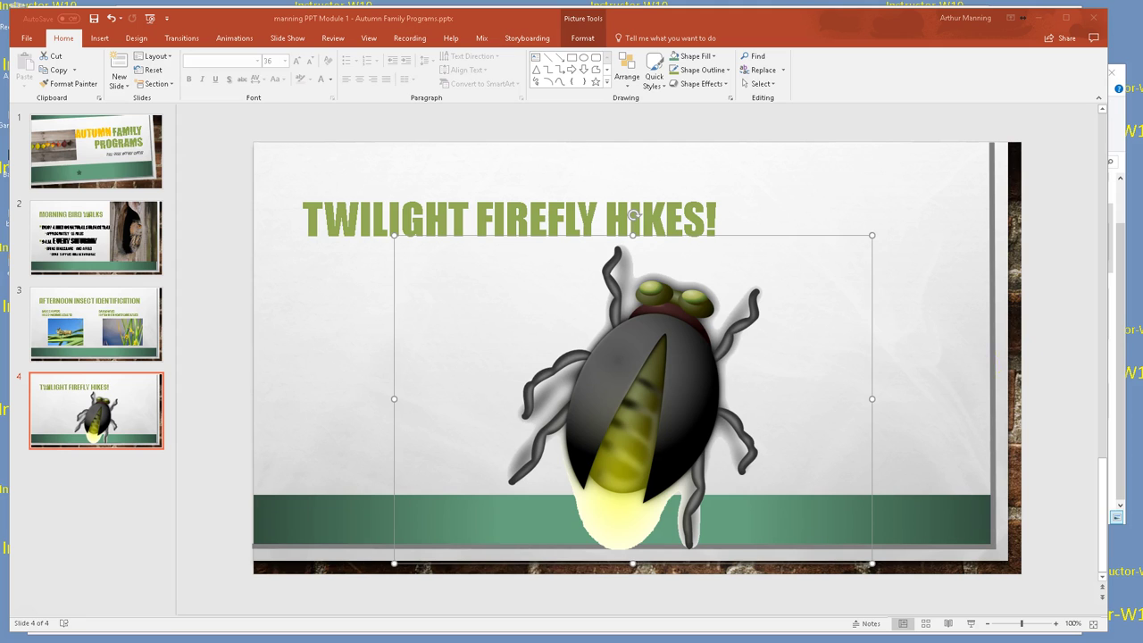
- Show slide 1 and nudge its leaf photo slightly up and left
left_click(137, 161)
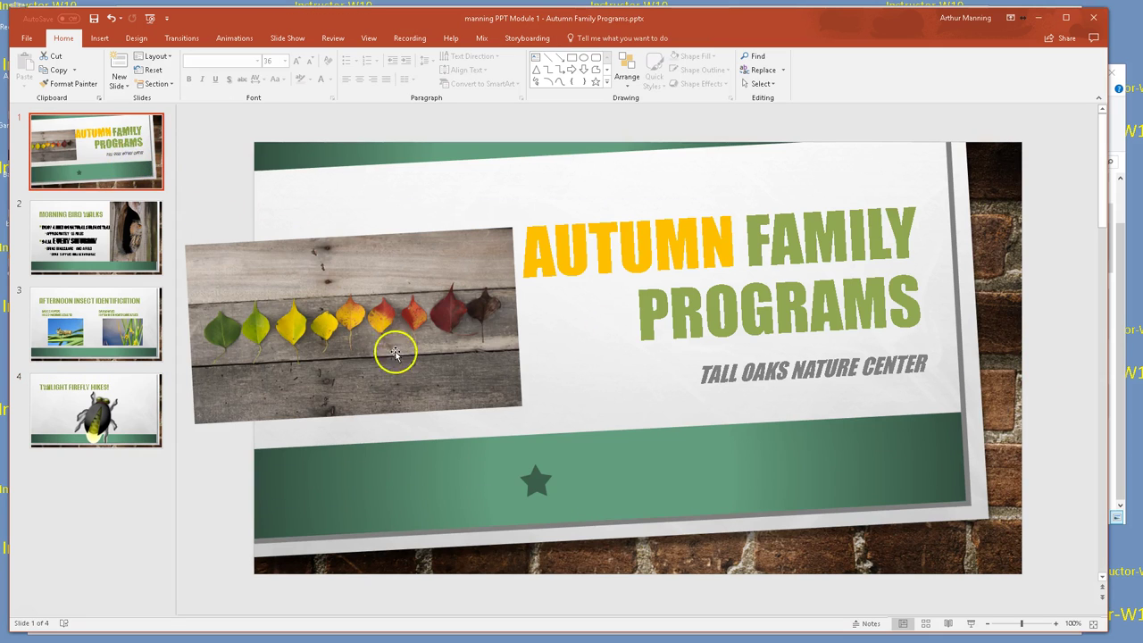
left_click_drag(388, 340, 365, 316)
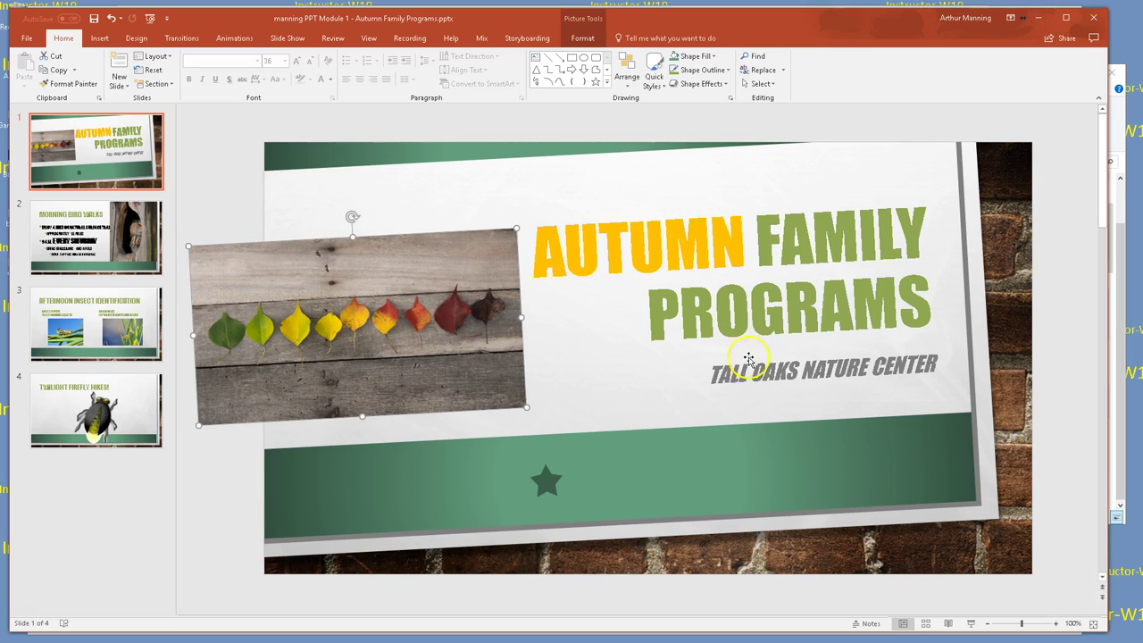
- Ctrl-drag the title slide thumbnail below slide 4 to make it slide 5
left_click(121, 156)
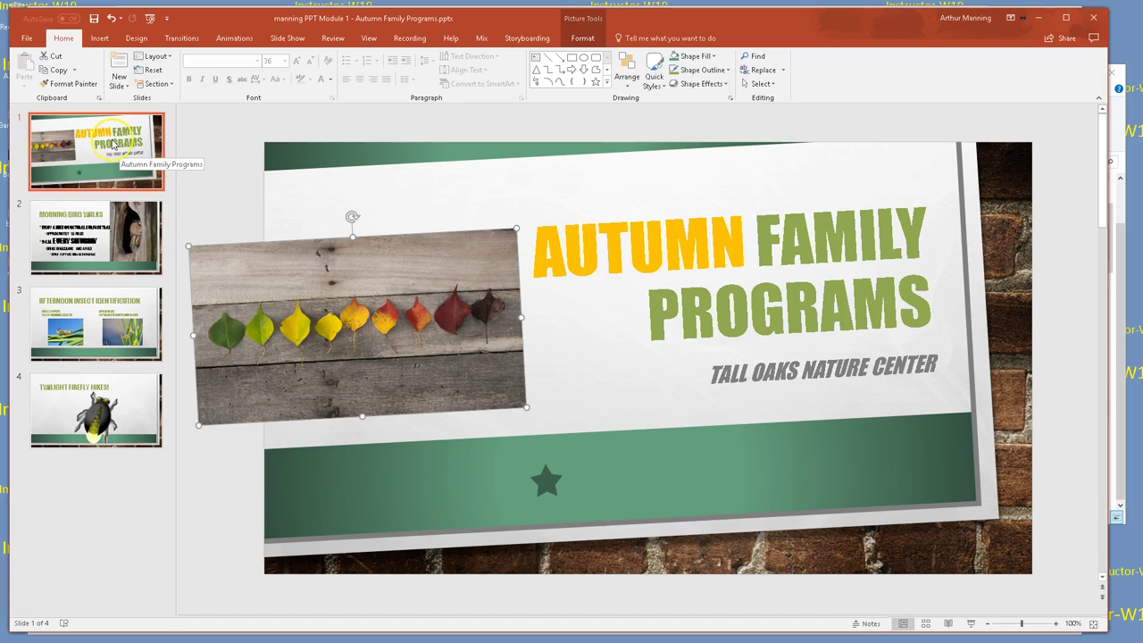
left_click_drag(111, 143, 113, 489)
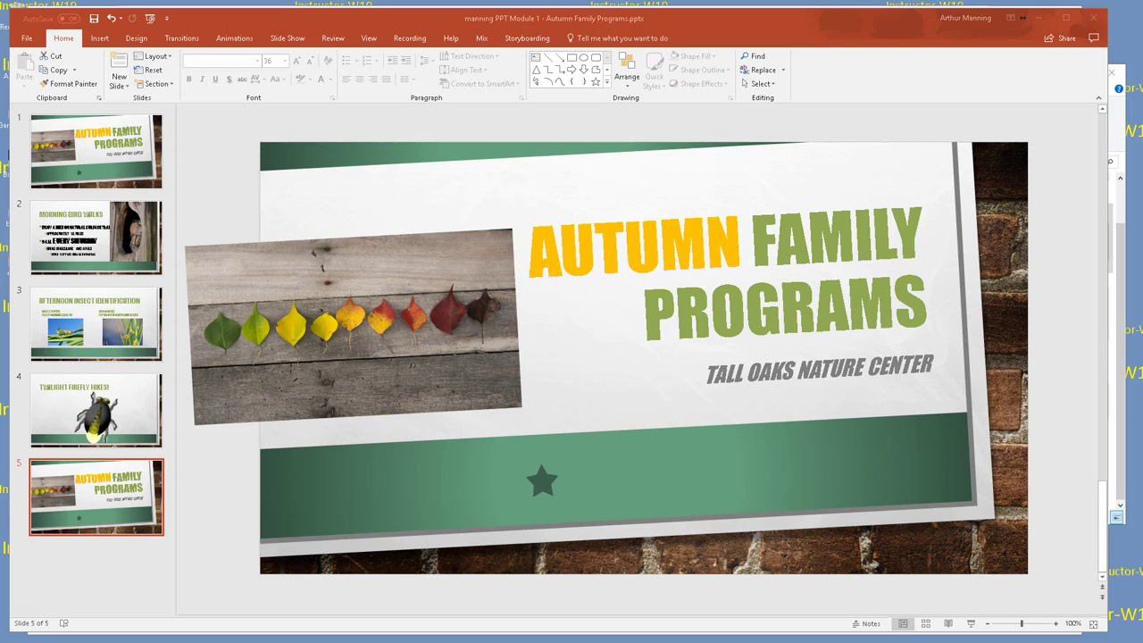
- Replace AUTUMN in slide 5's title with 'REGISTGER FOR' and drag the leaf photo down
left_click(719, 243)
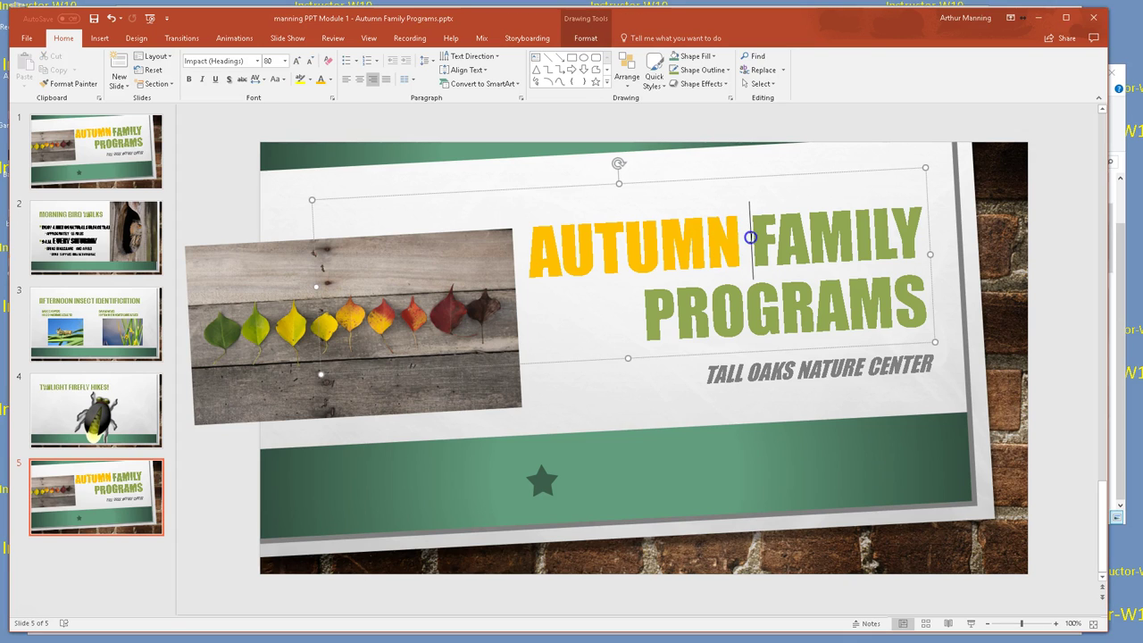
left_click_drag(750, 237, 527, 240)
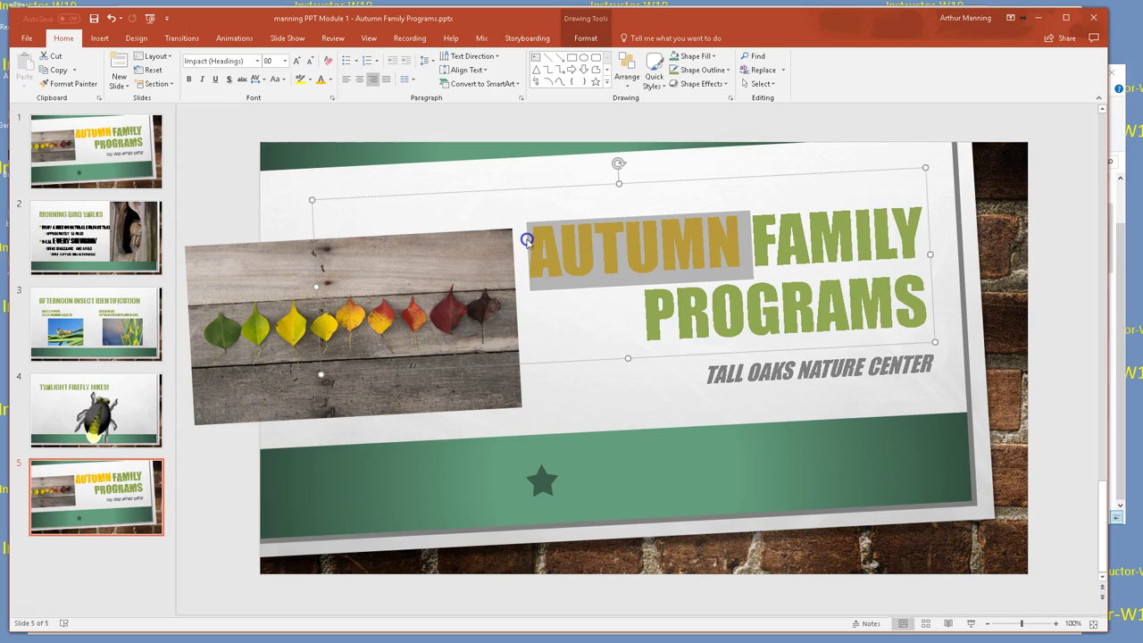
key("Delete")
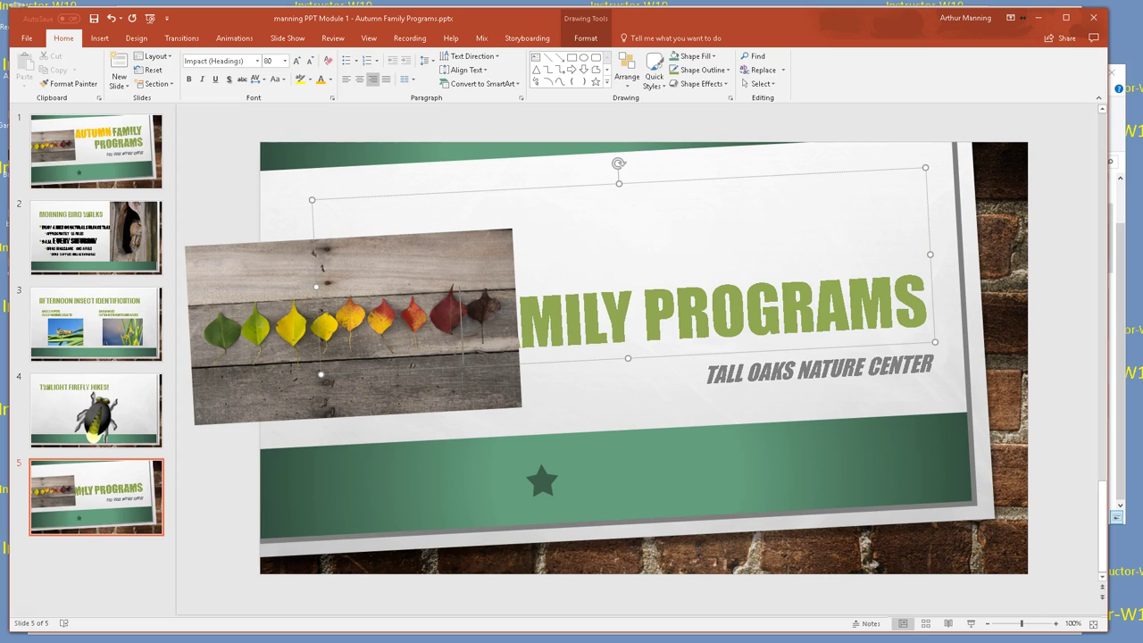
type("REGISTGER FO")
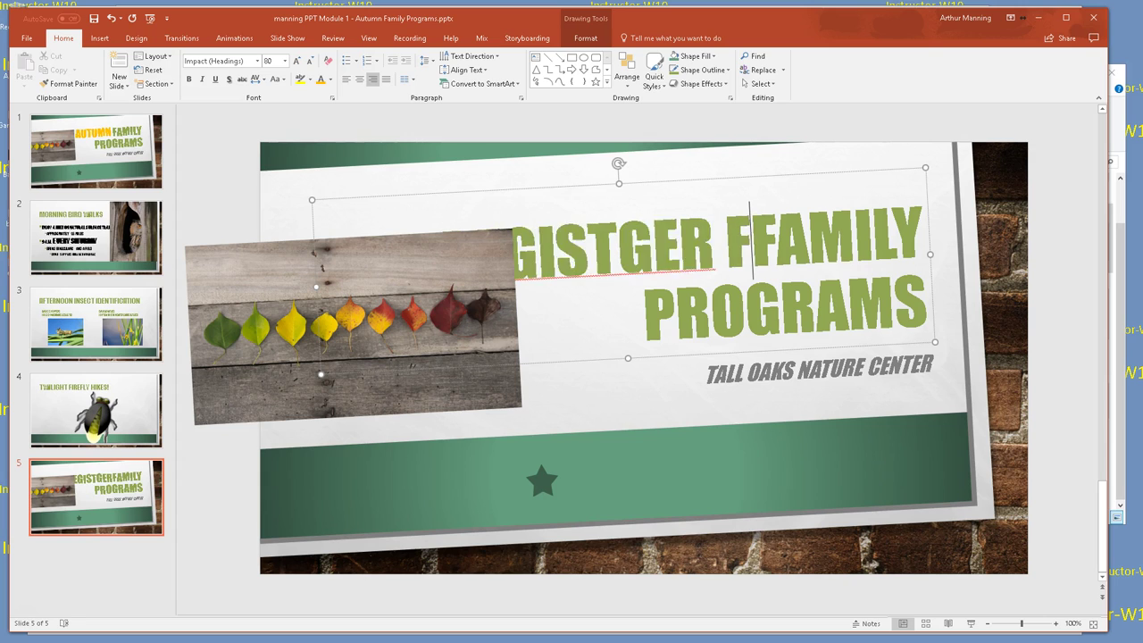
type("R")
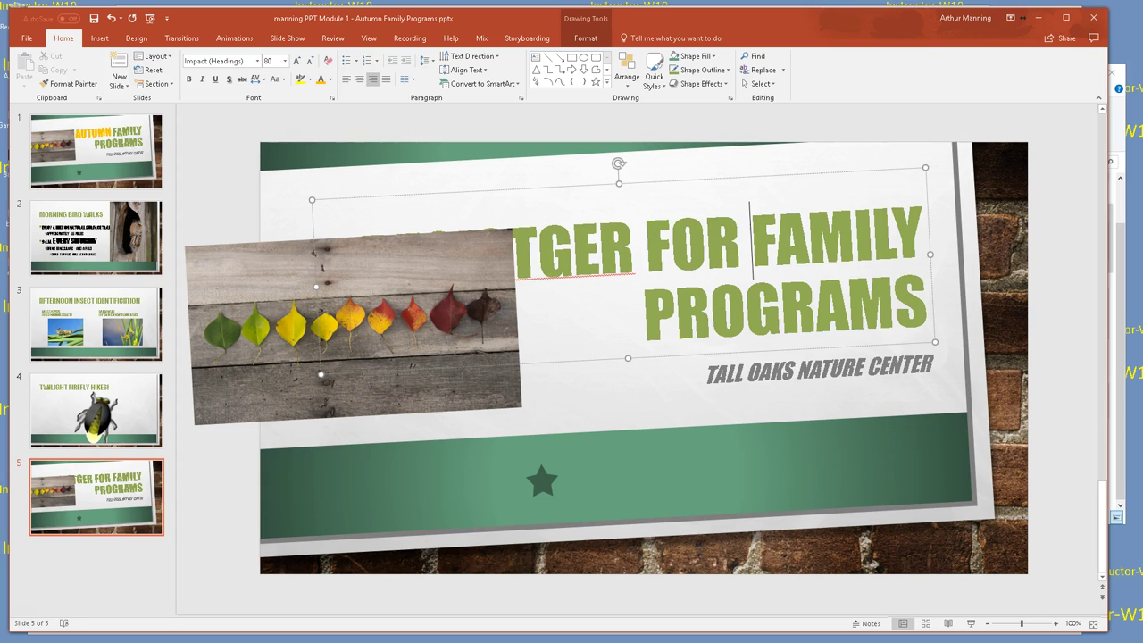
left_click_drag(437, 255, 453, 276)
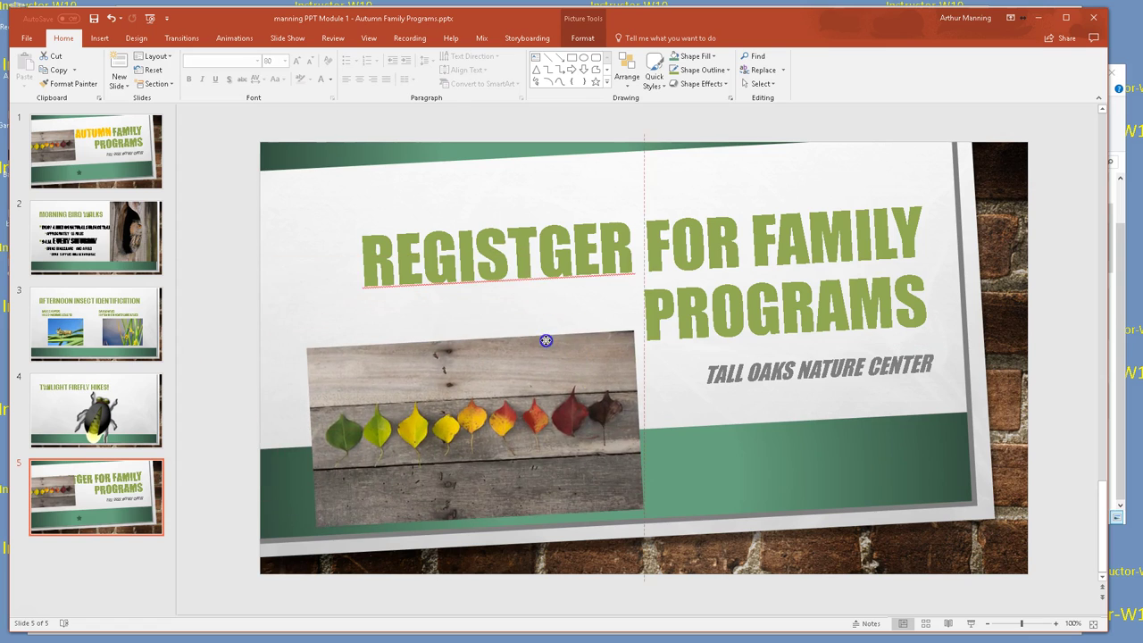
left_click_drag(546, 341, 545, 340)
- Fix the typo so the title reads 'REGISTER FOR', and set the leaf photo just under it
left_click(561, 234)
key("BackSpace")
type("\\")
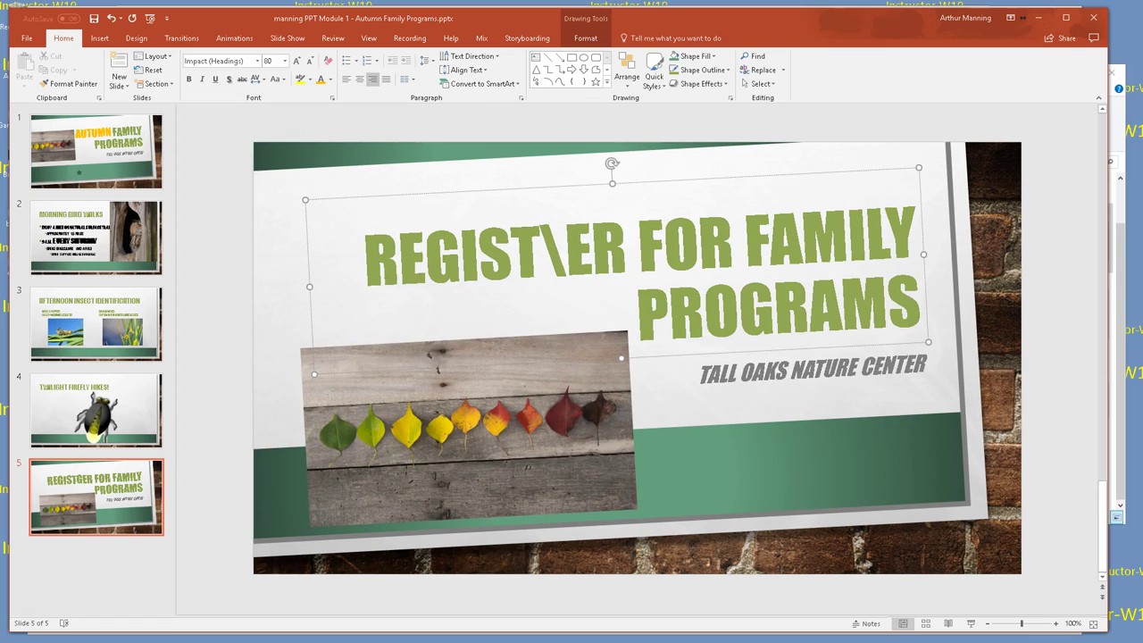
left_click(566, 244)
key("BackSpace")
left_click(532, 257)
left_click_drag(510, 352, 510, 311)
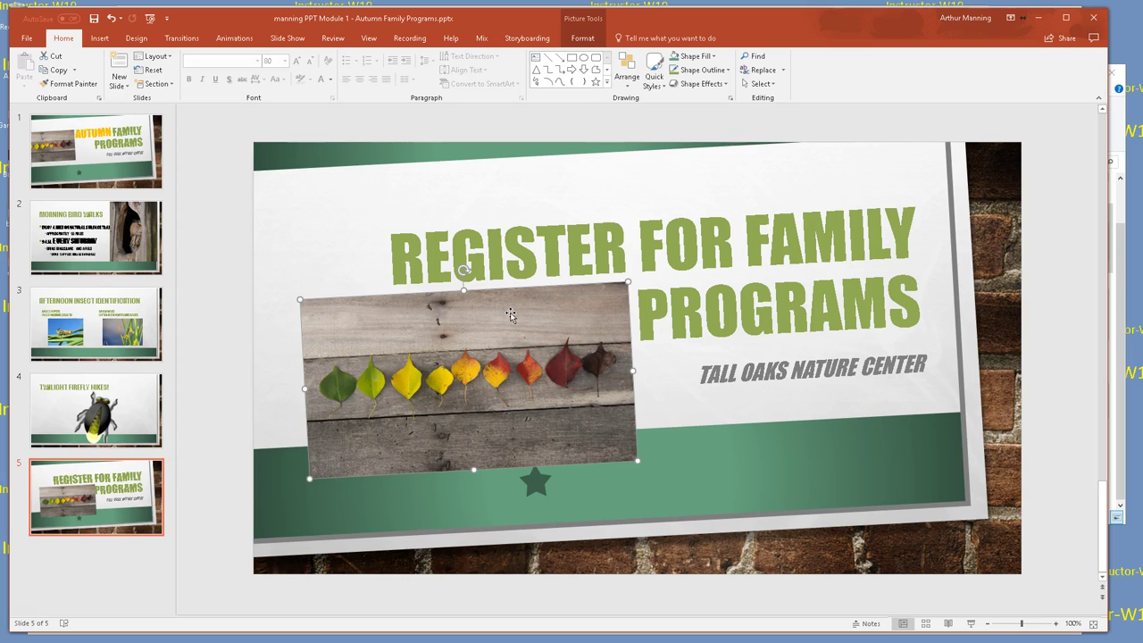
- Enlarge slide 5's leaf photo from its corner, then show slide 2
left_click(356, 420)
left_click_drag(304, 484, 255, 540)
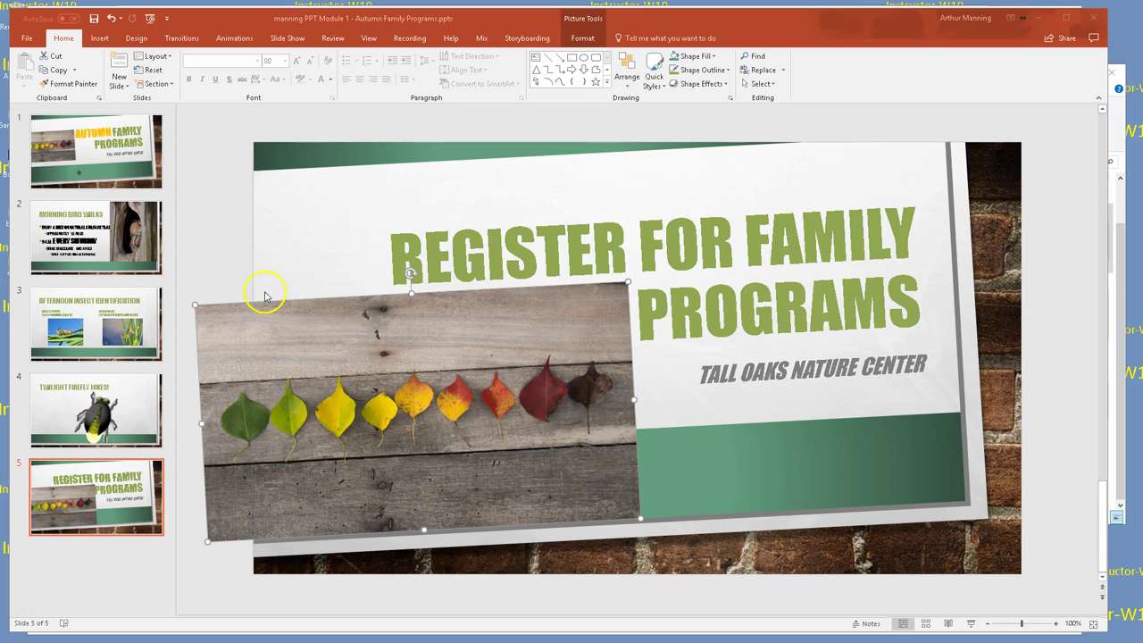
left_click(120, 221)
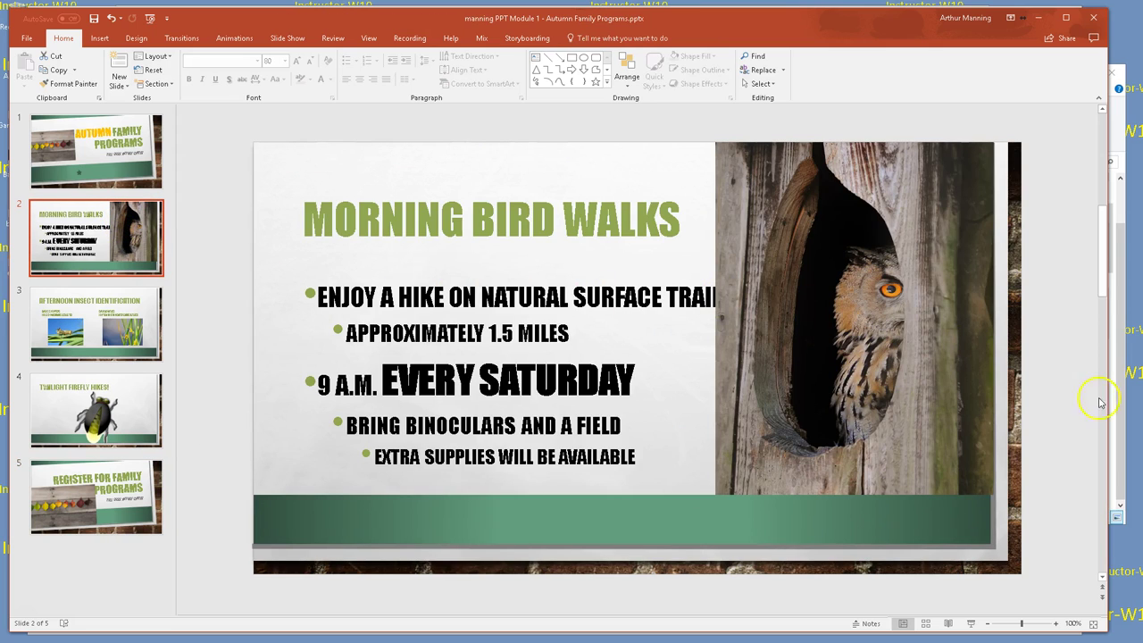
- Send the owl picture to back, narrow it from the left, then show slide 1
left_click(753, 275)
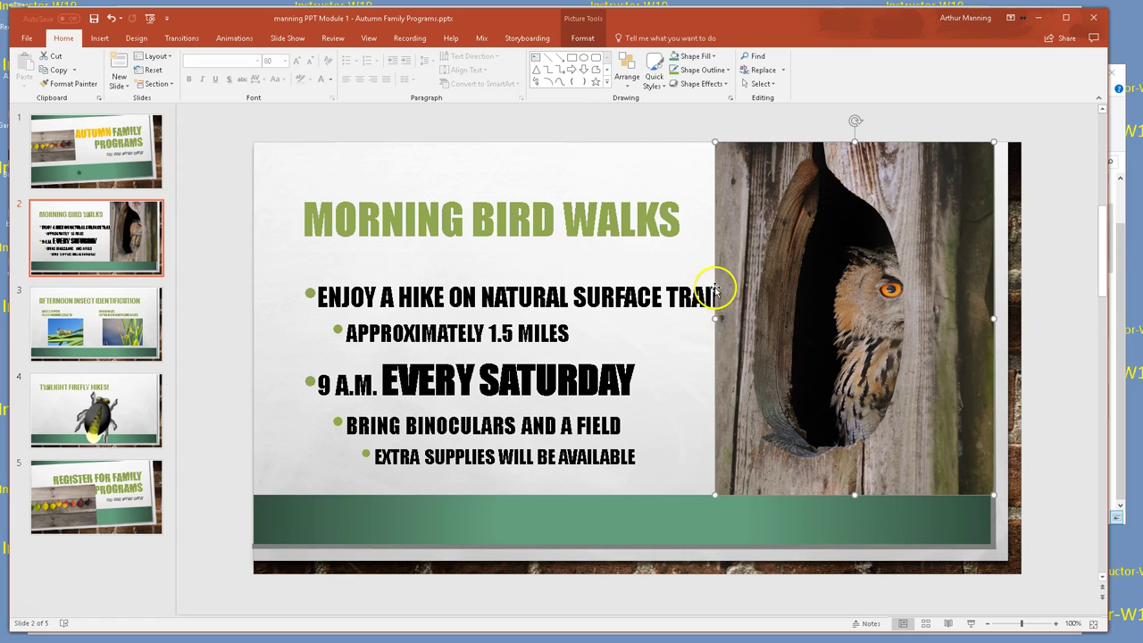
right_click(779, 214)
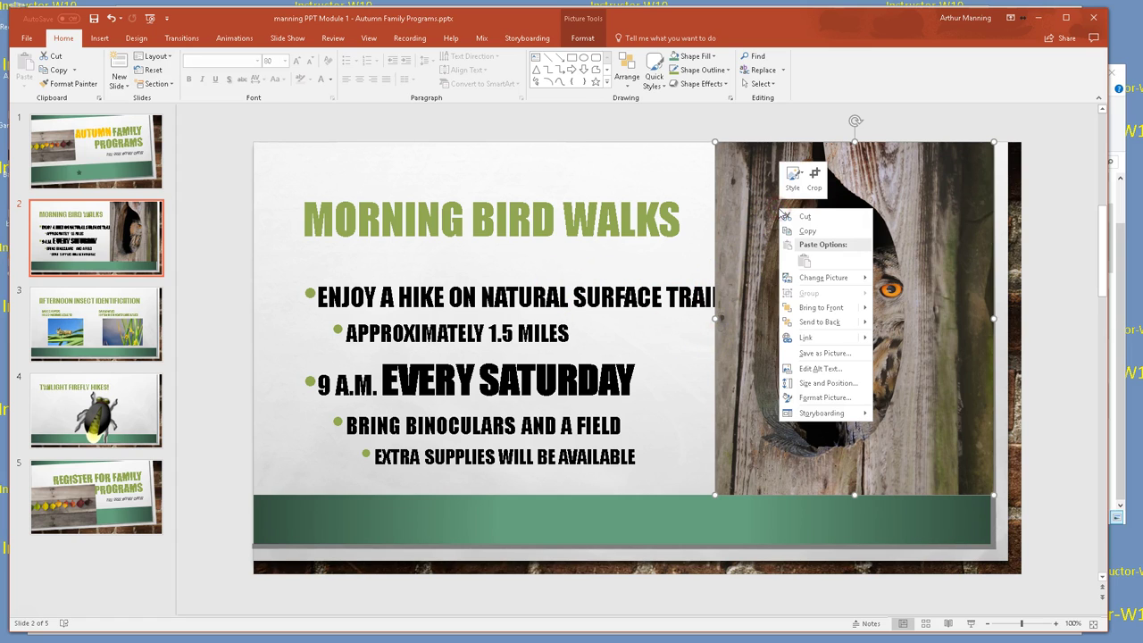
left_click(820, 323)
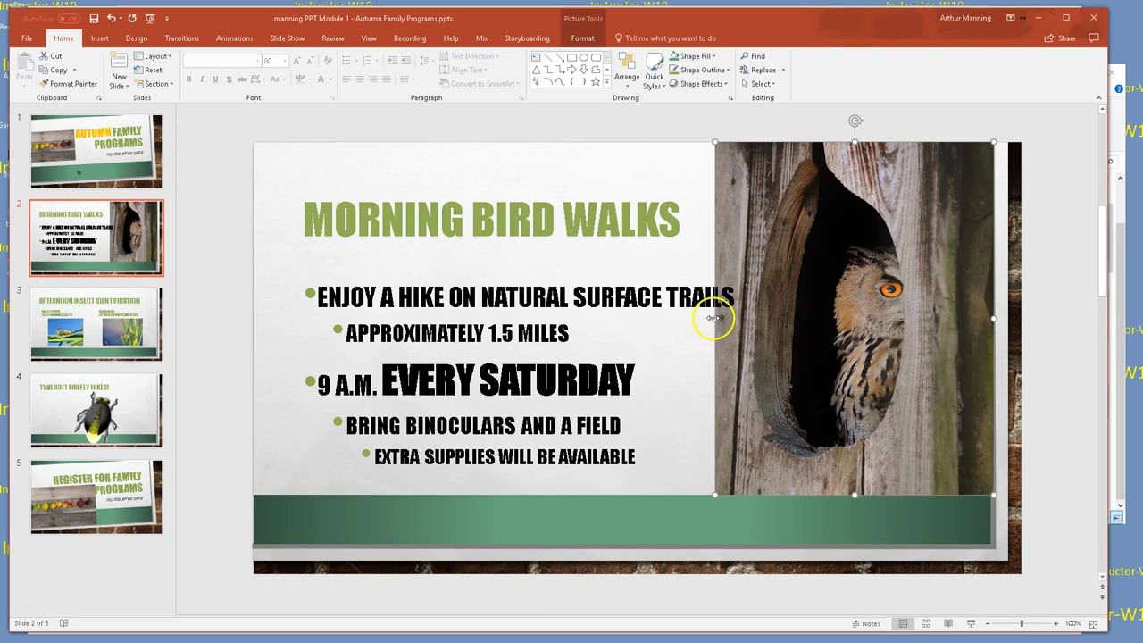
left_click_drag(715, 317, 749, 319)
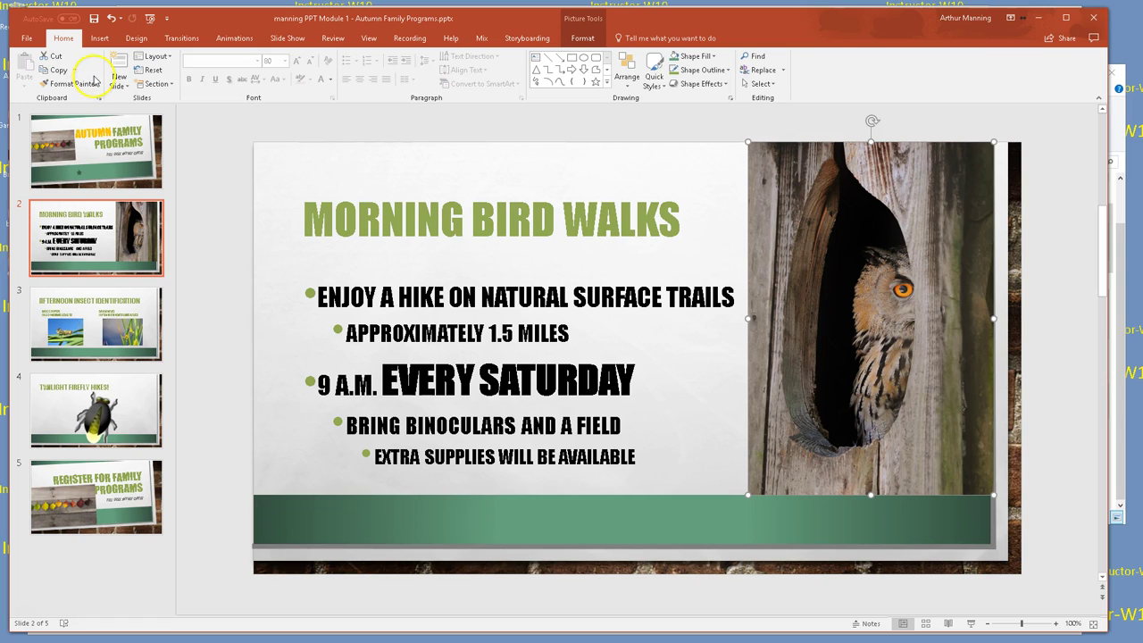
left_click(136, 150)
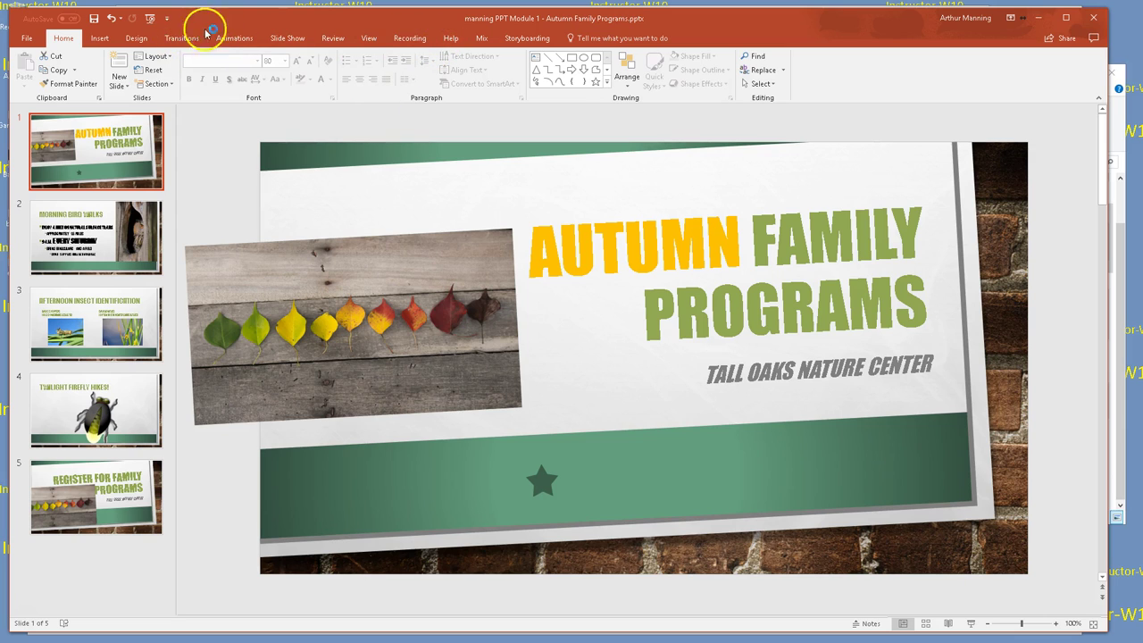
- Try Wipe and Morph on slide 1, set its transition to None, then select slide 5
left_click(184, 38)
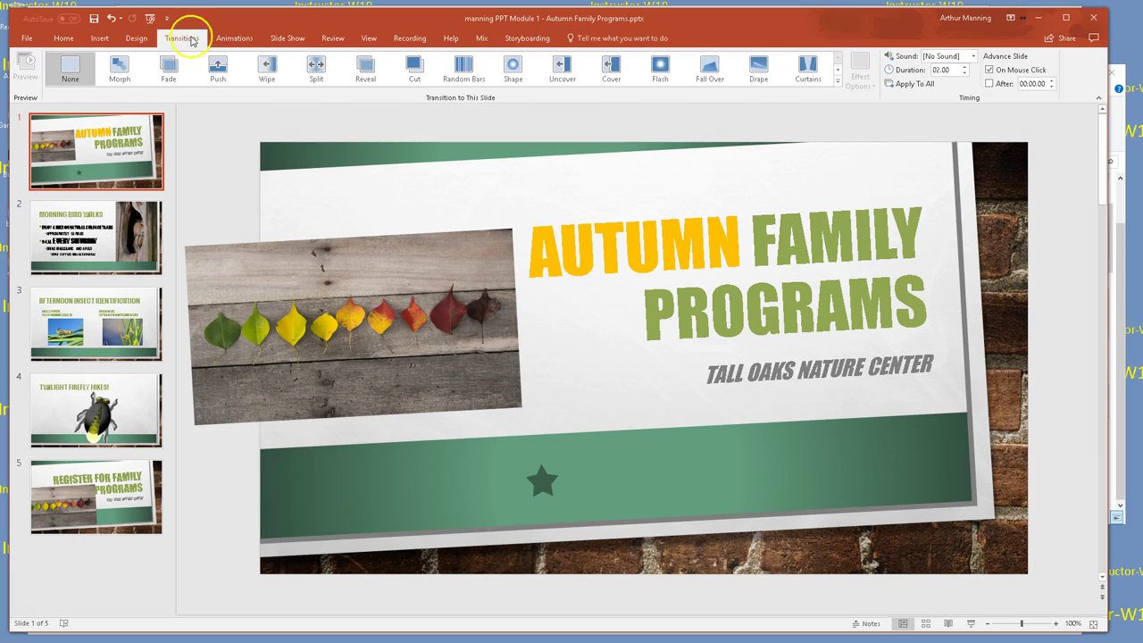
left_click(267, 67)
left_click(139, 73)
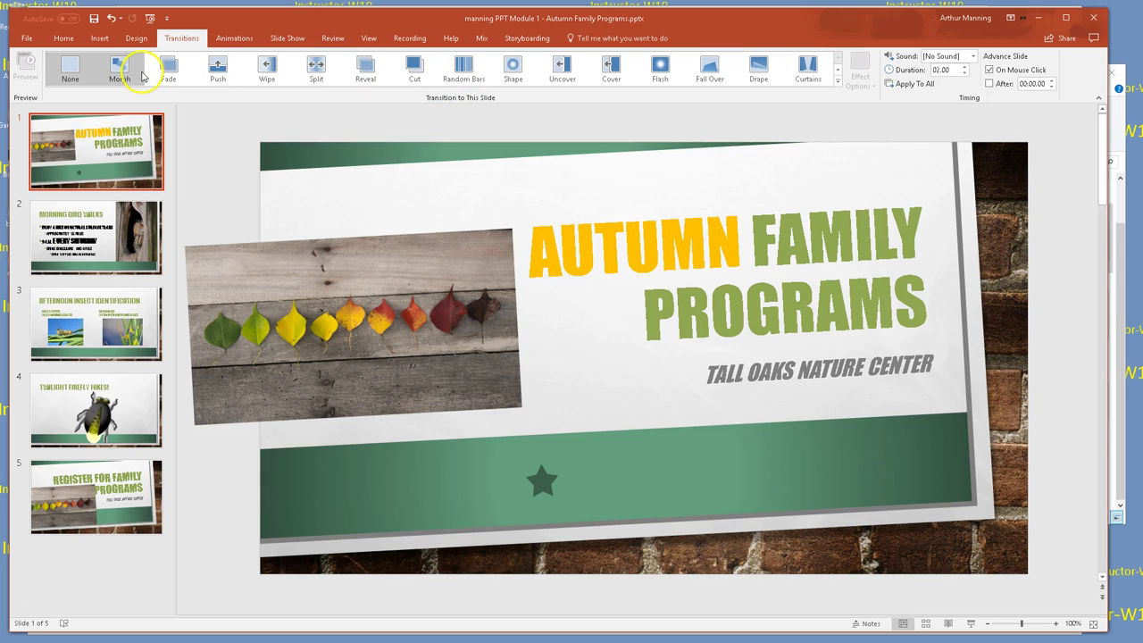
left_click(69, 67)
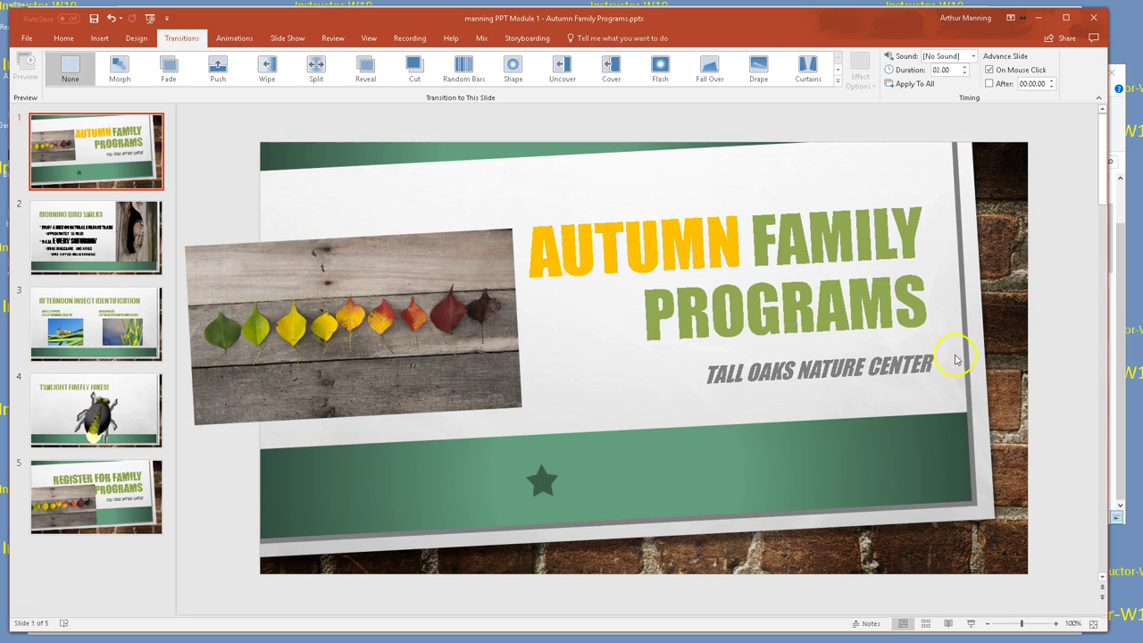
left_click(106, 509)
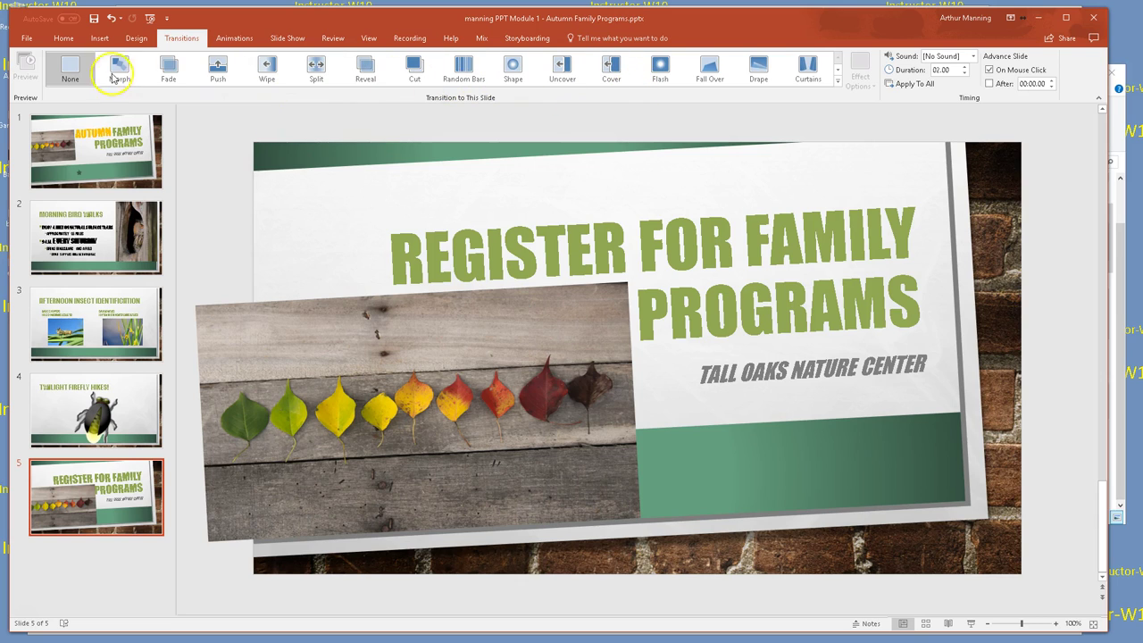
- Give slide 5 the Wind transition from Exciting and raise its duration to 03.00
left_click(838, 82)
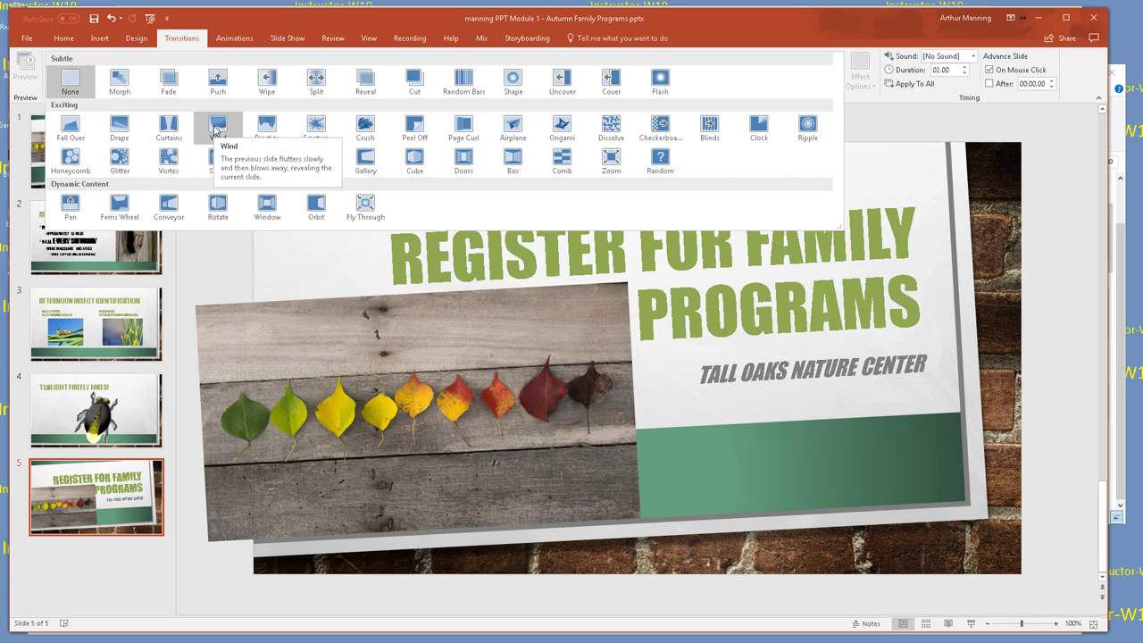
left_click(217, 125)
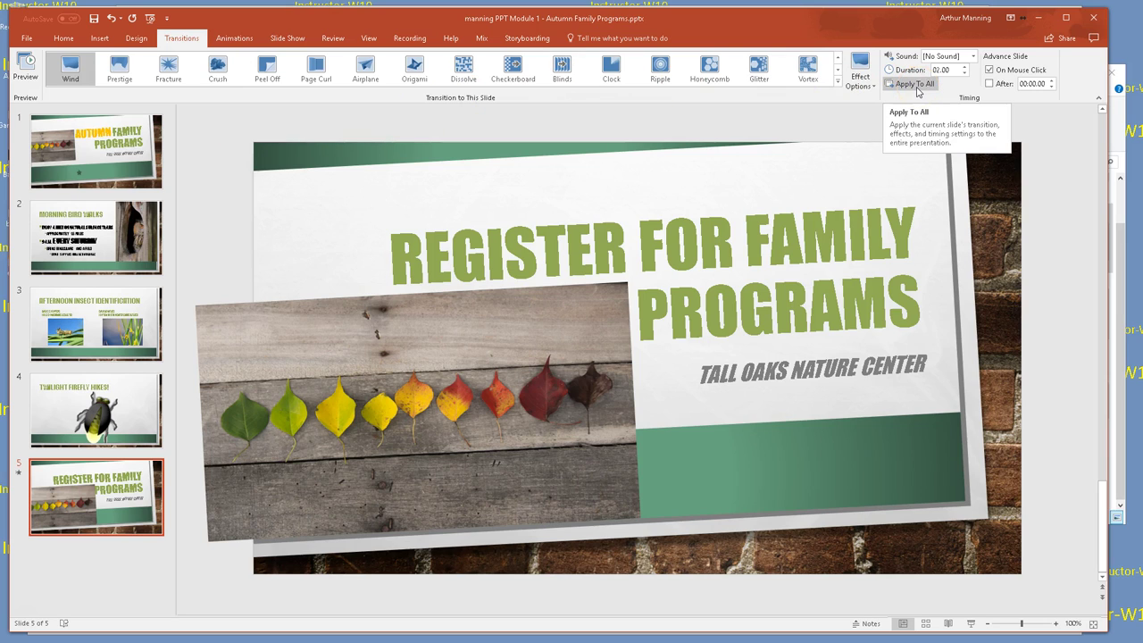
left_click(917, 86)
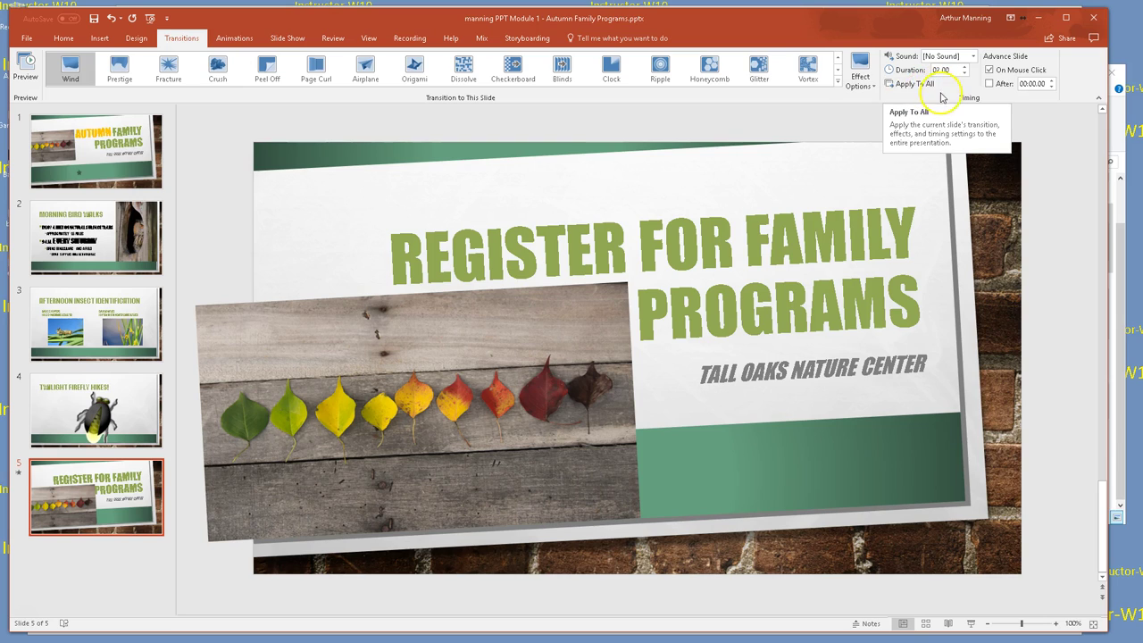
left_click(964, 67)
left_click(964, 67)
left_click(964, 67)
left_click(963, 67)
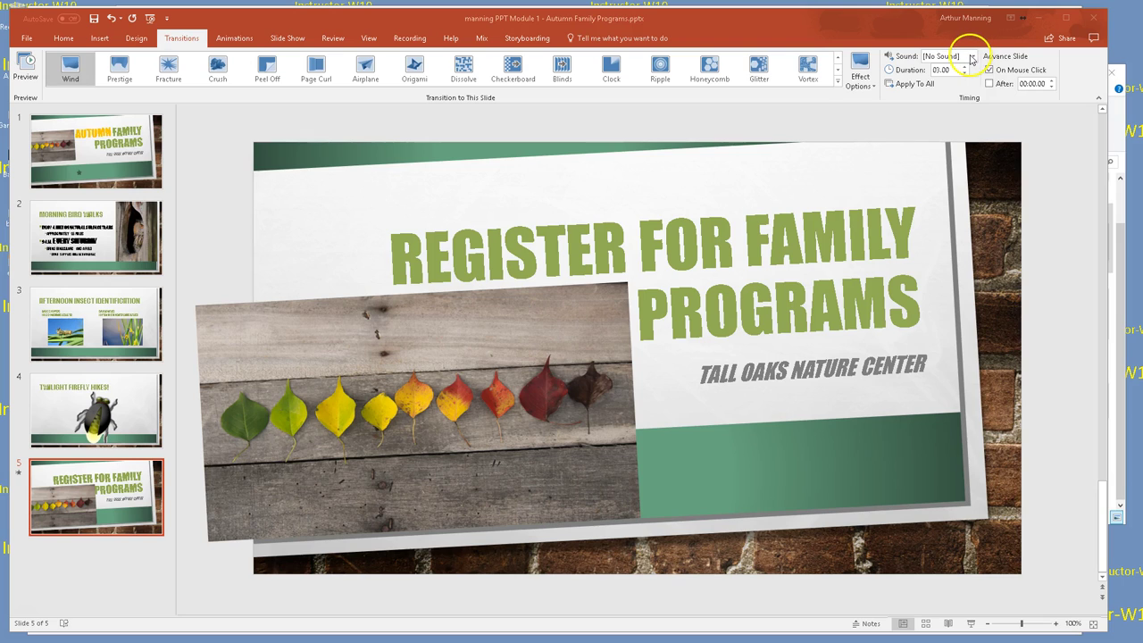
- Set the transition Sound to Wind and apply the Wind transition to all slides
left_click(971, 56)
left_click(972, 57)
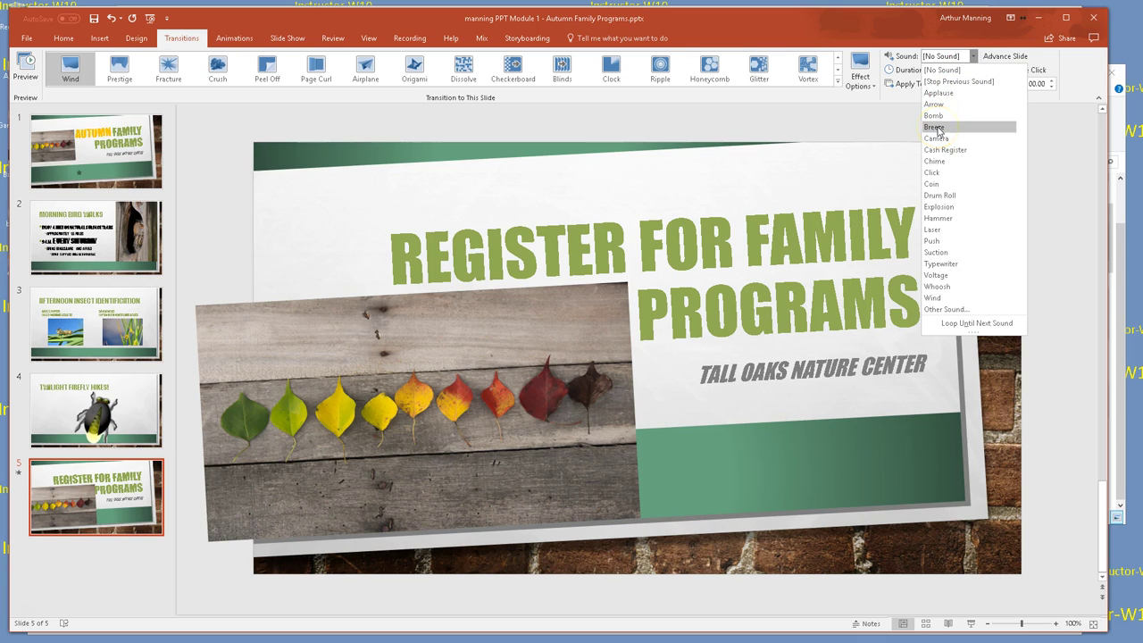
left_click(932, 299)
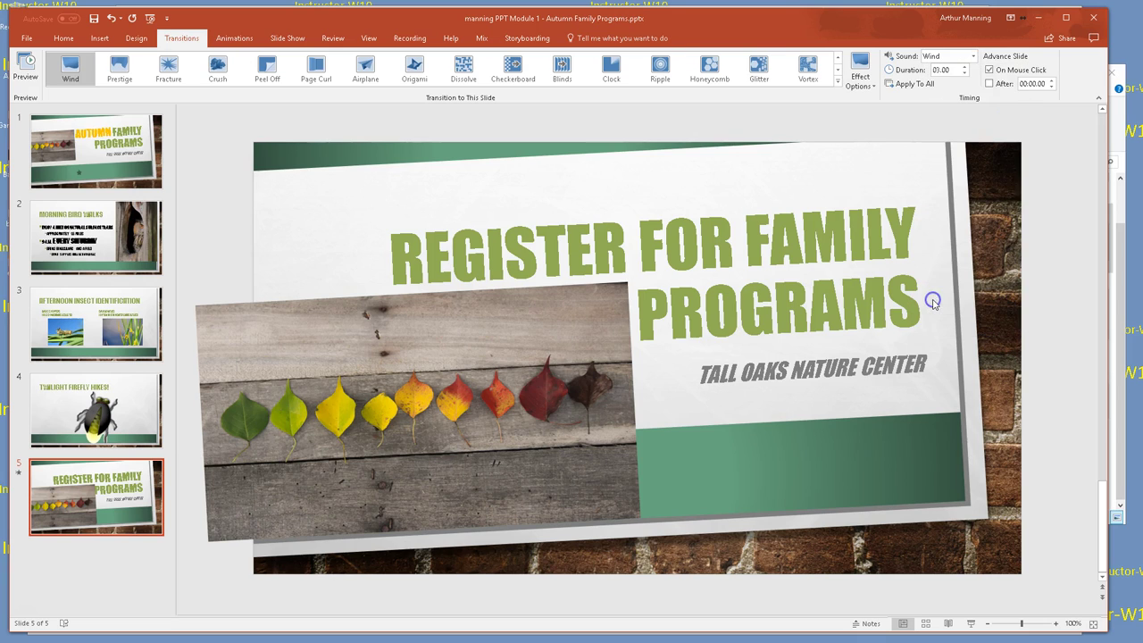
left_click(911, 85)
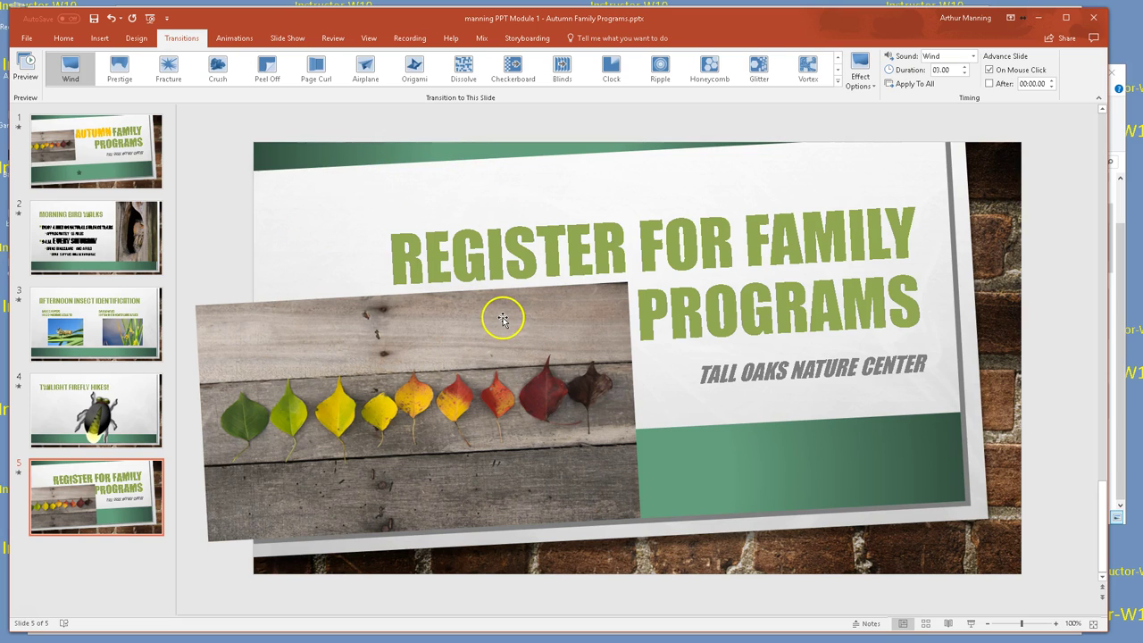
left_click(416, 327)
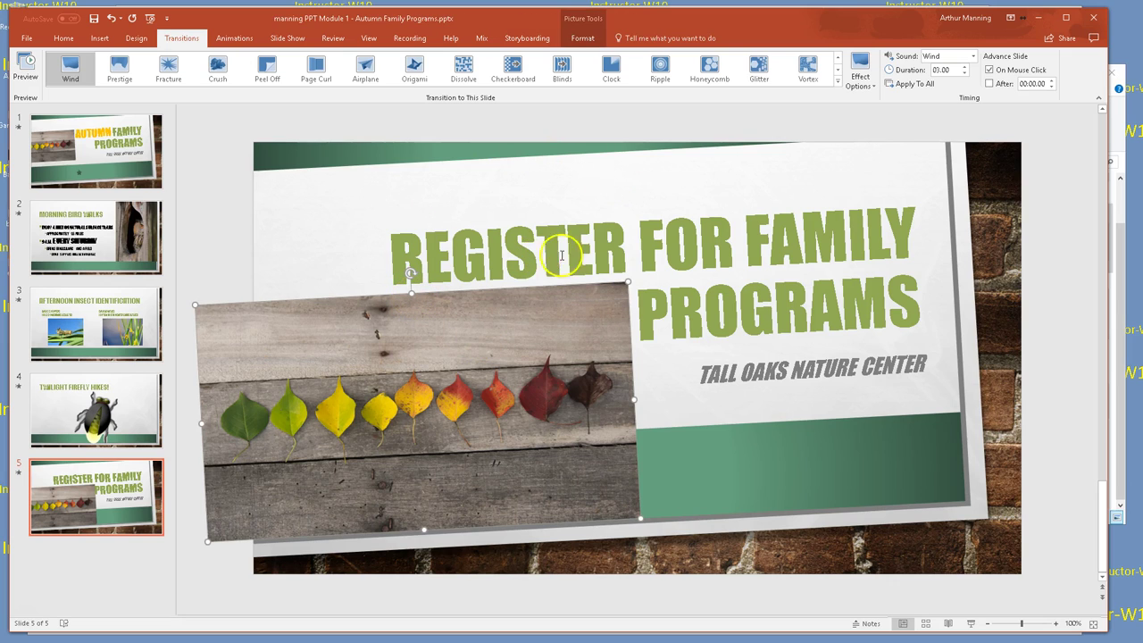
- On slide 4, select the firefly picture, which ends up tilted diagonally beneath the title
left_click(132, 413)
left_click(602, 359)
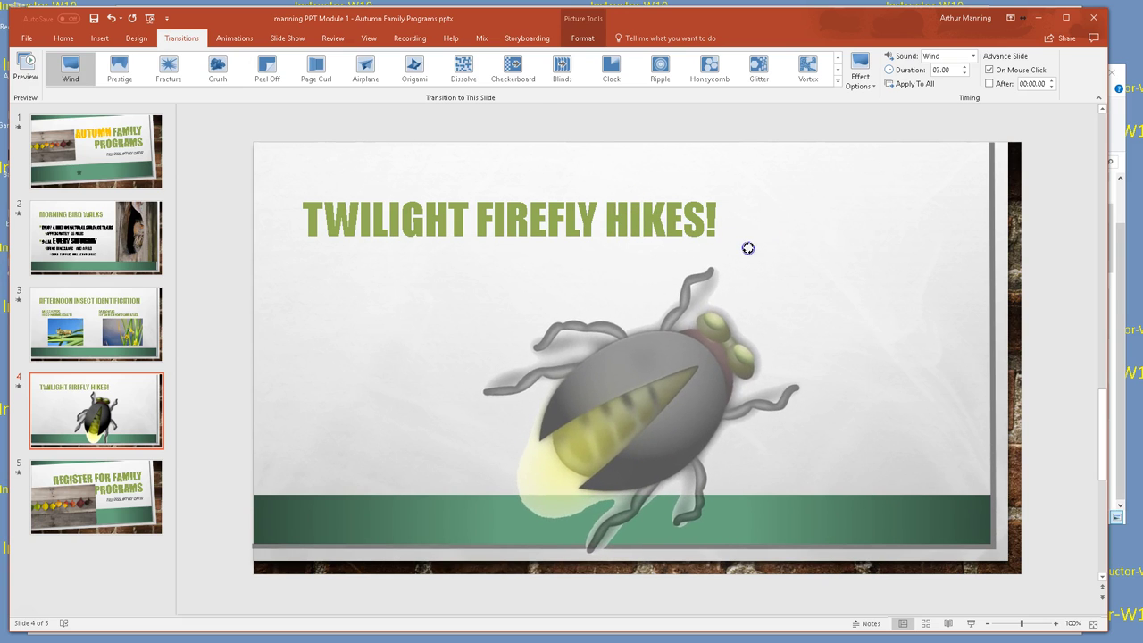
left_click(641, 357)
left_click(766, 425)
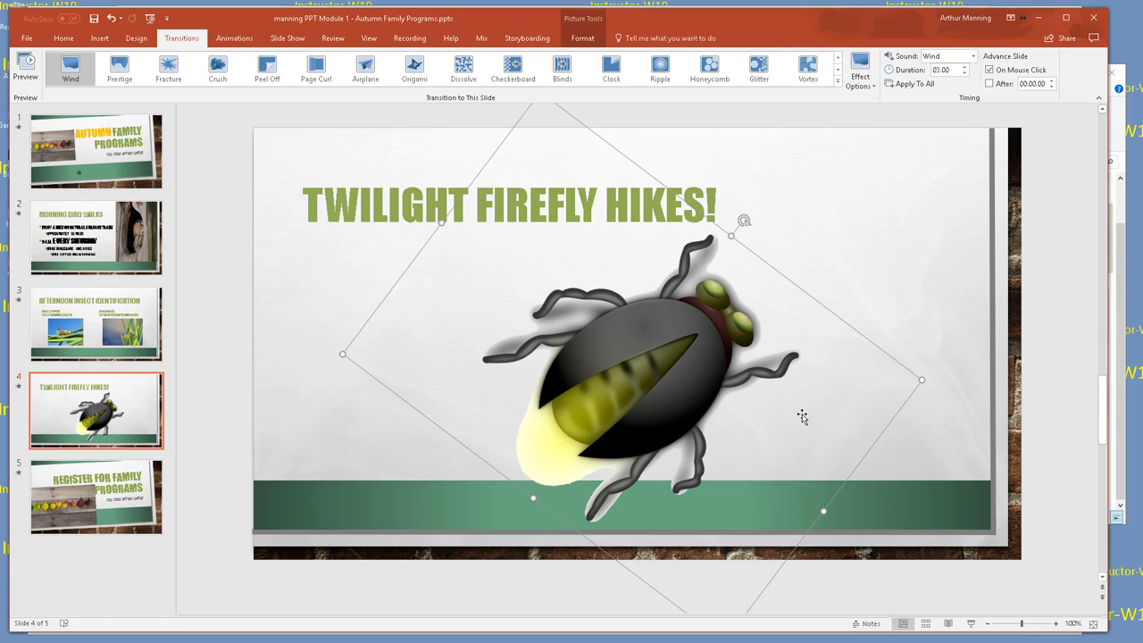
- Save the deck with Ctrl+S, then click around the tilted firefly picture and refocus the window
key("ctrl+s")
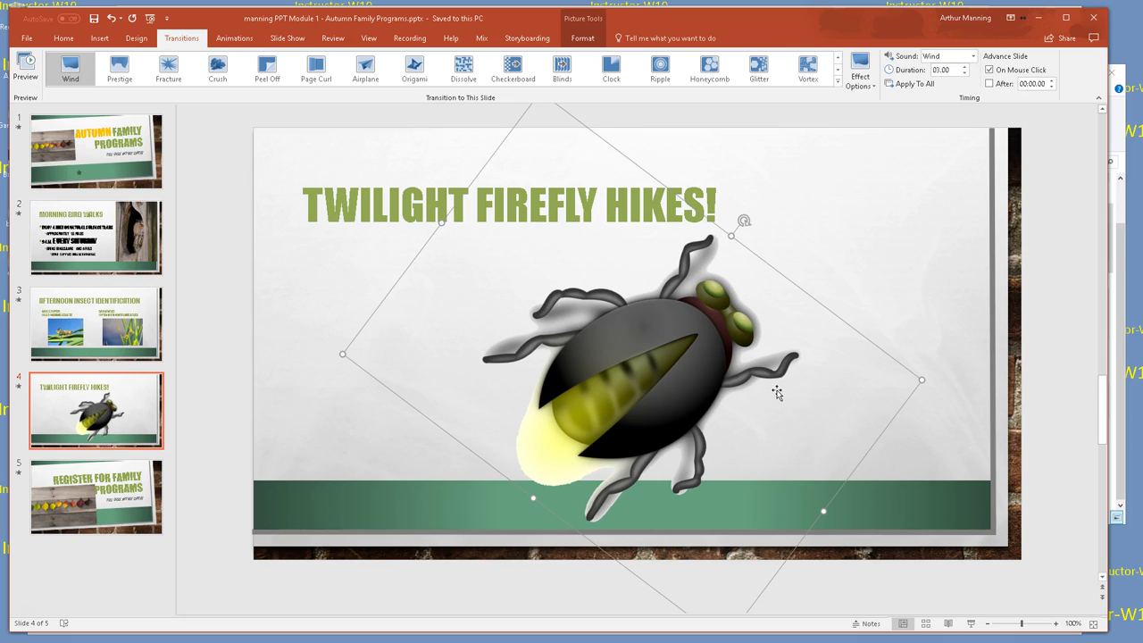
left_click(664, 352)
left_click(636, 337)
left_click(605, 345)
left_click(678, 341)
left_click(756, 207)
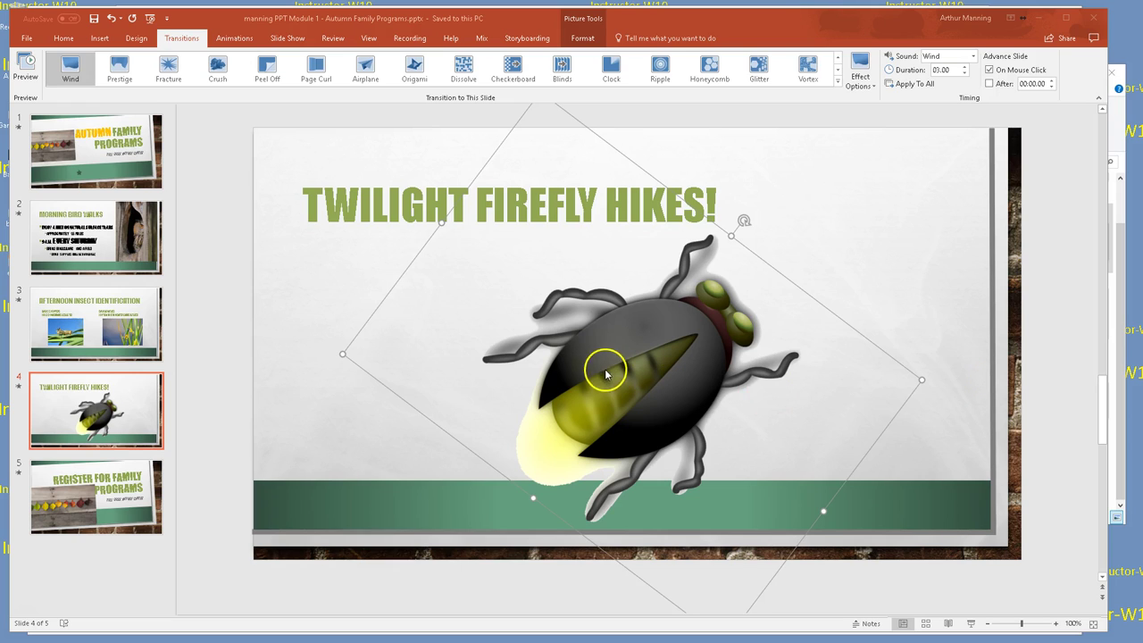
left_click(629, 368)
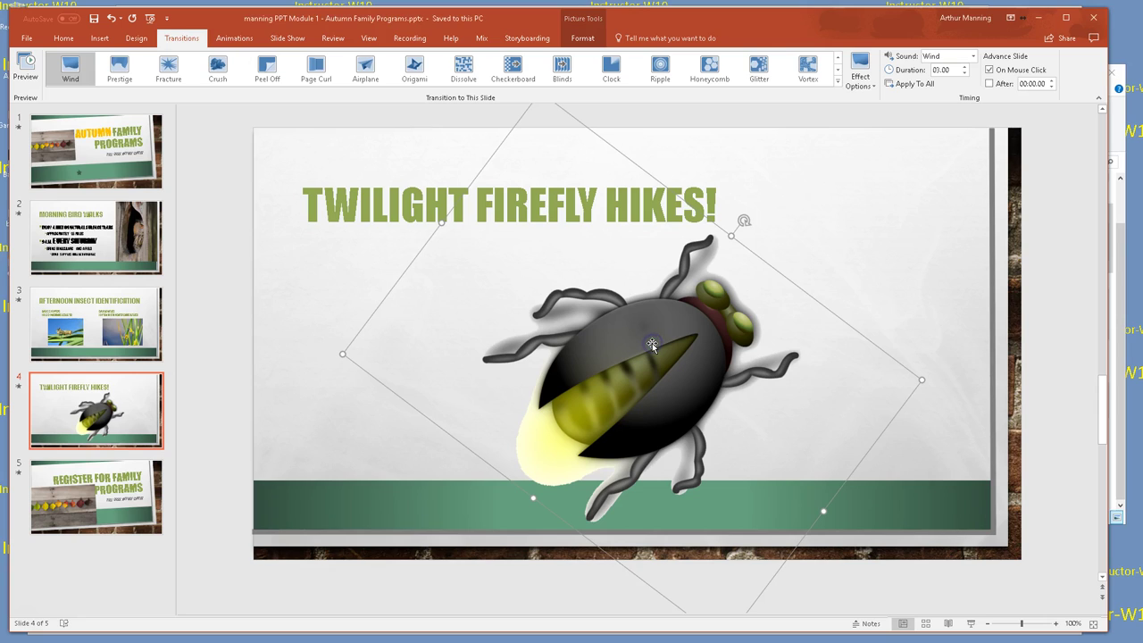